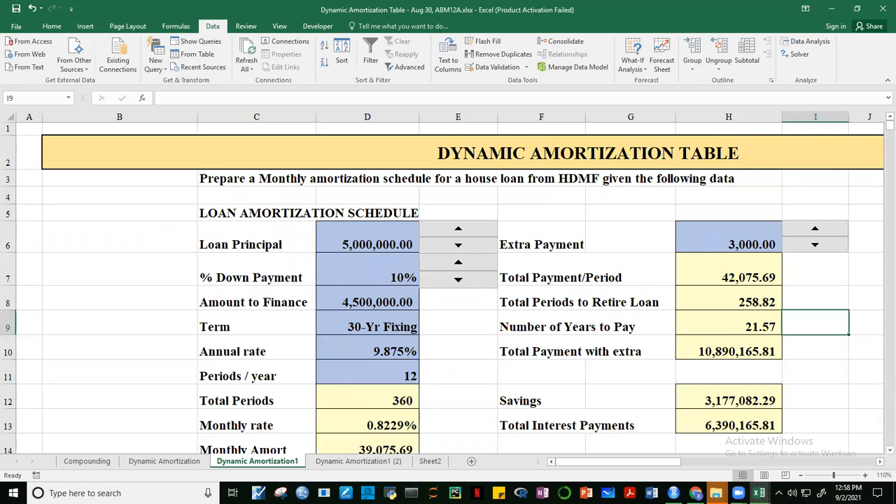
- Look through the Dynamic Amortization1 sheet, including the loan inputs, monthly payment schedule and yearly cumulative table
left_click(887, 451)
left_click(887, 450)
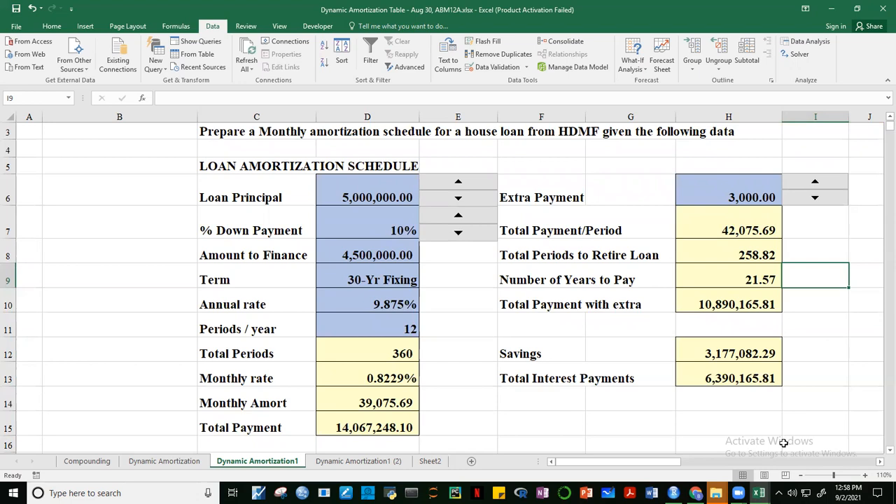
scroll(885, 456, "down", 5)
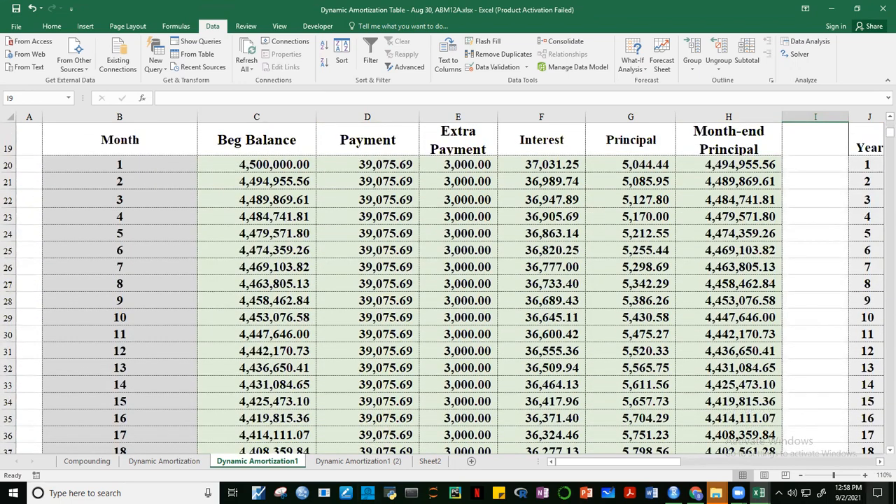
scroll(885, 458, "down", 2)
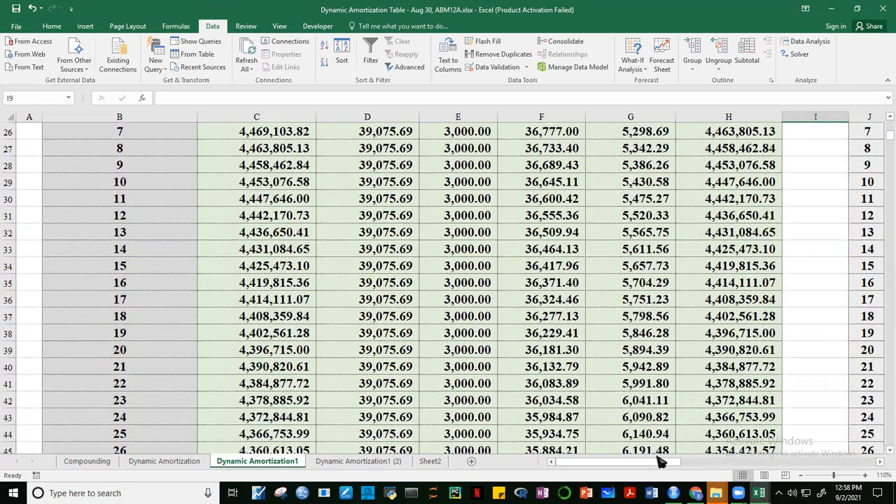
left_click(886, 148)
left_click(683, 462)
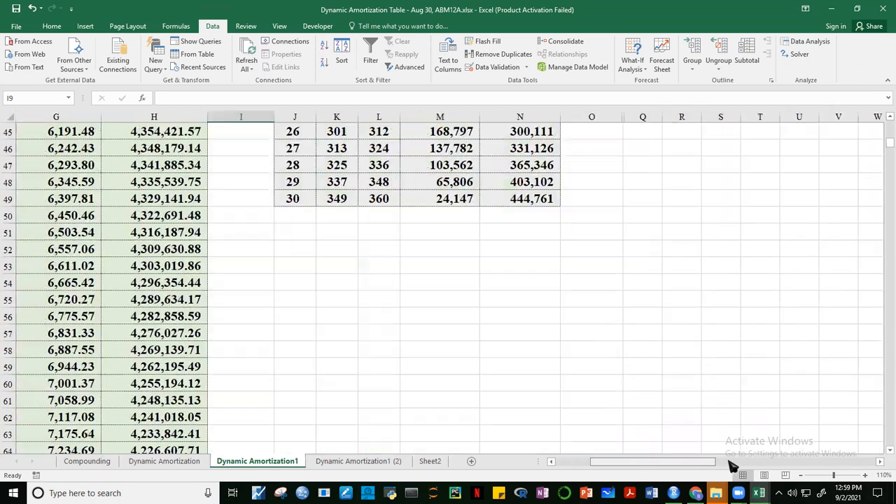
left_click(884, 118)
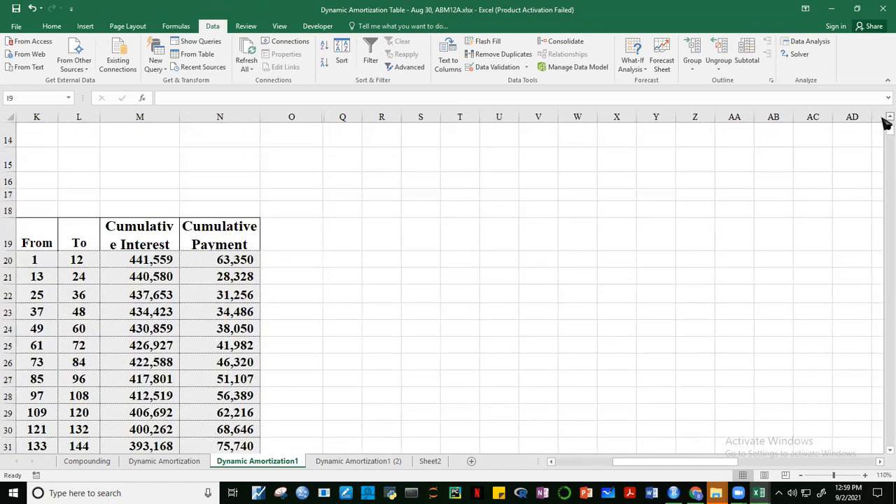
left_click_drag(651, 465, 556, 463)
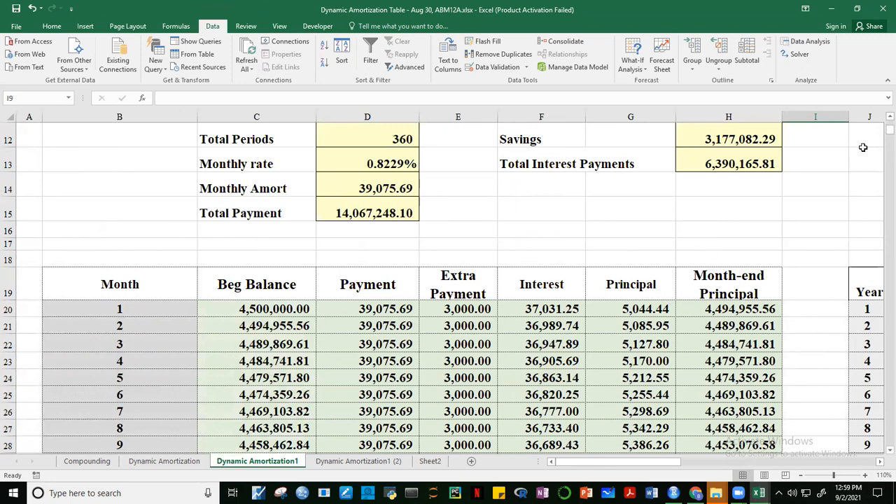
left_click(889, 117)
scroll(884, 121, "up", 3)
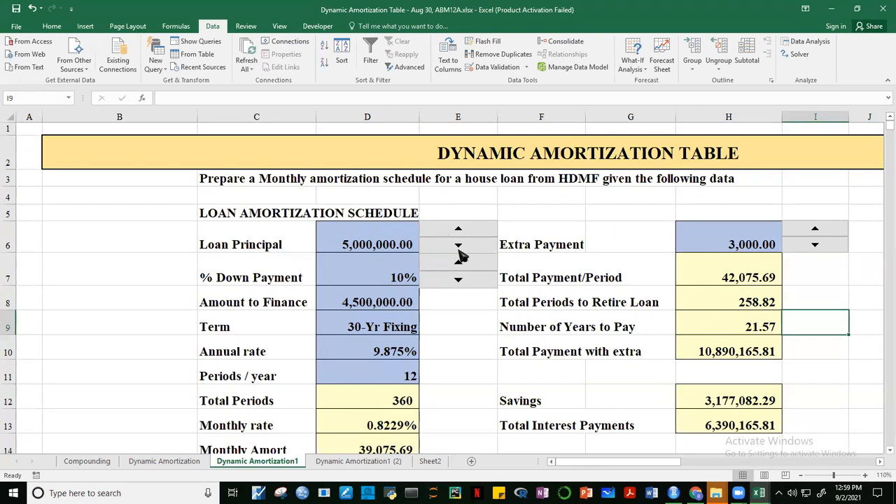
- Open Sheet2 and review the Loan Principal cell together with its MIN, MAX and INC values
left_click(430, 462)
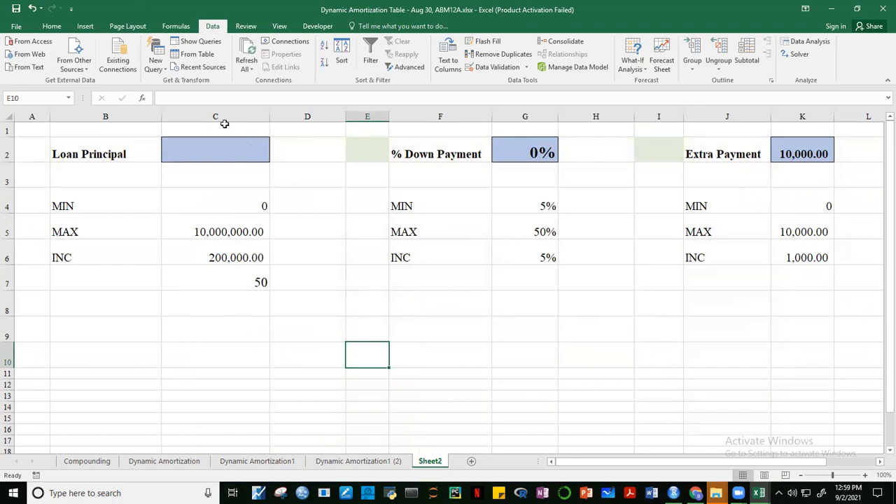
left_click(232, 145)
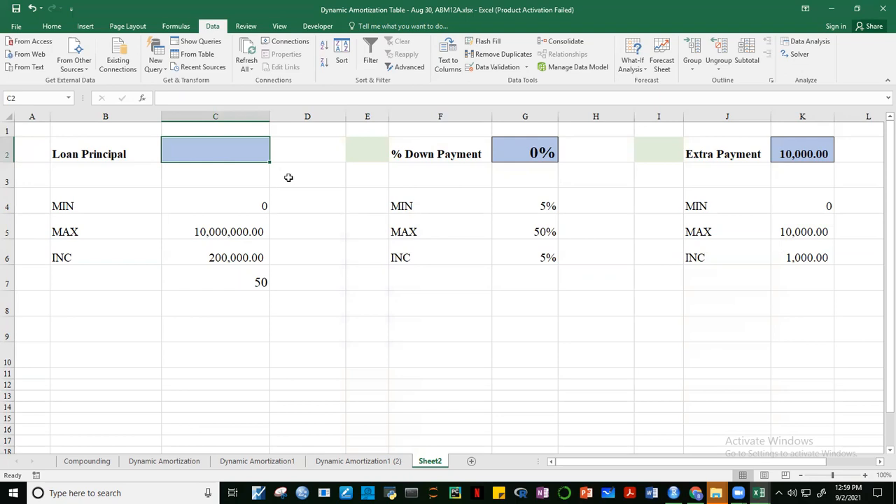
left_click(295, 149)
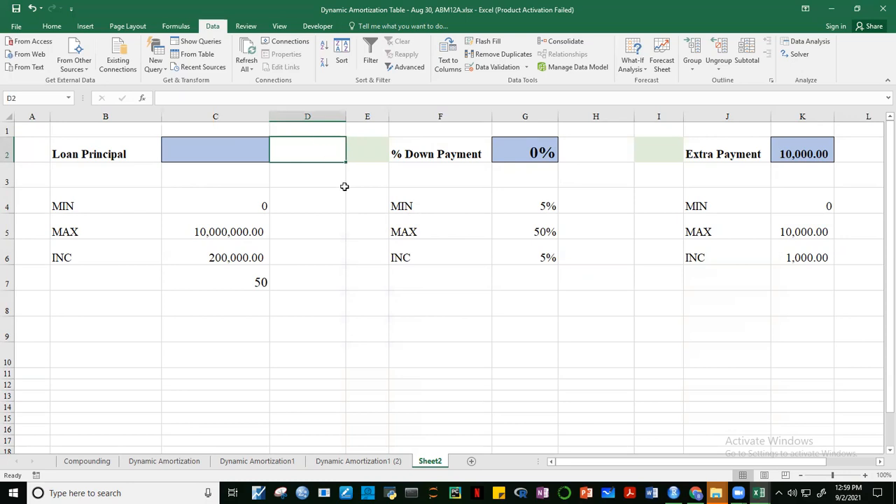
left_click(233, 150)
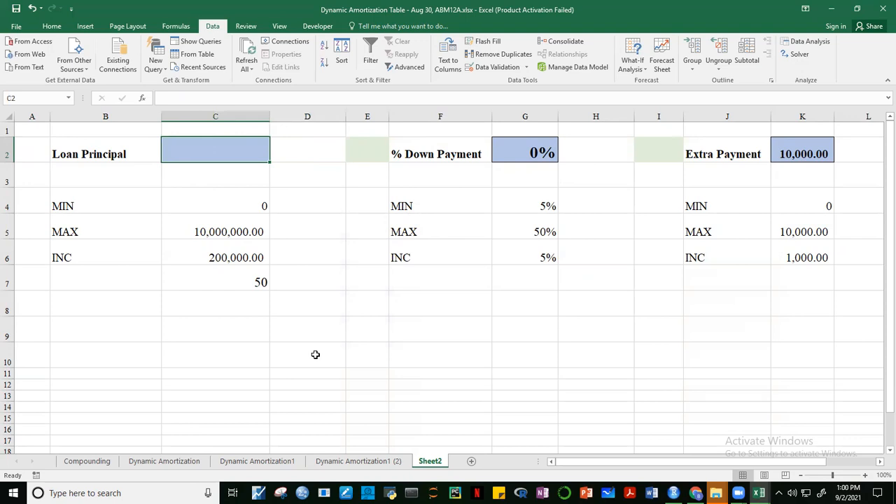
left_click(221, 207)
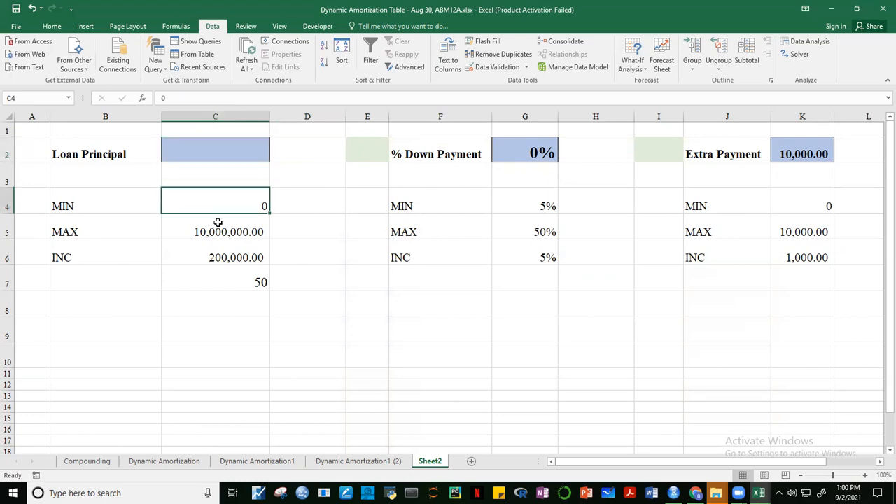
left_click(215, 231)
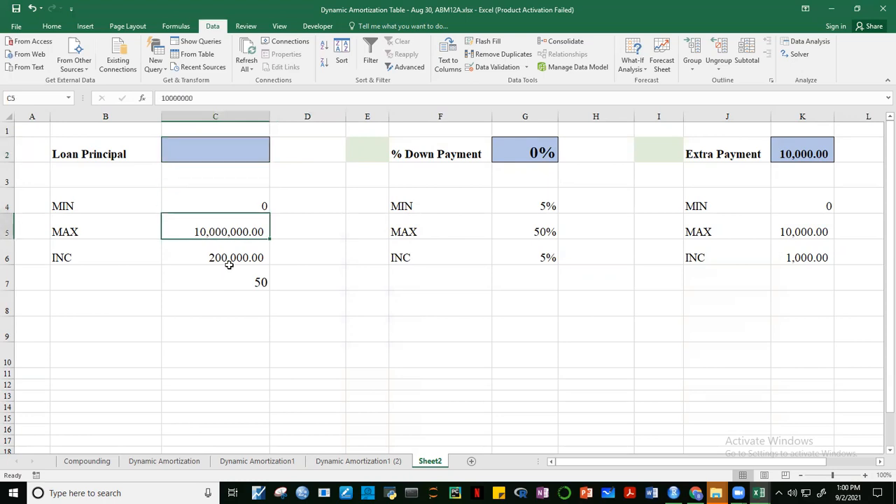
left_click(235, 257)
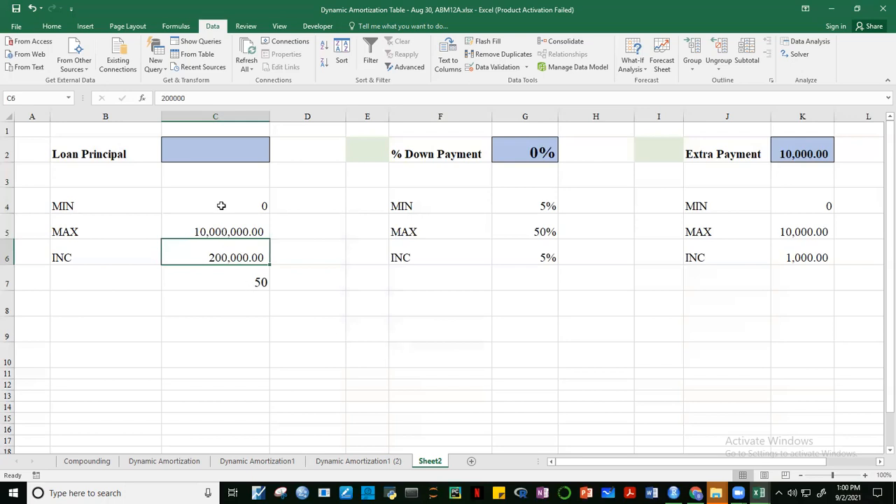
- Increase the font size of the Loan Principal MIN, MAX and INC values in C4:C6 to 18 and make them bold
left_click_drag(225, 194, 233, 258)
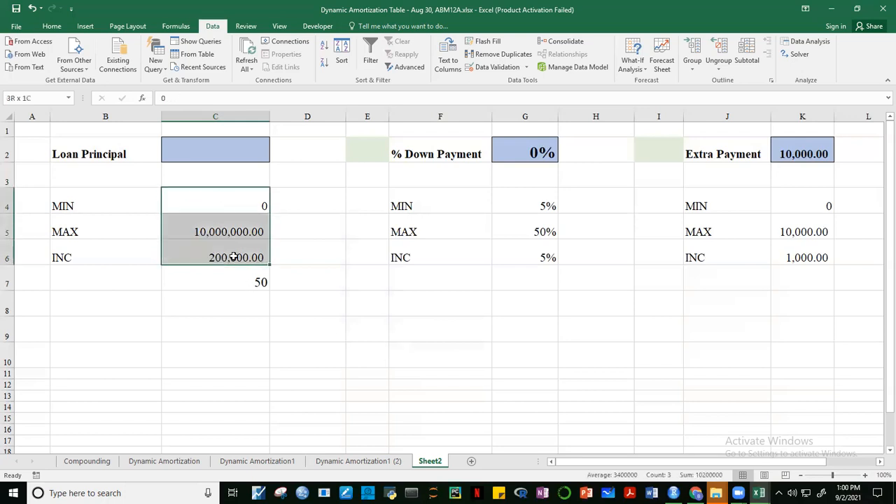
left_click(54, 27)
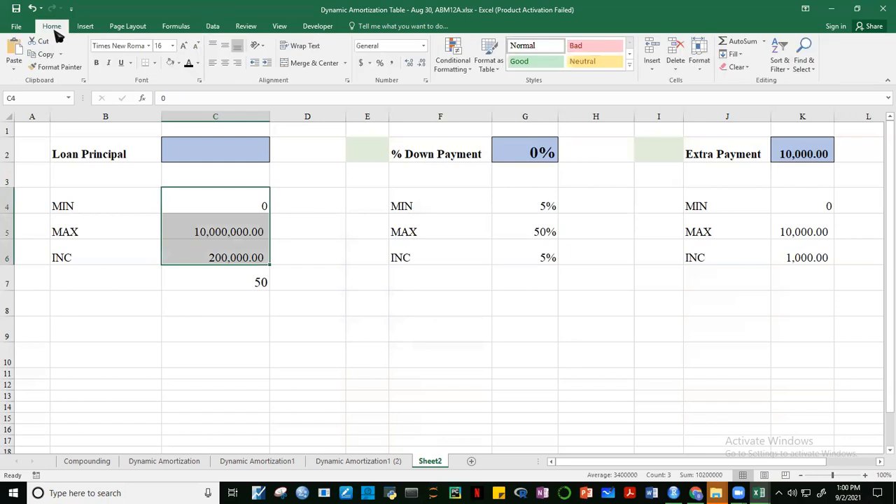
left_click(185, 47)
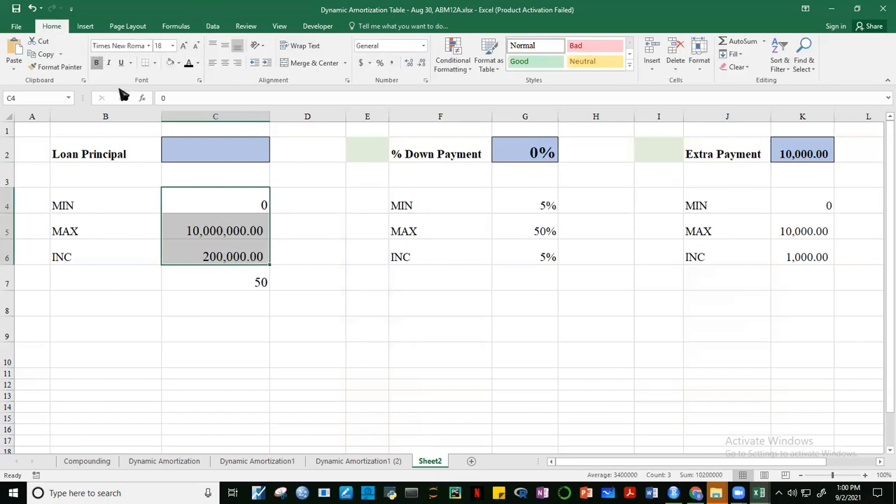
left_click(96, 63)
left_click(342, 344)
left_click(245, 154)
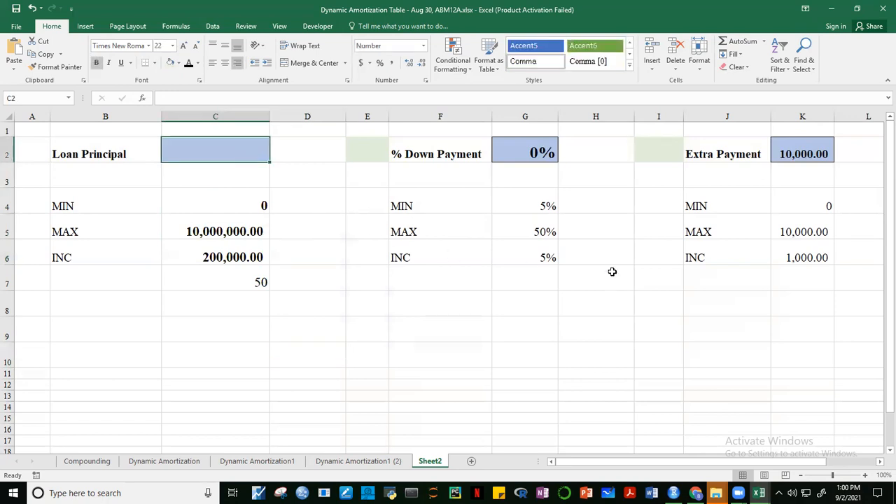
- Check in the ribbon customization options that the Developer tab is enabled, and accept the settings
left_click(324, 156)
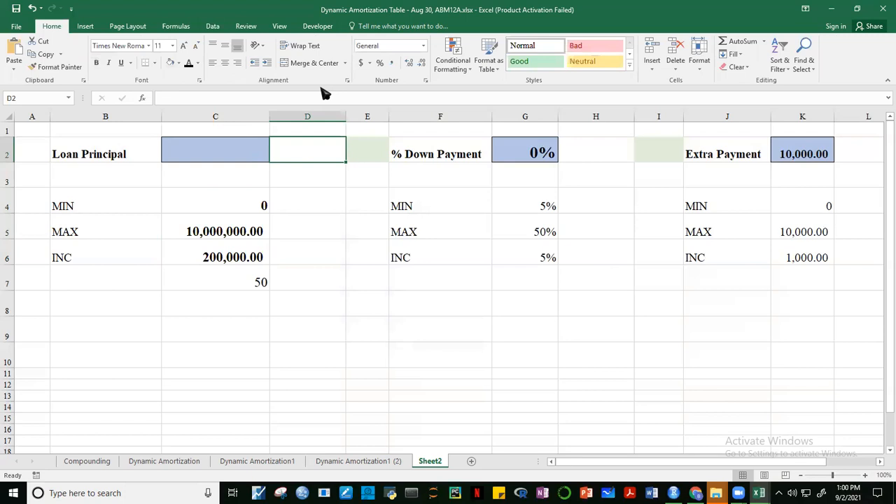
left_click(316, 26)
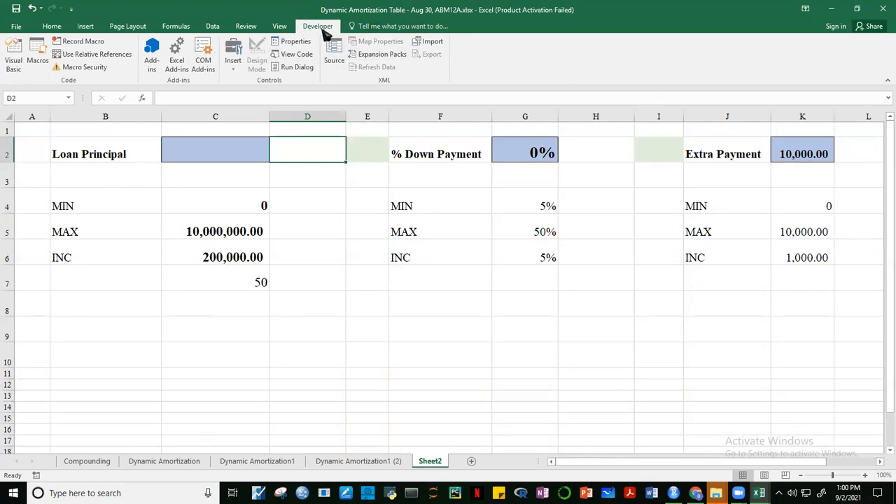
right_click(528, 56)
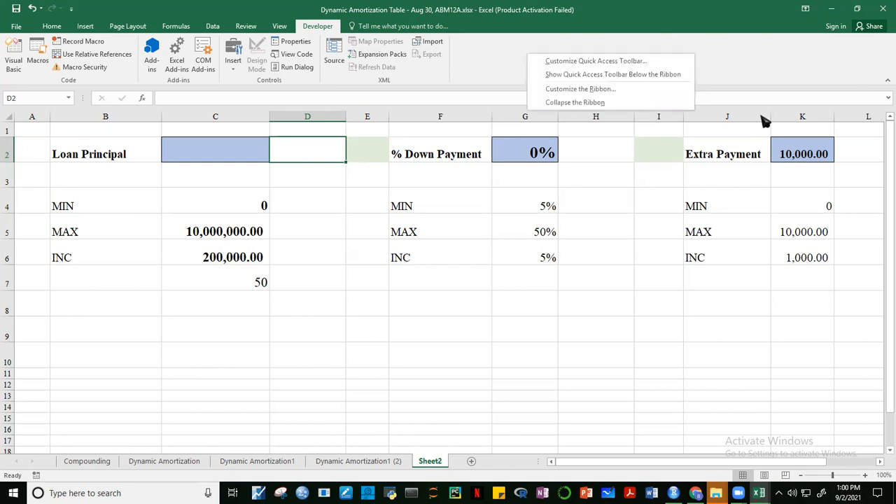
left_click(573, 89)
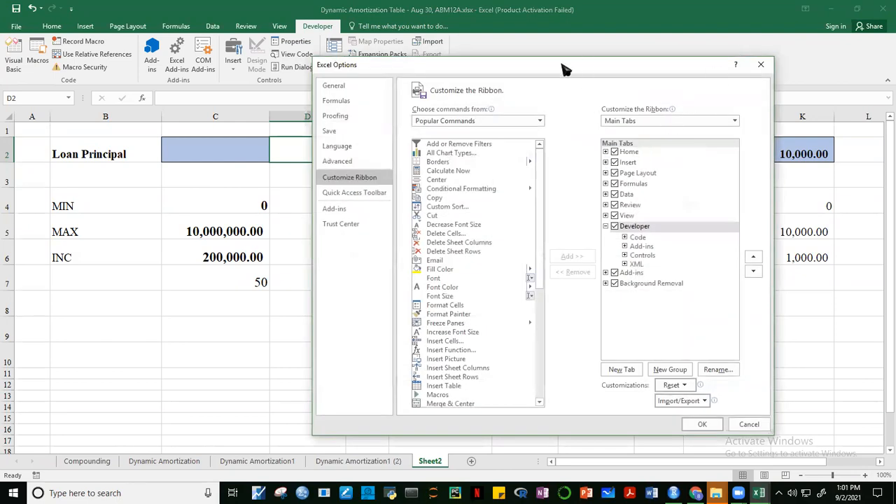
left_click_drag(566, 70, 265, 34)
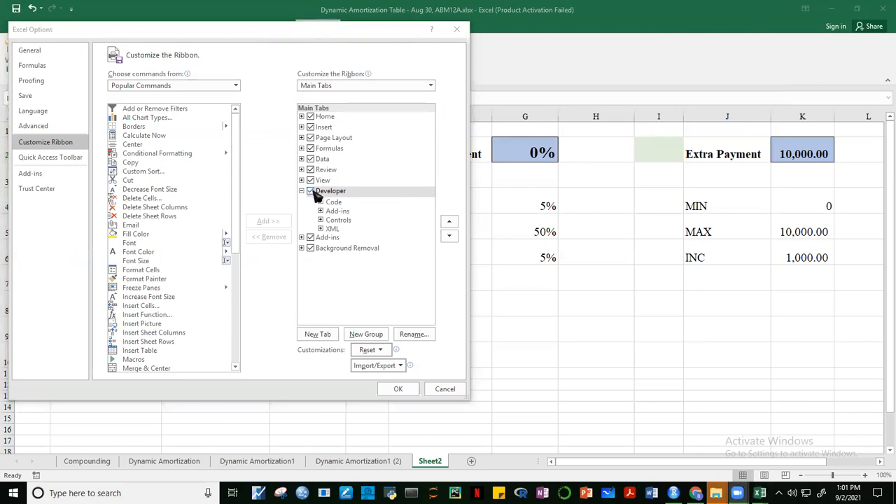
left_click(399, 389)
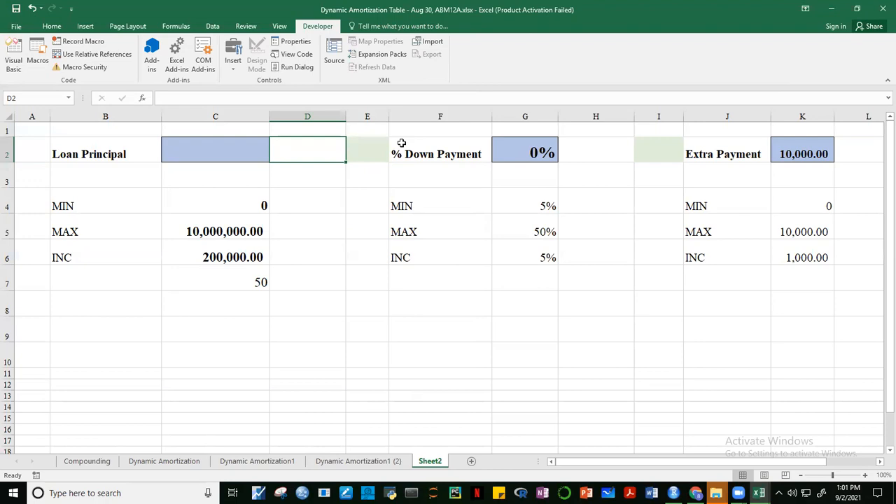
left_click_drag(308, 34, 686, 104)
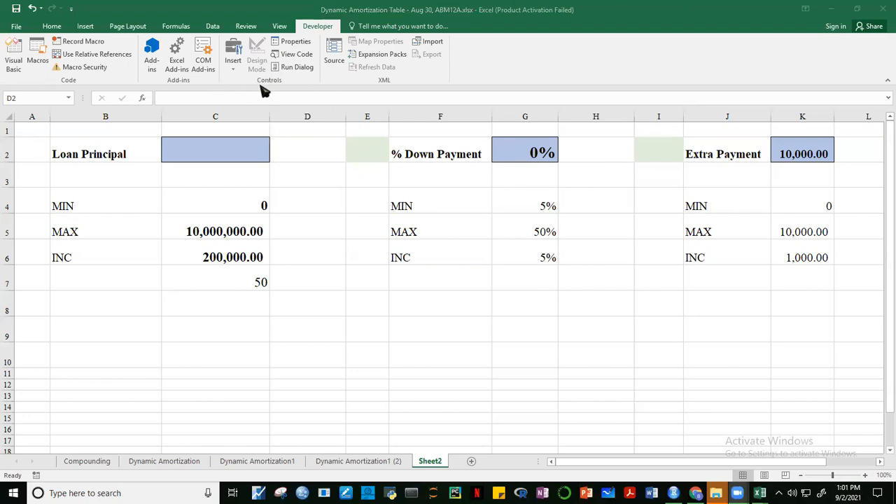
- Insert a Form Controls spin button covering cell D2, beside the Loan Principal cell, and try its up and down arrows
left_click(236, 74)
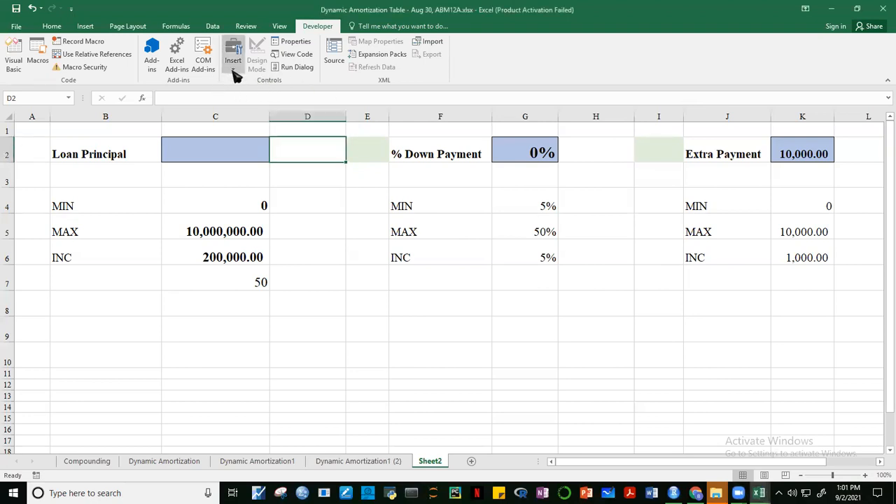
left_click(235, 75)
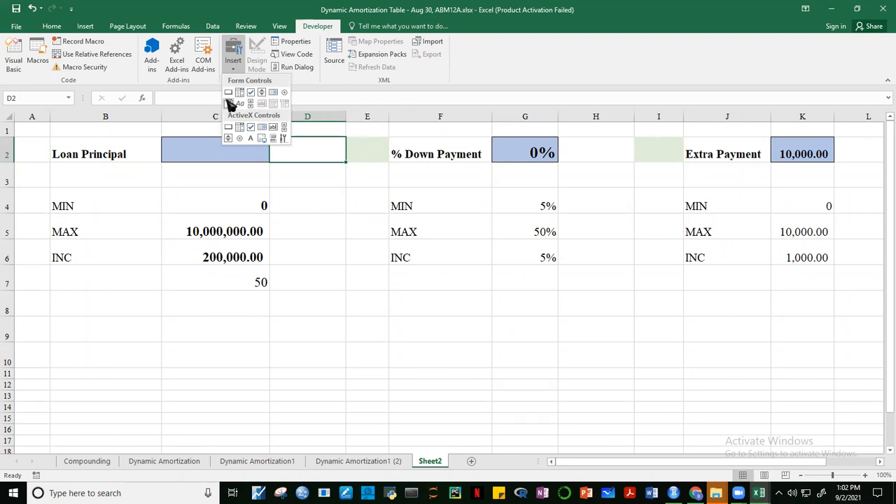
left_click(261, 93)
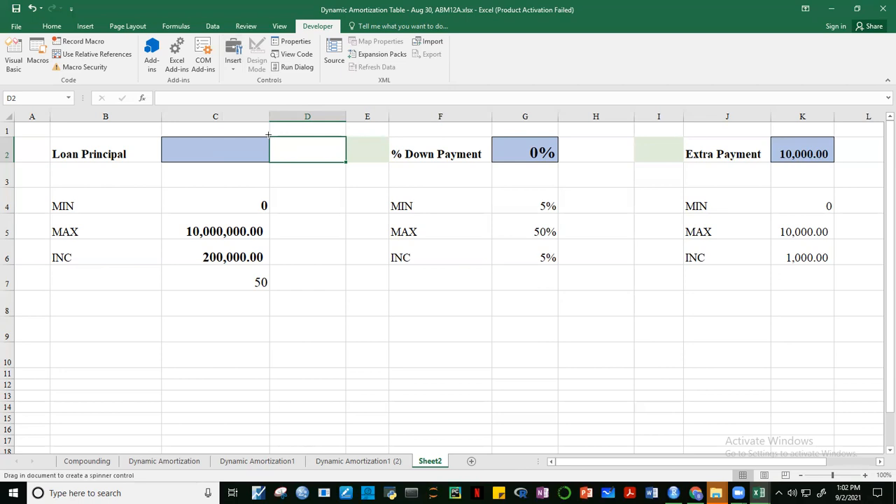
mouse_move(268, 136)
left_mouse_down()
mouse_move(273, 158)
mouse_move(345, 161)
left_mouse_up()
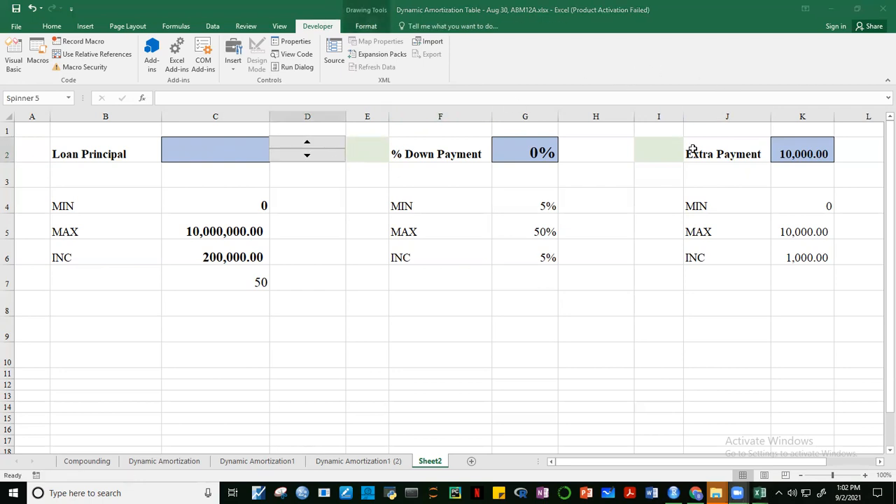
left_click(306, 150)
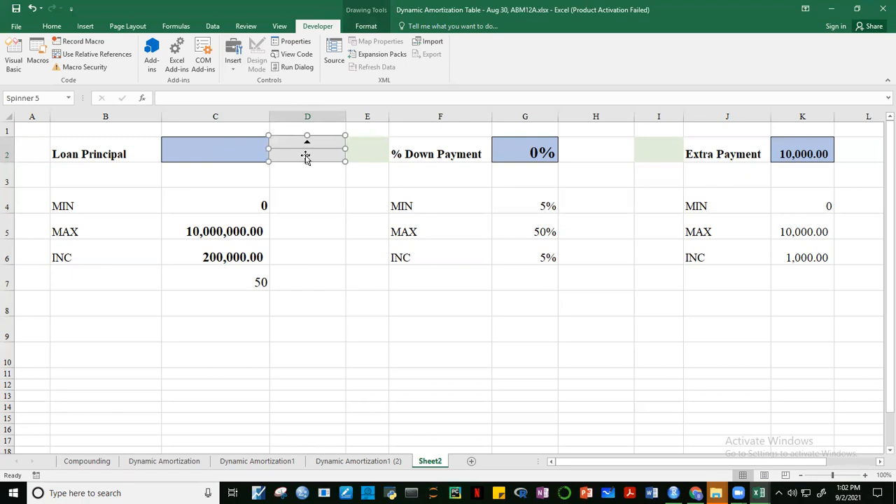
left_click(362, 203)
left_click(319, 142)
left_click(311, 155)
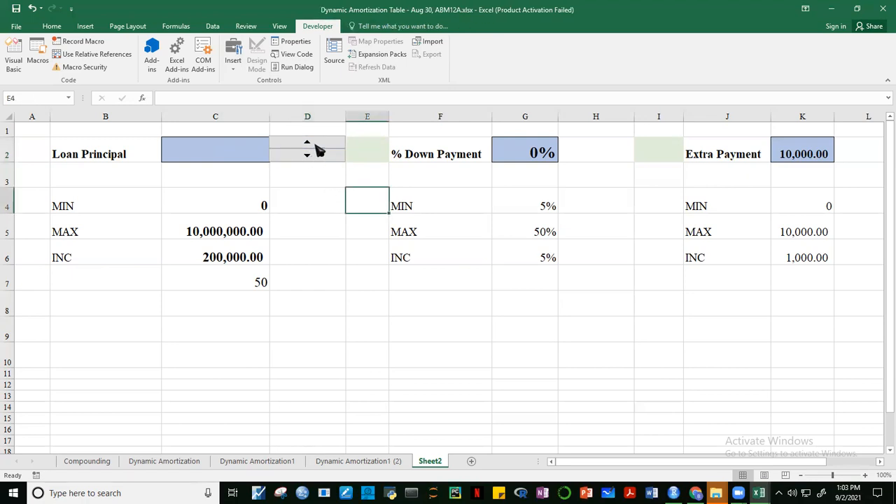
- Format the spin button in D2 with a minimum value of 0, incremental change of 1000 and cell link $C$2
right_click(334, 161)
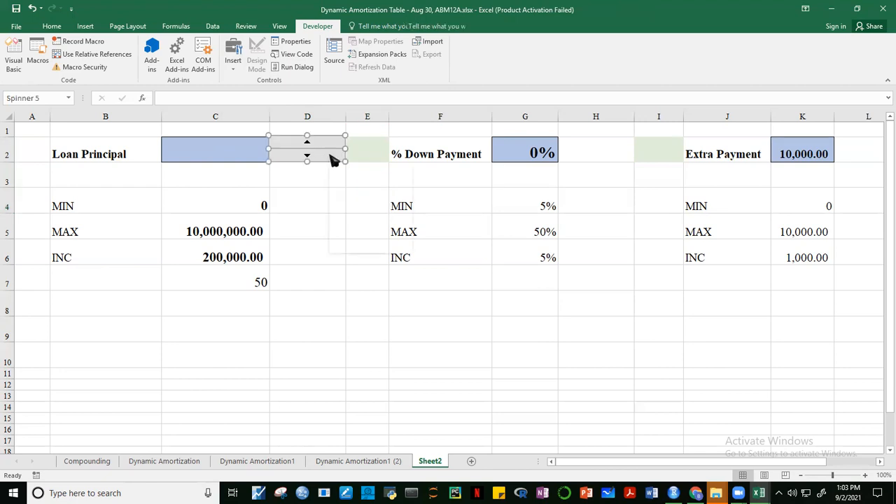
left_click(365, 248)
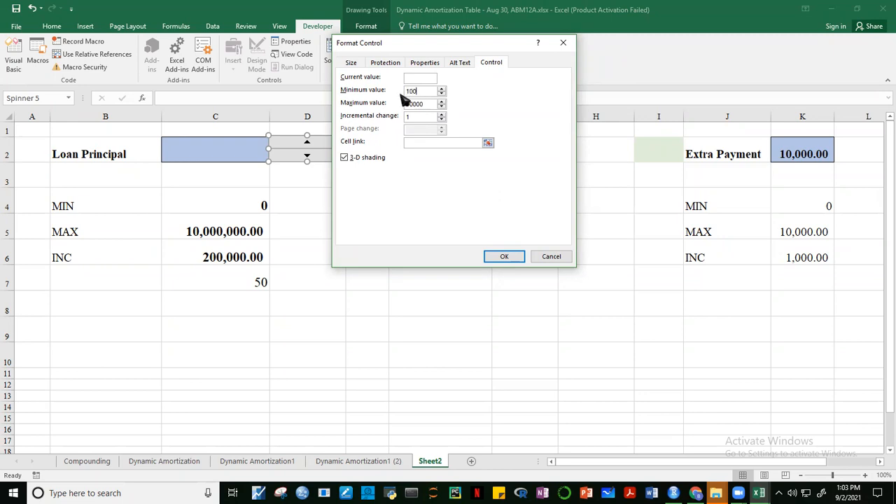
left_click_drag(418, 90, 397, 89)
type("0")
left_click(420, 119)
left_click(423, 144)
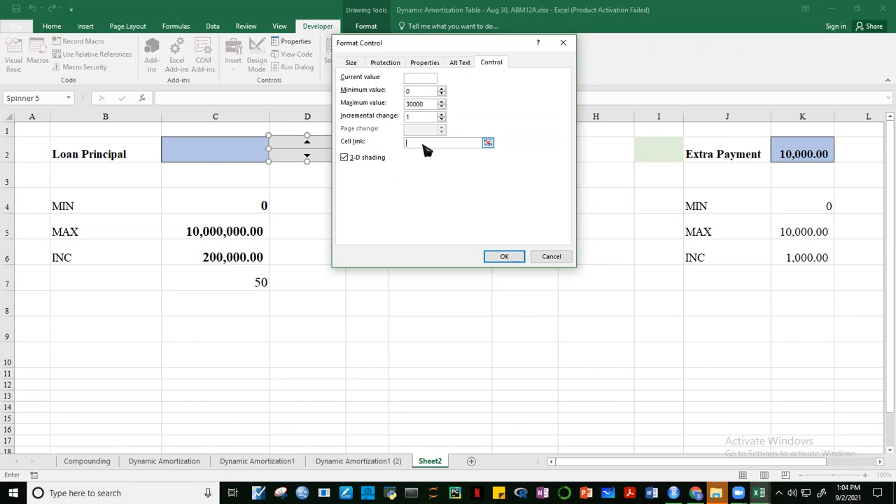
left_click(218, 154)
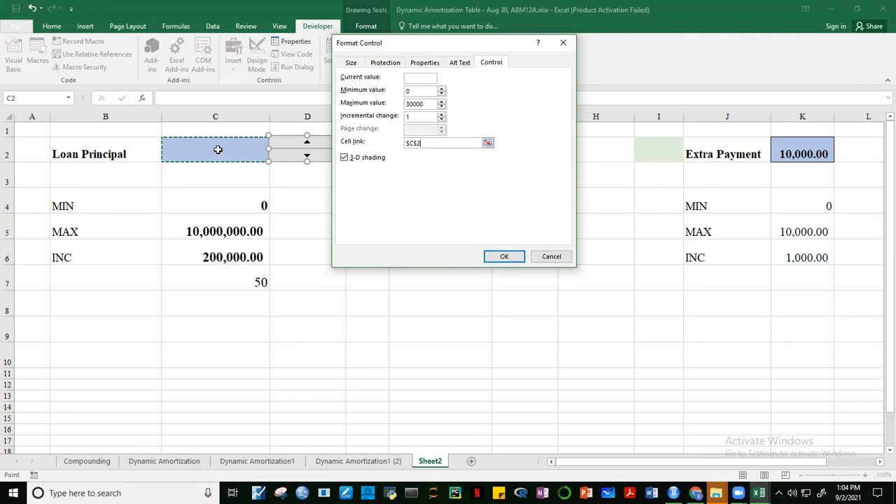
left_click(414, 117)
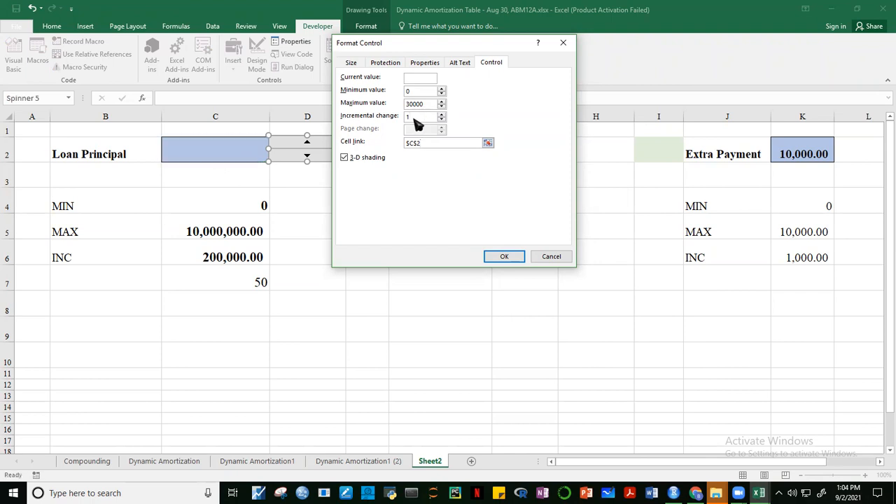
type("000")
left_click(511, 258)
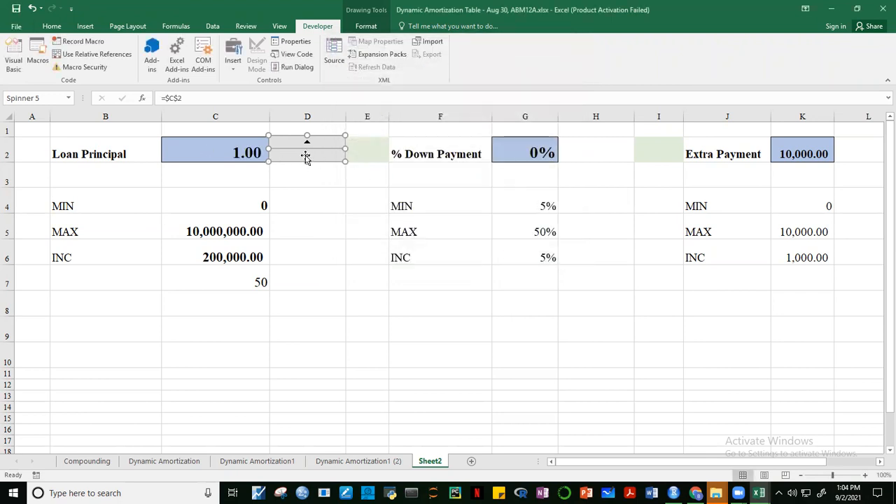
- Test the spin button by lowering the Loan Principal to 0 and raising it to 30,000
left_click(310, 193)
left_click(314, 160)
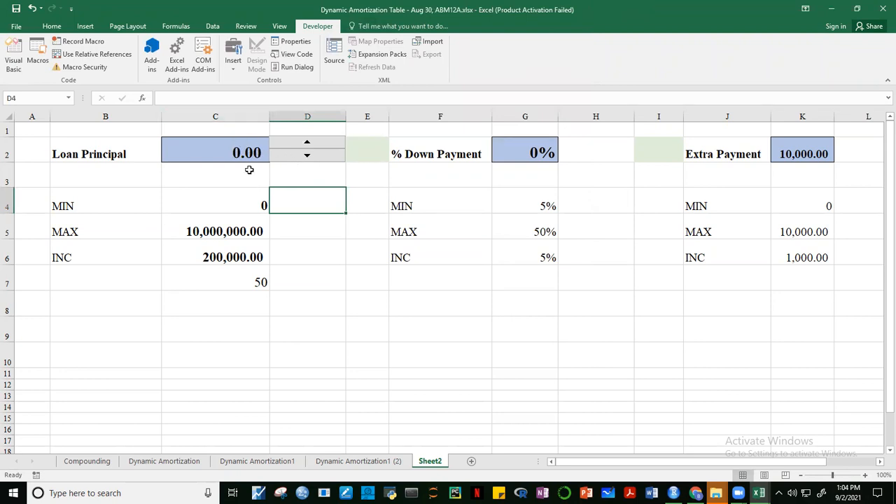
left_click(306, 143)
left_click(306, 144)
left_click(306, 144)
double_click(306, 144)
double_click(306, 144)
double_click(306, 144)
left_click(306, 144)
double_click(306, 145)
double_click(306, 144)
left_click(306, 144)
double_click(306, 144)
left_click(306, 144)
double_click(306, 144)
left_click(306, 144)
double_click(306, 145)
double_click(306, 144)
double_click(306, 144)
left_click(306, 144)
double_click(306, 144)
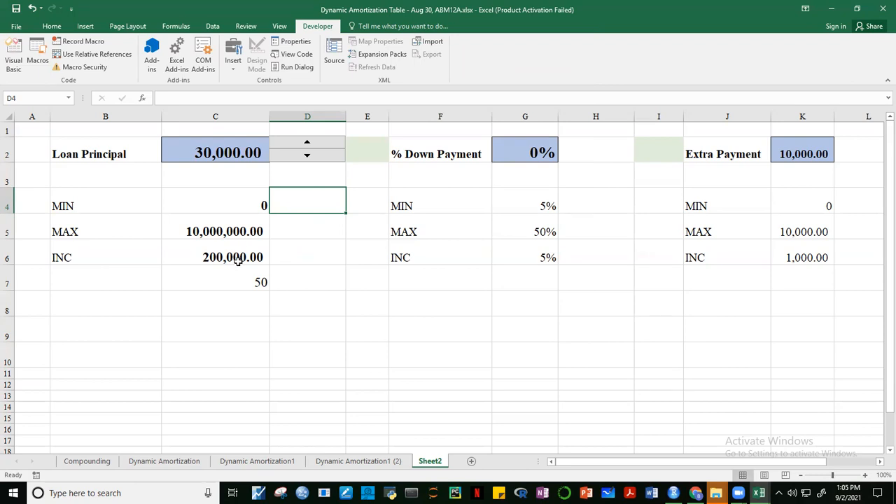
- Change the spin button's cell link from the Loan Principal cell to $E$2
right_click(326, 155)
left_click(371, 249)
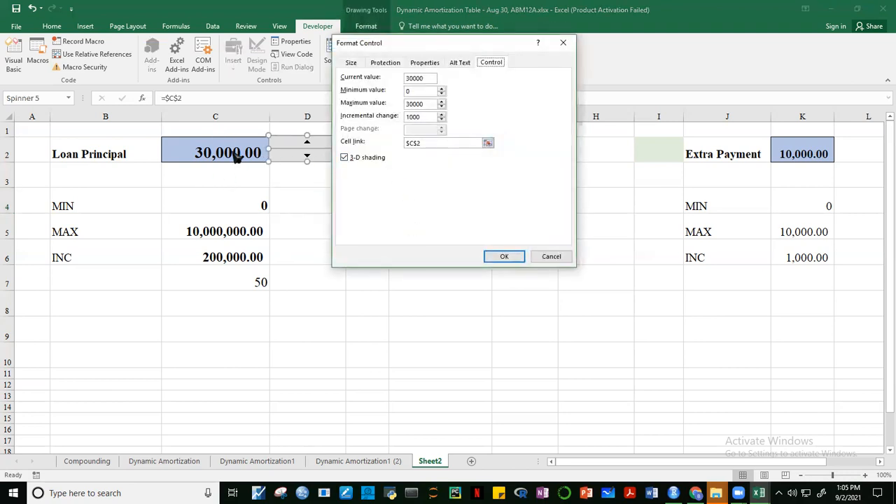
left_click(426, 144)
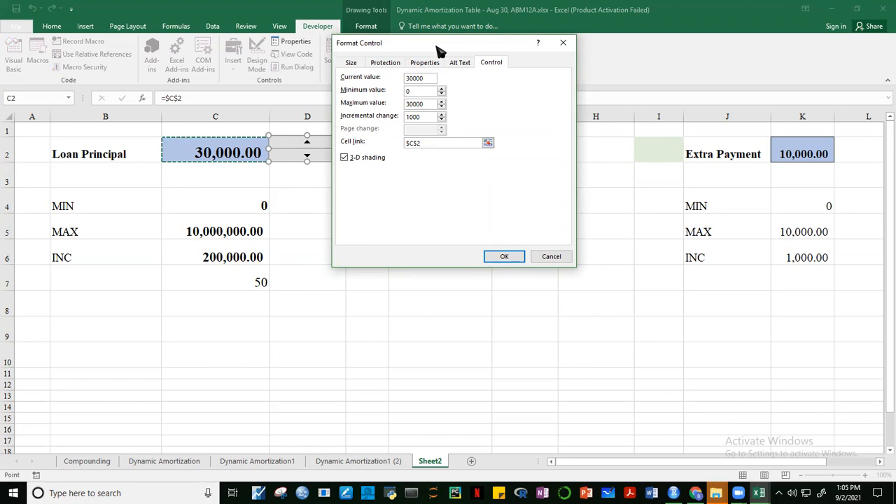
left_click_drag(439, 50, 609, 120)
left_click_drag(596, 213, 574, 216)
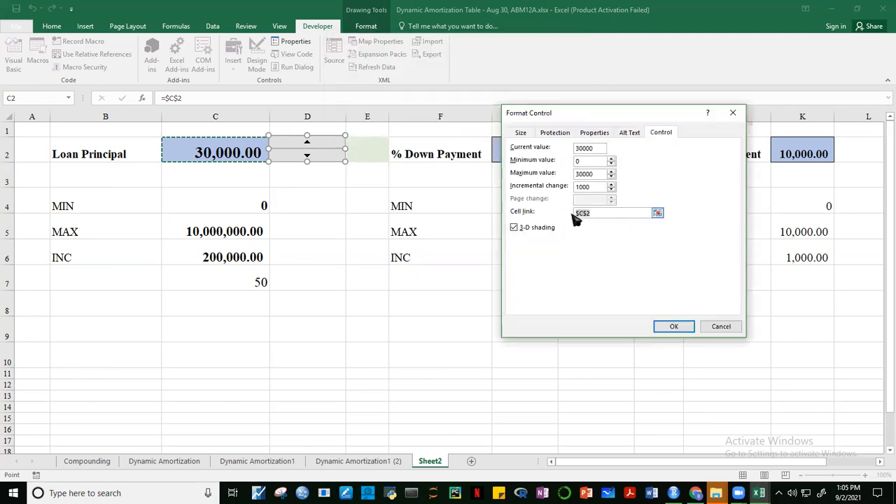
left_click(367, 145)
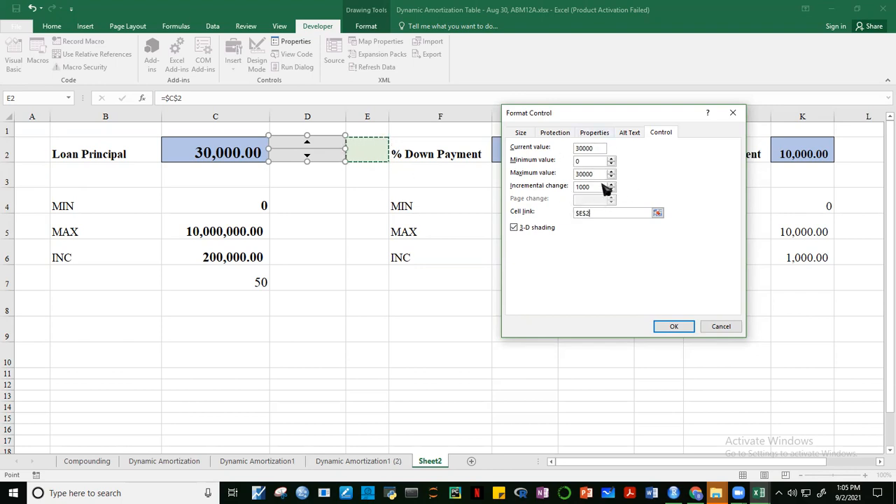
left_click(673, 326)
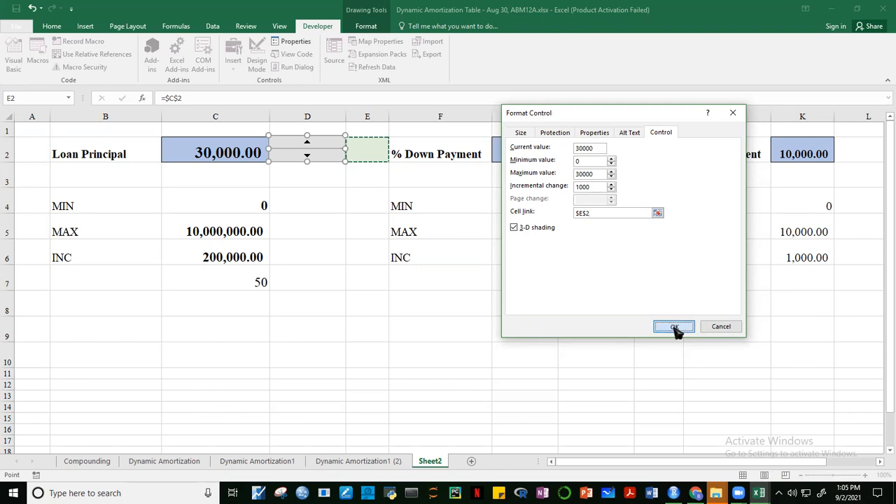
- Test the relinked spin button by stepping the value in E2 down to 16000
left_click(357, 154)
left_click(314, 158)
left_click(315, 159)
left_click(315, 158)
left_click(315, 158)
left_click(315, 158)
left_click(315, 158)
left_click(315, 158)
left_click(315, 158)
left_click(315, 158)
left_click(315, 158)
left_click(315, 158)
left_click(314, 158)
left_click(315, 158)
left_click(315, 158)
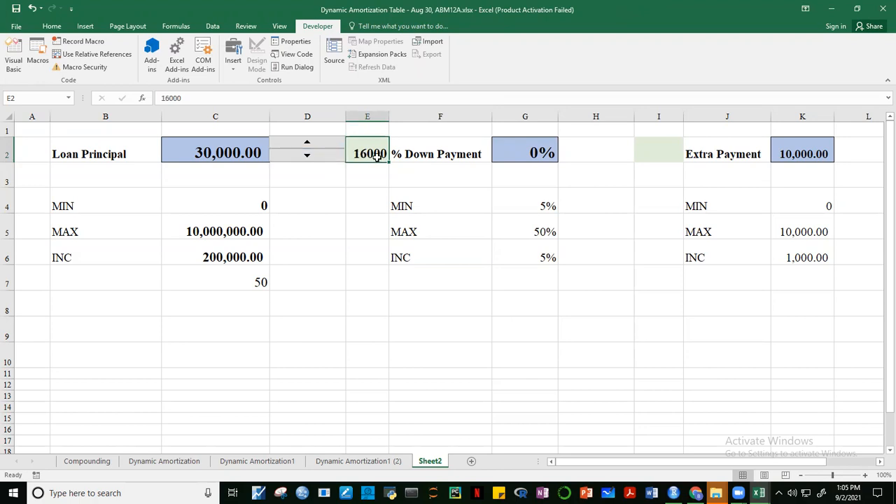
- Set the linked cell E2 to 0
type("0")
left_click(394, 234)
left_click(378, 281)
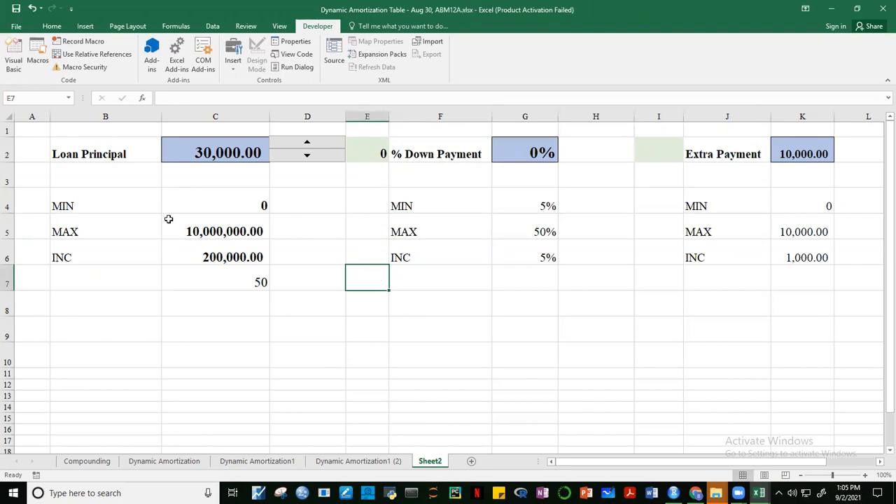
- Examine the Loan Principal, MIN, MAX, INC and E2 cells, and the C7 formula dividing MAX by INC
left_click(200, 156)
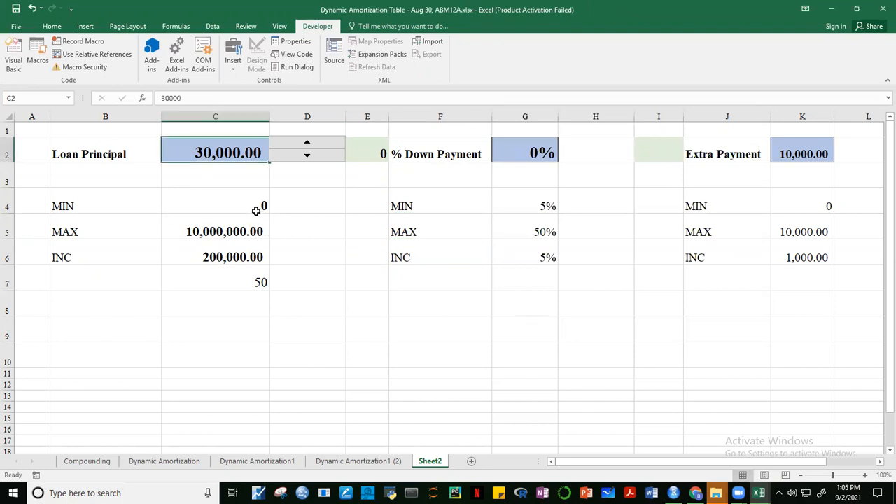
left_click(245, 256)
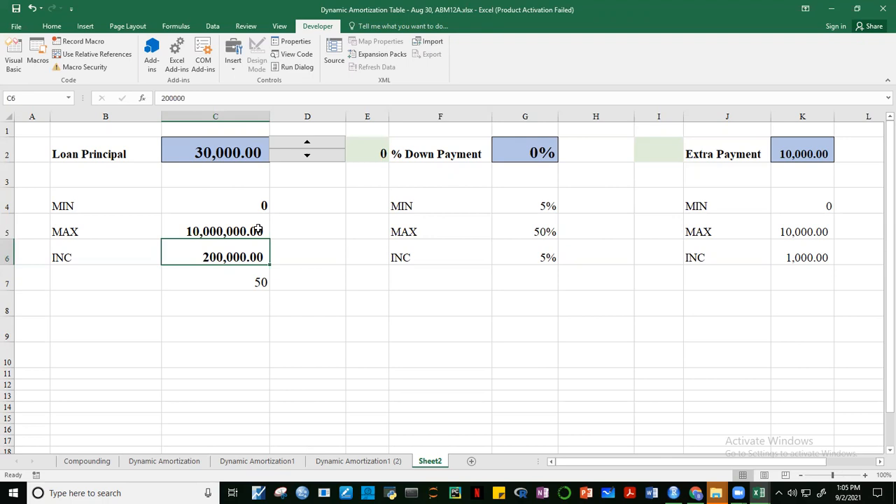
left_click(258, 228)
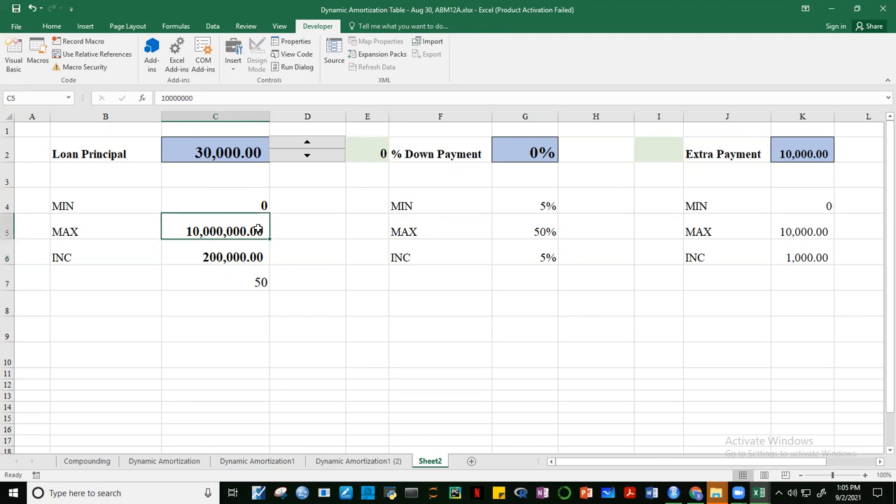
left_click(222, 257)
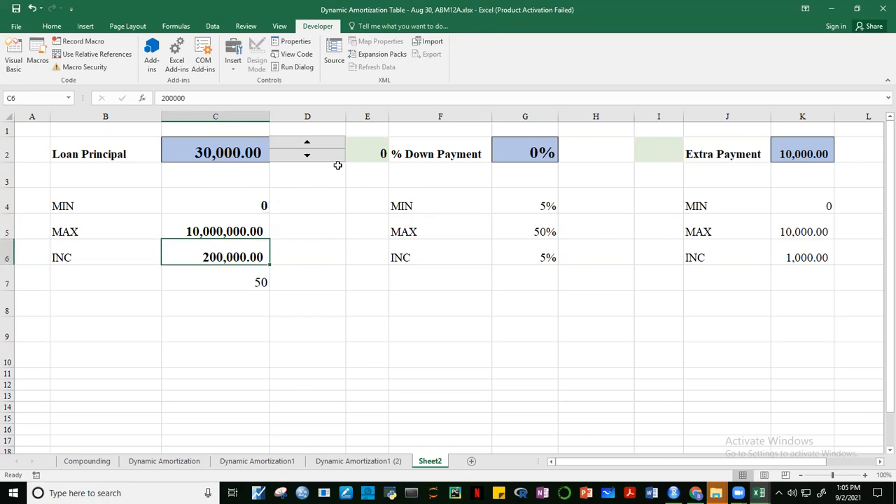
left_click(365, 156)
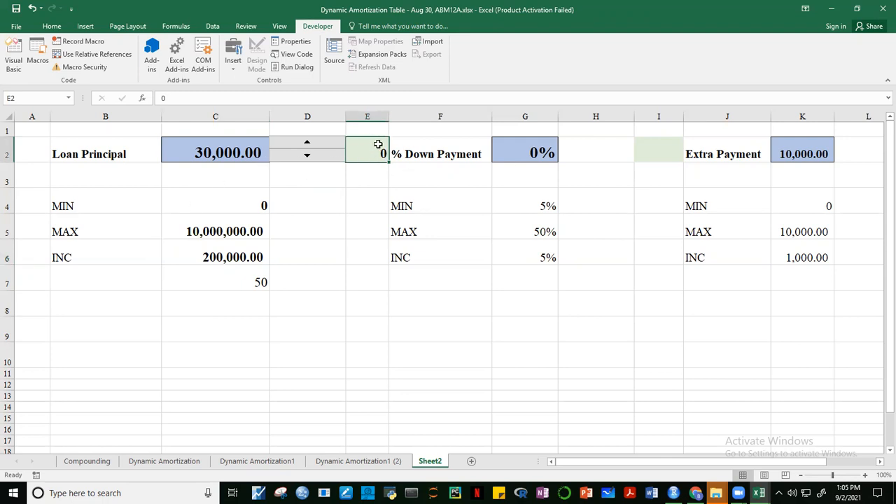
left_click(244, 205)
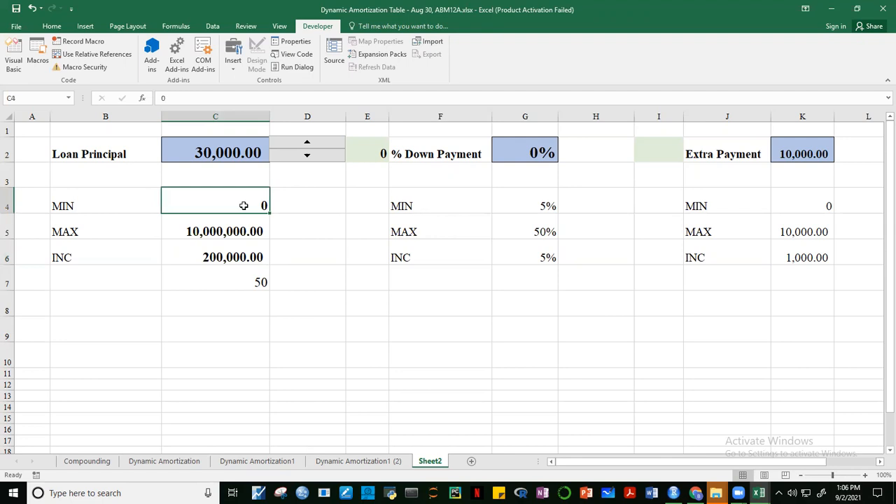
left_click(234, 255)
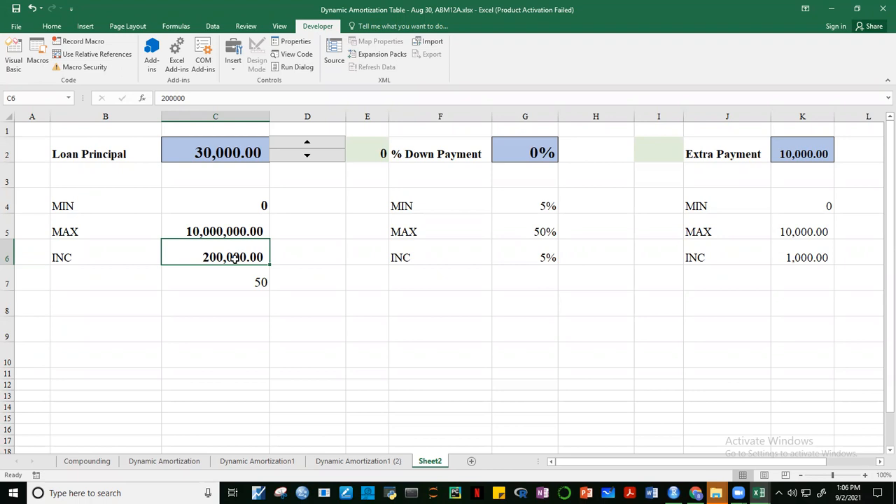
left_click(246, 281)
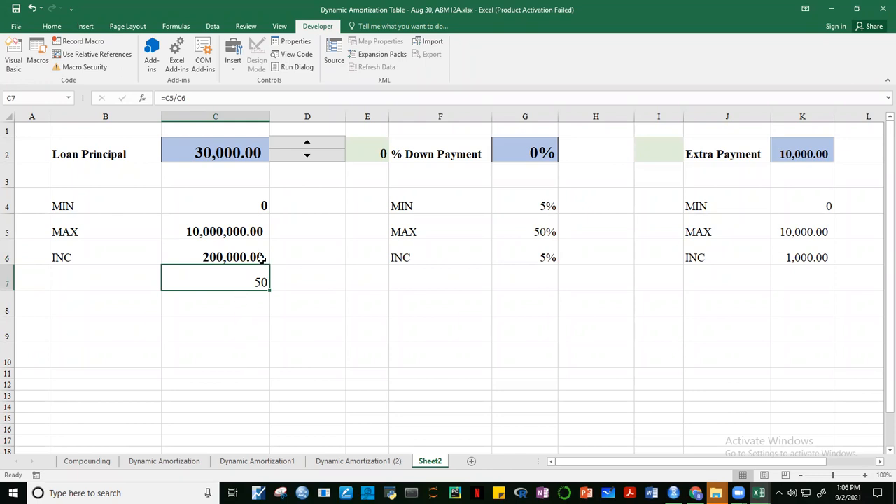
left_click(227, 254)
left_click(218, 232)
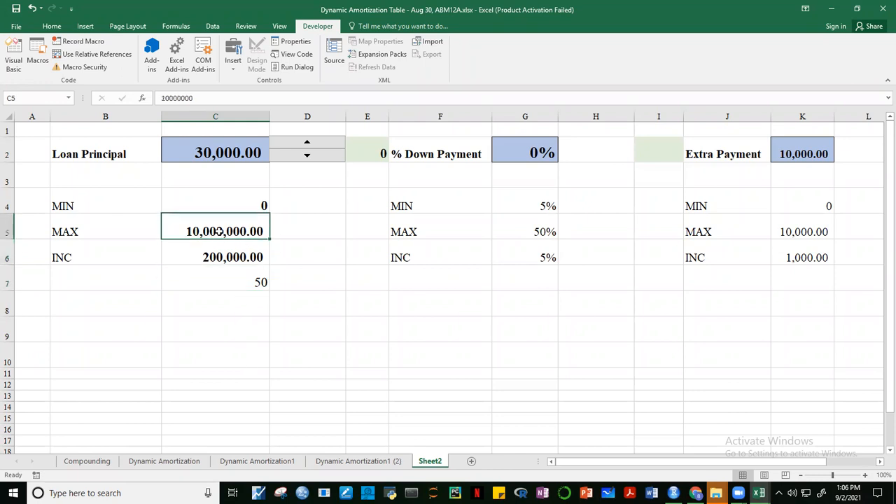
left_click(255, 282)
double_click(268, 286)
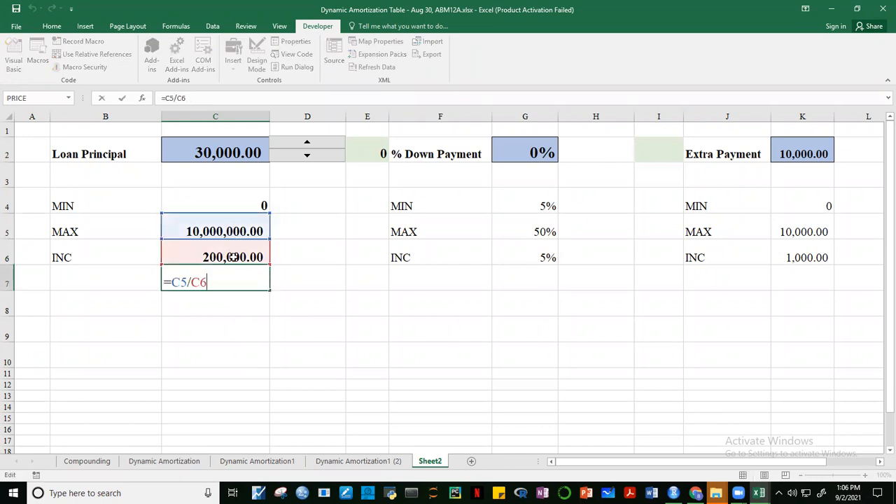
key("Escape")
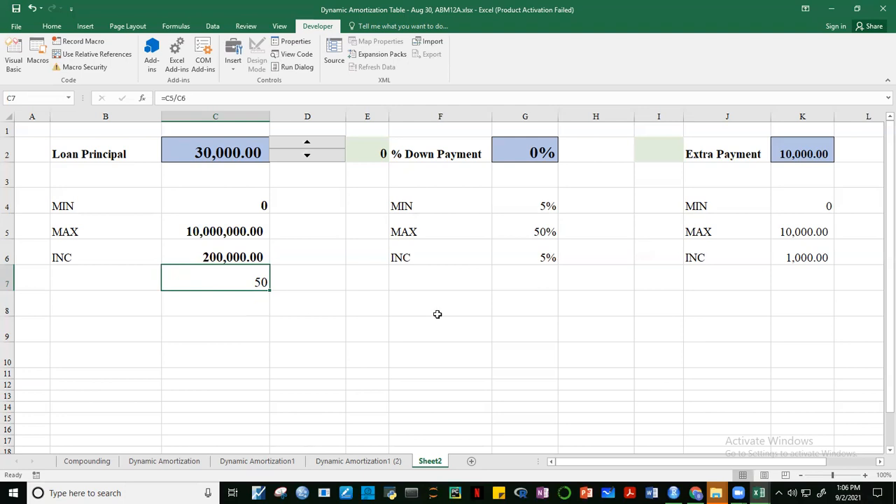
left_click(246, 249)
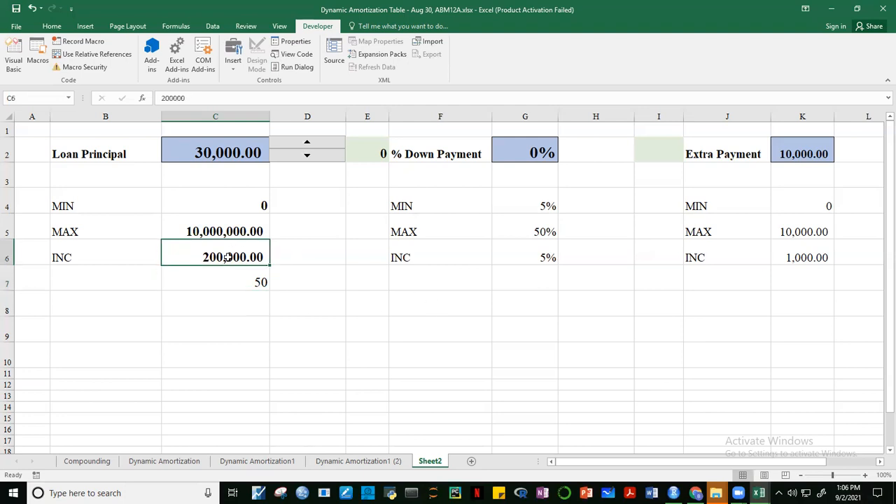
left_click(371, 155)
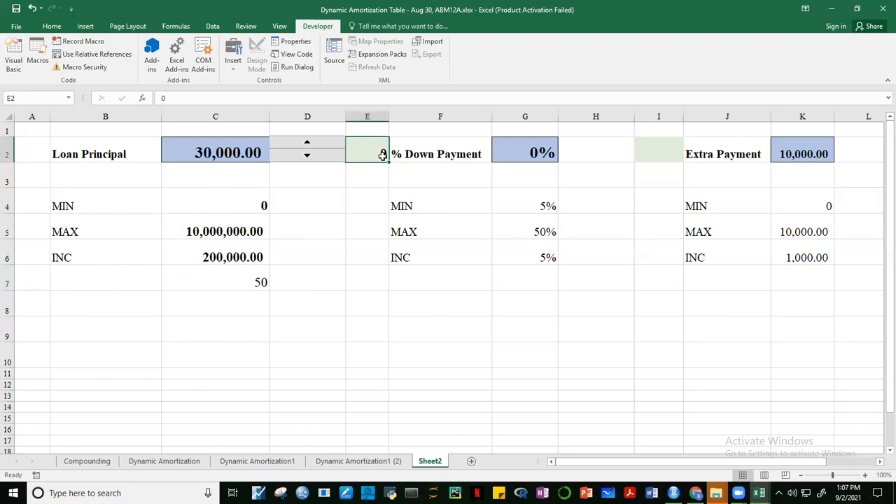
left_click(233, 258)
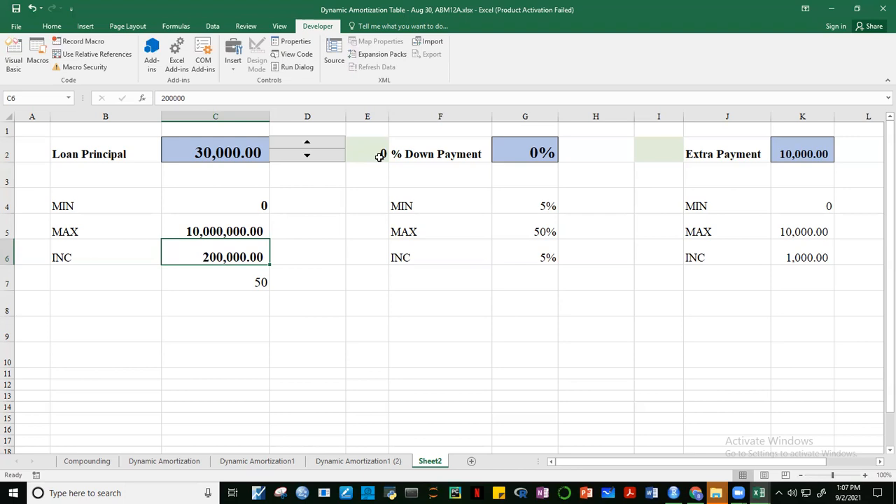
left_click(234, 155)
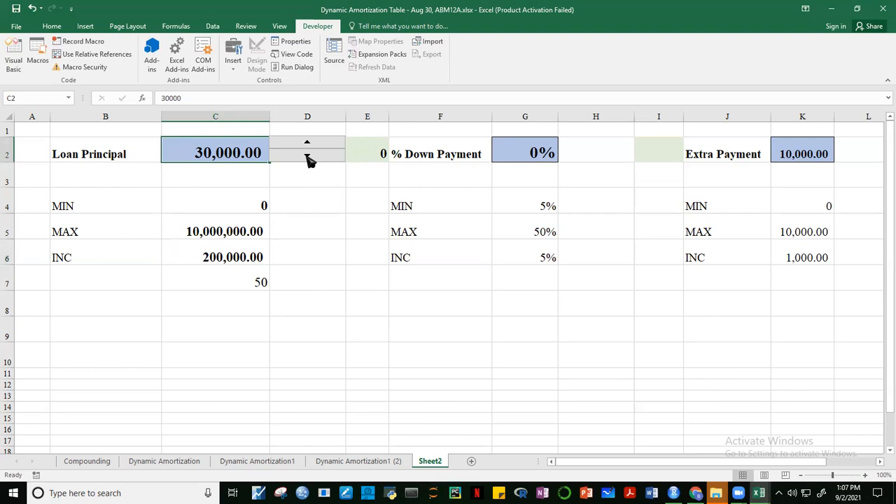
left_click(376, 148)
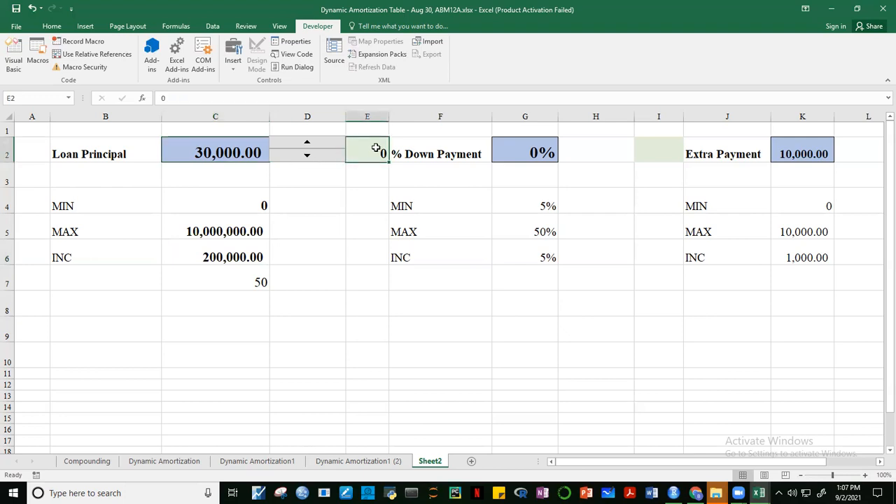
left_click(227, 257)
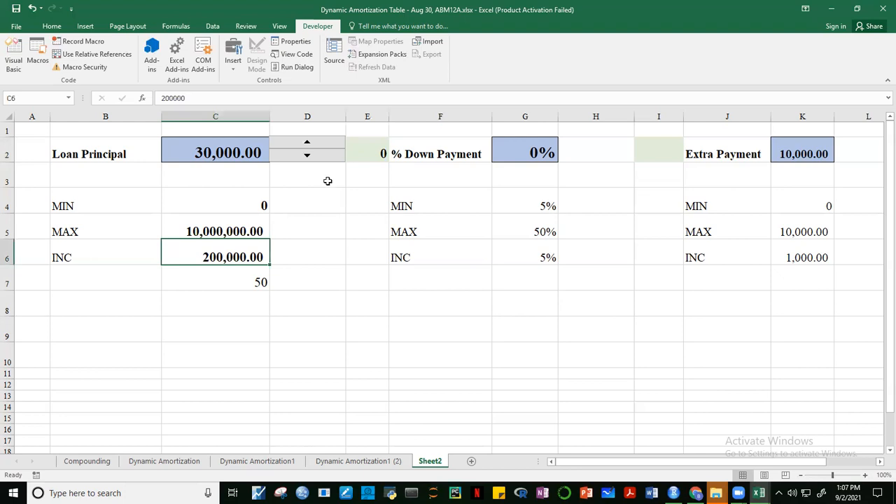
- Set the Loan Principal spin button's maximum value to 50 and incremental change to 1, with the cell link at $E$2
right_click(333, 156)
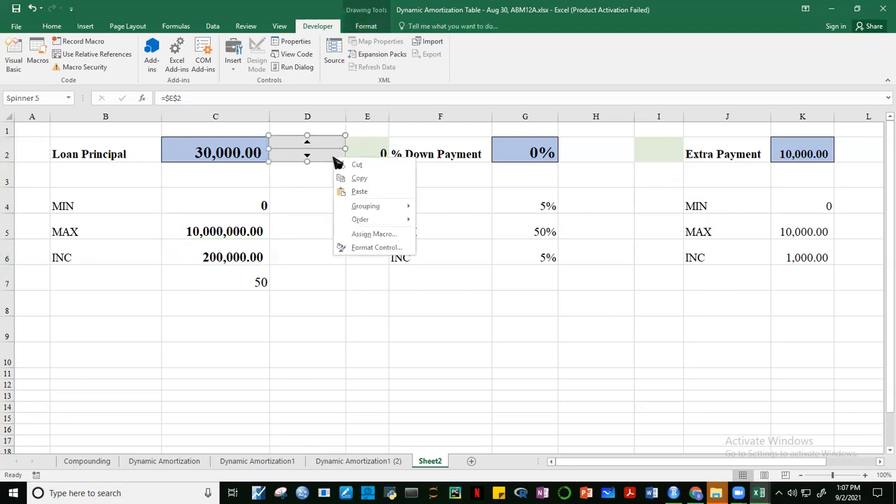
left_click(350, 244)
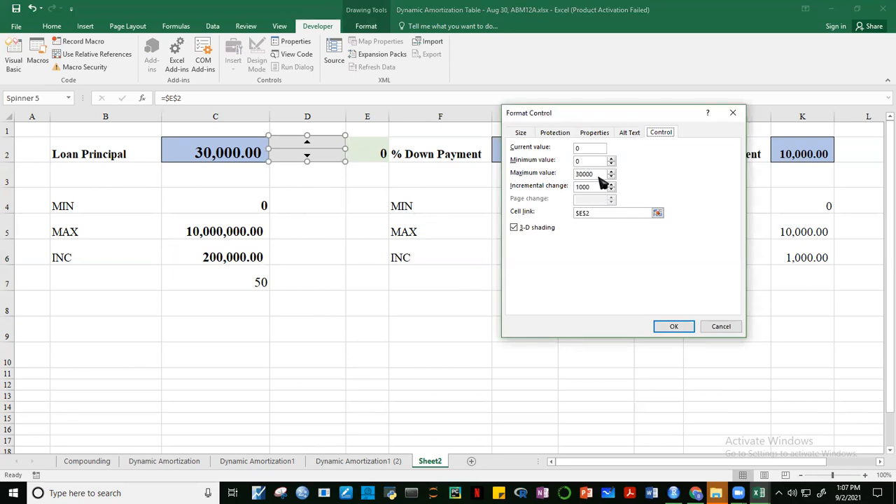
left_click_drag(593, 174, 534, 178)
type("50")
left_click_drag(595, 188, 553, 189)
type("1")
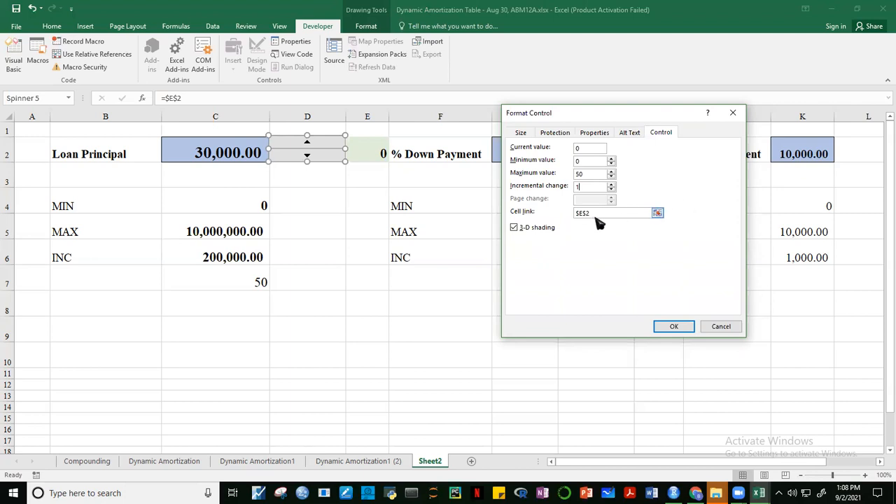
key("Tab")
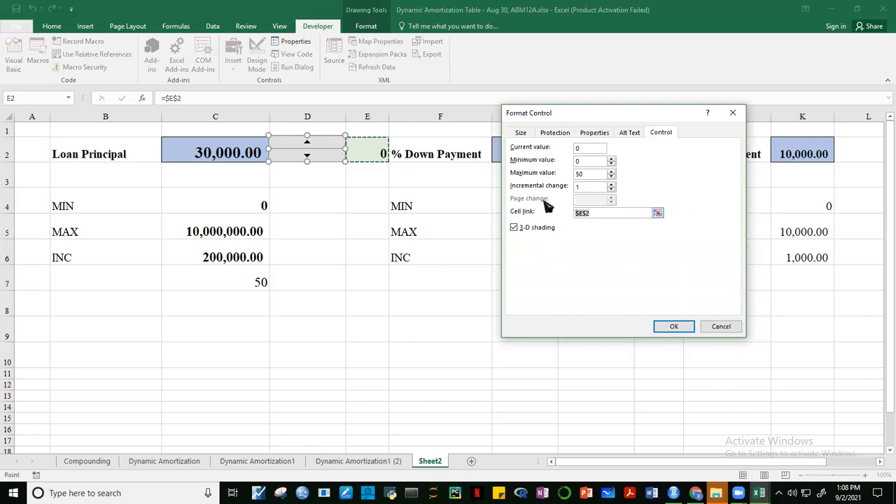
left_click(376, 154)
left_click(674, 326)
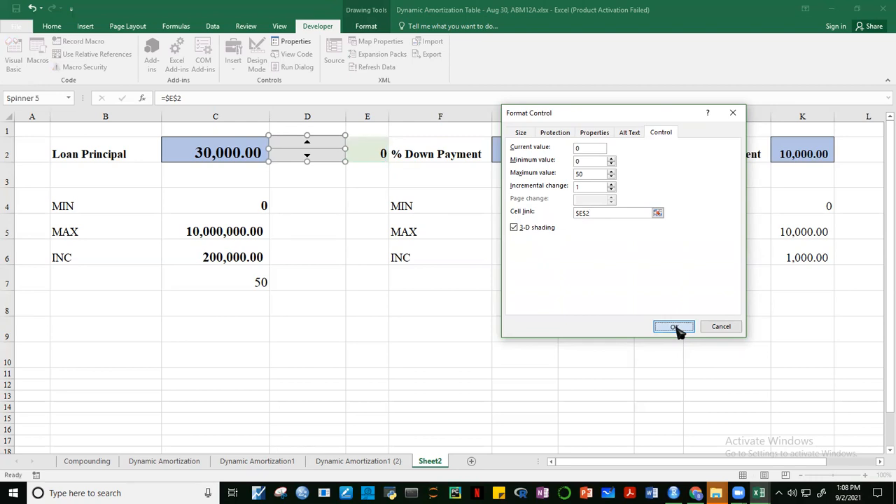
left_click(330, 228)
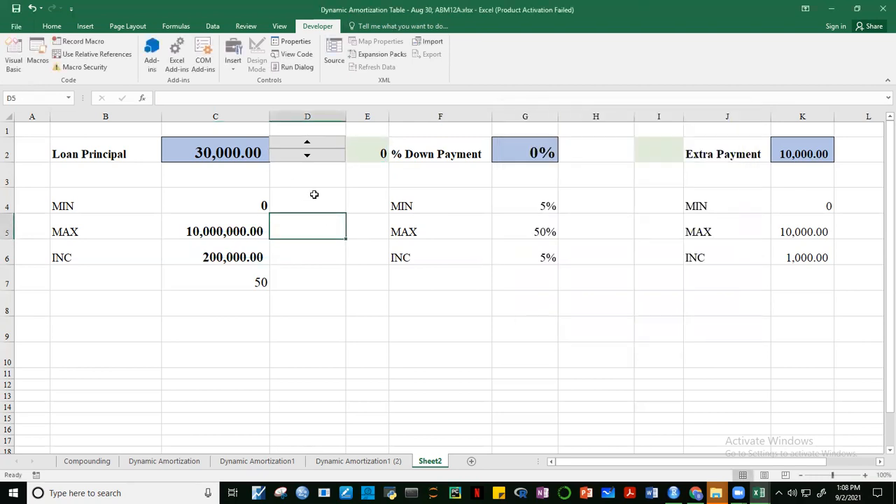
- Test the Loan Principal spin button by stepping the linked cell E2 up to its maximum of 50
left_click(309, 144)
left_click(309, 144)
left_click(309, 143)
left_click(309, 144)
left_click(310, 143)
left_click(310, 144)
left_click(309, 143)
left_click(309, 143)
left_click(309, 144)
left_click(309, 144)
left_click(309, 144)
left_click(310, 144)
left_click(309, 144)
left_click(309, 143)
left_click(310, 144)
left_click(310, 144)
left_click(310, 143)
left_click(310, 144)
left_click(310, 143)
left_click(310, 144)
left_click(310, 144)
left_click(309, 143)
left_click(309, 144)
left_click(310, 143)
left_click(309, 144)
left_click(310, 143)
left_click(309, 144)
left_click(309, 144)
left_click(377, 157)
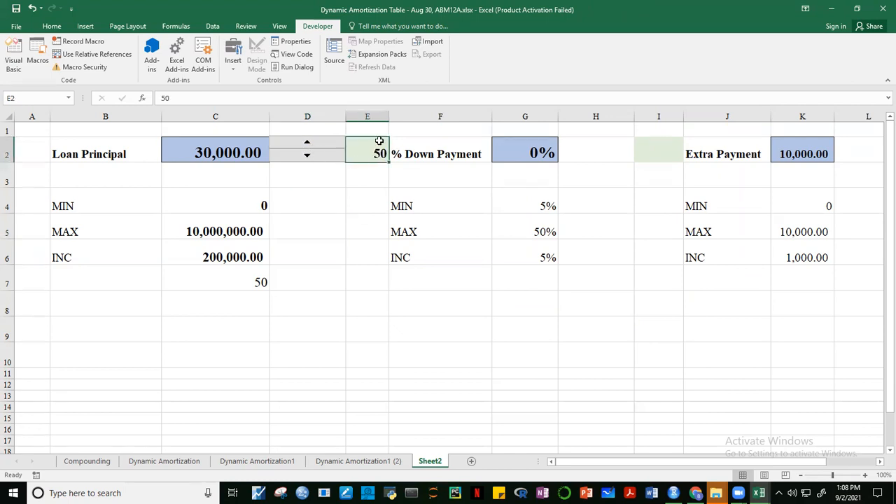
- Enter the formula =C6*E2 in the Loan Principal cell C2 to multiply the increment by the linked helper cell
left_click(220, 155)
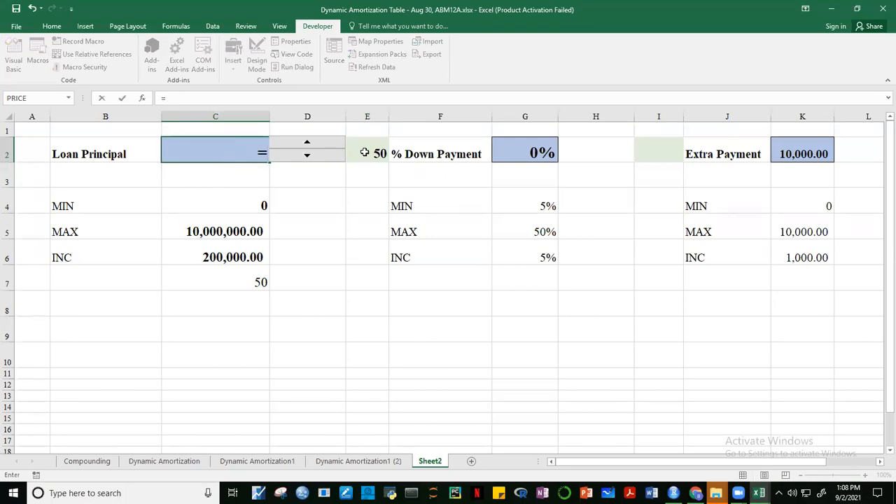
left_click(234, 256)
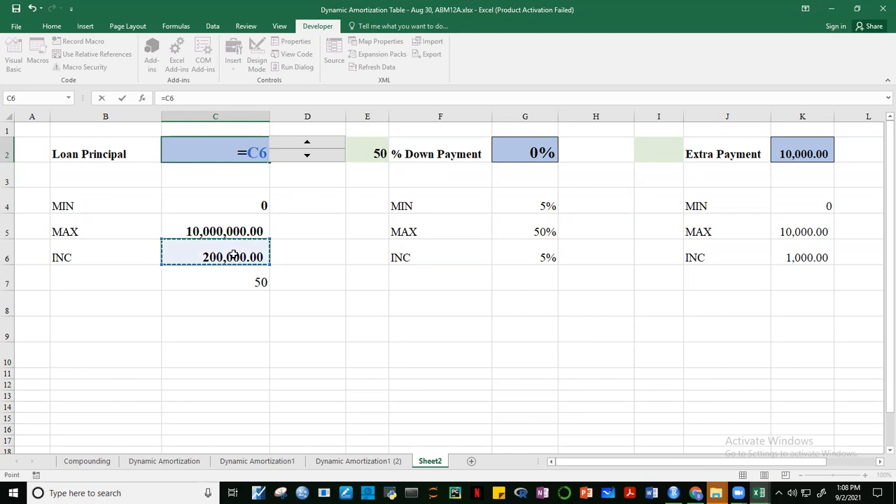
type("*")
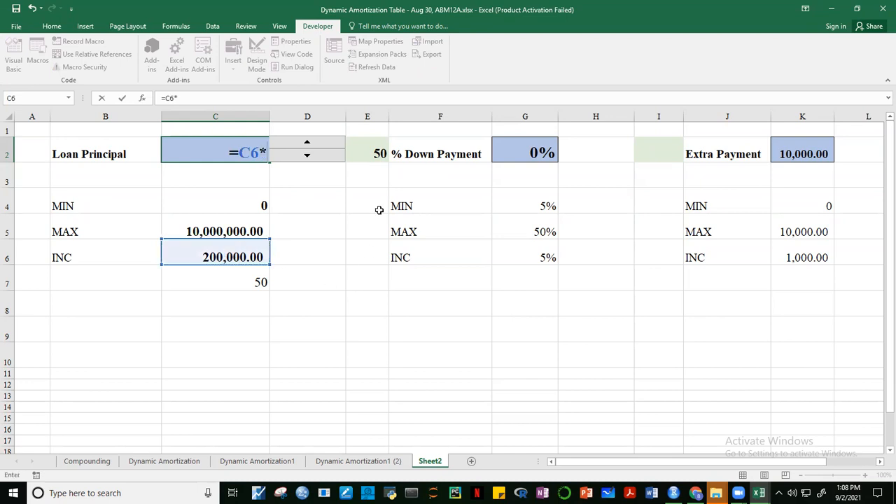
left_click(379, 155)
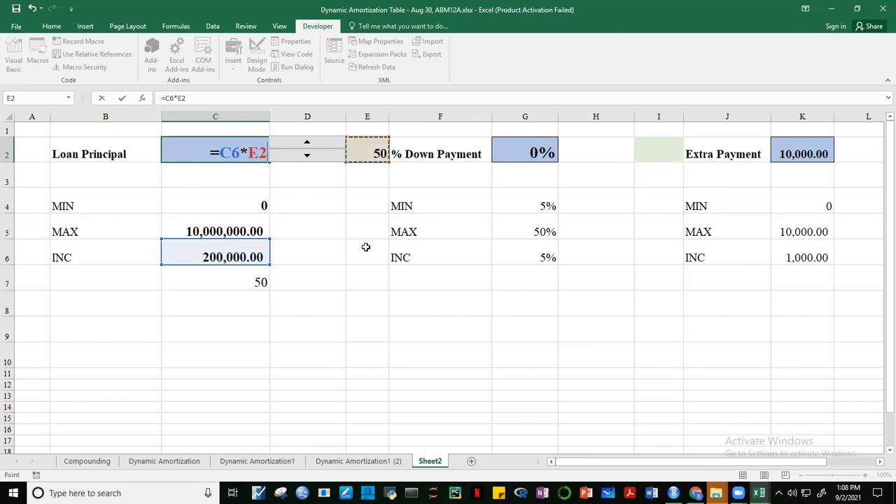
key("ctrl+Return")
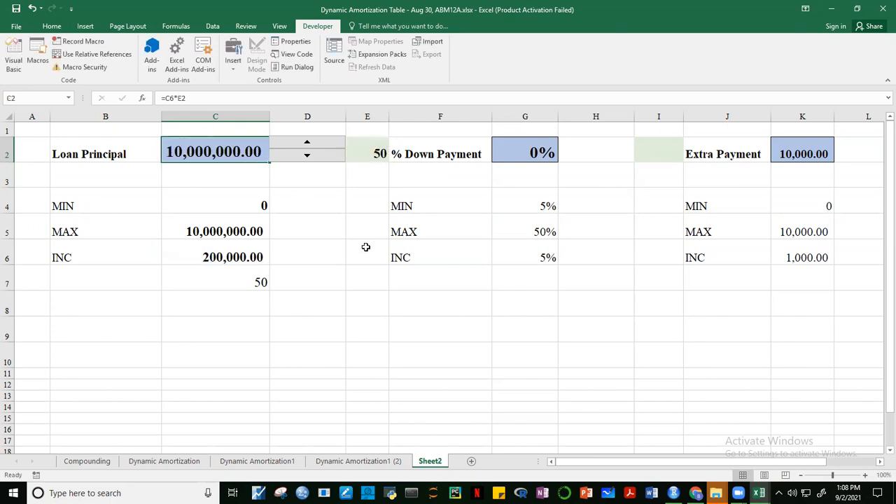
- Test the Loan Principal formula by stepping the spin button down until E2 is 37
left_click(378, 150)
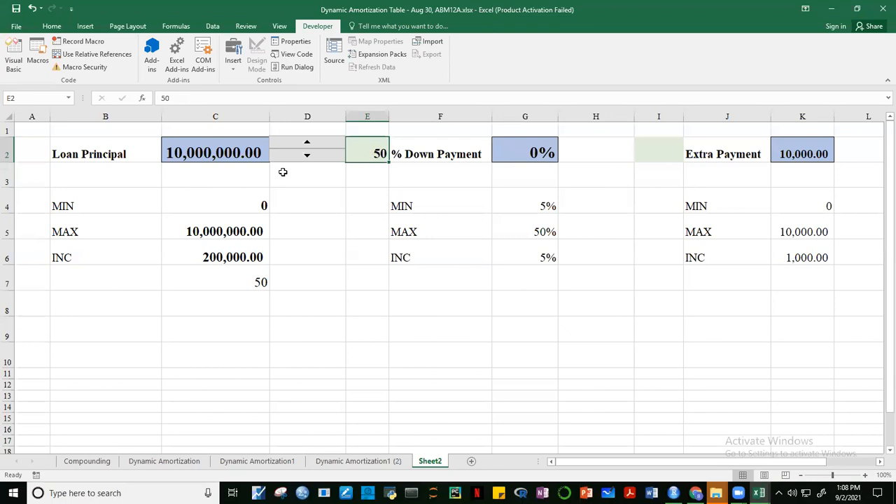
left_click(306, 155)
left_click(306, 155)
left_click(306, 155)
left_click(306, 155)
left_click(305, 156)
double_click(306, 155)
double_click(305, 155)
double_click(306, 155)
double_click(305, 155)
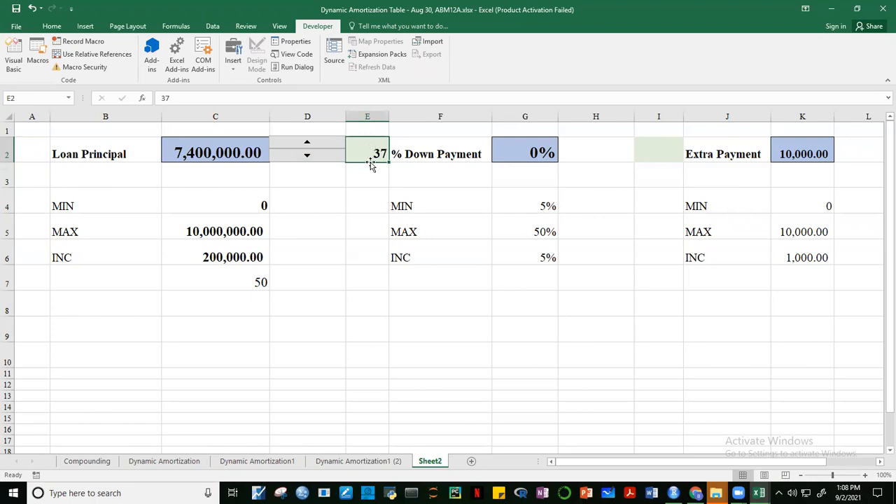
- With the Loan Principal cell selected, run the spin button down and back up to 50 in E2
left_click(221, 152)
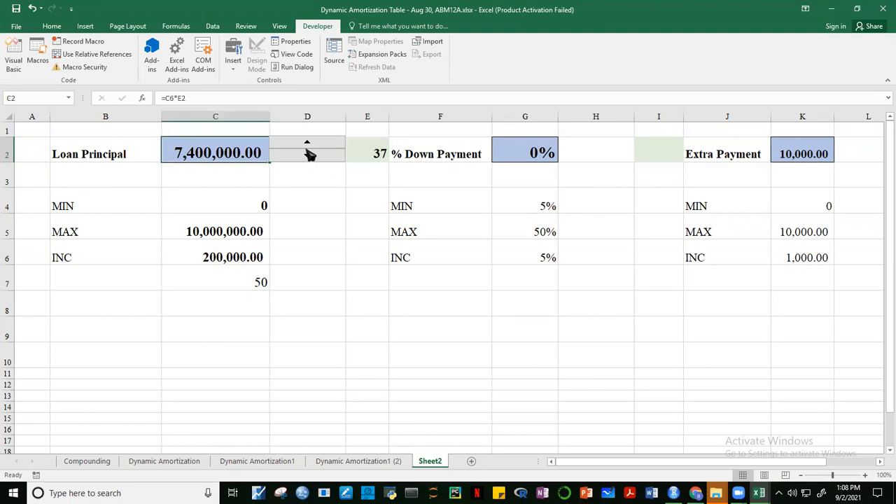
double_click(308, 156)
triple_click(308, 156)
double_click(308, 156)
triple_click(308, 156)
triple_click(308, 156)
left_click_drag(308, 156, 306, 148)
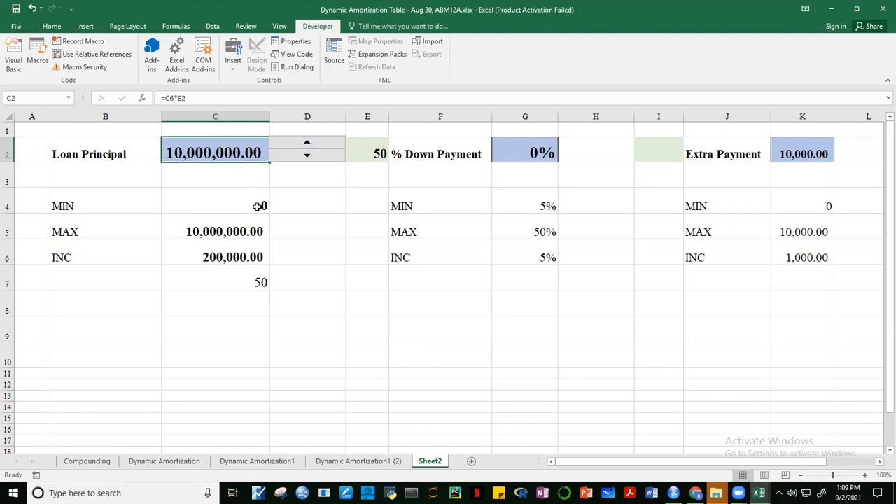
- Step the spin button up and down, ending with E2 at 47, and inspect the cell references in the C2 formula
left_click(307, 159)
left_click(308, 146)
left_click(310, 158)
left_click(310, 148)
left_click(310, 158)
left_click(310, 145)
left_click(310, 158)
left_click(308, 159)
left_click(307, 159)
key("F2")
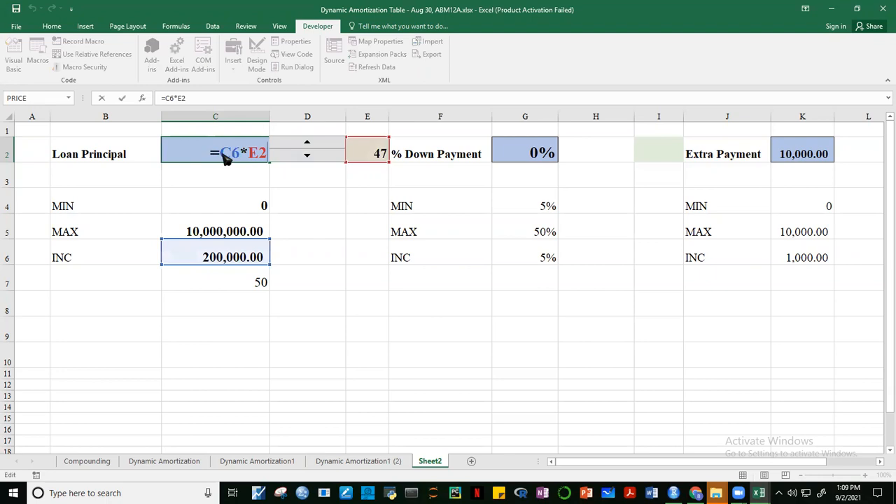
key("Escape")
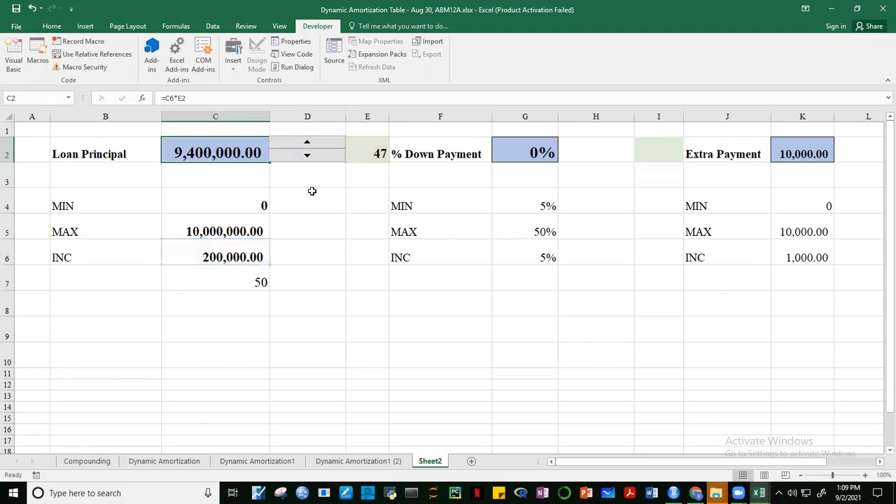
- Adjust the spin button until E2 is 25 and the Loan Principal is 5,000,000.00
left_click(312, 191)
left_click(310, 143)
left_click(313, 156)
left_click_drag(314, 156, 314, 156)
left_click(312, 145)
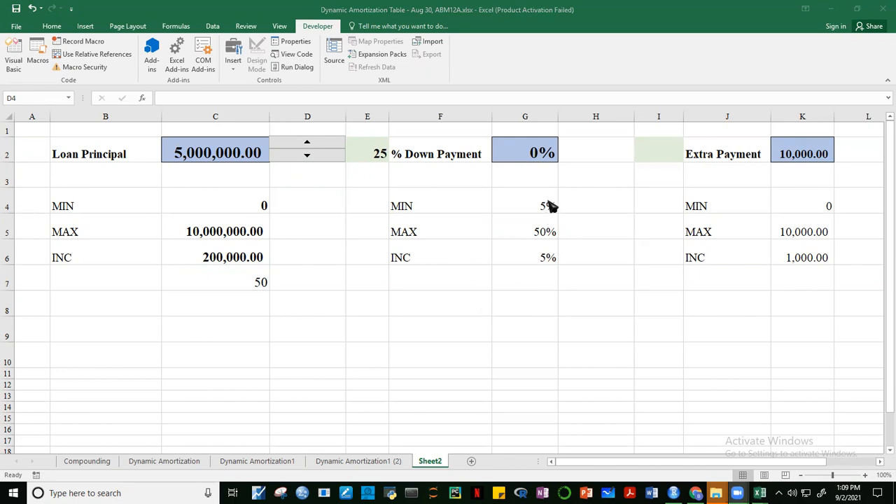
- Enlarge the % Down Payment MIN, MAX and INC labels and values in F4:G6 to font size 22
left_click(529, 154)
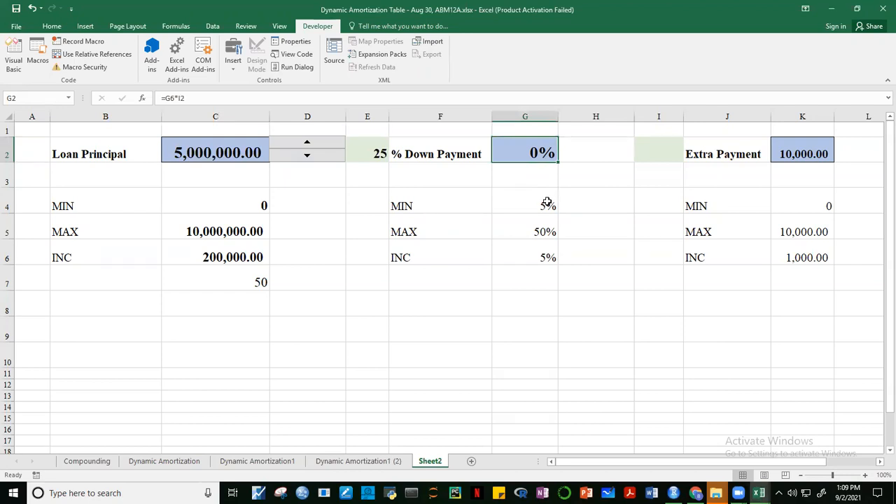
left_click_drag(424, 208, 521, 247)
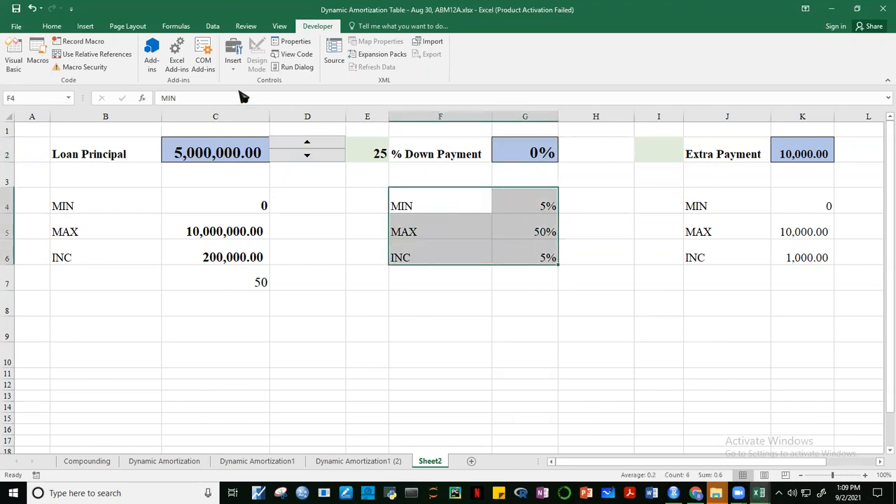
left_click(52, 27)
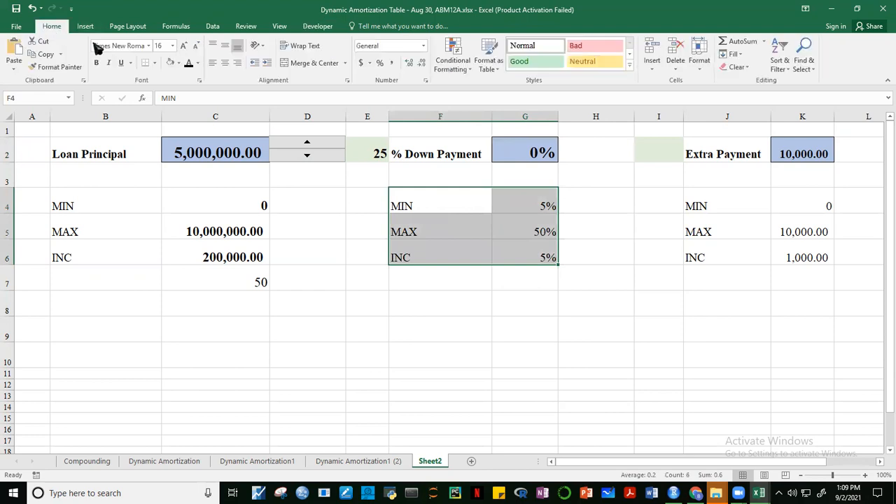
left_click(185, 46)
left_click(187, 46)
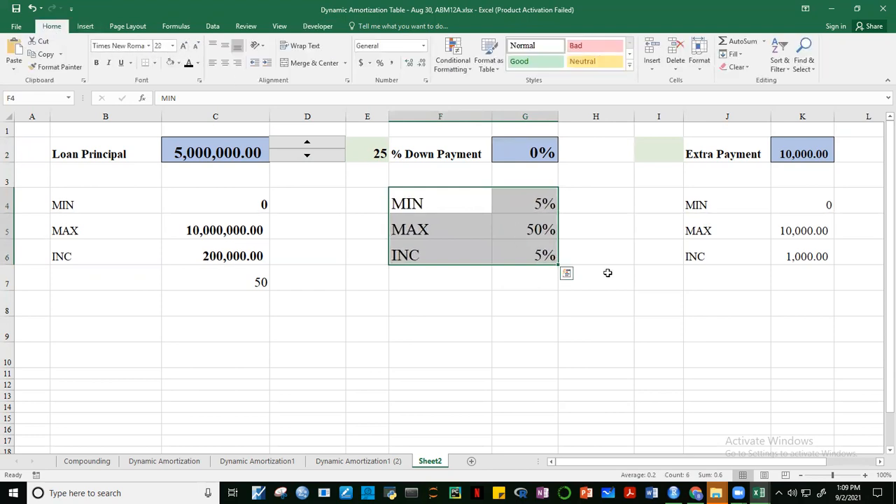
left_click(606, 273)
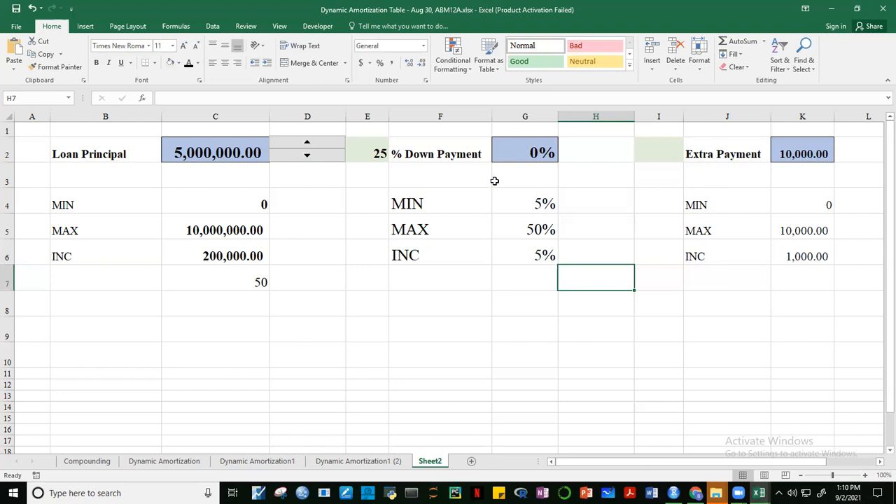
- Examine the % Down Payment formula in G2 and its MIN, MAX and INC values in G4:G6
left_click(810, 316)
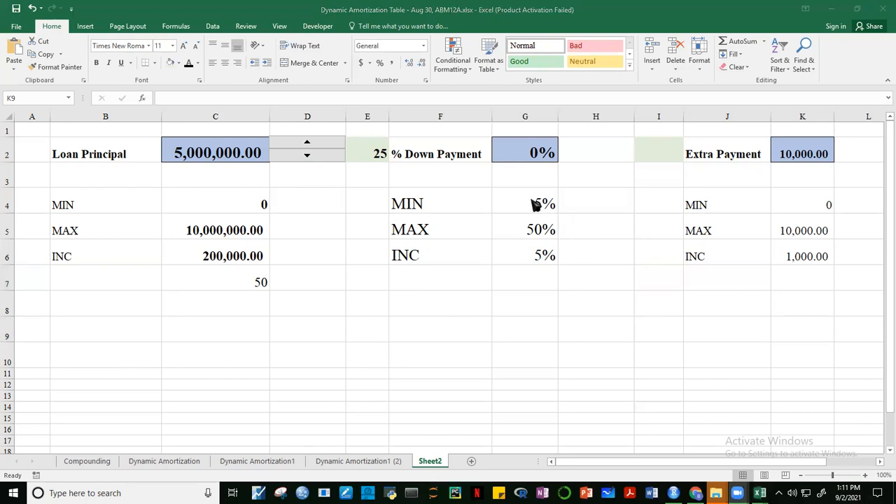
left_click(533, 154)
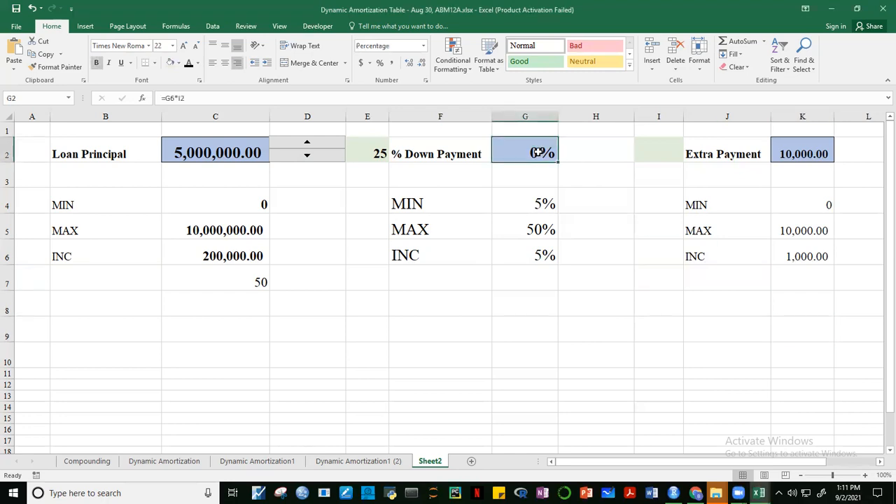
left_click(519, 209)
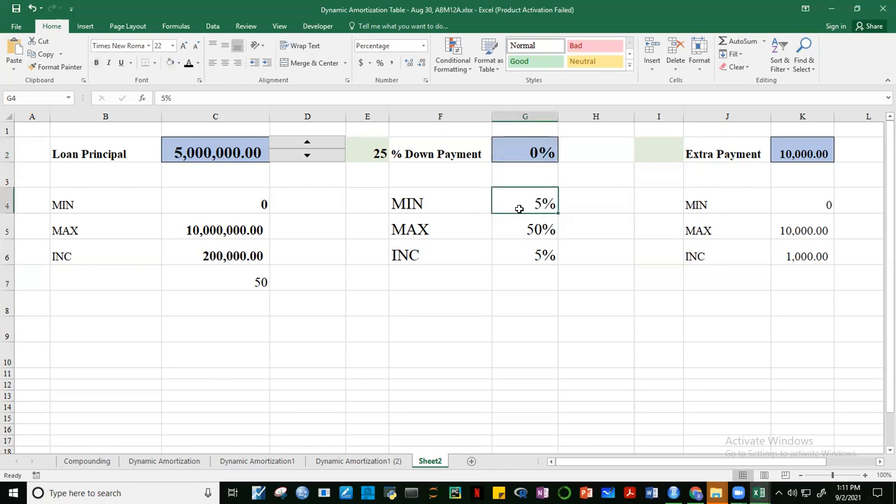
left_click(542, 231)
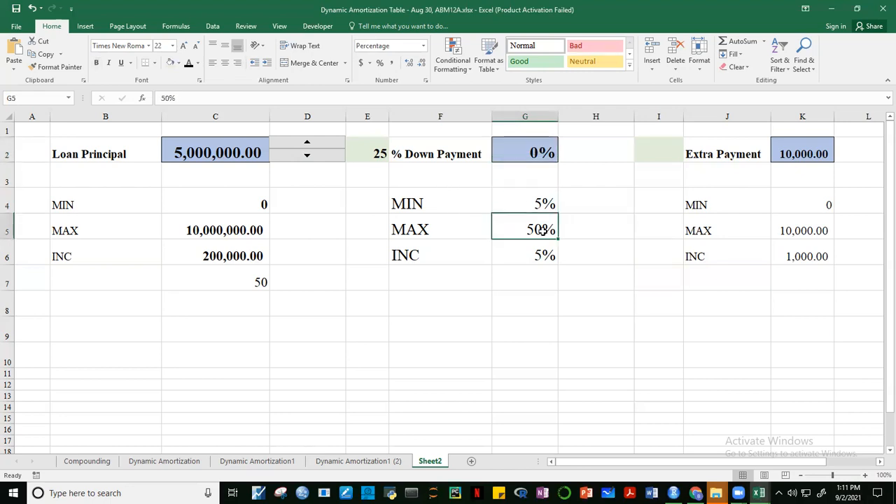
left_click(534, 256)
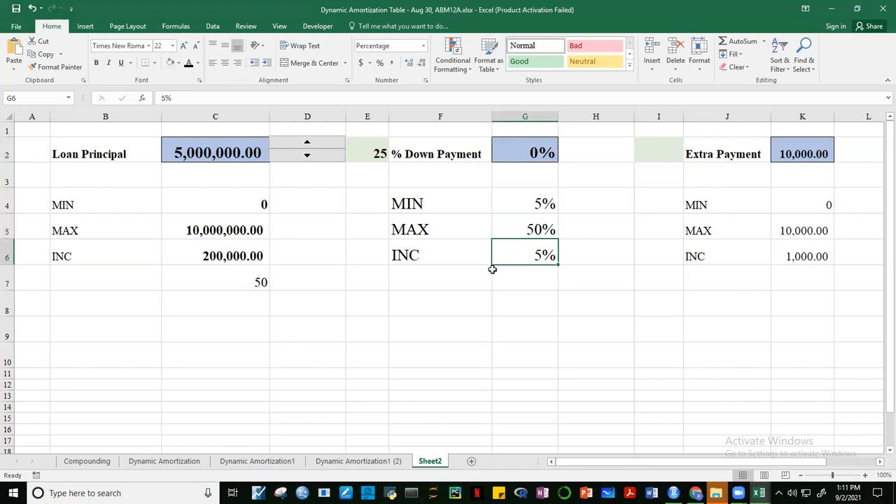
left_click(539, 202)
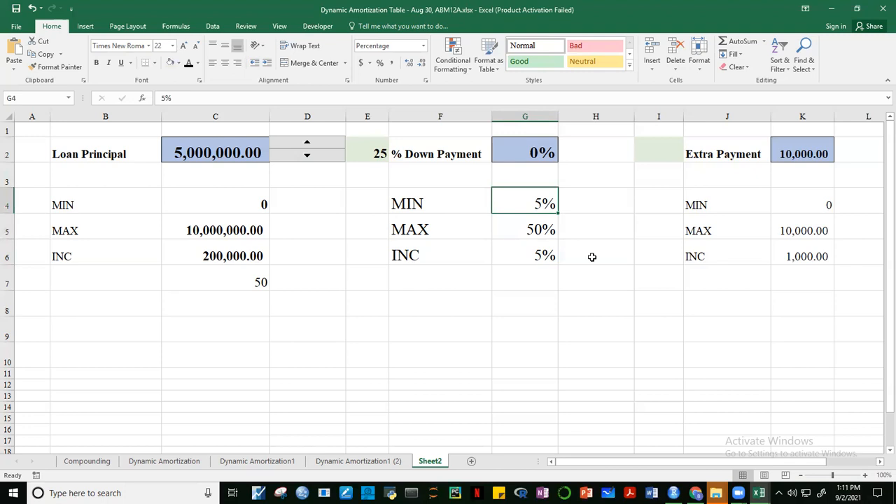
left_click(539, 233)
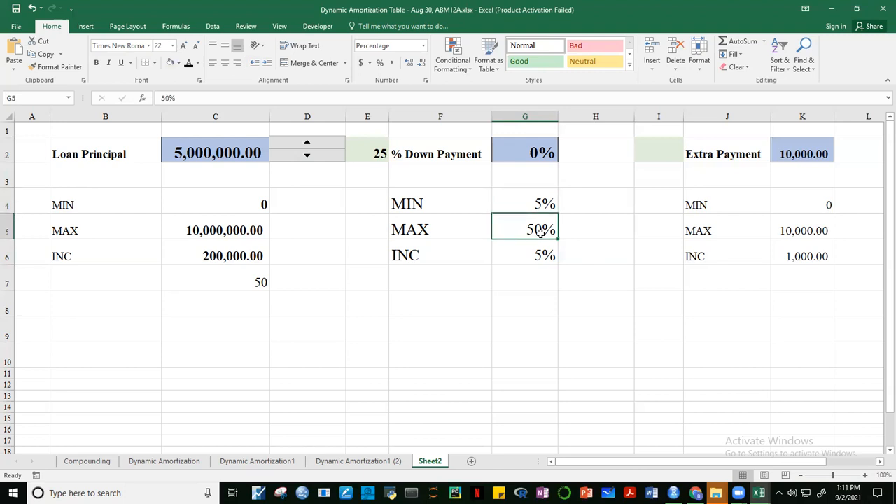
left_click(646, 269)
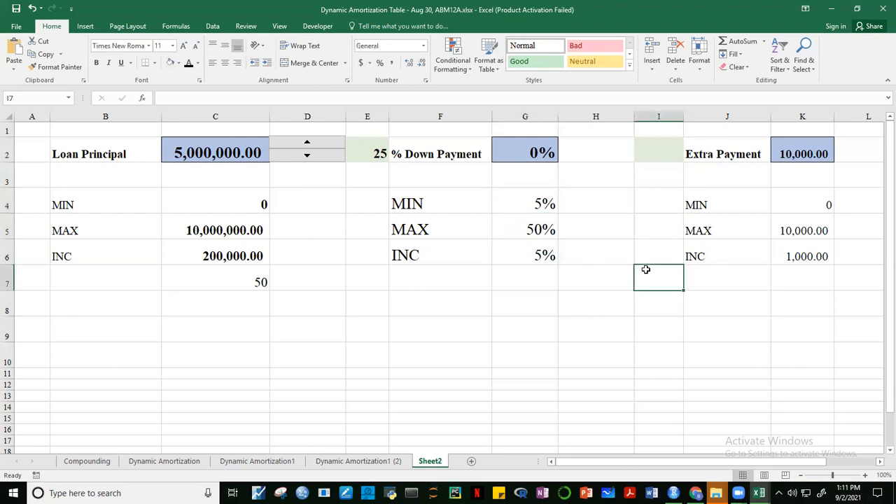
left_click(535, 158)
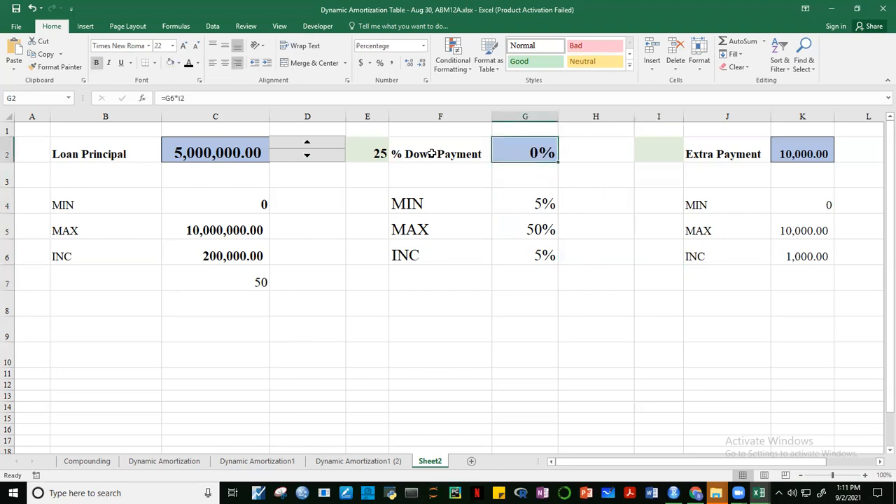
- Copy the Loan Principal spin button to the clipboard
left_click(327, 158)
left_click(326, 143)
right_click(326, 154)
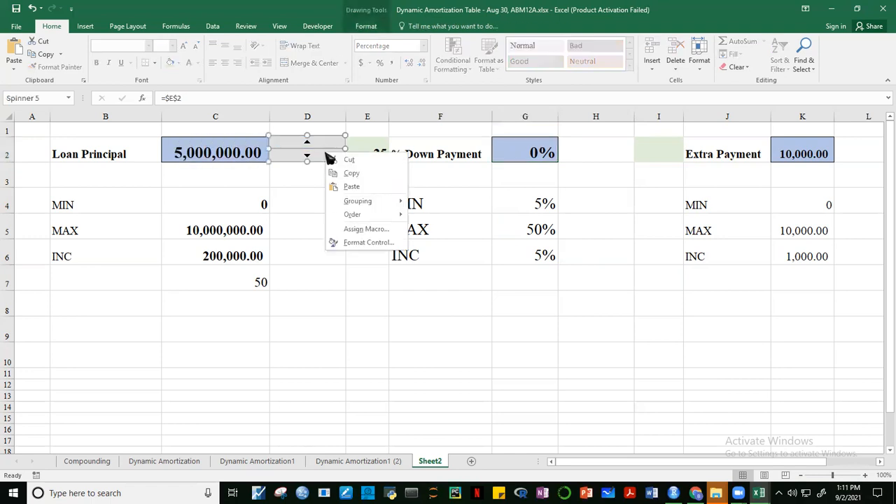
left_click(357, 173)
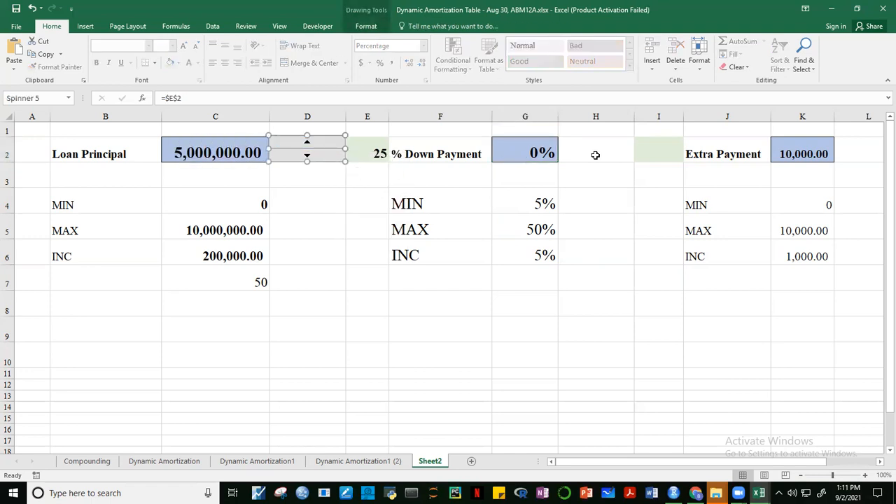
- Paste the copied spin button and position it over cell H2, beside the % Down Payment value
left_click(594, 155)
key("ctrl+v")
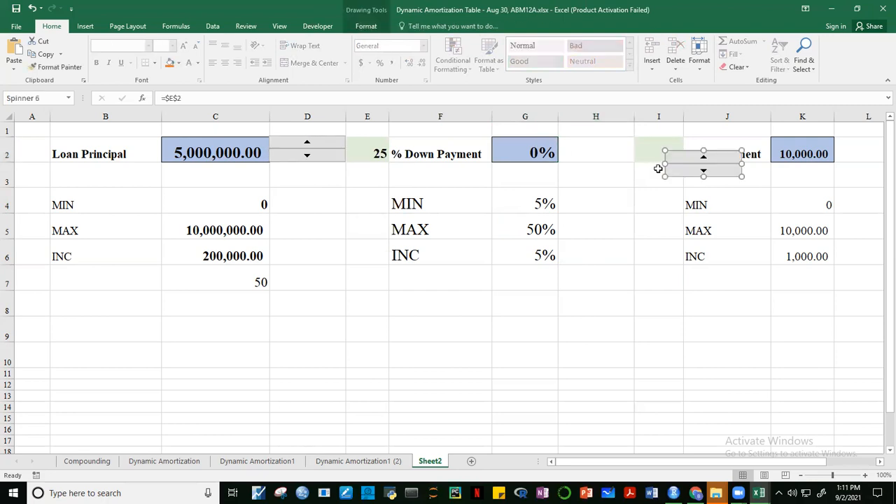
left_click_drag(658, 154, 581, 140)
left_click(628, 231)
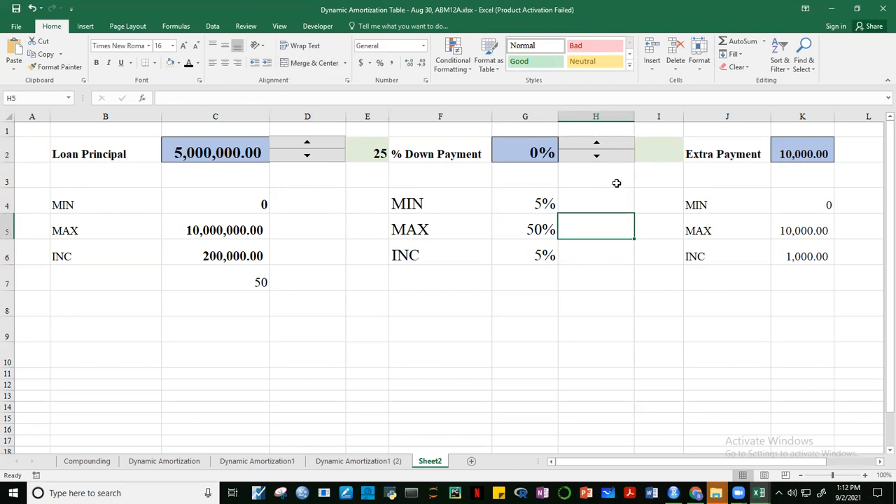
- Check the control settings of the spin button in H2 without changing them
right_click(615, 160)
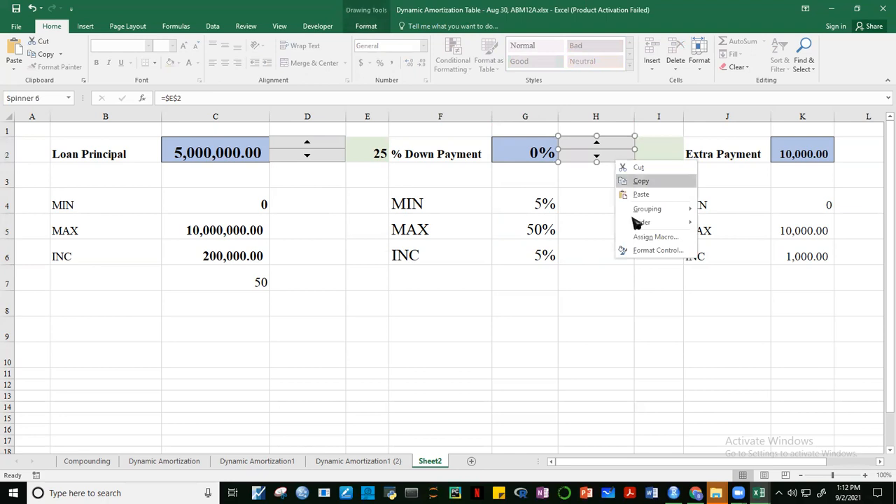
left_click(658, 251)
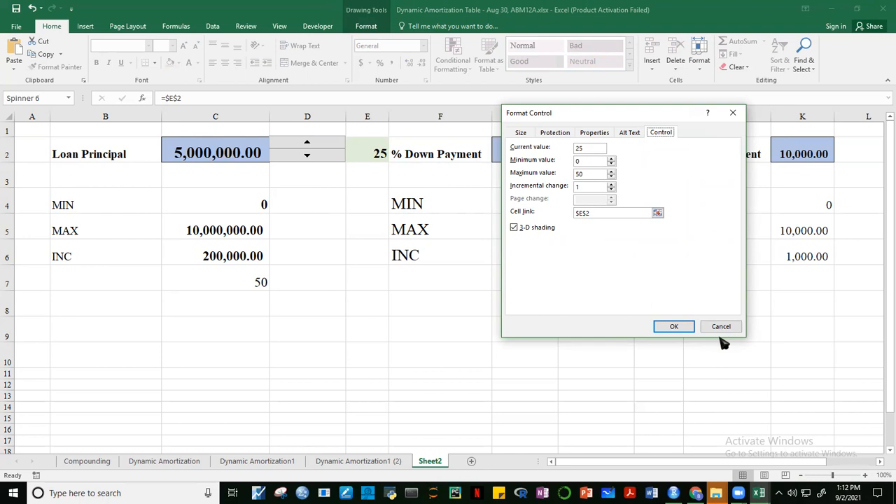
left_click(736, 114)
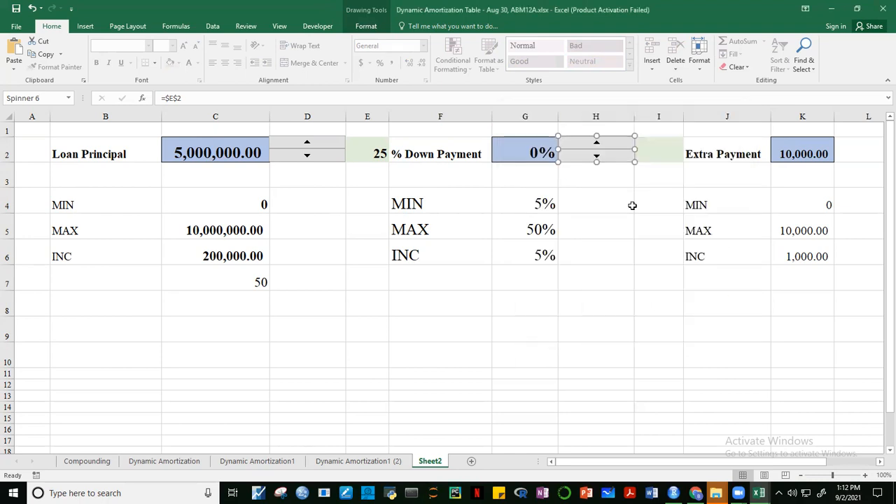
- Raise E2 to 28 and the Loan Principal to 5,600,000.00 using the spin button in H2
left_click(614, 190)
left_click(608, 150)
left_click(607, 150)
left_click(608, 150)
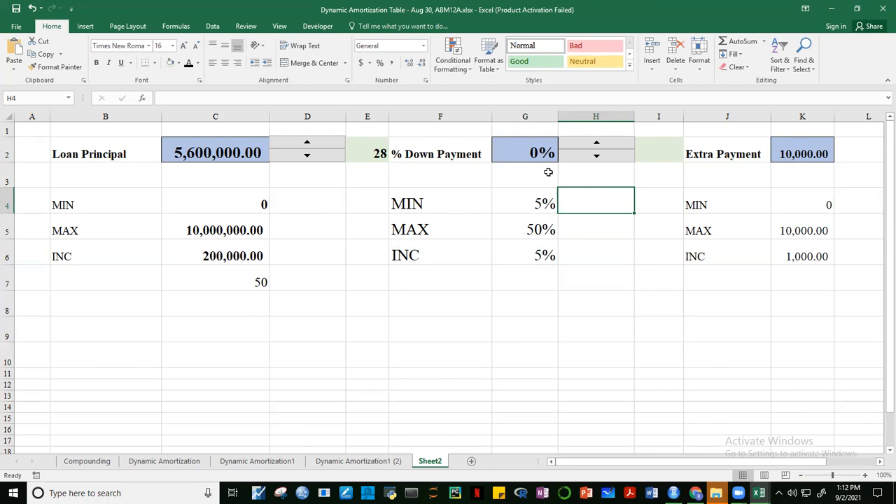
- Enter the formula =G5/G6 in G7 to divide the % Down Payment maximum by its increment
left_click(534, 264)
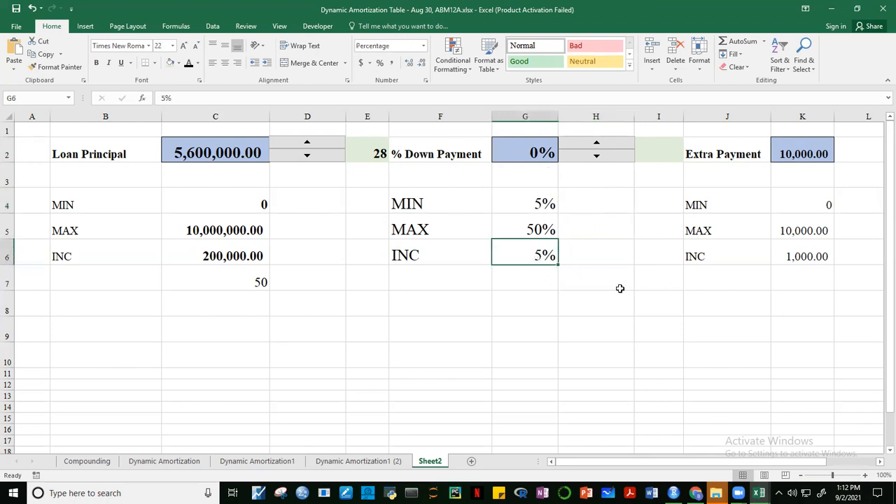
left_click(620, 289)
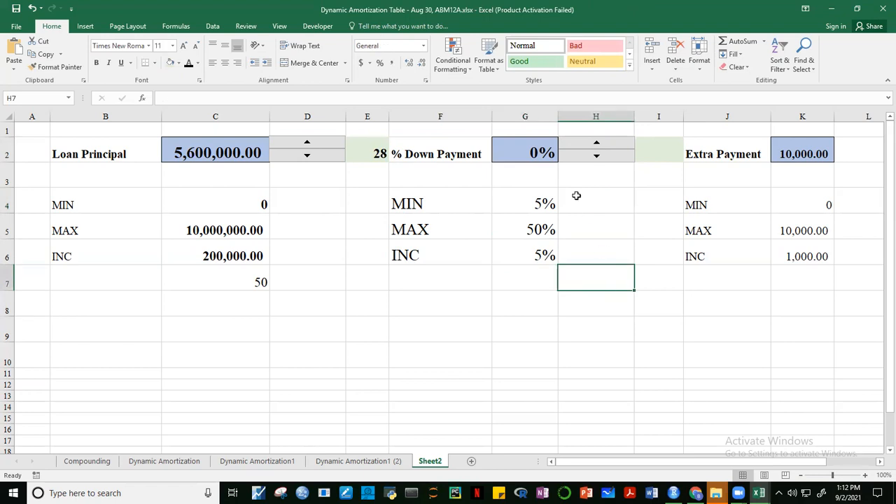
left_click(536, 258)
left_click(540, 281)
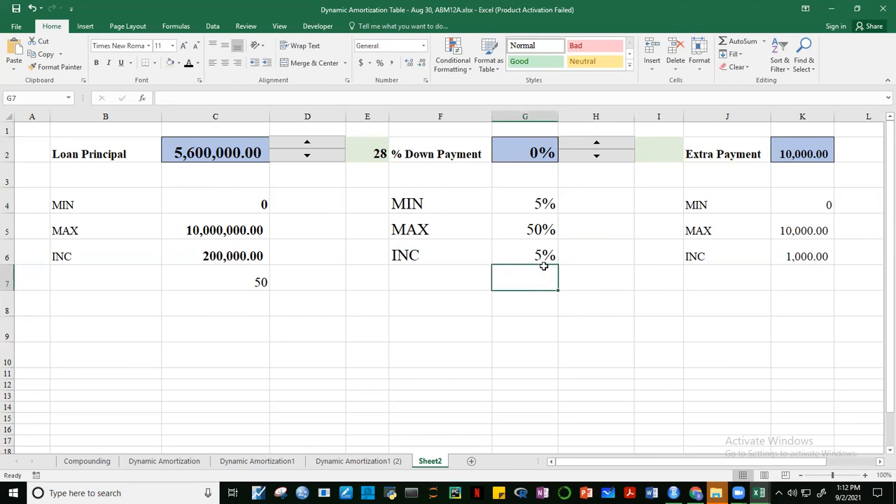
left_click(550, 231)
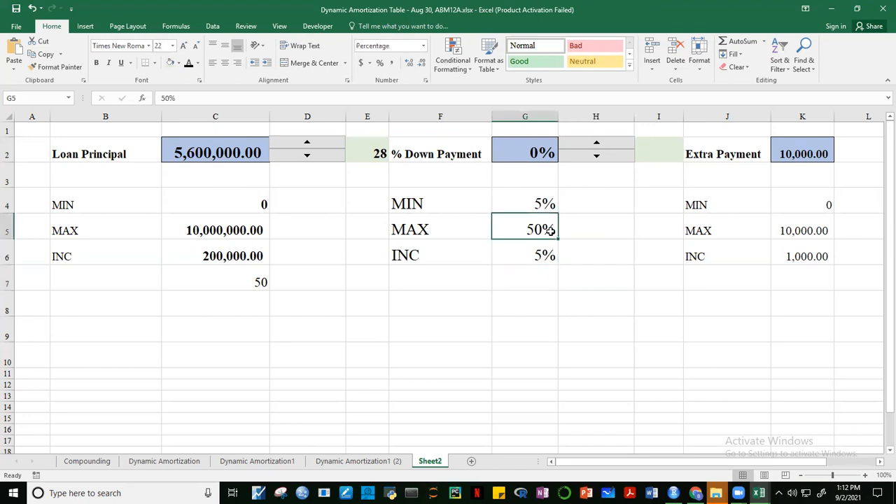
left_click(538, 257)
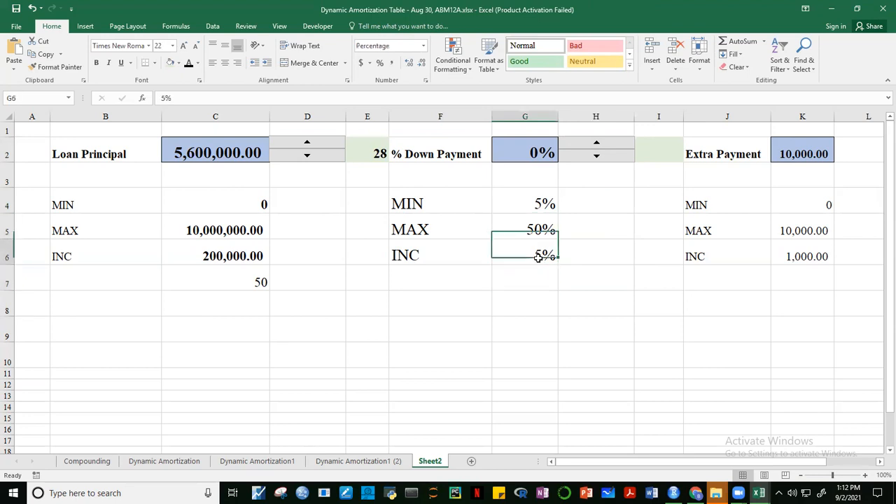
left_click(536, 281)
type("=")
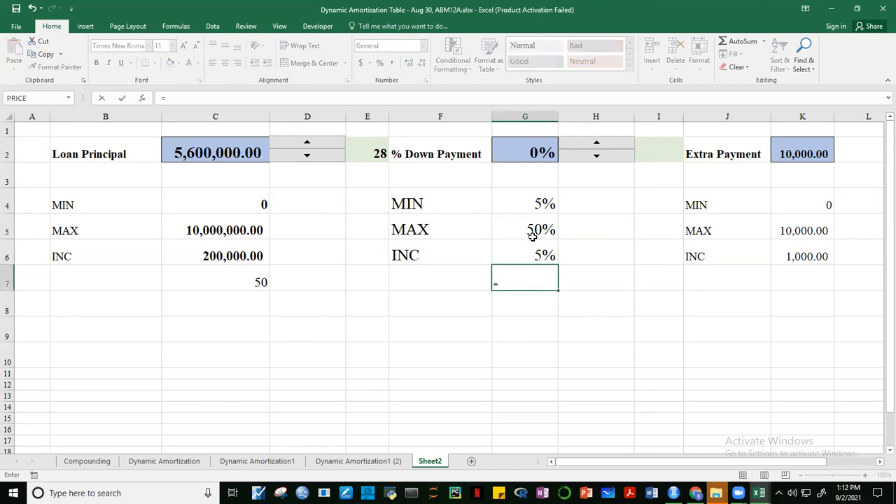
left_click(532, 236)
type("/")
left_click(540, 255)
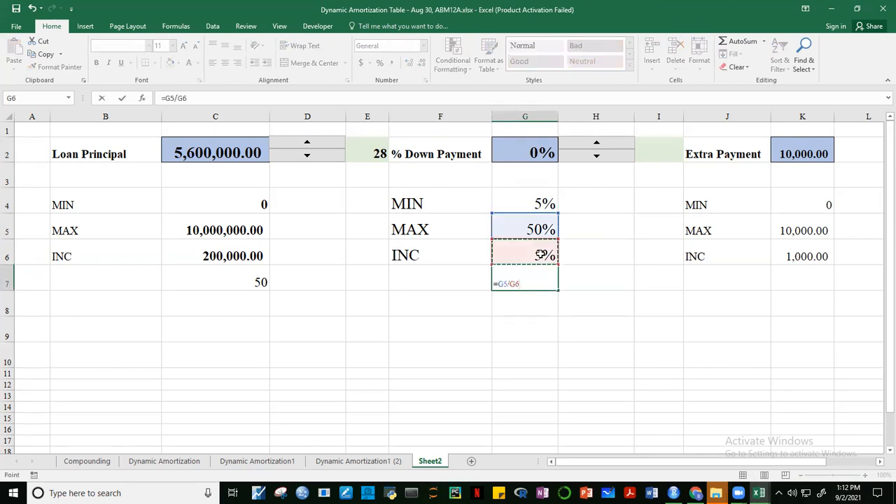
key("Return")
- Enlarge the font of the G7 result in several increments
left_click(536, 282)
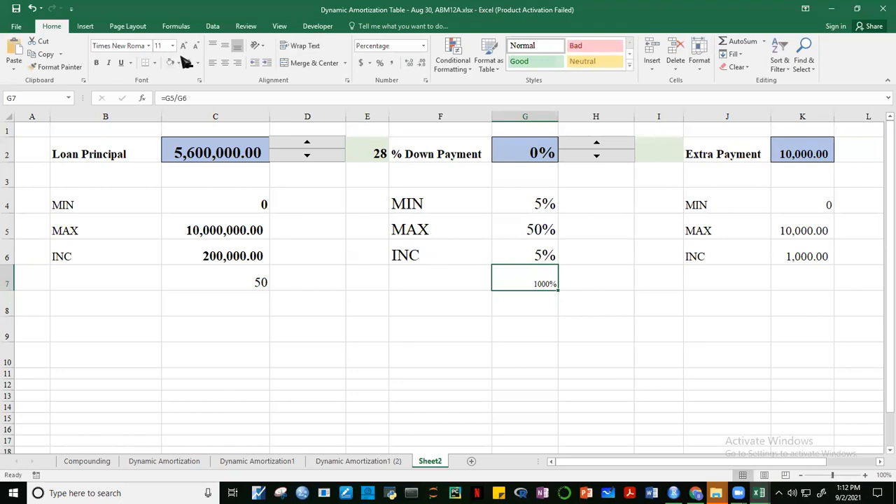
left_click(183, 45)
left_click(183, 46)
left_click(183, 46)
left_click(183, 46)
left_click(182, 45)
left_click(182, 46)
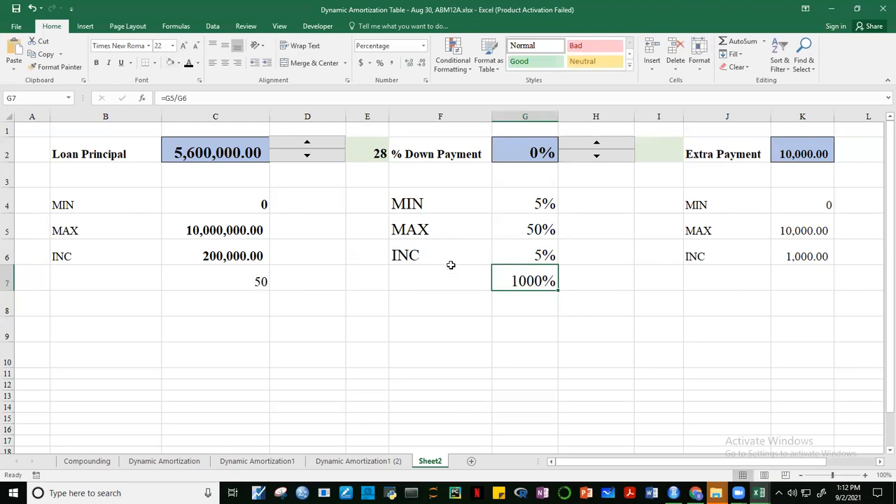
- Copy the formatting of C7 onto G7
left_click(246, 283)
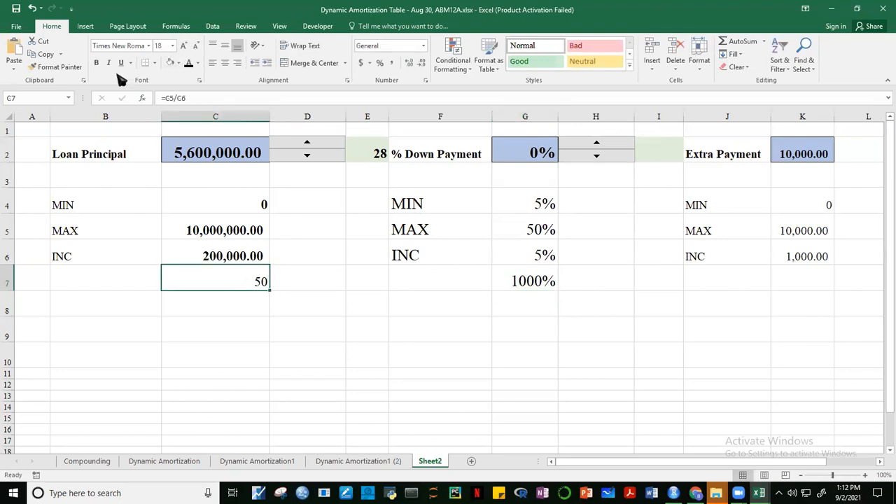
left_click(59, 67)
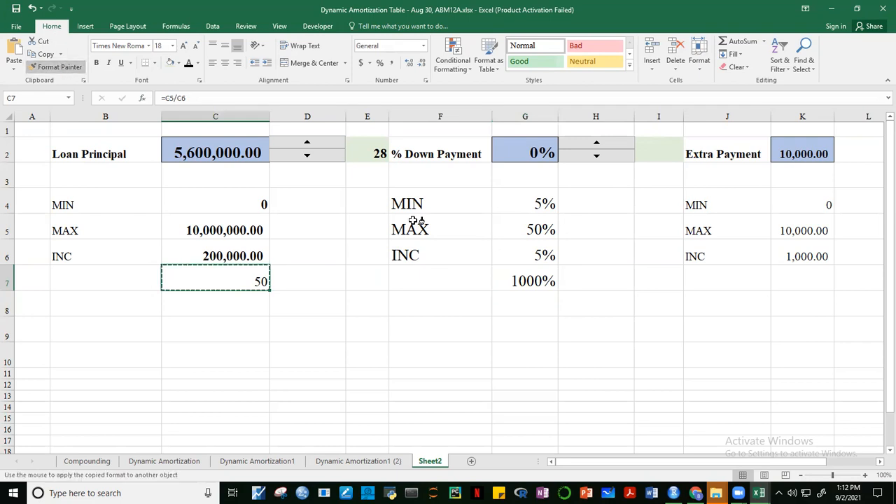
left_click(513, 276)
left_click(652, 297)
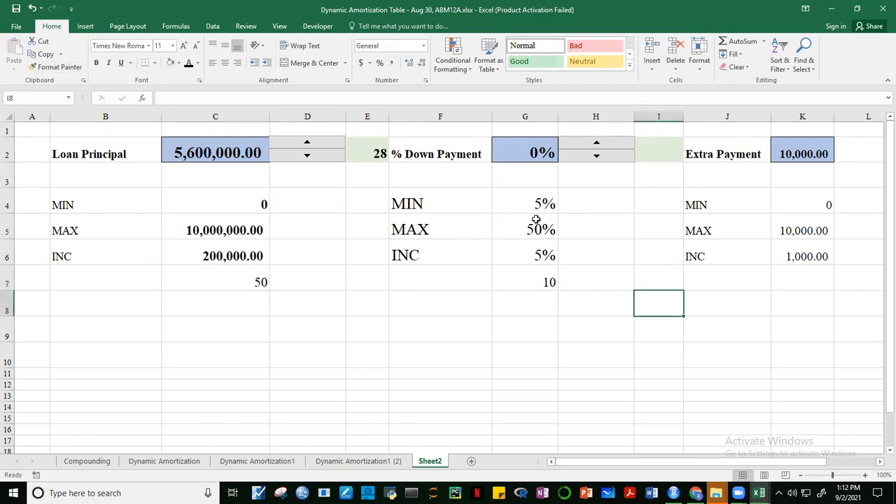
- Set the H2 spin button's minimum value to 1, maximum value to 10 and cell link to $I$2
left_click(547, 282)
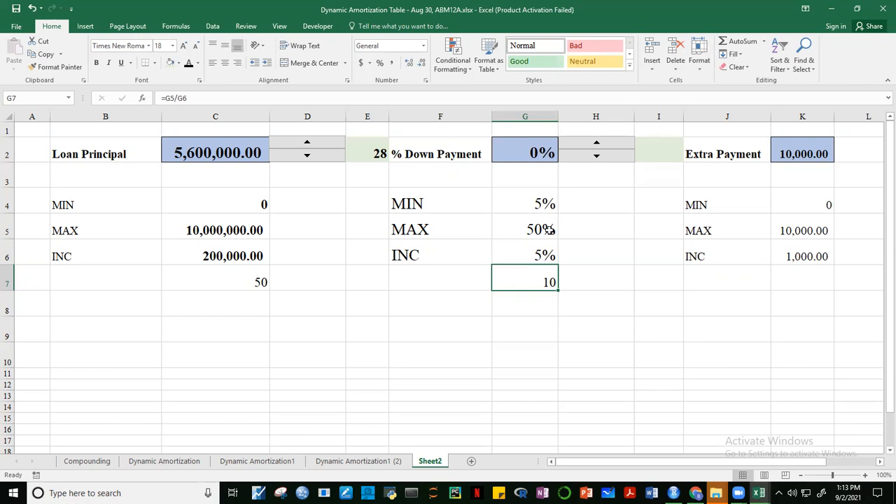
right_click(606, 163)
left_click(620, 253)
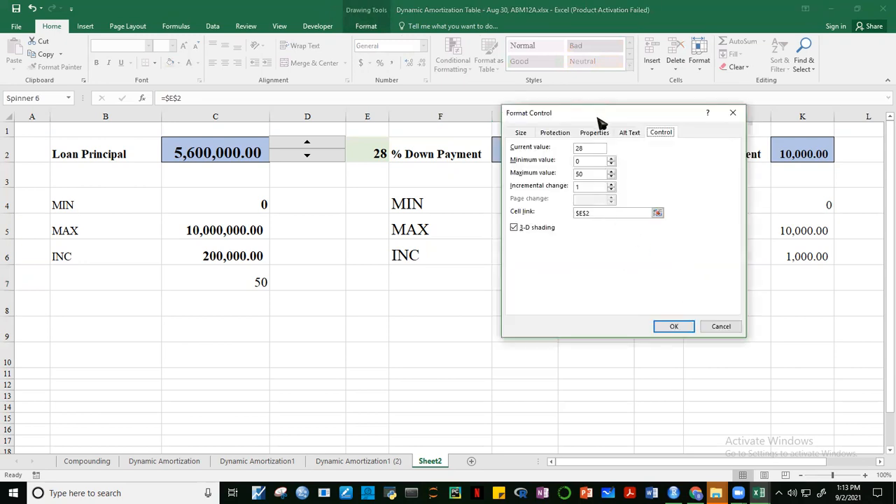
left_click_drag(601, 123, 754, 261)
key("BackSpace")
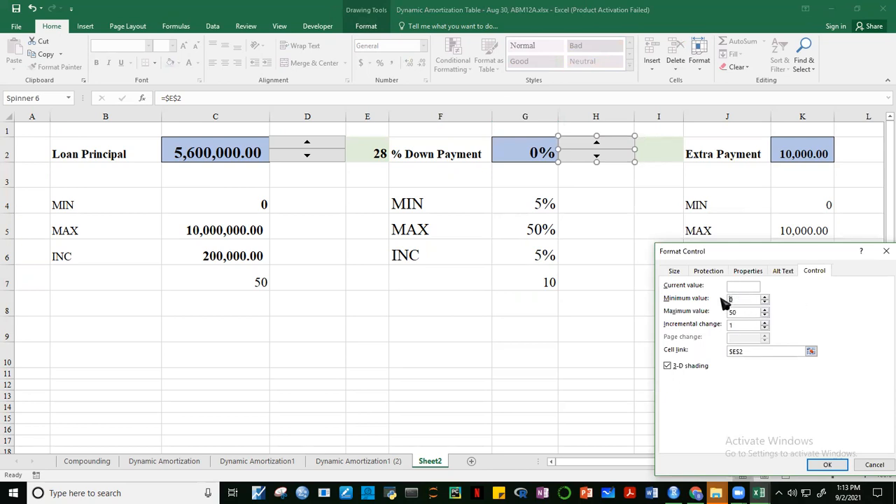
type("1")
type("0")
left_click(735, 351)
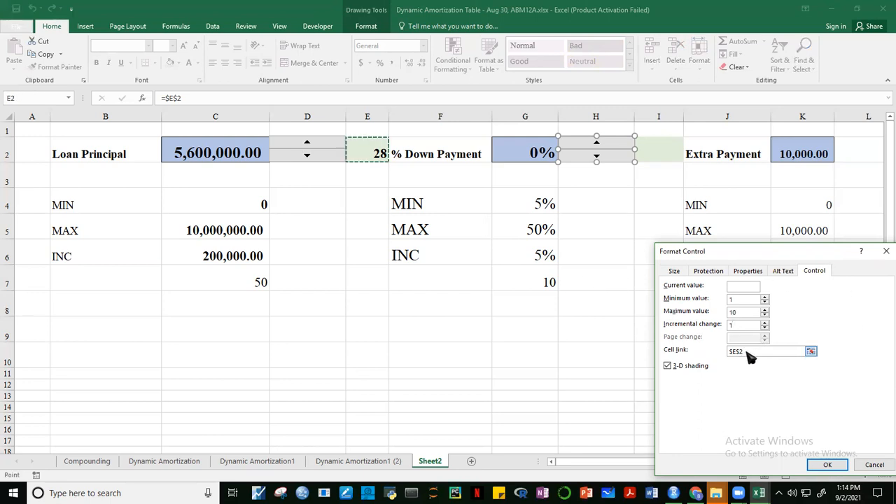
left_click(664, 154)
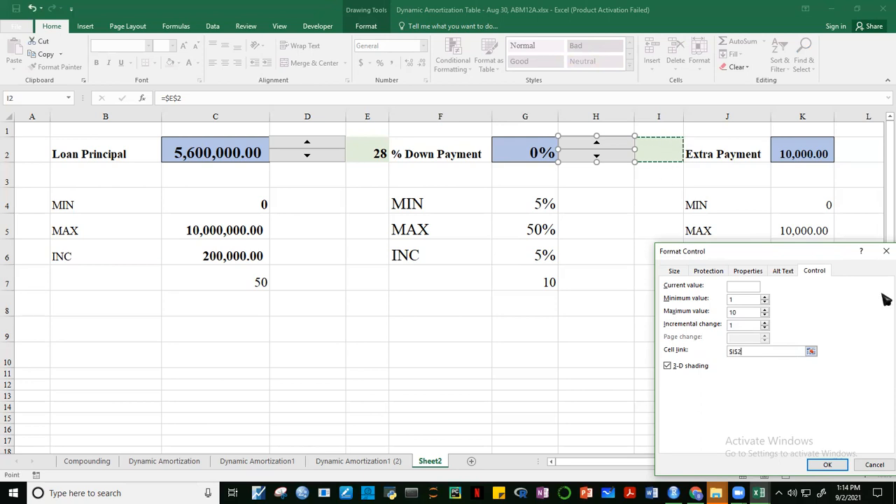
left_click(830, 465)
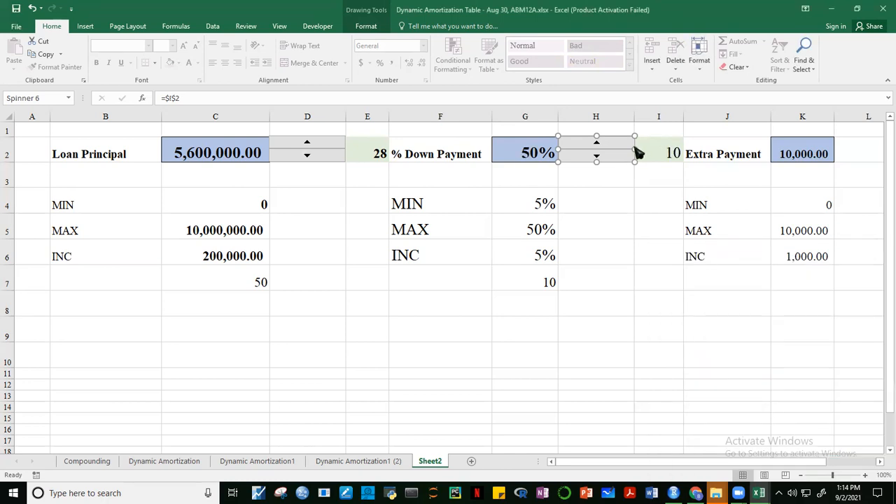
- Test the % Down Payment spin button by lowering I2 to 1 and raising it back to 10
left_click(620, 172)
left_click(595, 158)
left_click_drag(595, 158, 596, 158)
left_click(645, 145)
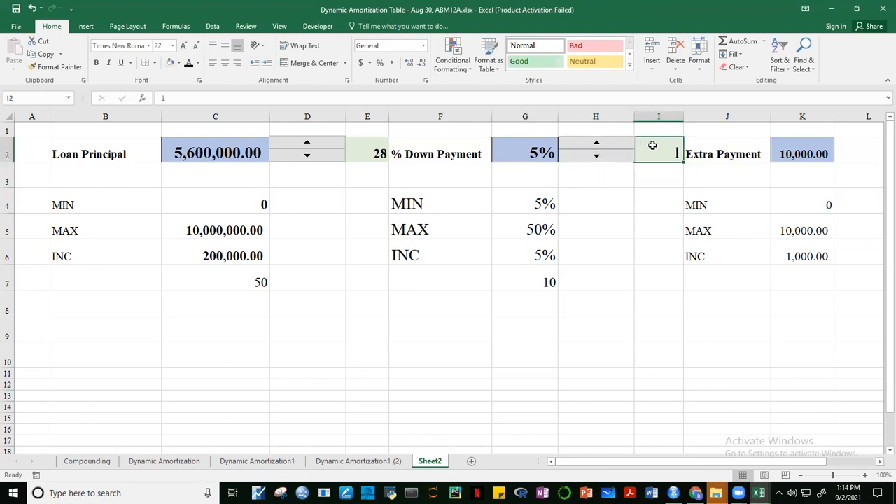
left_click(598, 146)
left_click_drag(598, 145, 599, 146)
- Clear the % Down Payment cell G2 and enter the formula =G6*I2
left_click(551, 154)
key("Delete")
left_click(600, 200)
left_click(509, 157)
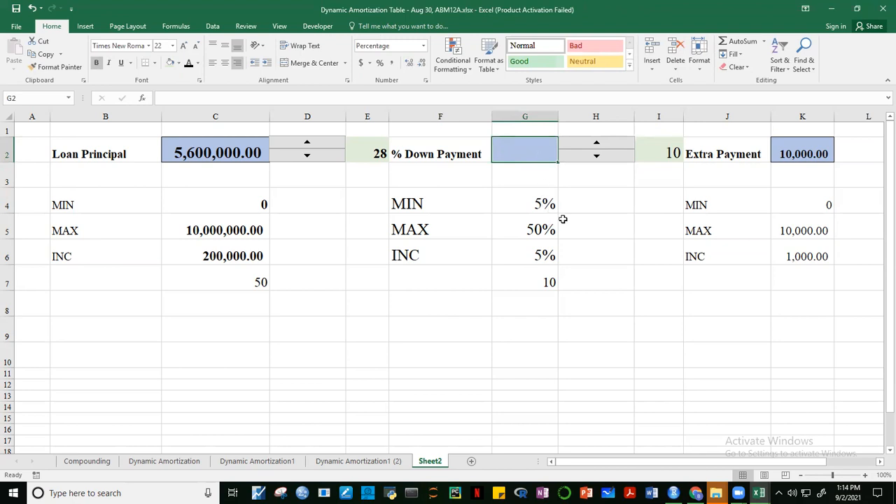
type("=")
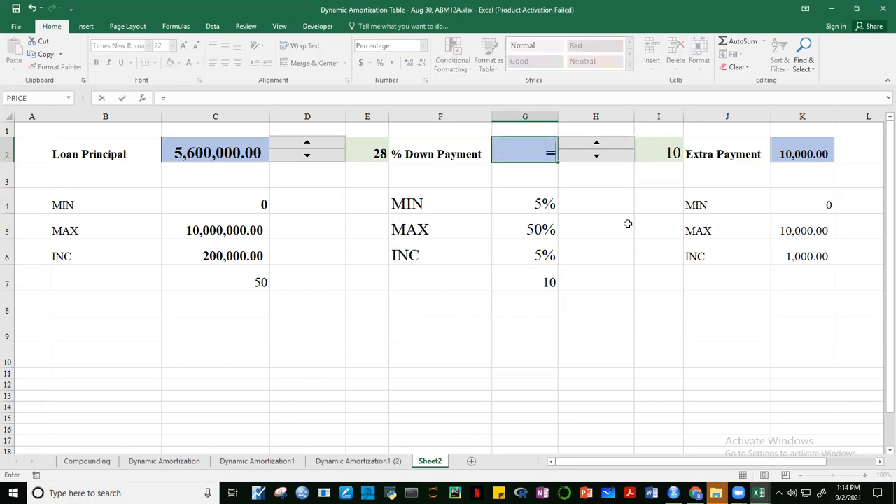
left_click(544, 256)
type("*")
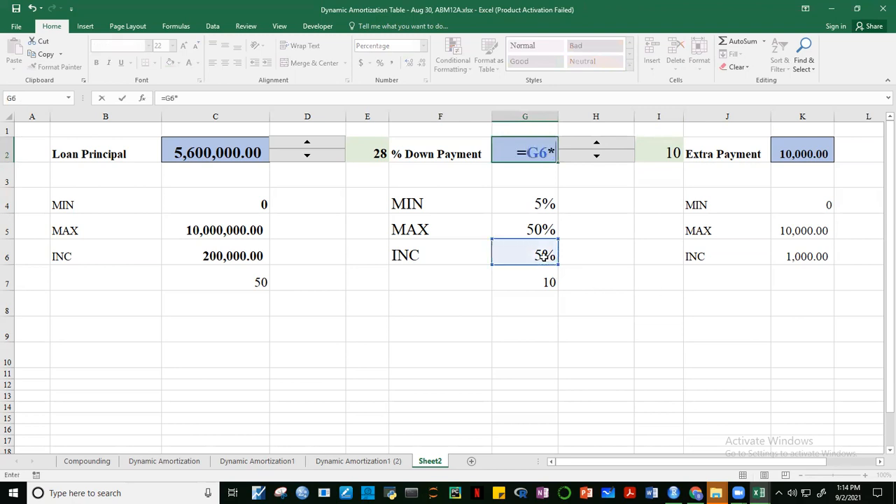
left_click(667, 152)
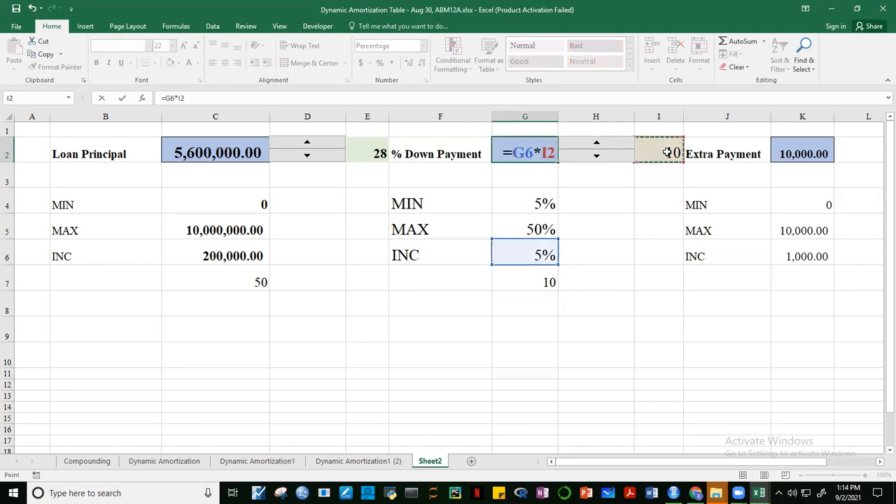
key("Return")
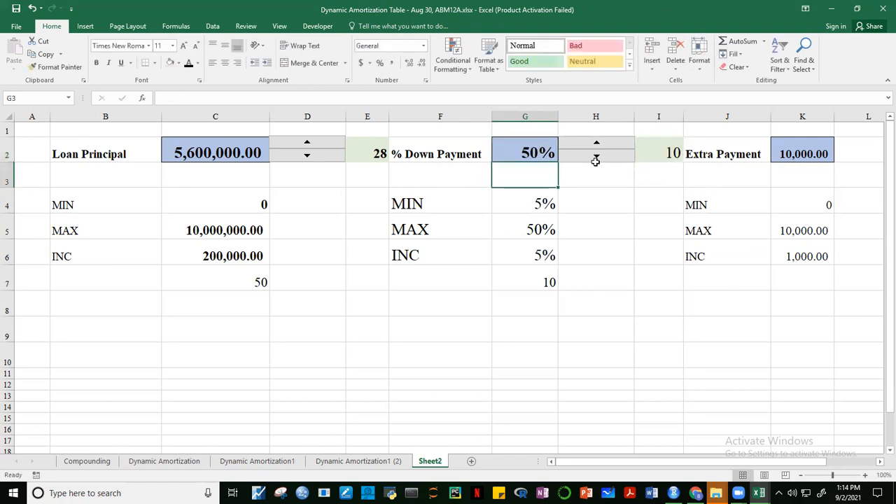
- Run the % Down Payment spin button down to 5% and back up to 50%, comparing G2 with the MIN and MAX values
left_click_drag(600, 158, 599, 158)
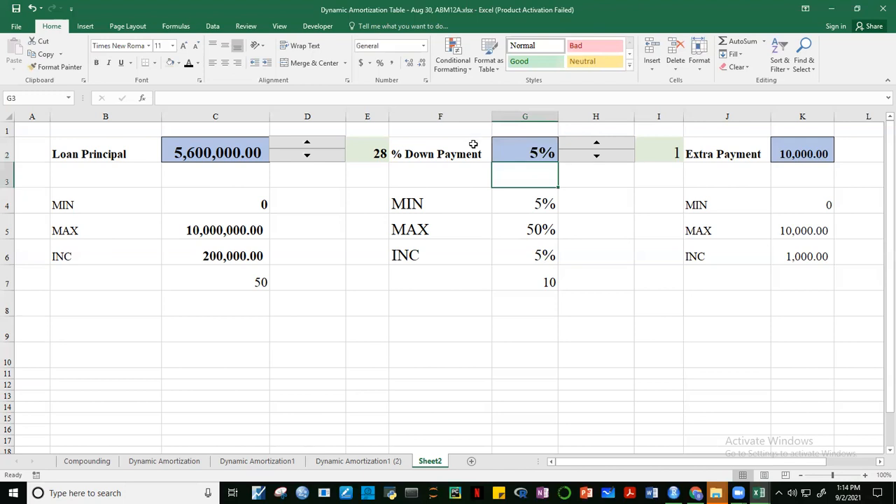
left_click_drag(596, 145, 595, 146)
left_click(615, 219)
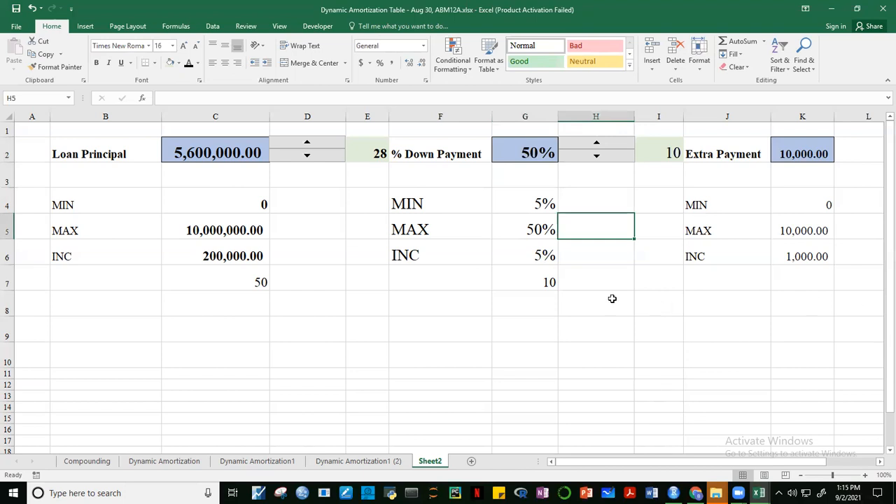
left_click(532, 203)
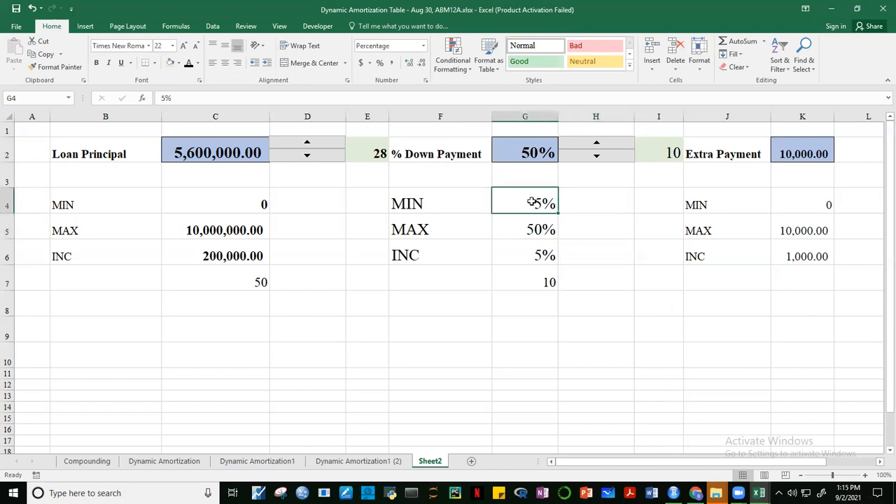
left_click(524, 150)
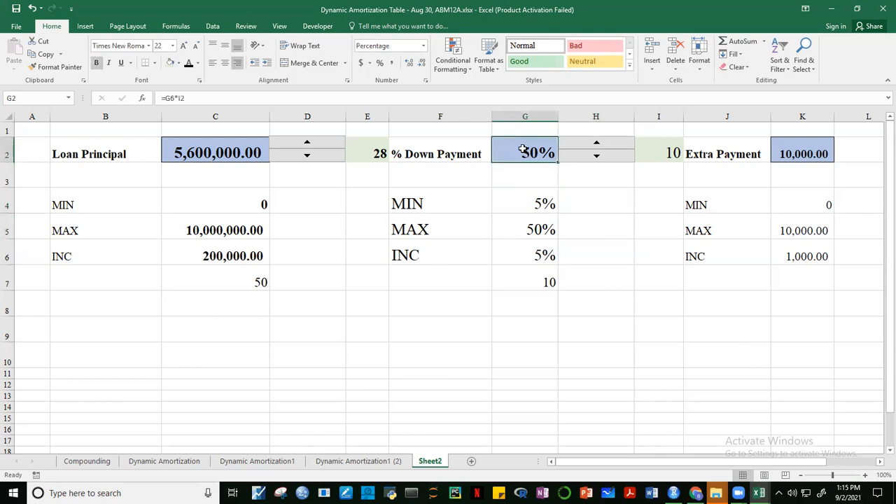
left_click(531, 235)
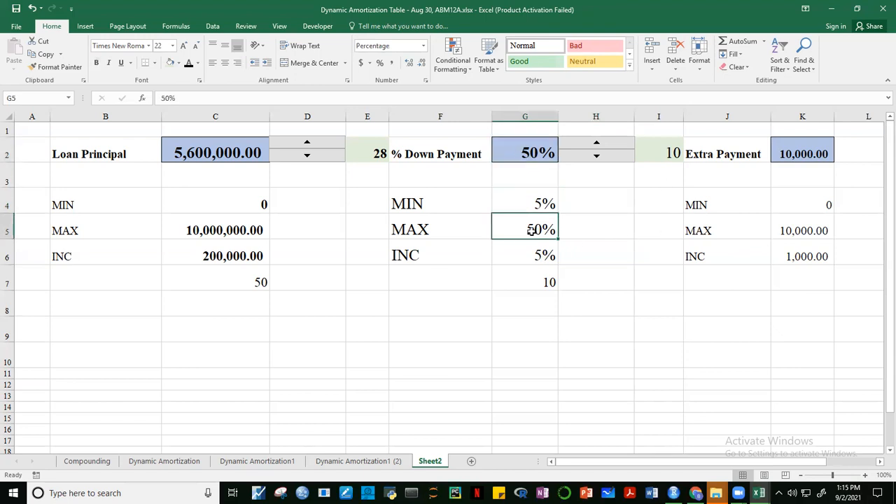
- Widen column I, which holds the % Down Payment helper value, slightly
left_click(542, 255)
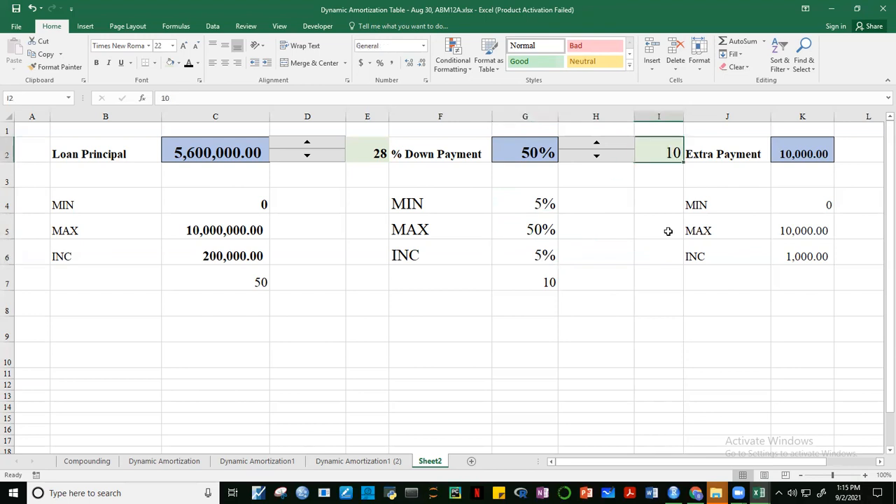
left_click_drag(684, 119, 692, 119)
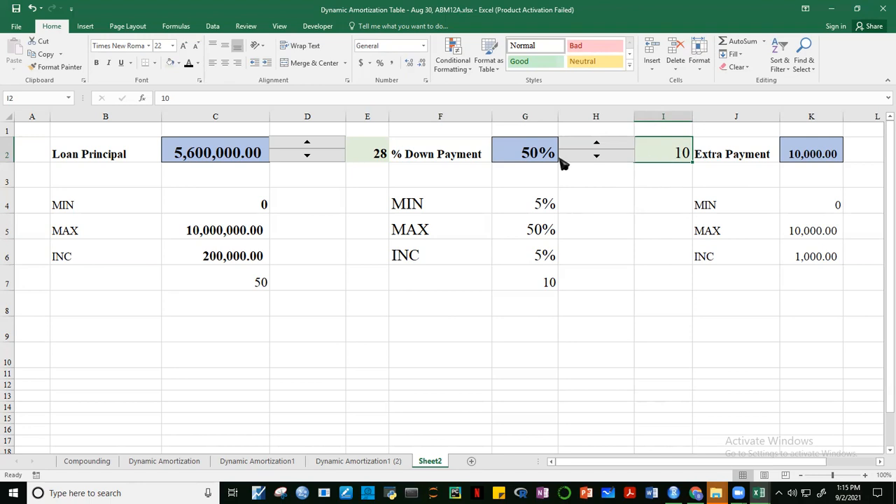
left_click(201, 154)
left_click(542, 152)
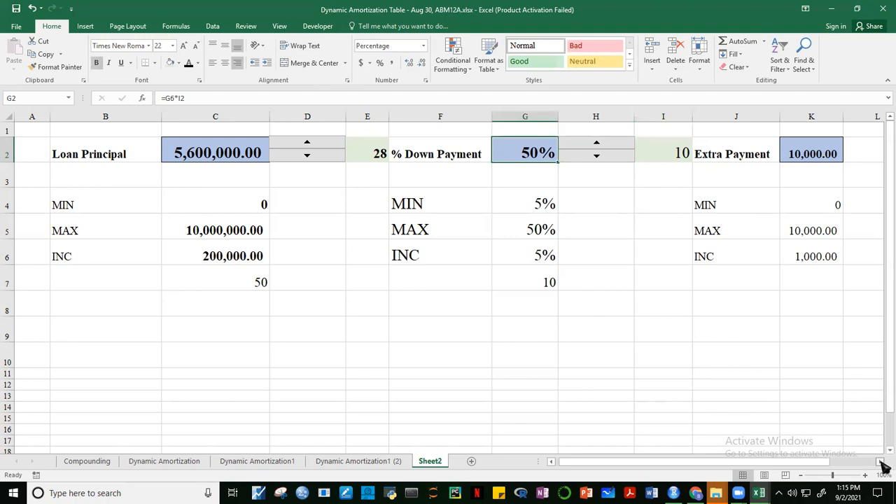
- Clear the Extra Payment cell K2 and review its MAX and INC values
left_click(881, 463)
left_click(769, 280)
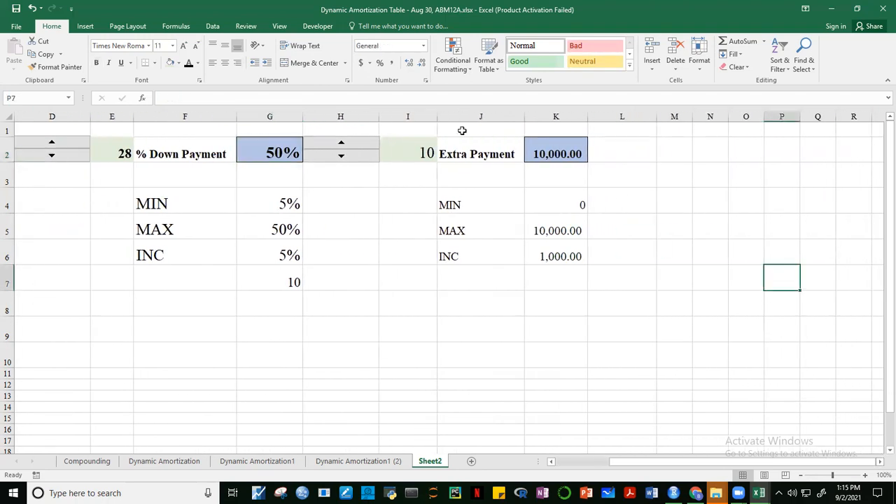
left_click(571, 151)
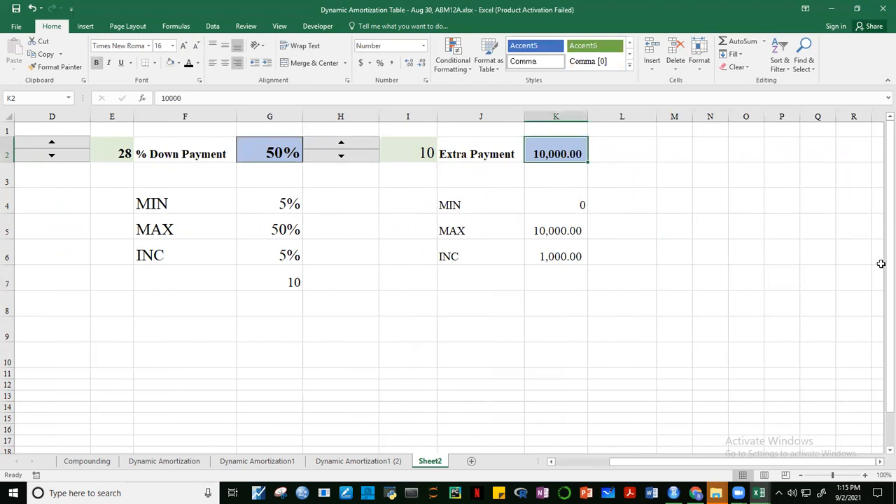
key("Delete")
left_click(680, 310)
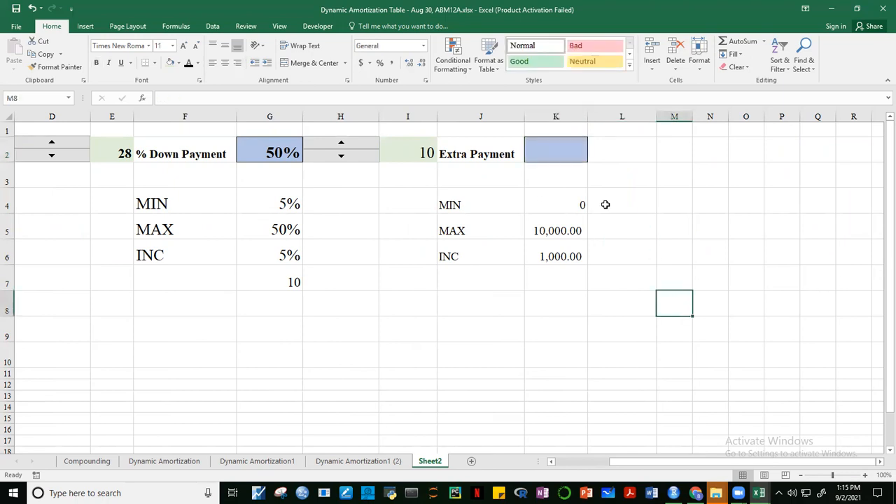
left_click(572, 159)
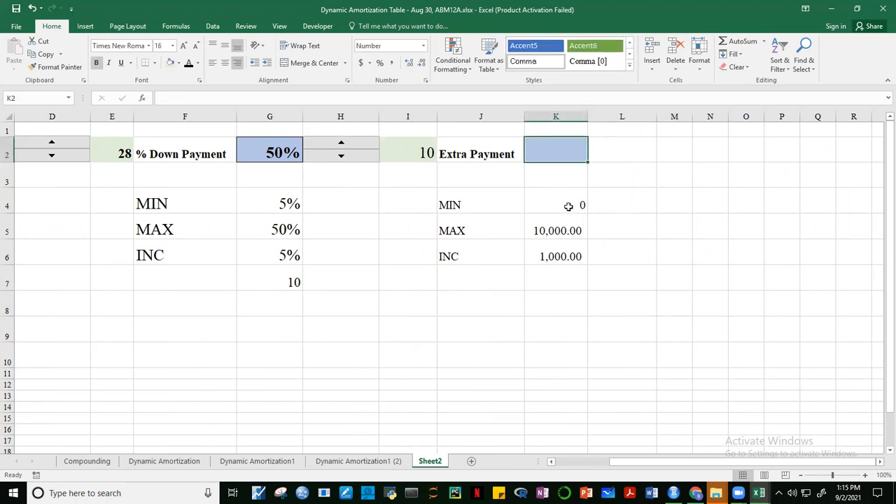
left_click(557, 231)
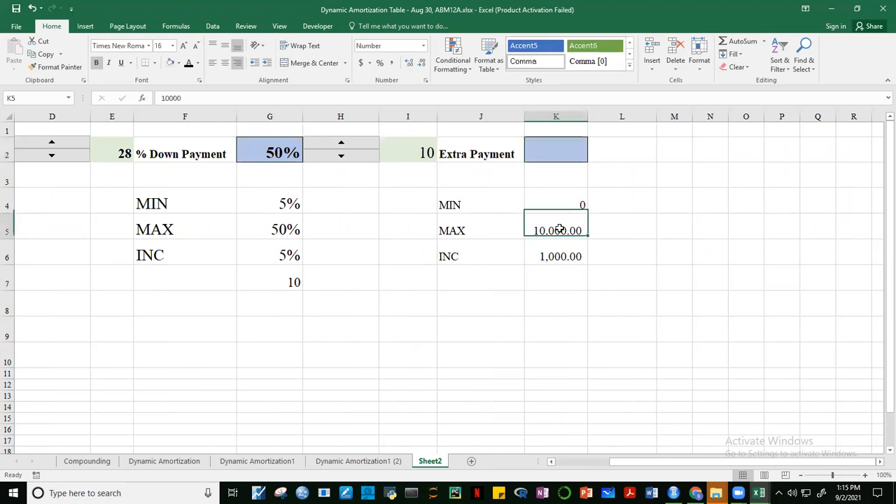
left_click(544, 256)
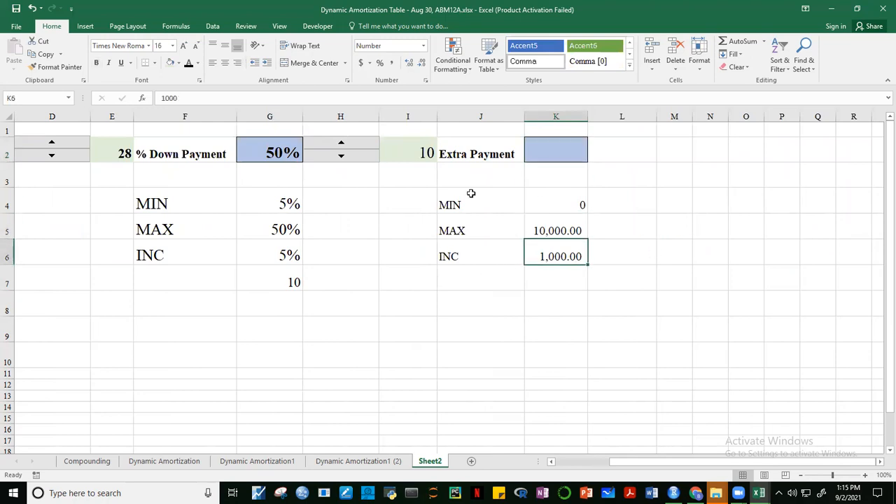
- Increase the font size of the Extra Payment MIN, MAX and INC block J4:K6 to 22 and widen column K
left_click_drag(471, 205, 554, 257)
left_click(183, 46)
left_click(183, 45)
left_click(665, 218)
left_click_drag(588, 116, 607, 116)
left_click(650, 273)
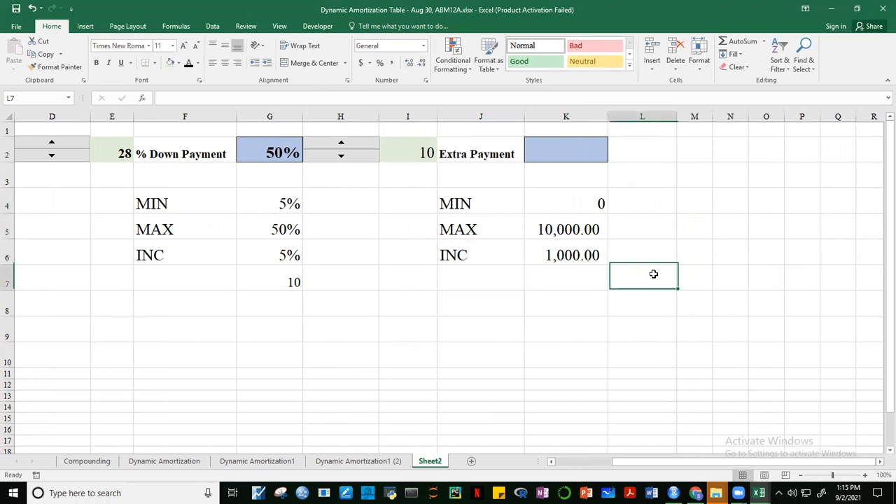
- Lower the Loan Principal to 5,000,000.00 with its spin button and check helper cell E2
left_click(587, 206)
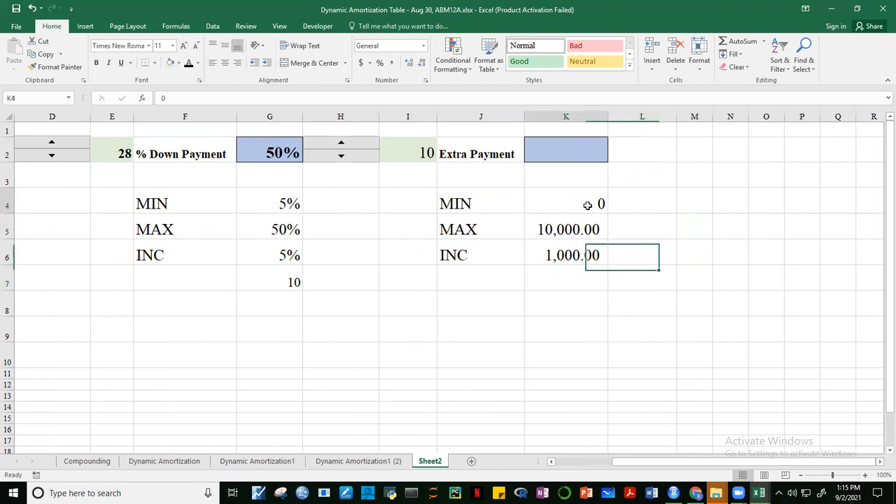
left_click(588, 232)
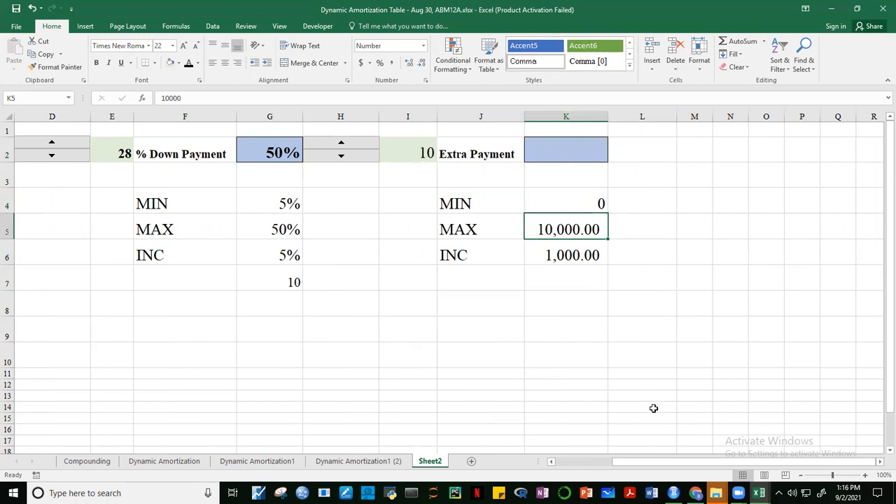
left_click_drag(652, 464, 576, 467)
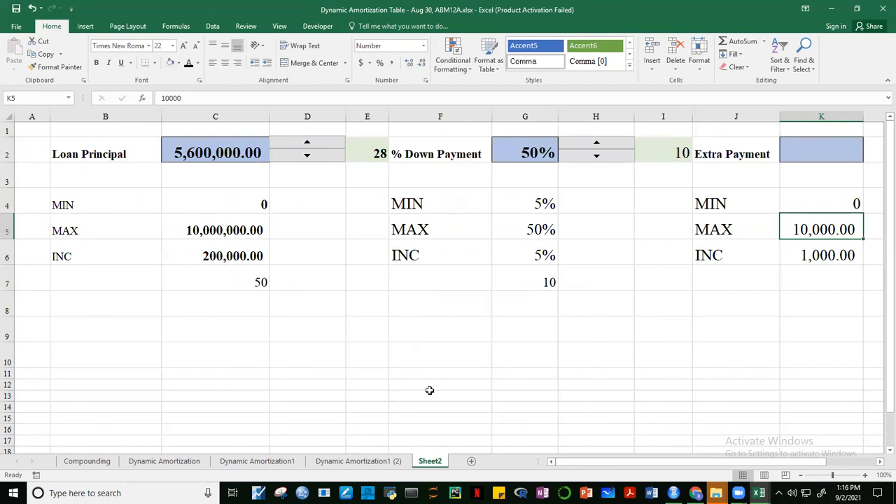
left_click(308, 155)
left_click(308, 155)
left_click(307, 155)
left_click(358, 153)
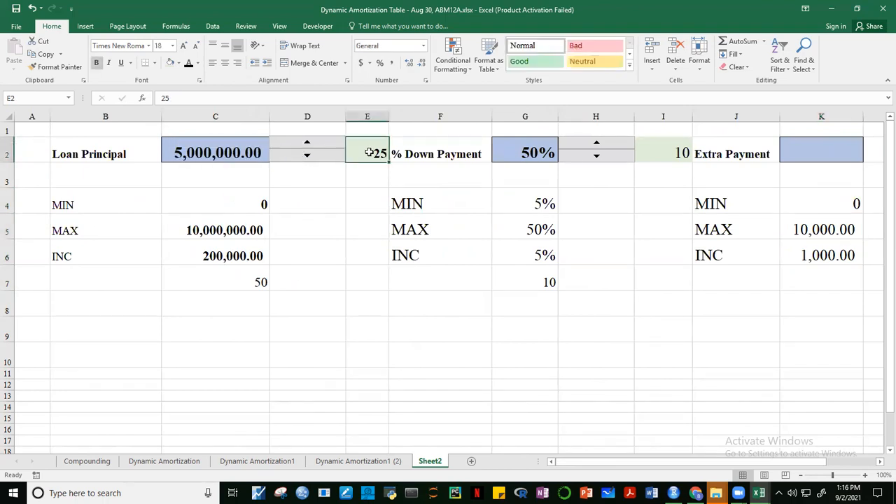
- Examine the % Down Payment formula in G2 against helper cell I2 and the MIN, MAX and INC values in G4:G6
left_click(537, 153)
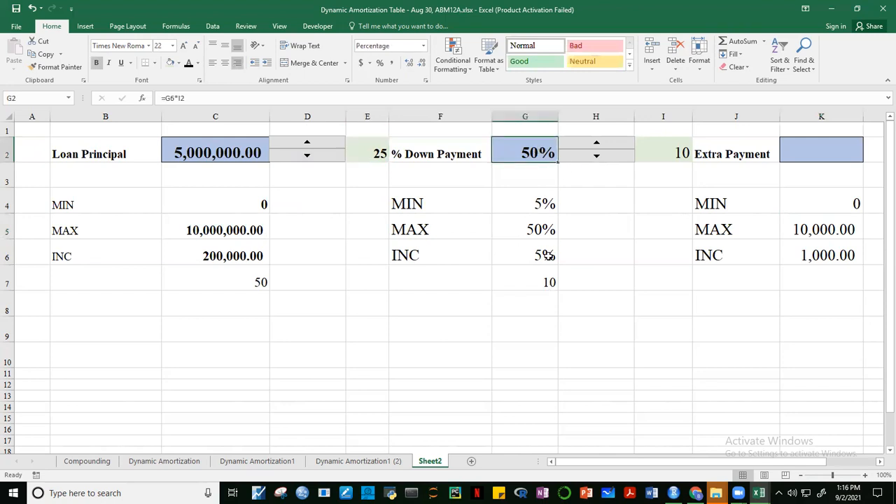
left_click(674, 152)
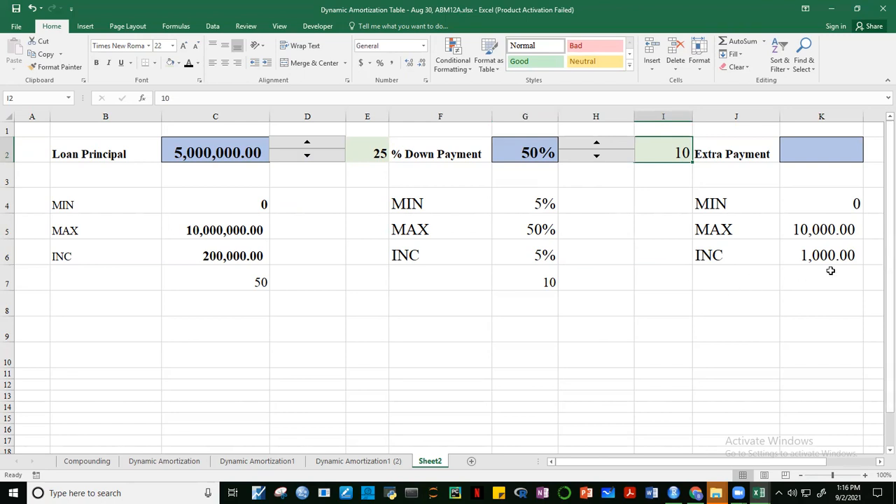
left_click_drag(550, 202, 550, 258)
left_click(530, 151)
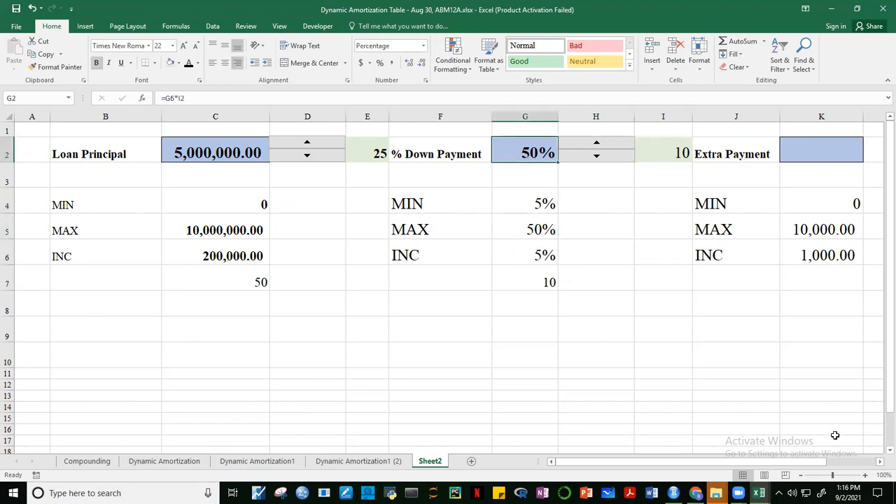
- Copy the % Down Payment spin button from H2 and fit the copy to cell L2 beside the Extra Payment value
scroll(860, 452, "right", 3)
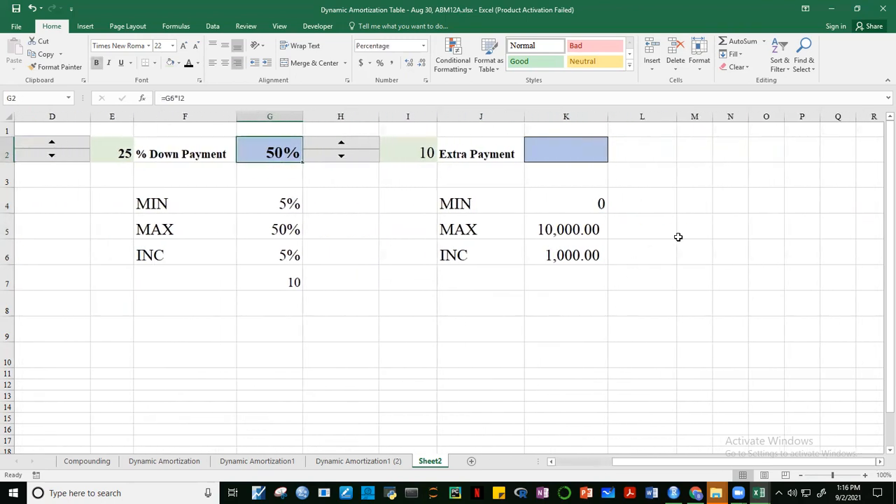
left_click(678, 235)
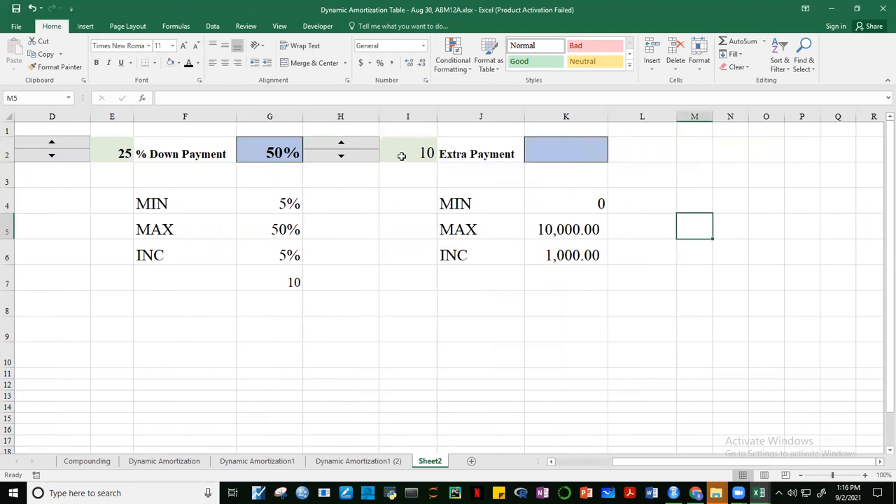
right_click(351, 160)
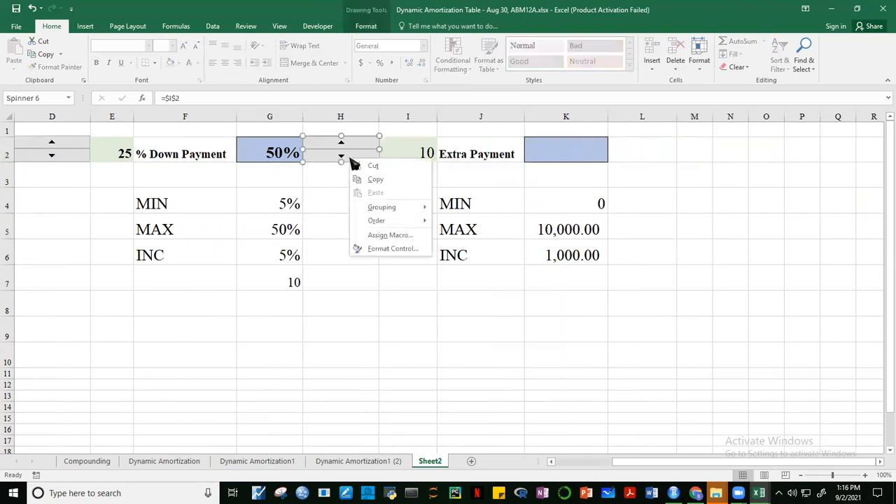
left_click(376, 179)
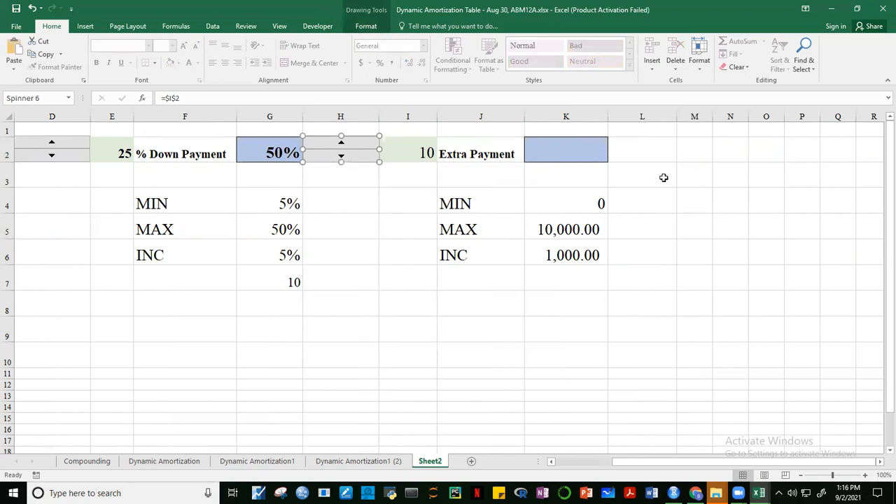
left_click(650, 152)
key("ctrl+v")
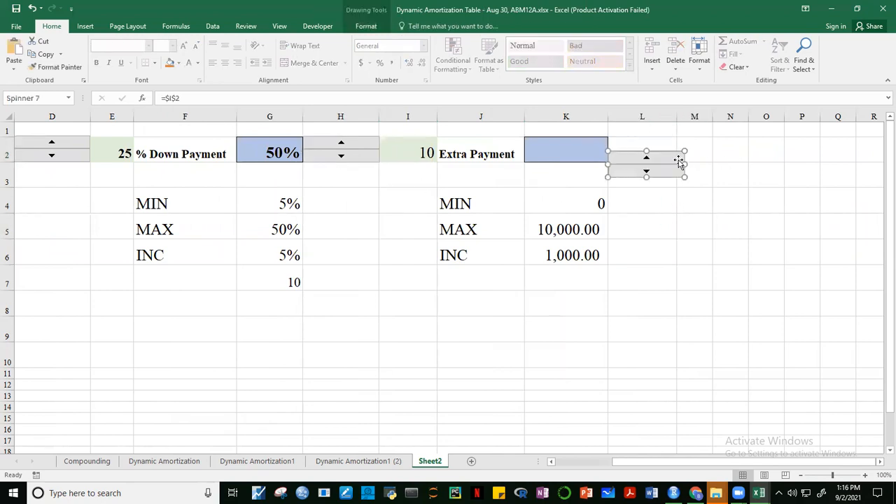
mouse_move(672, 154)
left_mouse_down()
mouse_move(672, 137)
mouse_move(677, 162)
left_mouse_up()
left_click(737, 220)
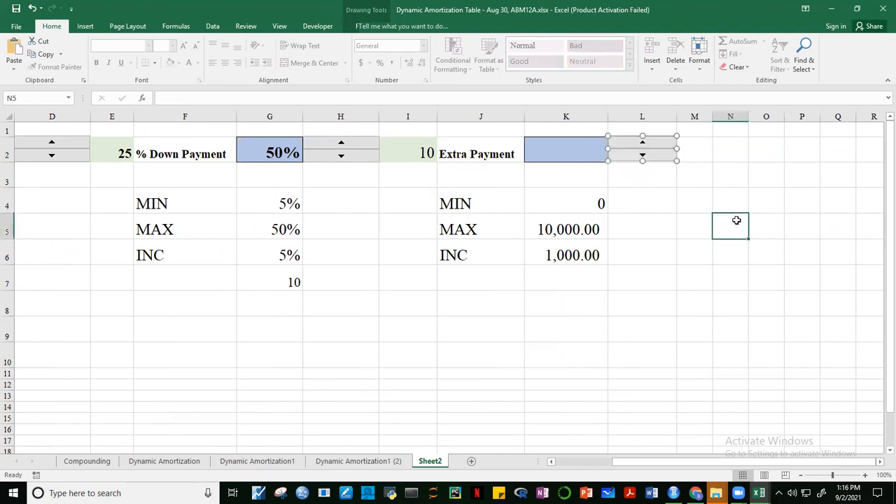
- Set the L2 spin button's minimum value to 0, maximum value to 10000, incremental change to 1000 and cell link to $K$2
right_click(650, 157)
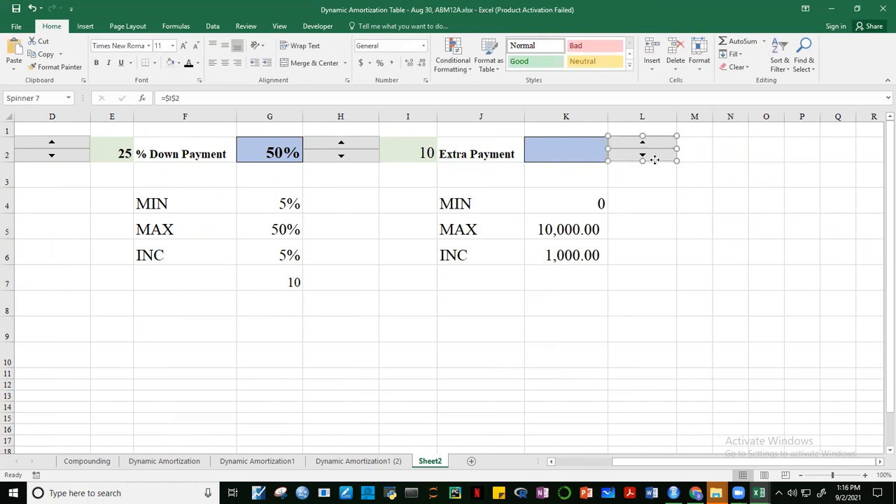
left_click(683, 193)
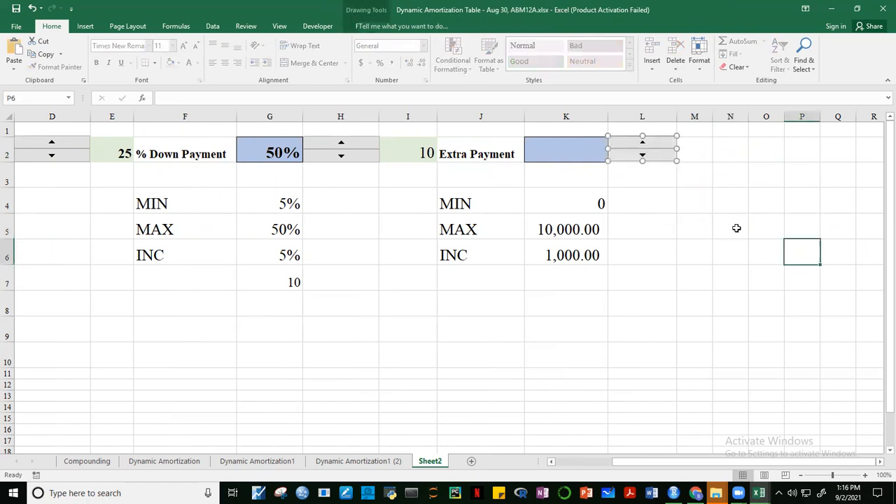
right_click(666, 162)
left_click(706, 248)
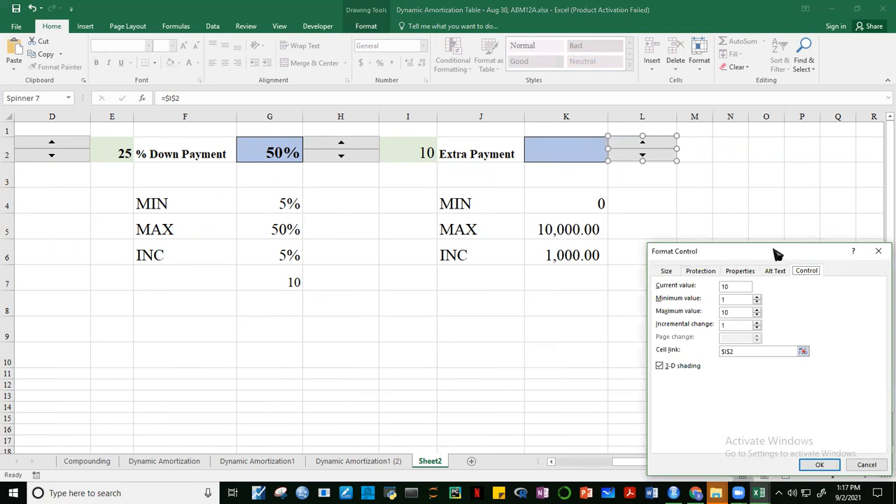
left_click_drag(773, 250, 787, 173)
left_click_drag(758, 209, 715, 209)
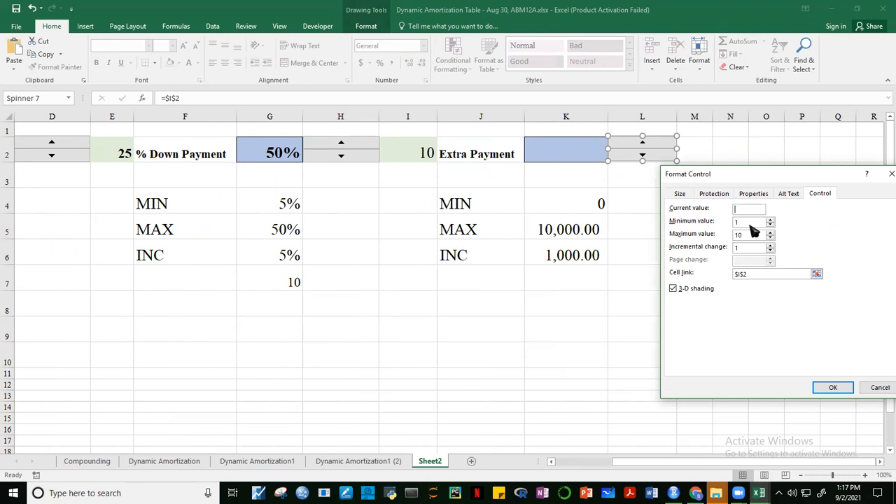
left_click_drag(749, 225, 731, 227)
type("0")
left_click(757, 250)
left_click(756, 279)
left_click_drag(756, 279, 724, 278)
left_click(555, 146)
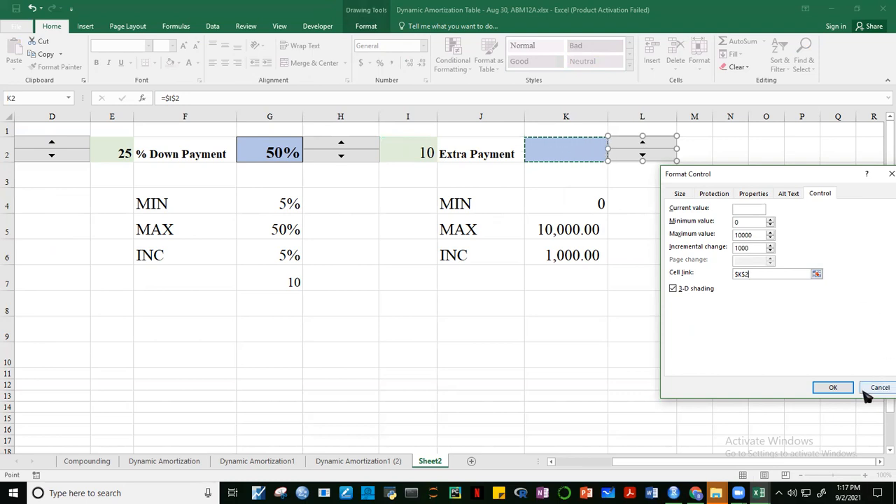
left_click(836, 387)
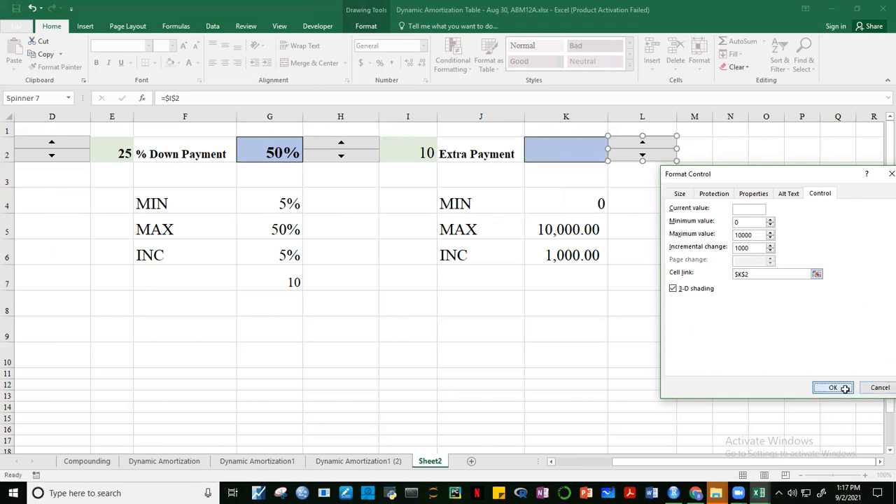
- Increase the font size of the Extra Payment value in K2 to 24
left_click(584, 150)
left_click(642, 155)
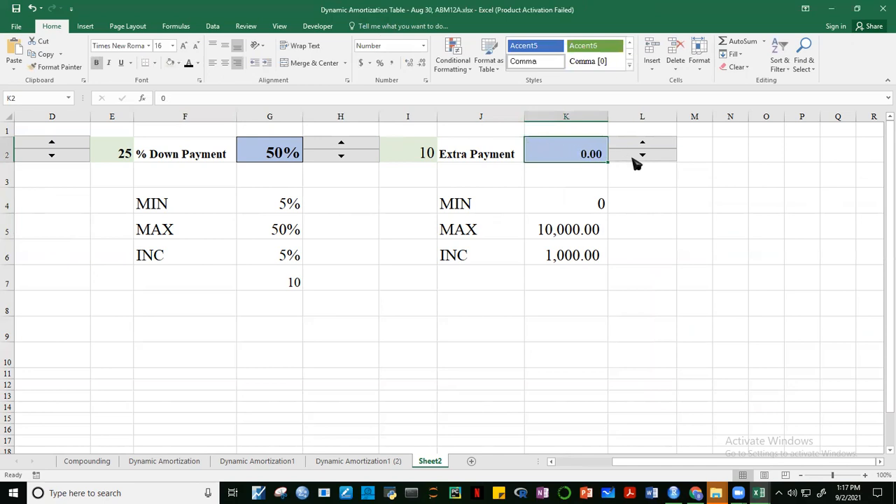
left_click(183, 46)
left_click(183, 46)
left_click(183, 46)
left_click(184, 46)
left_click(731, 234)
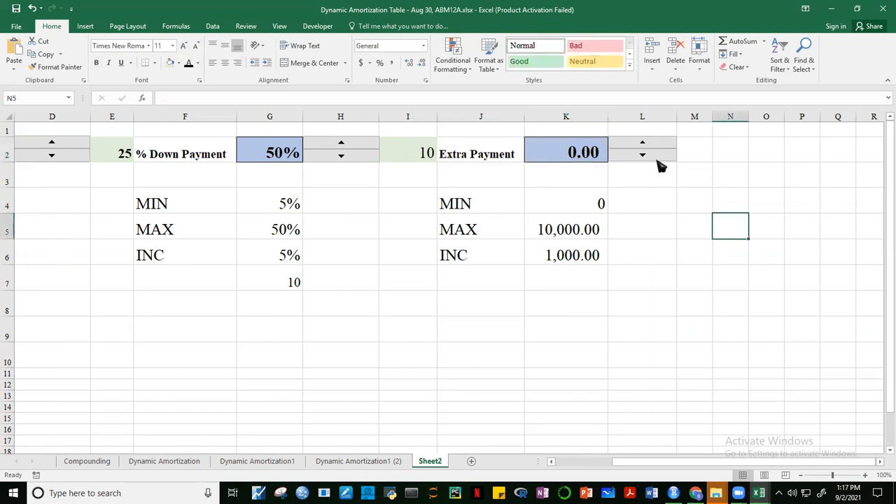
- Test the Extra Payment spin button by raising K2 in steps up to 10,000.00
left_click(553, 160)
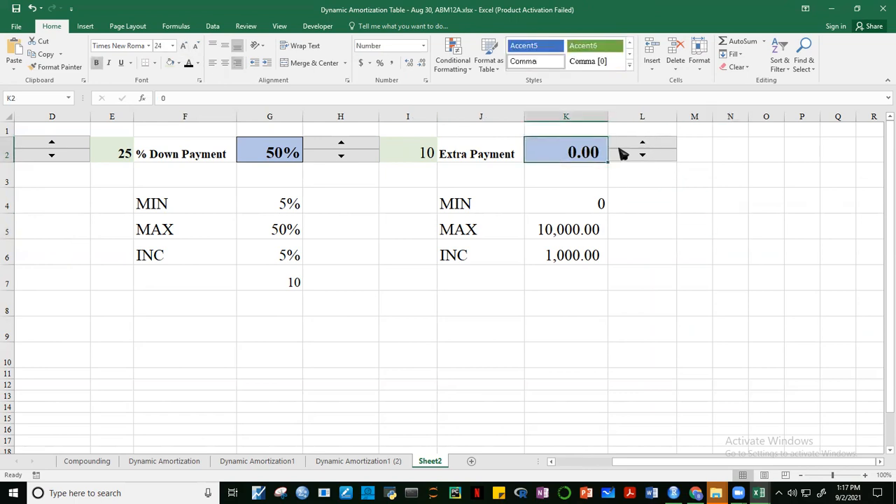
left_click(647, 145)
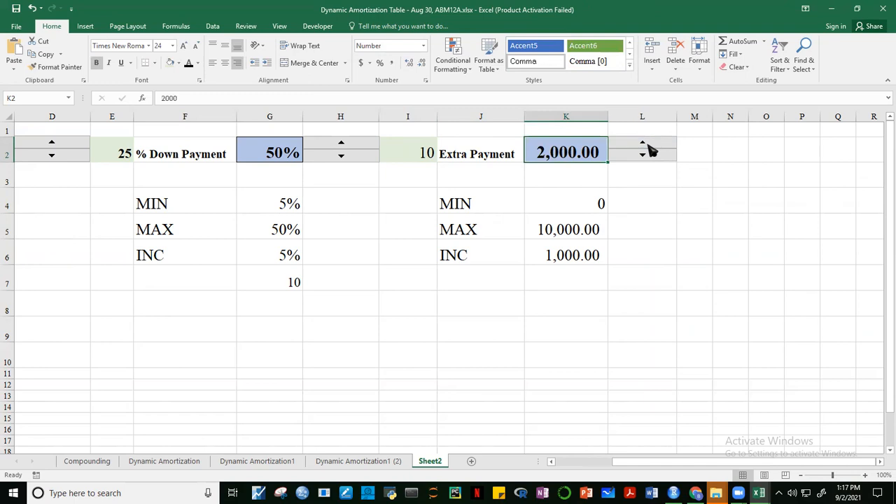
left_click(650, 149)
left_click(650, 145)
left_click(650, 145)
left_click(650, 145)
left_click(650, 145)
left_click(650, 145)
left_click(650, 145)
left_click(650, 144)
left_click(648, 145)
left_click(648, 145)
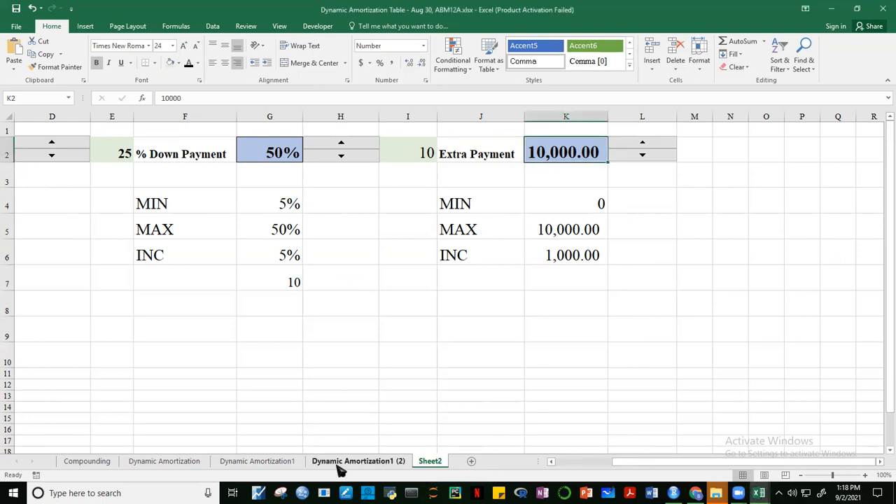
- Switch to the Dynamic Amortization1 sheet to view the loan amortization schedule
left_click(275, 462)
left_click(117, 259)
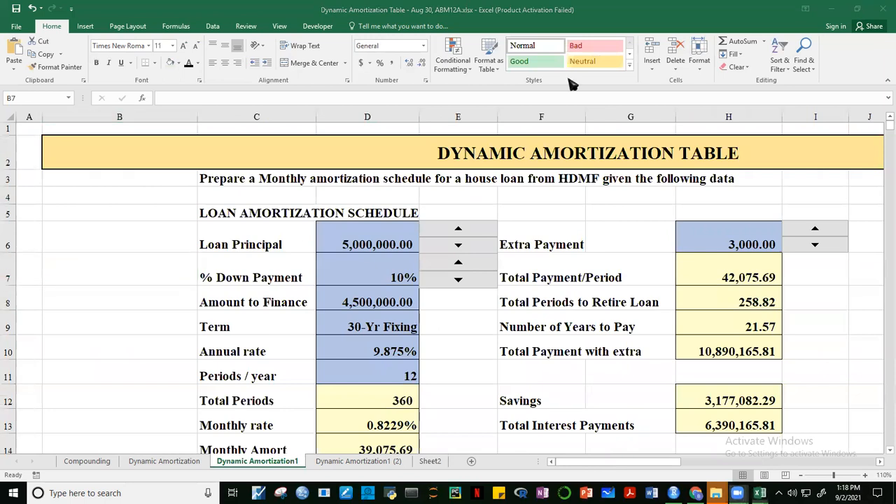
- Test the Loan Principal spin button by raising and lowering the amount, ending at 5,000,000.00
left_click(461, 229)
left_click(460, 229)
left_click(460, 230)
left_click(460, 230)
left_click(460, 229)
left_click(461, 246)
left_click(461, 246)
left_click(460, 246)
left_click(460, 246)
- Test the % Down Payment spin button by raising and lowering the percentage, ending at 10%
left_click(459, 263)
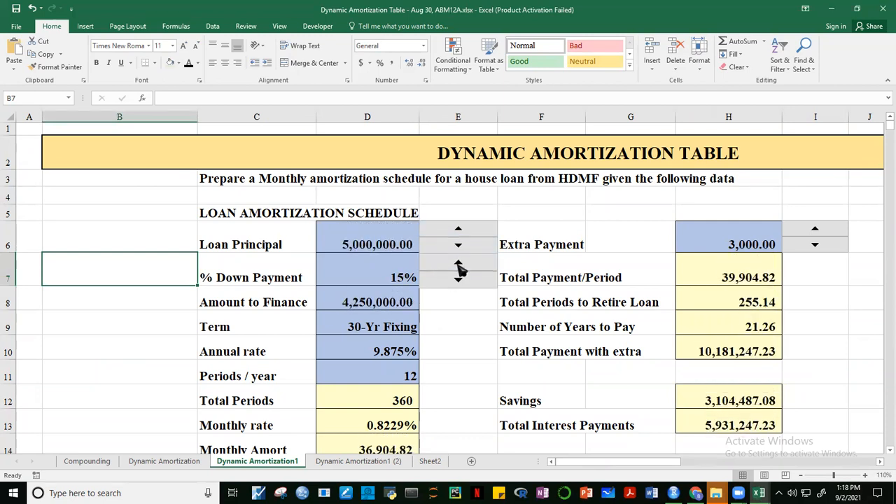
left_click(458, 280)
left_click(458, 280)
left_click(459, 262)
left_click(458, 263)
left_click(459, 263)
left_click(458, 263)
left_click(458, 263)
left_click(459, 262)
left_click(458, 263)
left_click(459, 280)
left_click(458, 280)
left_click(458, 280)
left_click(458, 280)
left_click(458, 280)
left_click(459, 279)
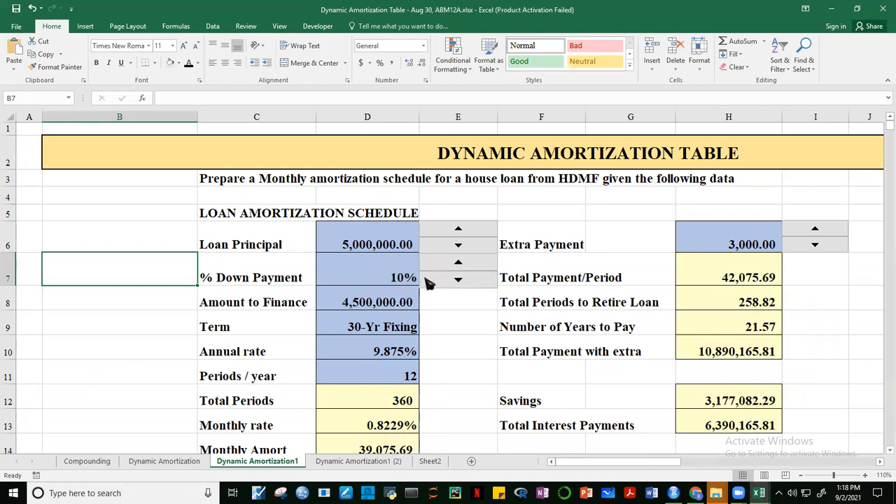
- Test the Extra Payment spin button in both directions and bring the extra payment down to 0.00
left_click(813, 245)
left_click(813, 245)
left_click(813, 245)
left_click(817, 231)
left_click(816, 230)
left_click(817, 231)
left_click(816, 230)
left_click(817, 231)
left_click(818, 230)
left_click(817, 231)
left_click(817, 231)
left_click(817, 231)
left_click(817, 231)
left_click(814, 245)
left_click(814, 244)
left_click(814, 245)
left_click(813, 245)
left_click(814, 245)
left_click(814, 245)
left_click(814, 245)
left_click(814, 245)
left_click(816, 245)
left_click(816, 245)
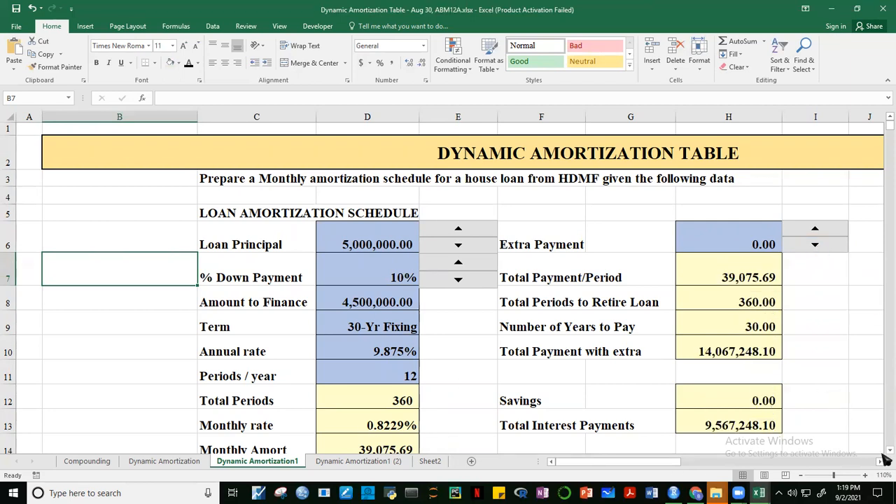
- Try the 25-Yr Fixing term in D9, and set the term back to 30-Yr Fixing
scroll(837, 406, "down", 1)
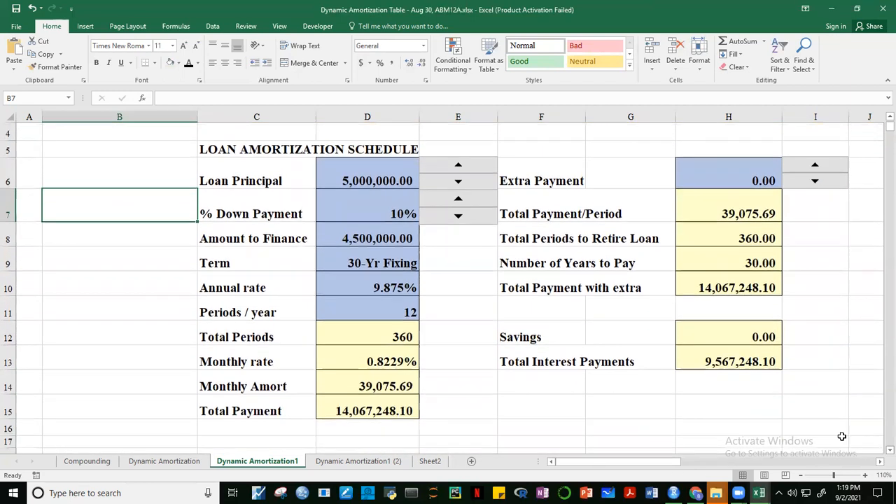
left_click(363, 261)
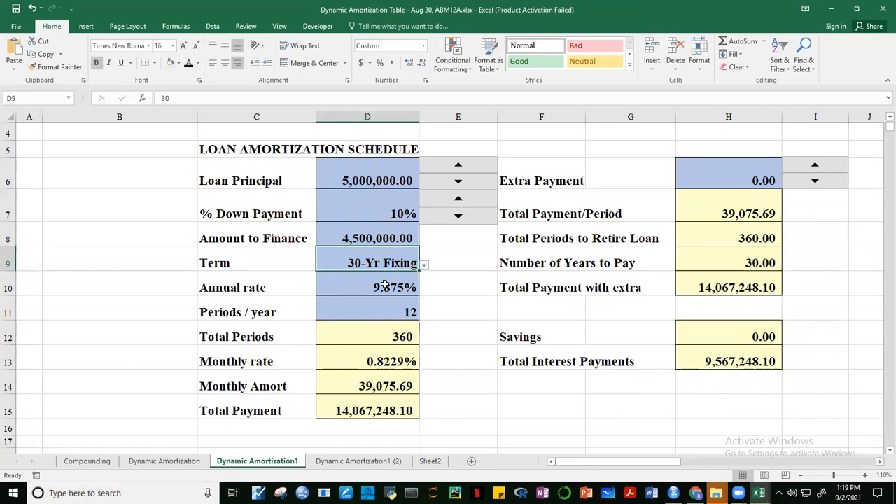
left_click(424, 264)
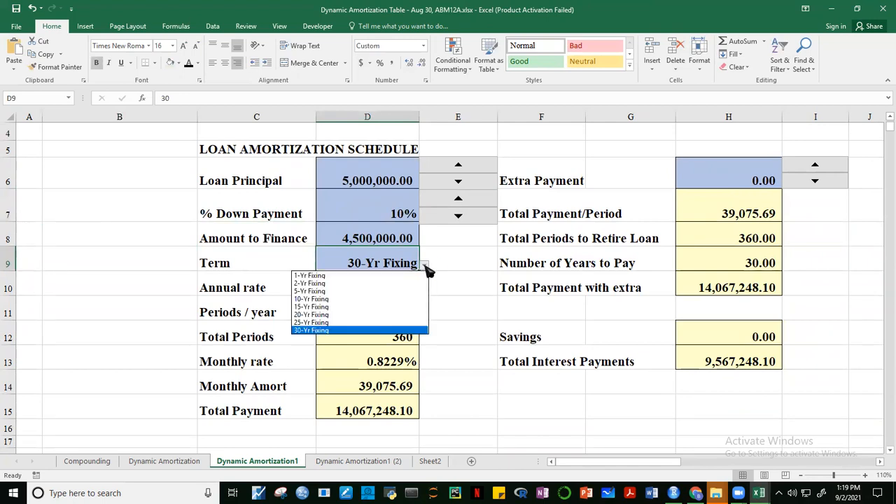
left_click(314, 322)
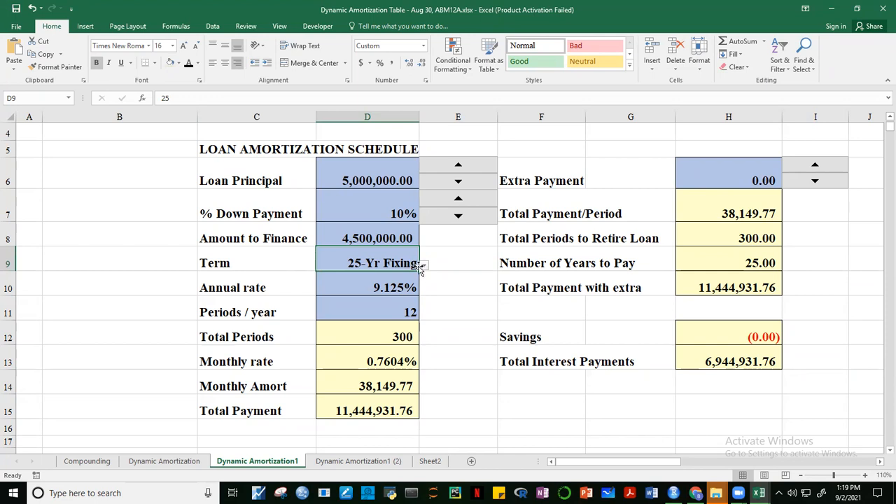
left_click(424, 266)
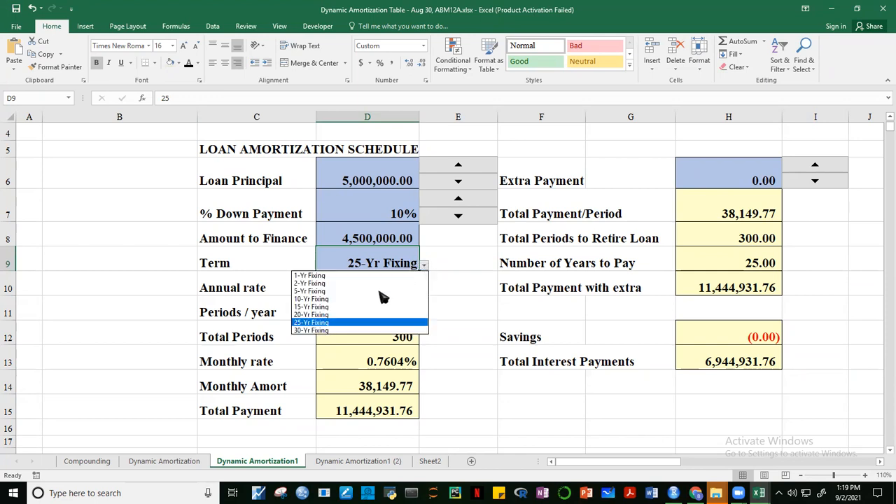
left_click(308, 330)
left_click(448, 382)
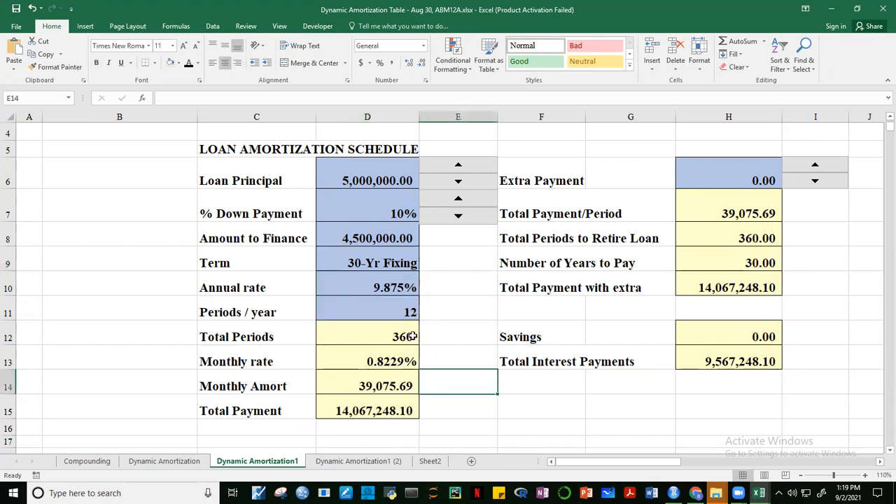
- Examine the Term and Rate table and the Compounding list in column R of the Dynamic Amortization1 (2) sheet
left_click(386, 314)
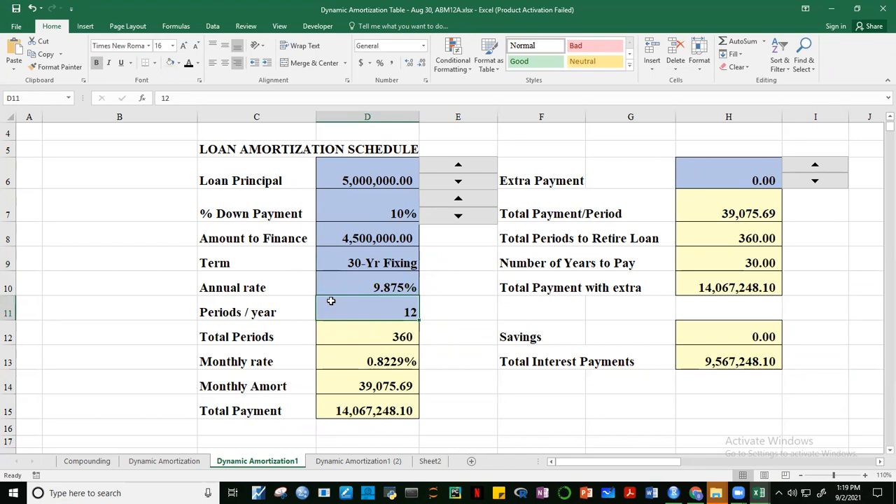
left_click_drag(639, 468, 884, 245)
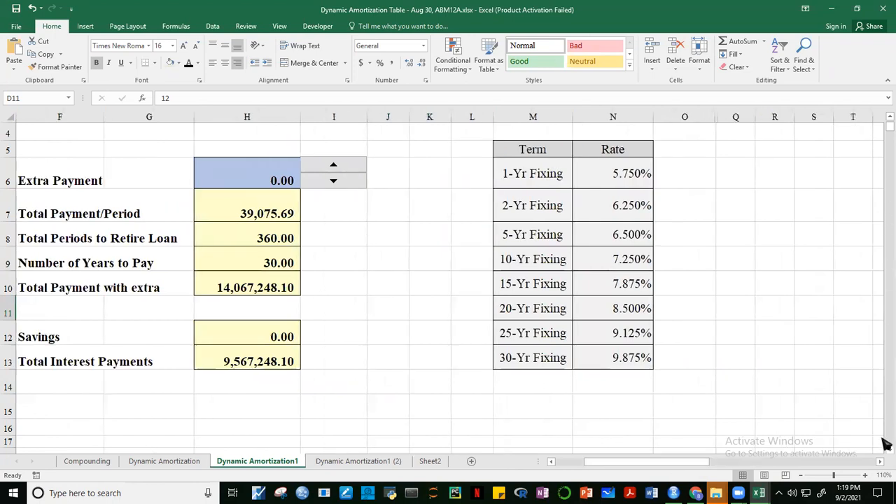
mouse_move(679, 472)
left_mouse_down()
mouse_move(704, 471)
mouse_move(668, 471)
left_mouse_up()
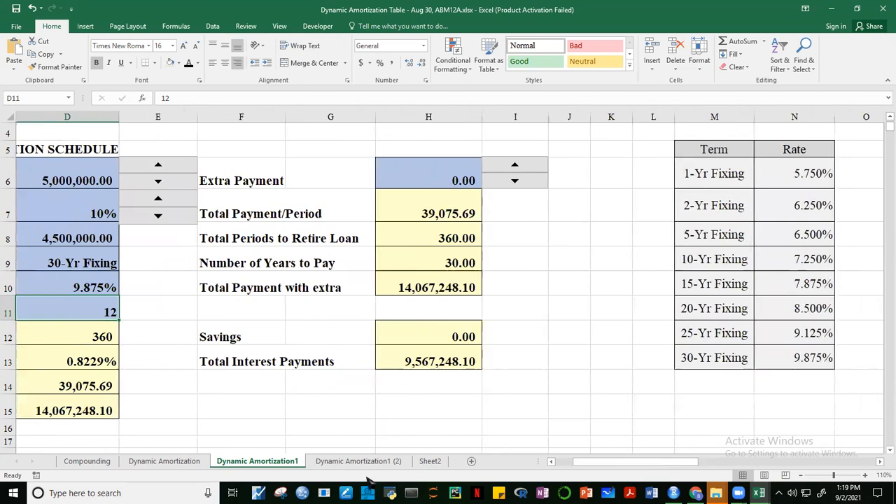
left_click(357, 461)
left_click(842, 272)
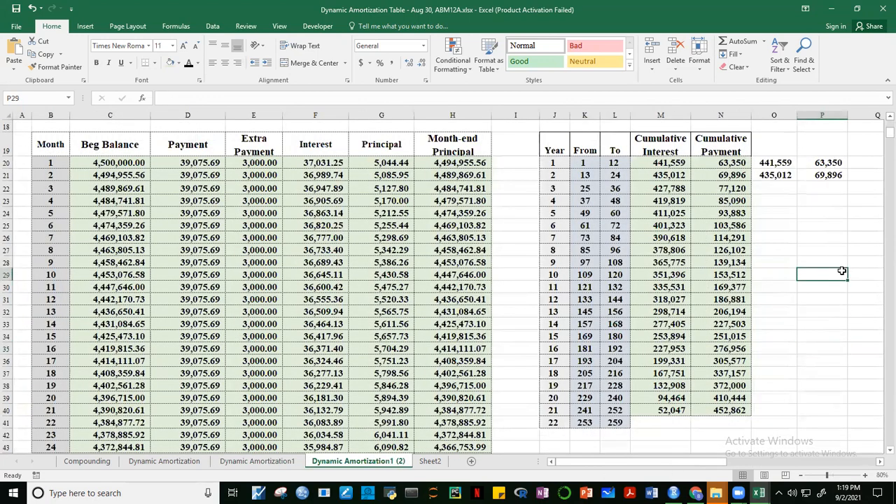
left_click_drag(887, 136, 886, 130)
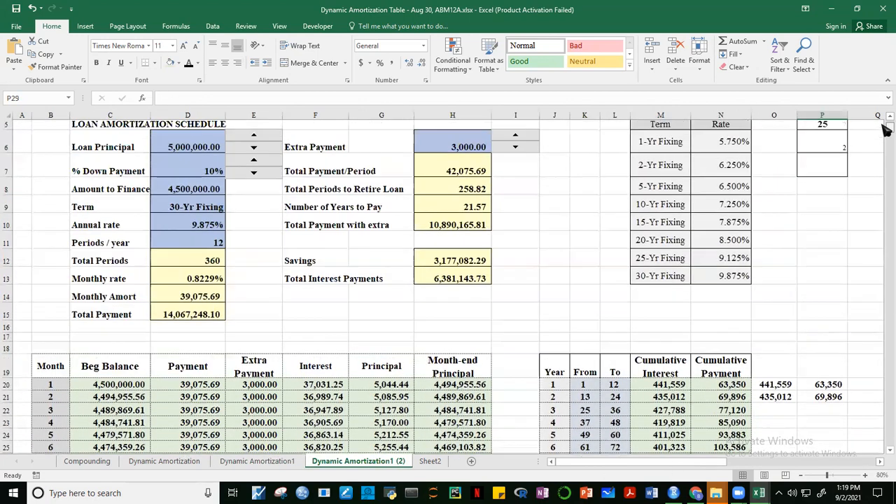
left_click_drag(705, 467, 605, 371)
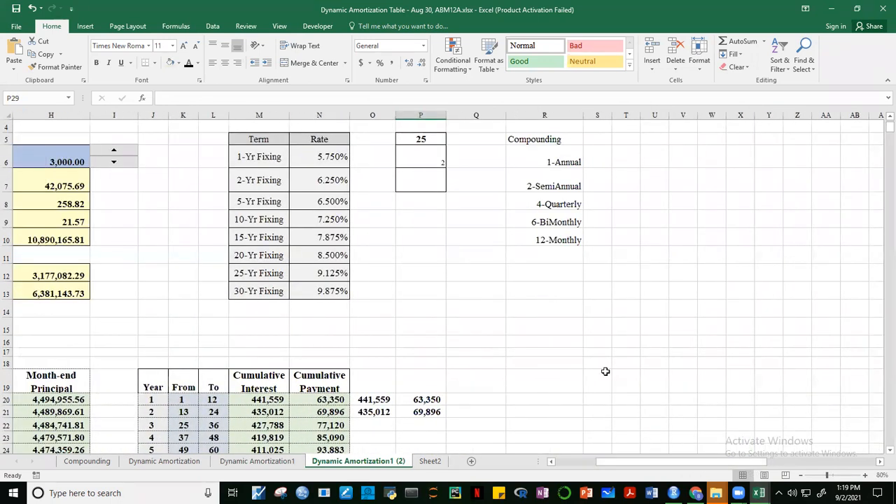
left_click(559, 152)
left_click(682, 238)
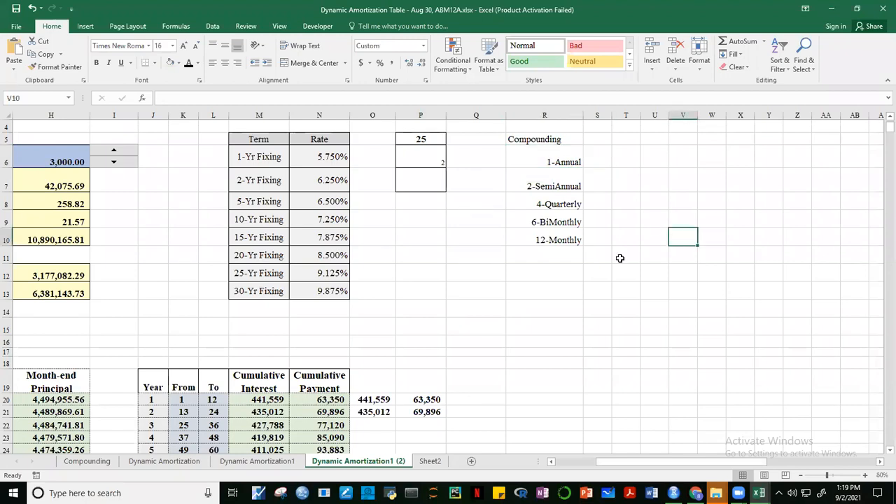
- Return to the Dynamic Amortization1 sheet and unhide column P beyond the Term and Rate table
left_click(257, 460)
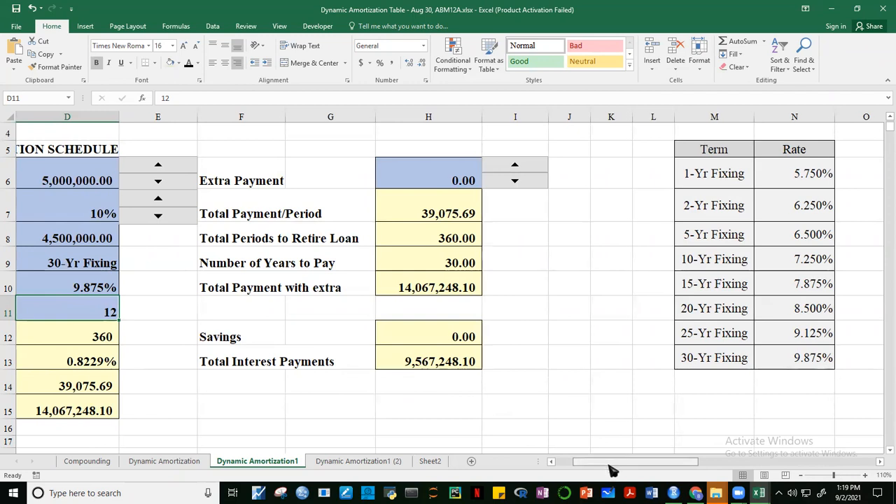
left_click_drag(610, 470, 664, 463)
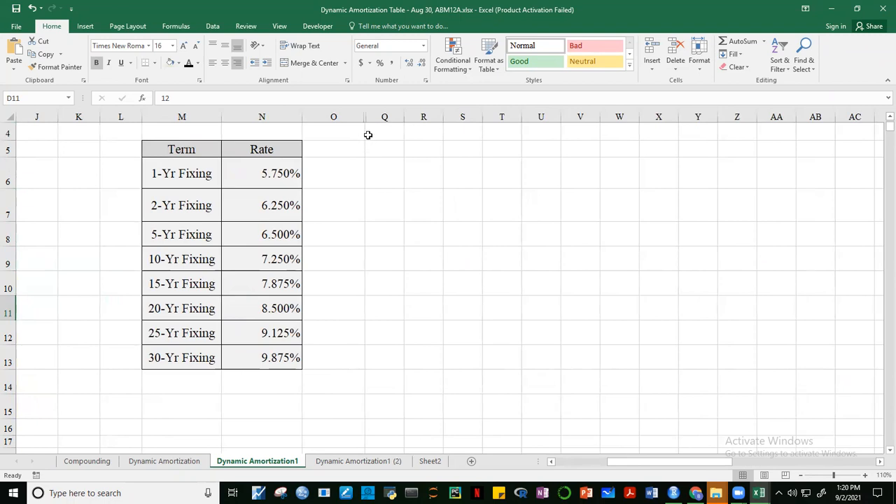
mouse_move(368, 117)
left_mouse_down()
mouse_move(401, 119)
mouse_move(379, 116)
left_mouse_up()
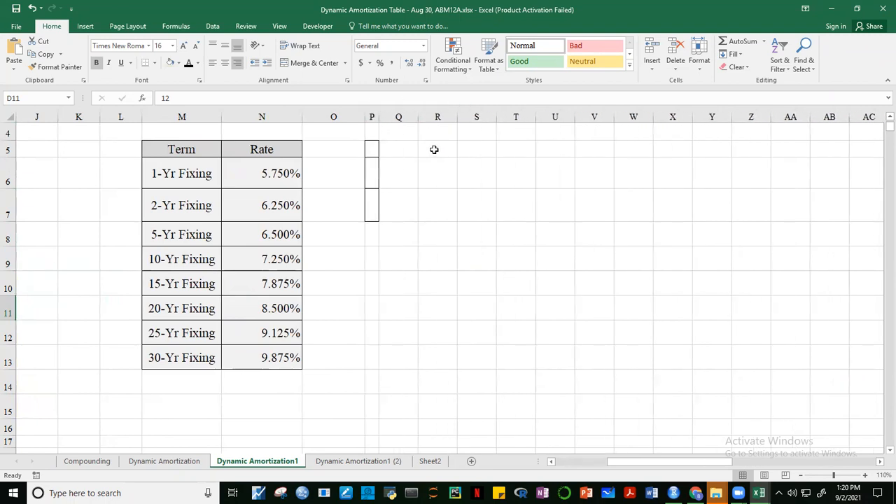
- Enter the heading Compounding in R5 and increase its font size to 18
left_click(440, 150)
type("C")
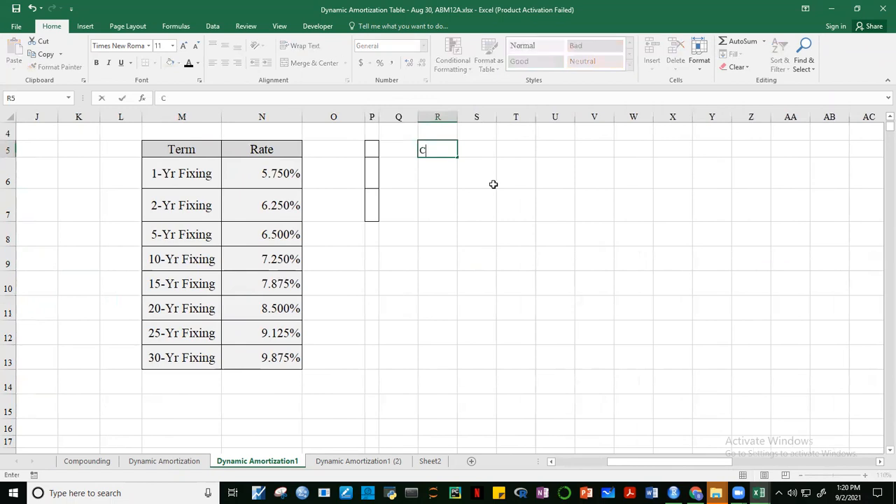
type("ompounding")
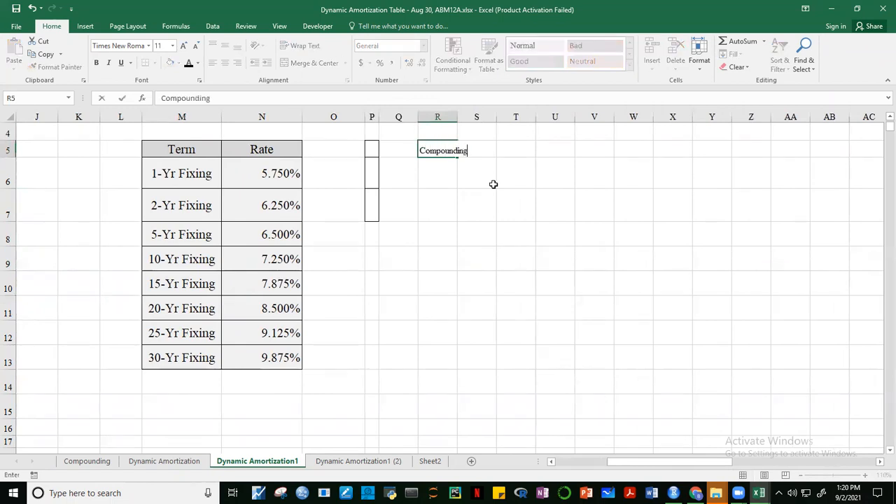
key("Return")
left_click(519, 110)
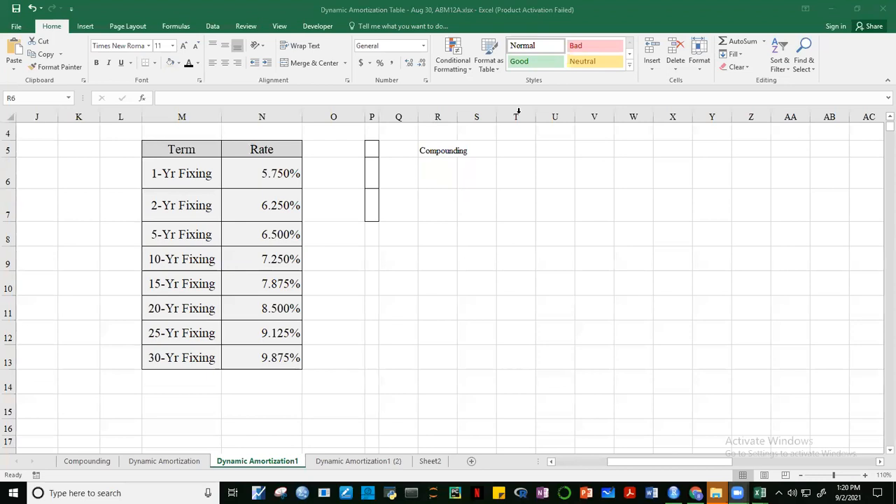
left_click(454, 168)
left_click(432, 149)
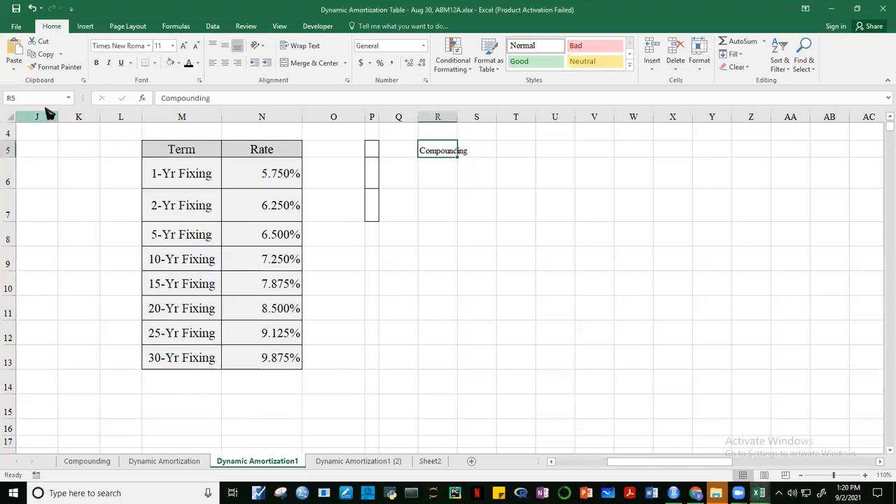
left_click(181, 46)
left_click(182, 47)
left_click(182, 46)
left_click(182, 46)
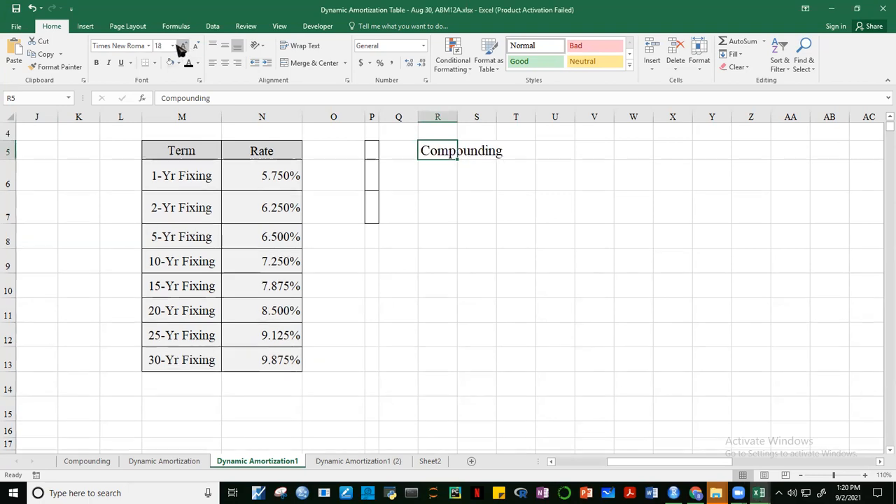
left_click(515, 254)
- Enter the compounding frequencies 1, 2, 4, 6 and 12 in cells R6 to R10
left_click(433, 179)
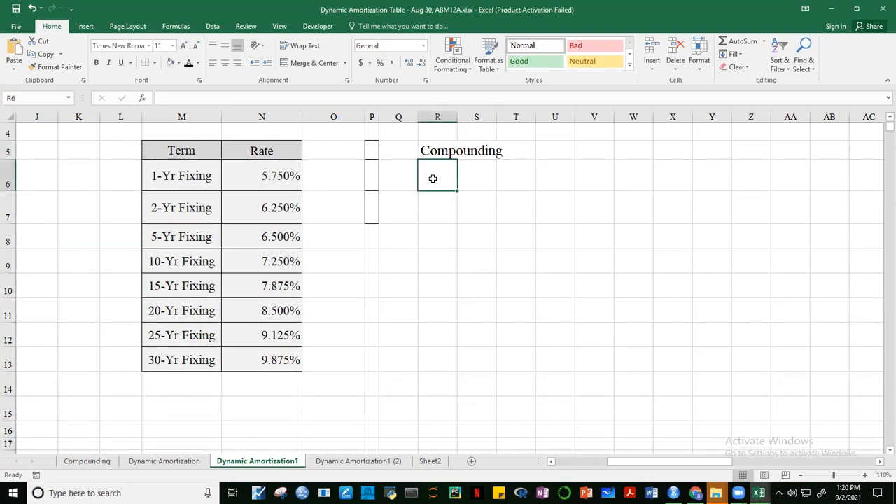
type("1")
key("Return")
type("2")
key("Return")
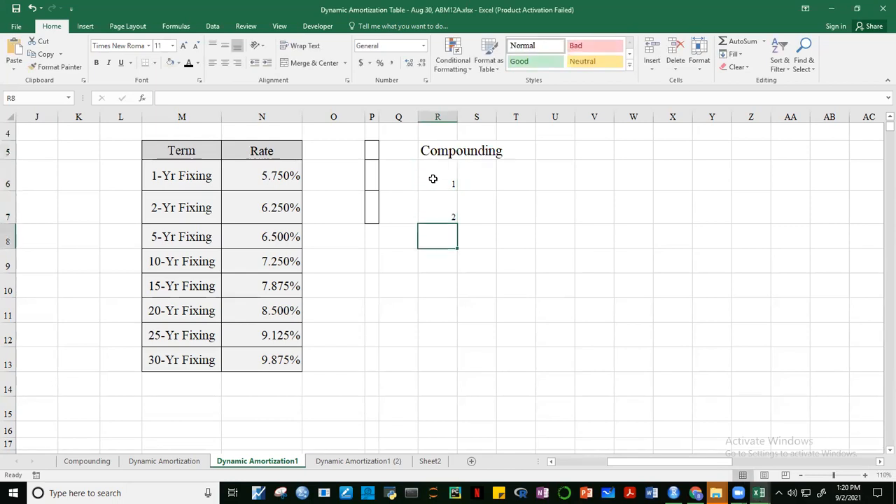
type("4")
key("Return")
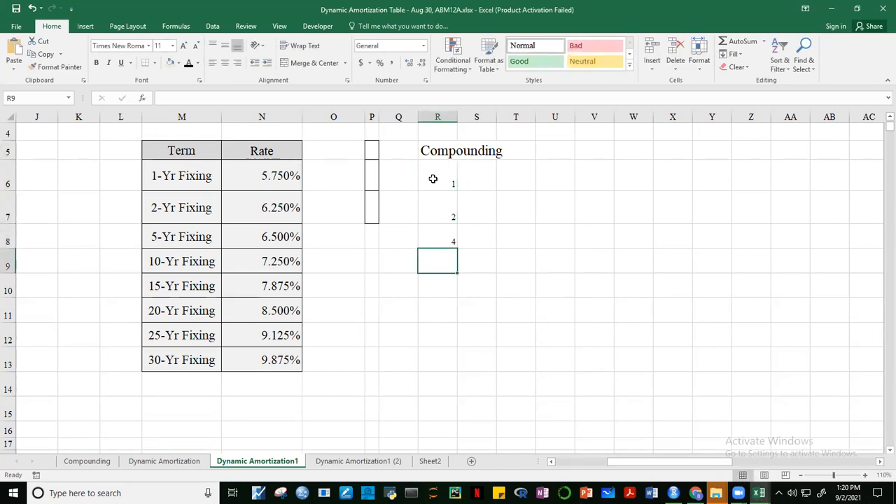
type("6")
key("Return")
type("12")
key("Return")
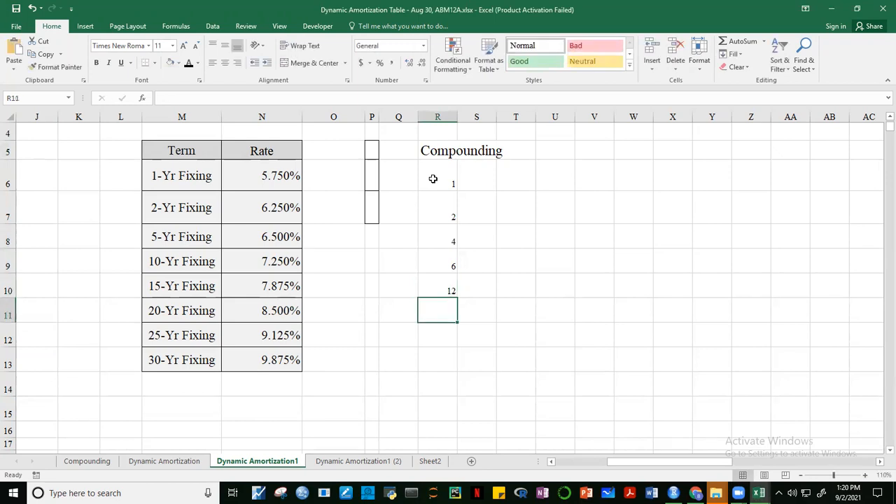
- Increase the font size of the compounding frequencies in R6:R10 to 24
left_click_drag(432, 179, 436, 282)
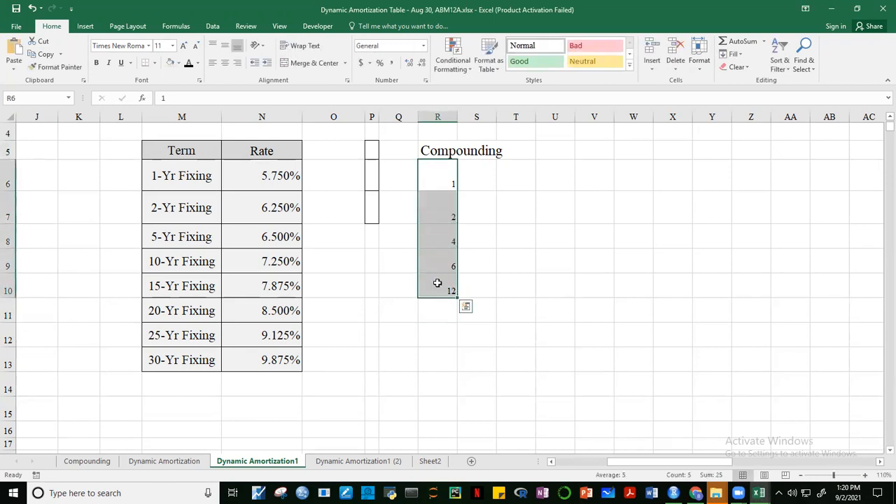
left_click(184, 46)
left_click(184, 47)
left_click(184, 47)
left_click(183, 46)
left_click(184, 47)
left_click(183, 46)
left_click(183, 46)
left_click(586, 306)
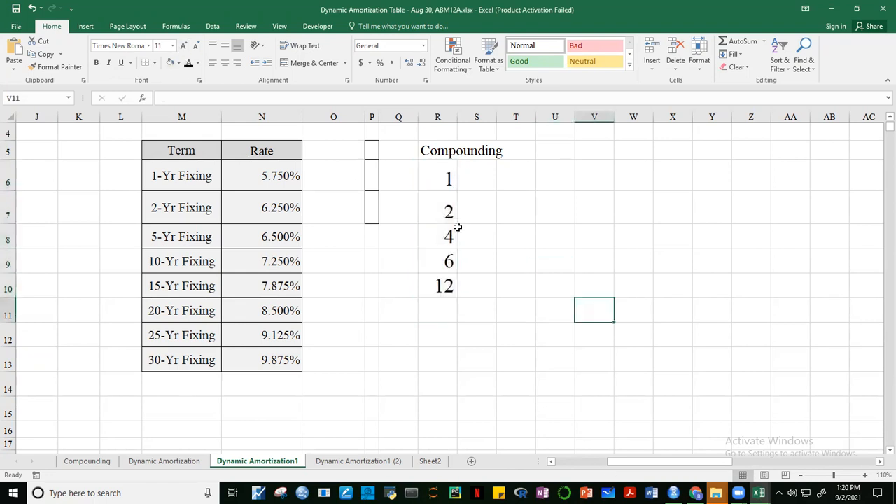
left_click(433, 313)
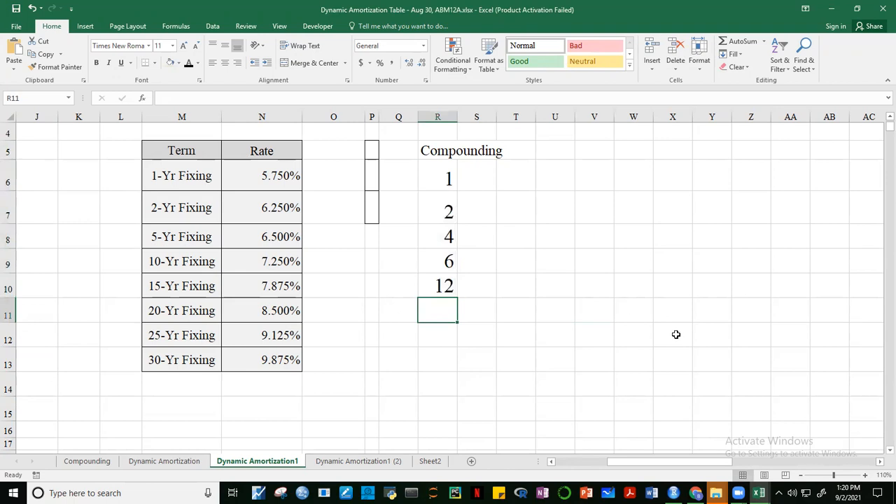
left_click(440, 184)
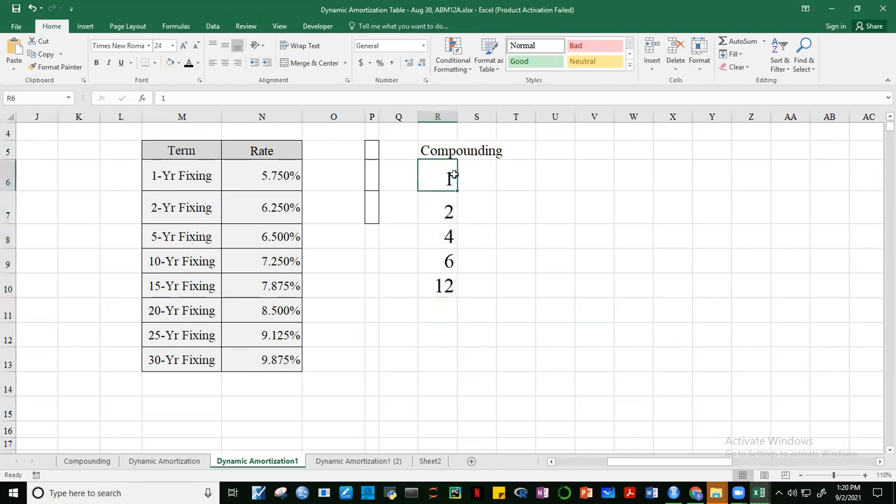
left_click(447, 211)
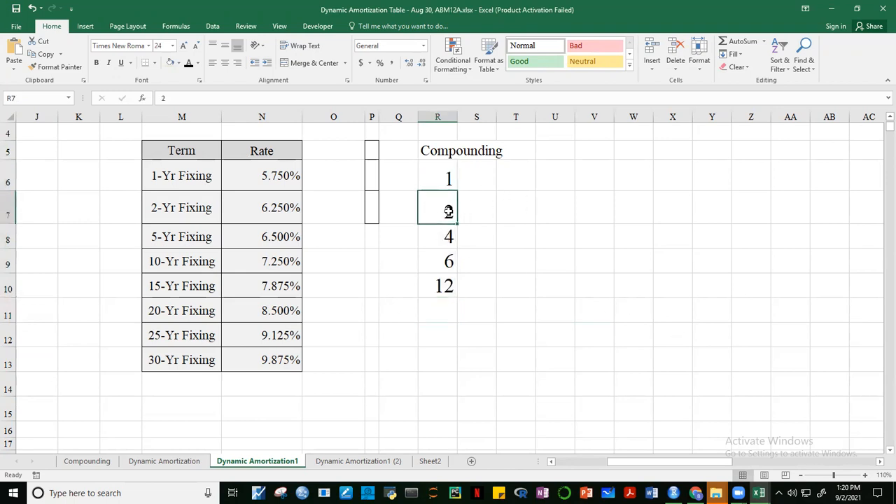
left_click(443, 238)
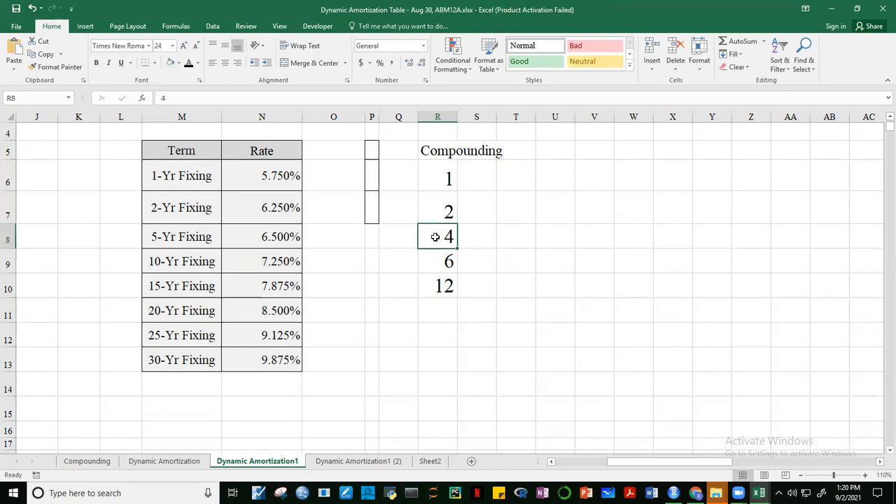
left_click(446, 266)
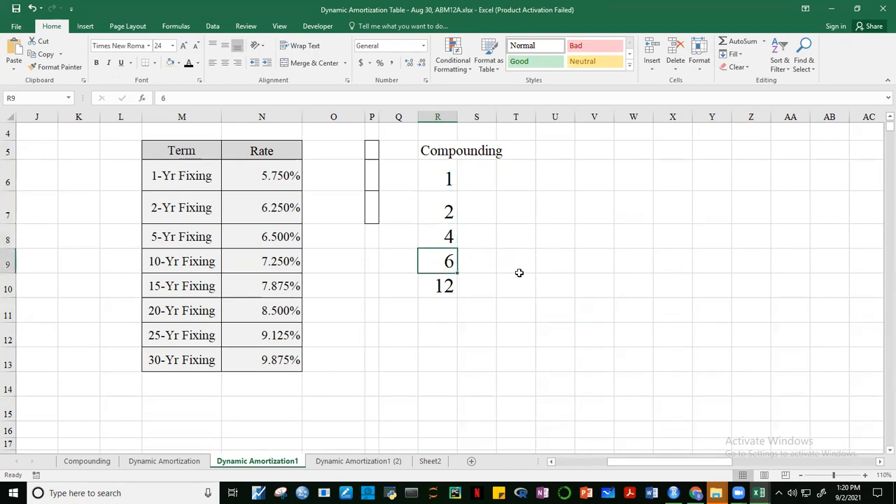
- Review the compounding frequencies in R6:R10 and compare them with the formatted term labels in M6:M13
left_click(445, 290)
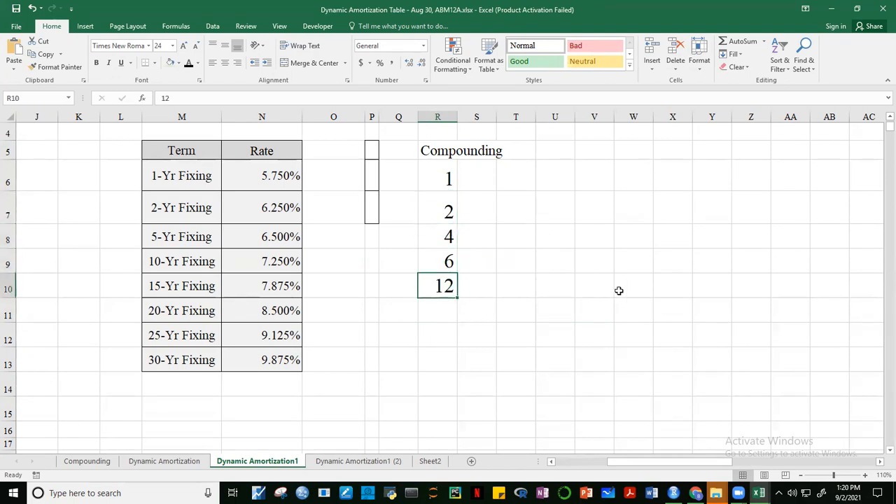
left_click(448, 183)
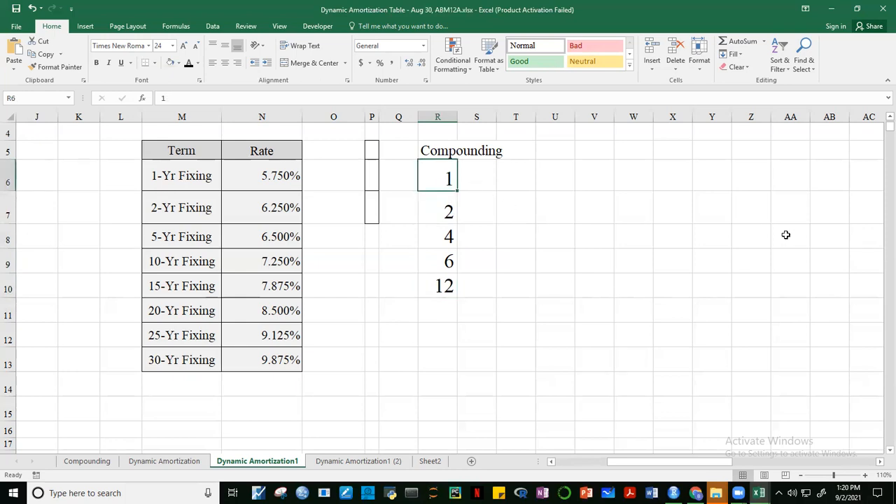
left_click(453, 217)
left_click(450, 238)
left_click(448, 263)
left_click(441, 285)
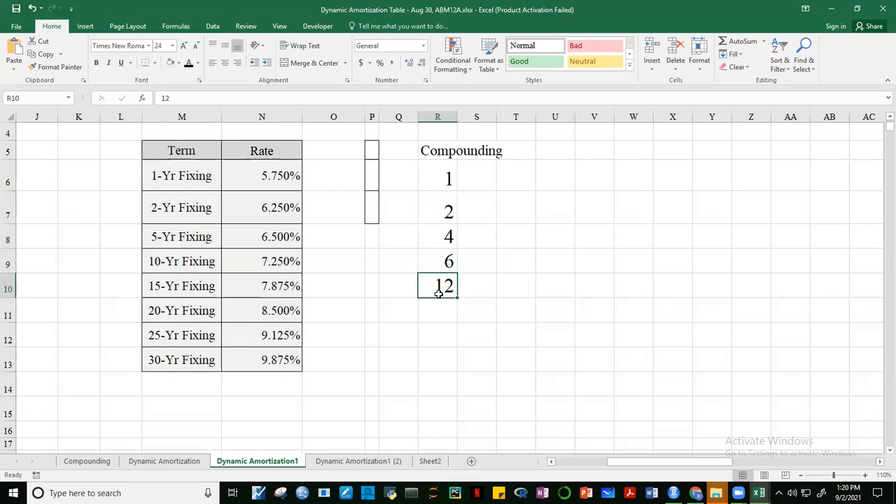
left_click_drag(184, 175, 179, 352)
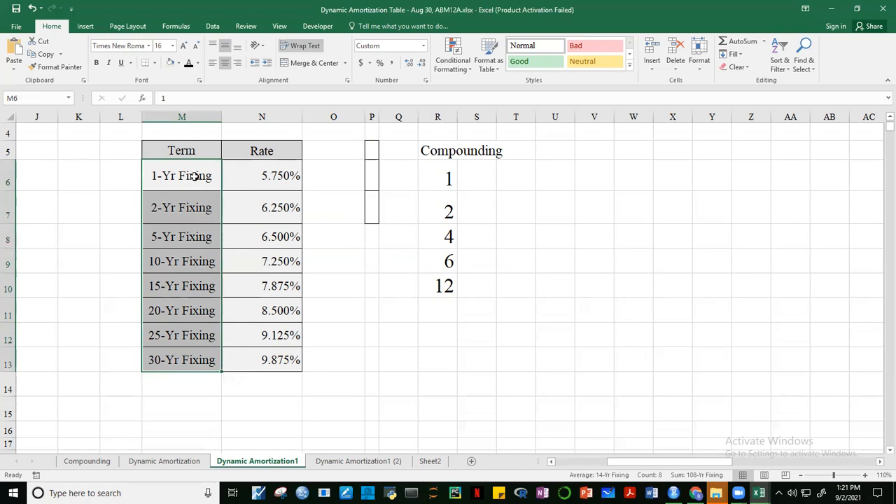
left_click(556, 225)
- Apply the custom number format ###"-Annual" to the first compounding frequency in R6
left_click(430, 171)
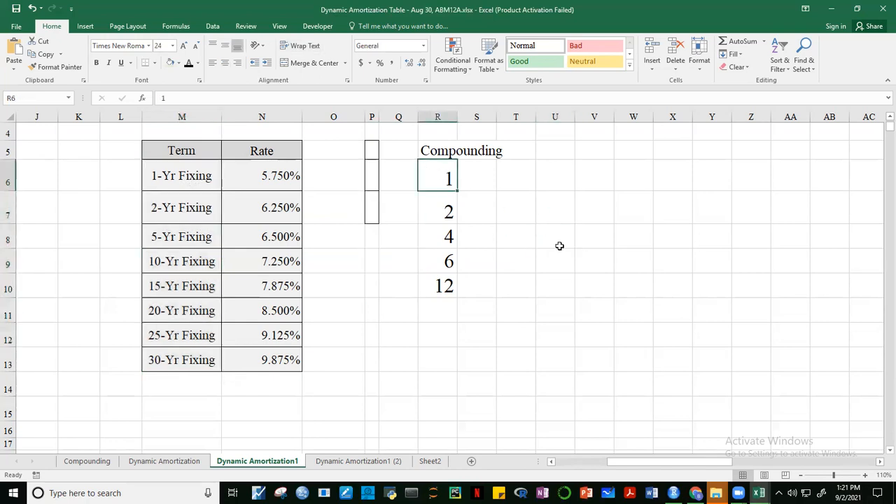
key("ctrl+1")
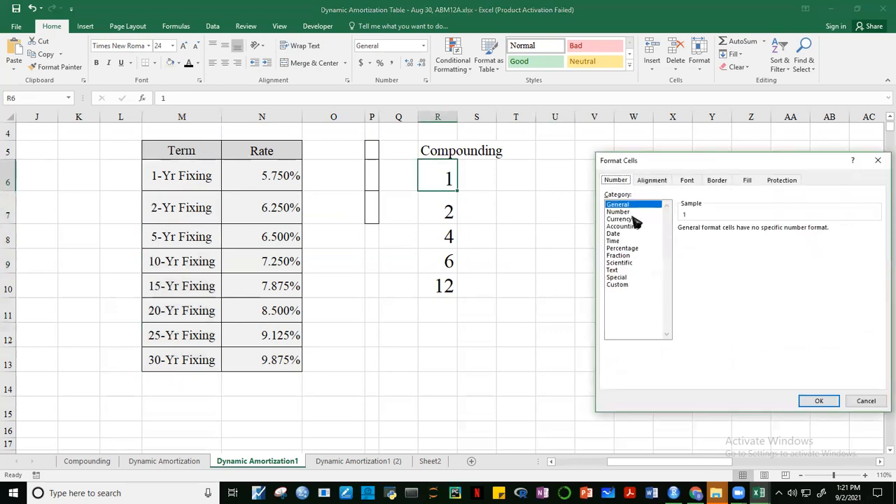
left_click(620, 284)
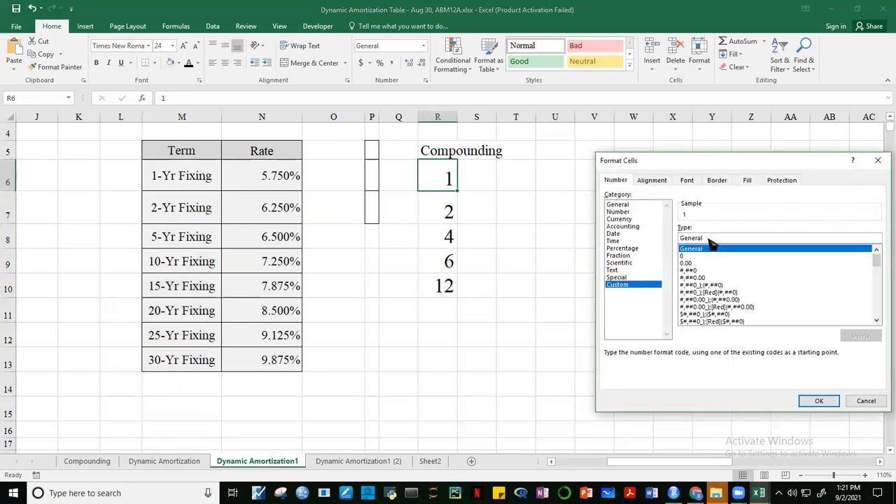
left_click_drag(708, 239, 666, 247)
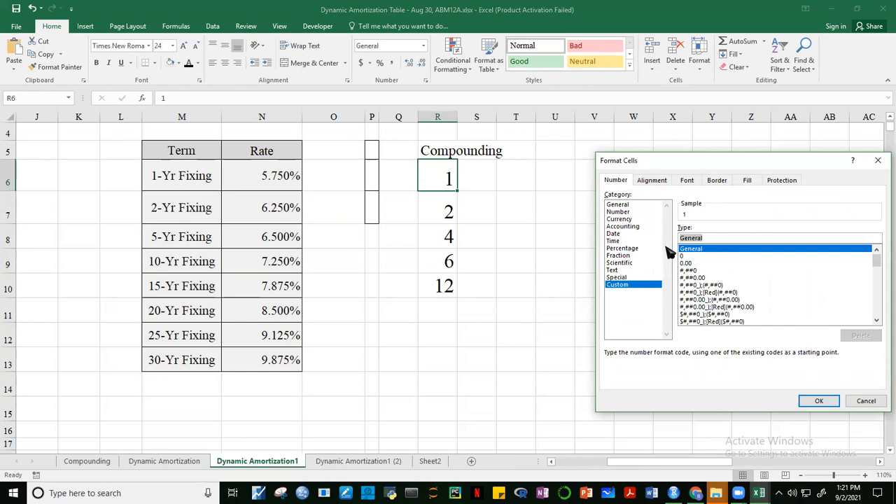
type("###\"-Annual")
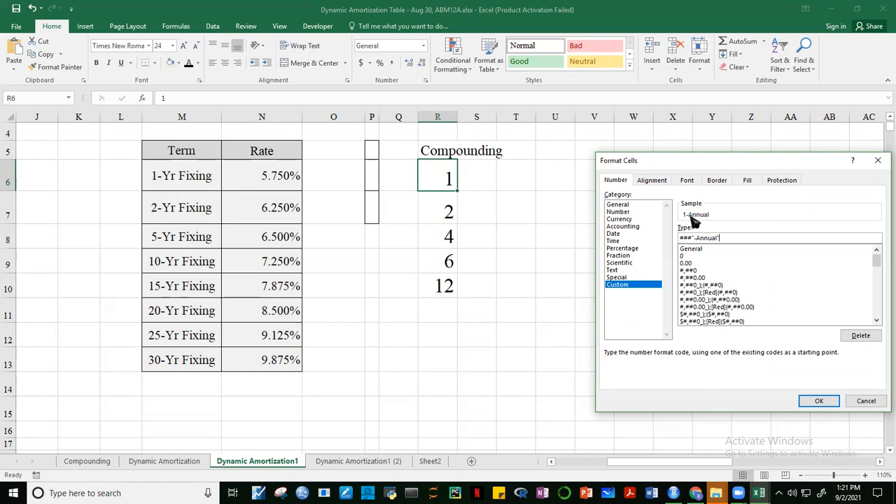
left_click(820, 400)
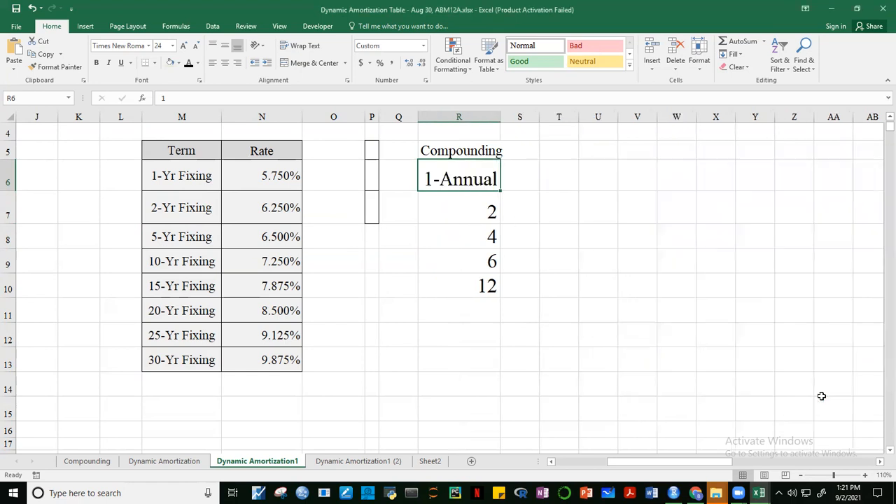
left_click(668, 306)
- Clear R6 and enter 1 again to test its custom format
left_click(484, 174)
key("Delete")
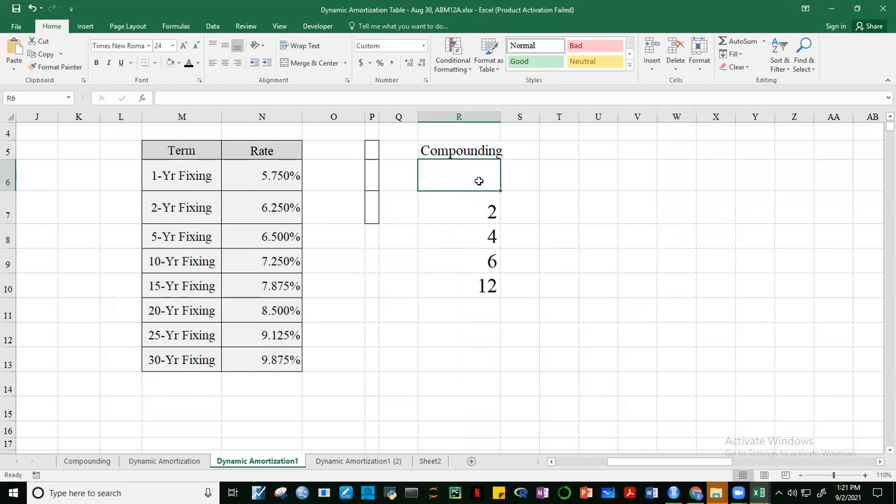
type("1")
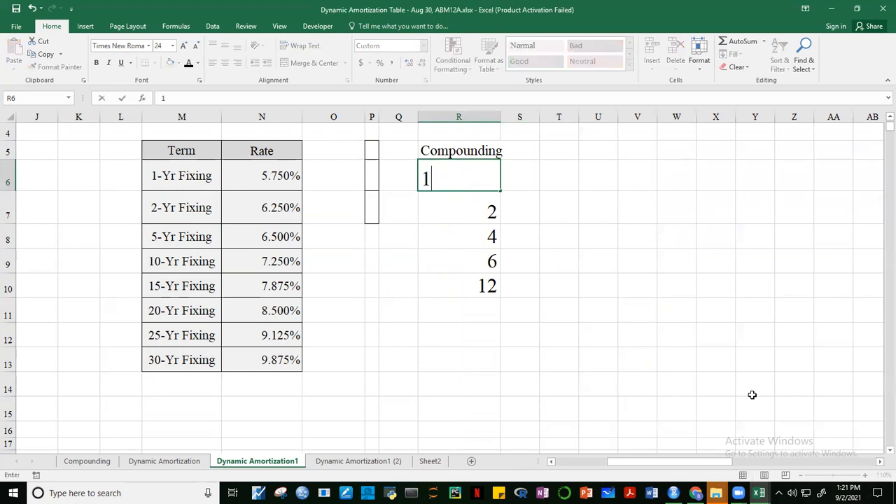
key("Return")
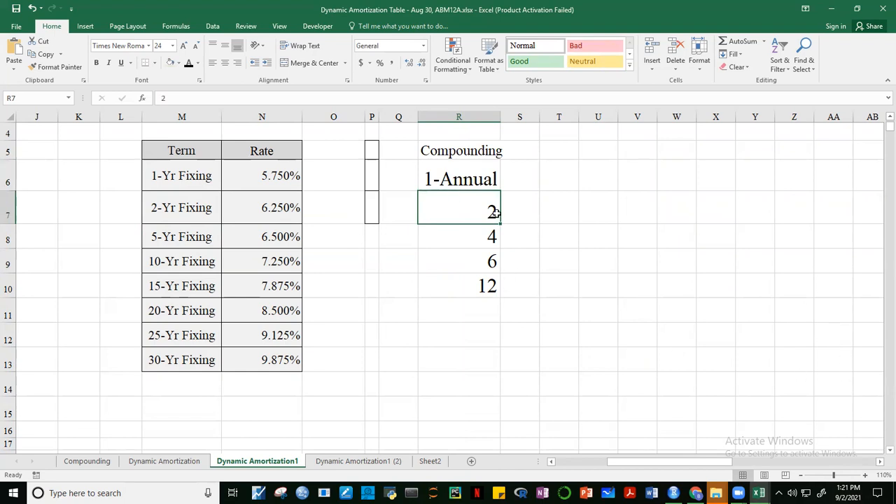
- Fill the value and custom format of R6 down through R10
left_click(486, 180)
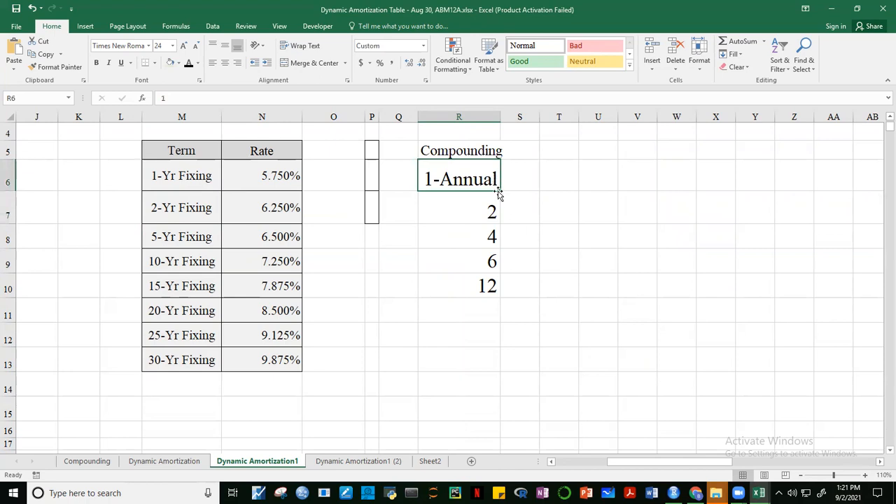
left_click_drag(501, 191, 501, 297)
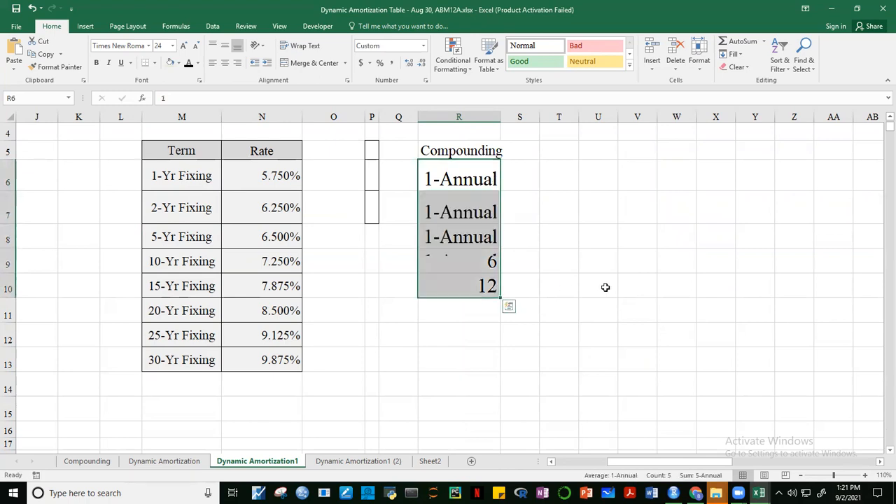
left_click(696, 300)
- Change the custom number format of R7 to ###"-SemiAnnual"
left_click(470, 221)
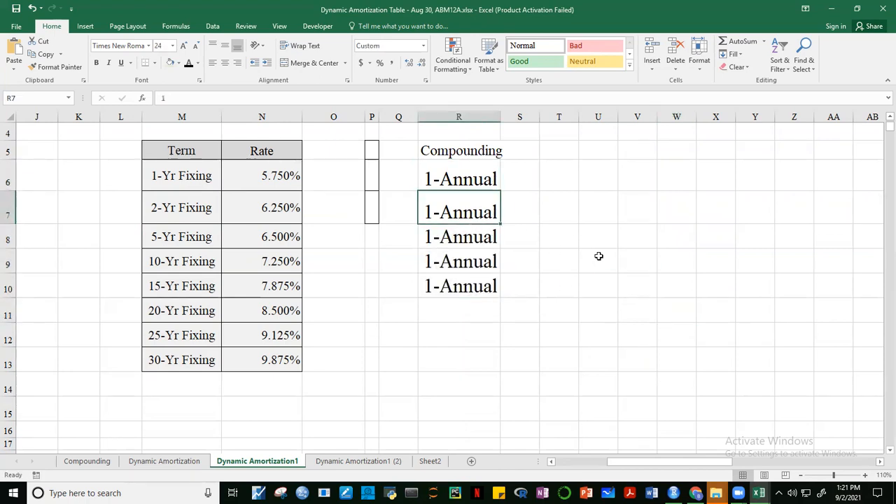
key("ctrl+1")
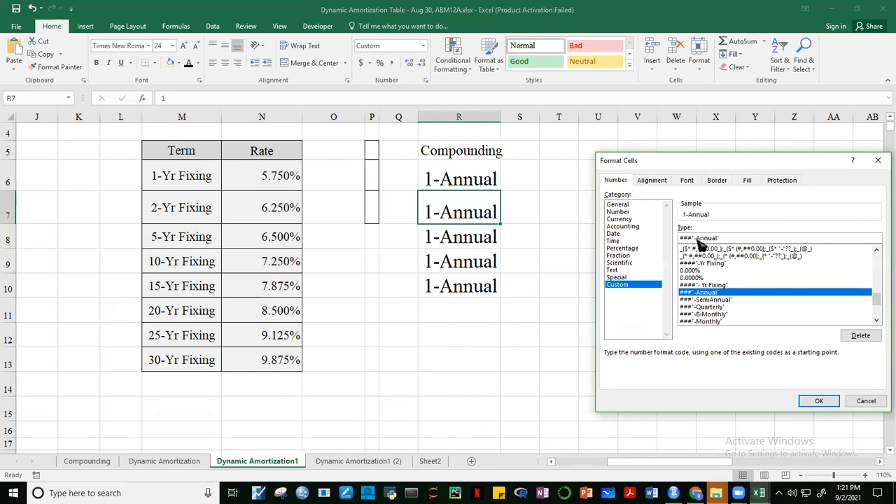
type("Semi")
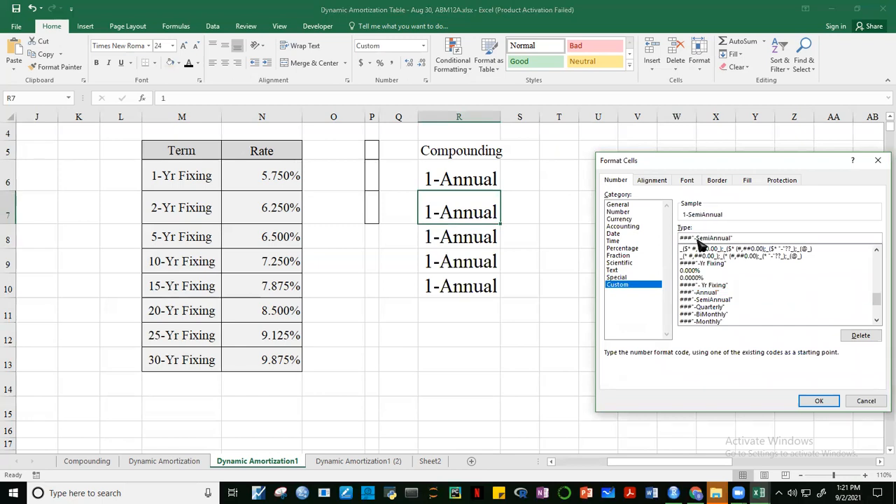
left_click(816, 402)
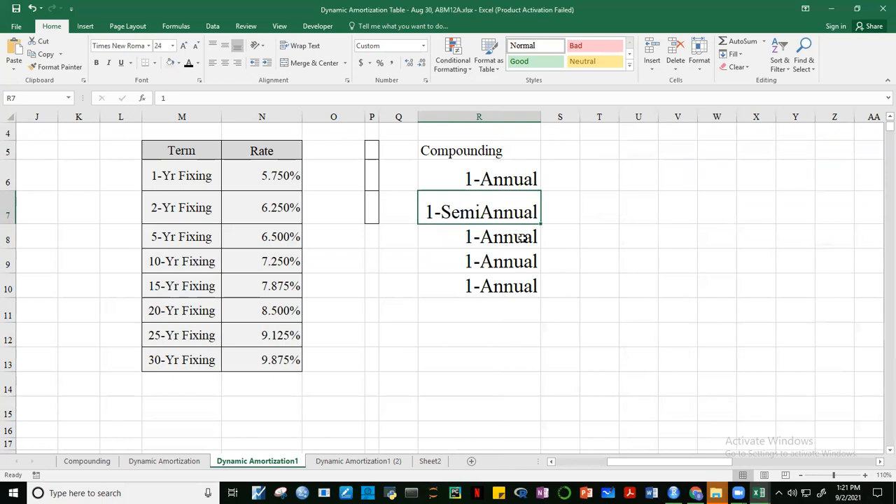
- Change the custom number format of R8 to ###"-Quarterly"
left_click(522, 239)
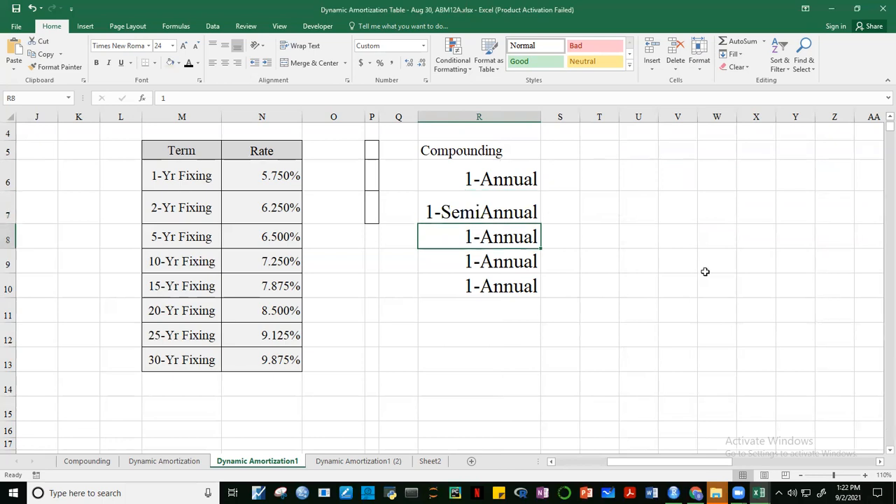
key("ctrl+1")
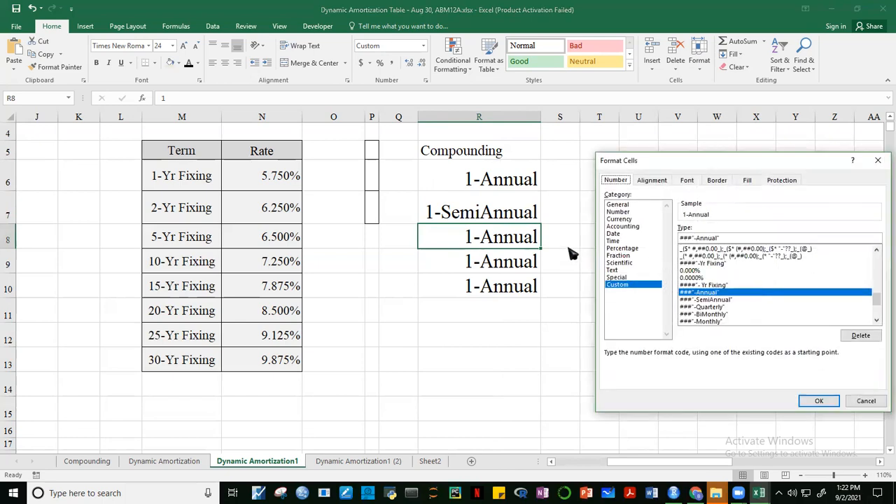
left_click(718, 238)
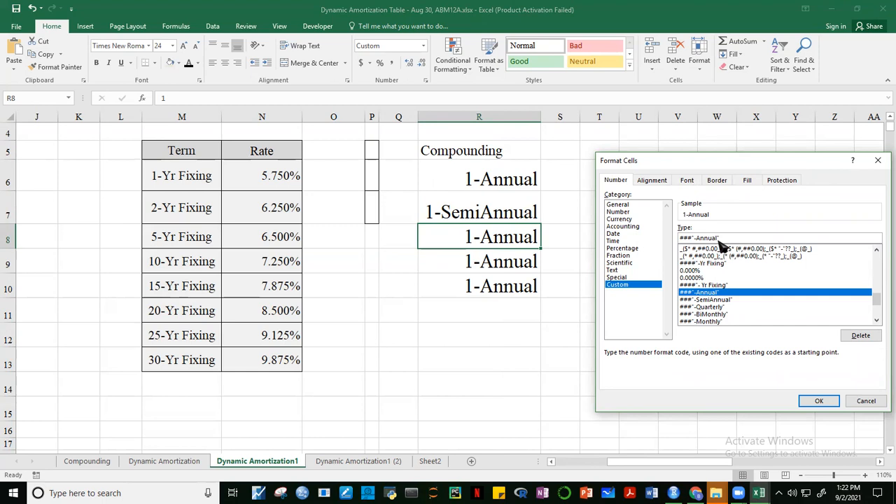
key("BackSpace")
key("BackSpace")
key("BackSpace")
key("BackSpace")
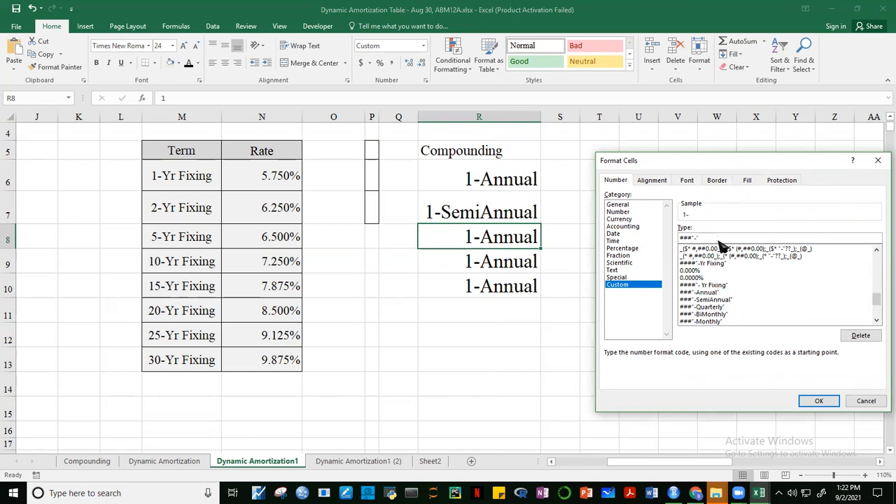
type("Quarterly")
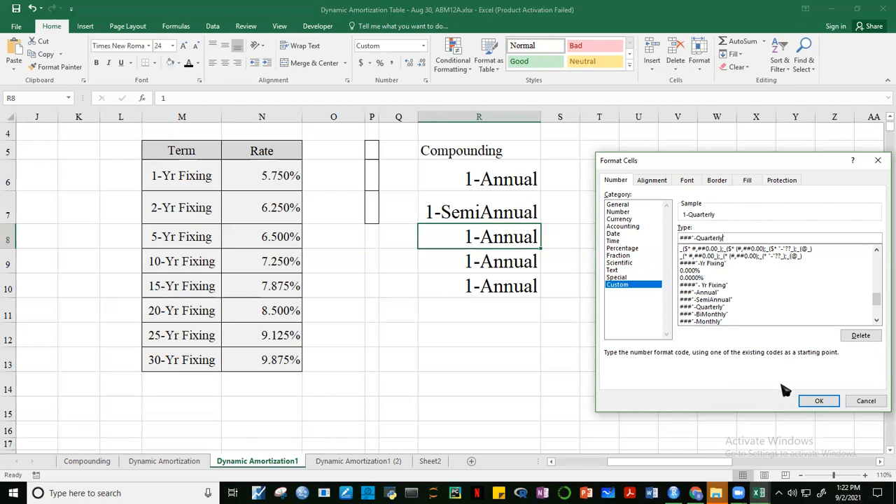
left_click(806, 404)
- Change the custom number format of R9 to ###"-BiMonthly"
left_click(530, 257)
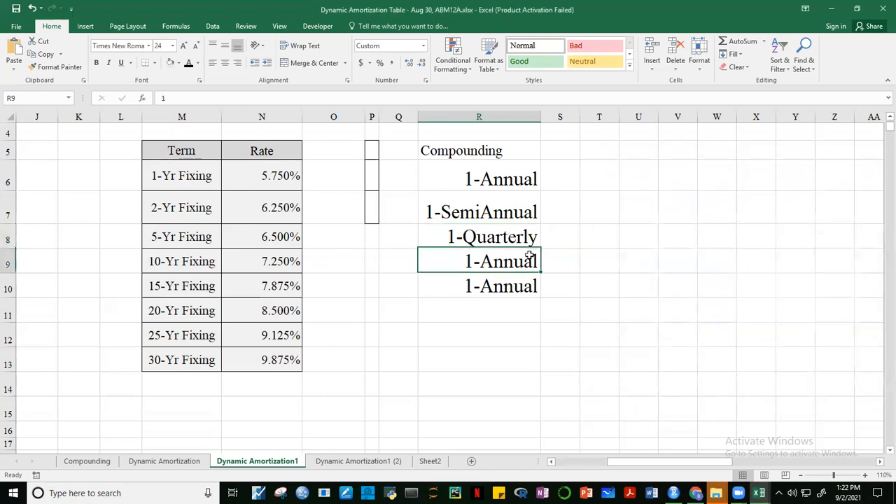
key("F2")
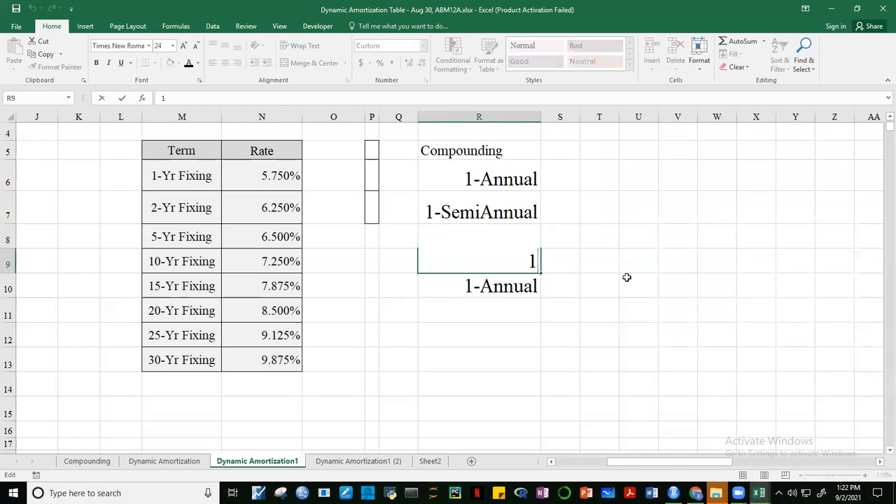
key("Escape")
key("ctrl+1")
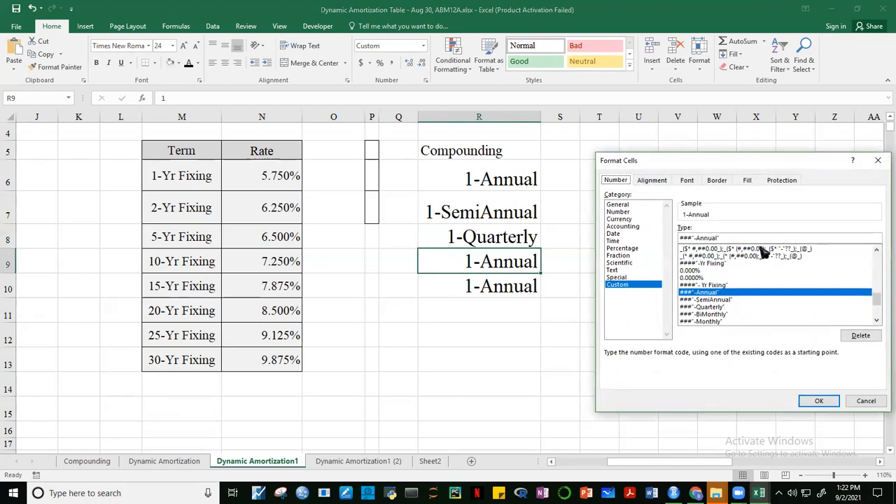
left_click(717, 238)
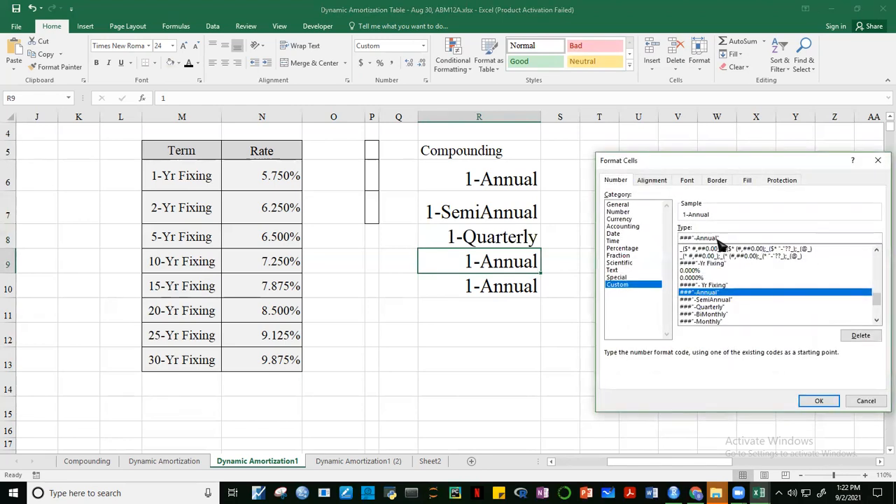
key("BackSpace")
key("BackSpace")
key("BackSpace")
type("BiMonthly")
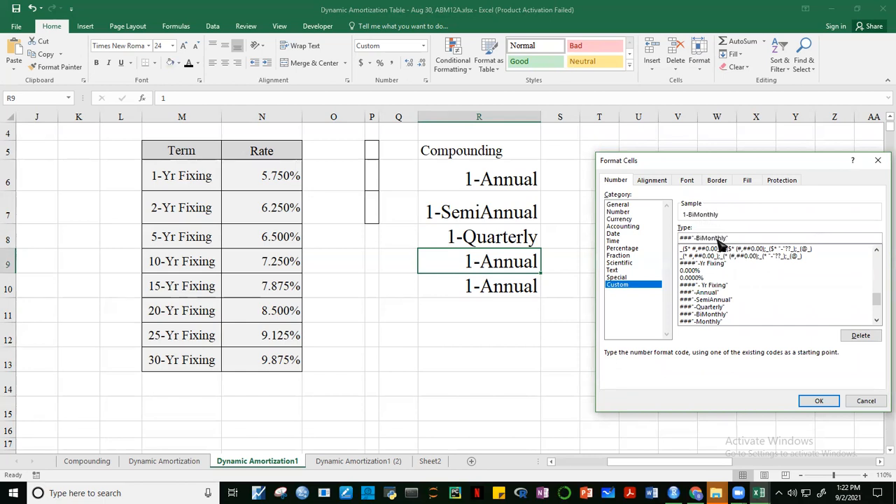
left_click(819, 400)
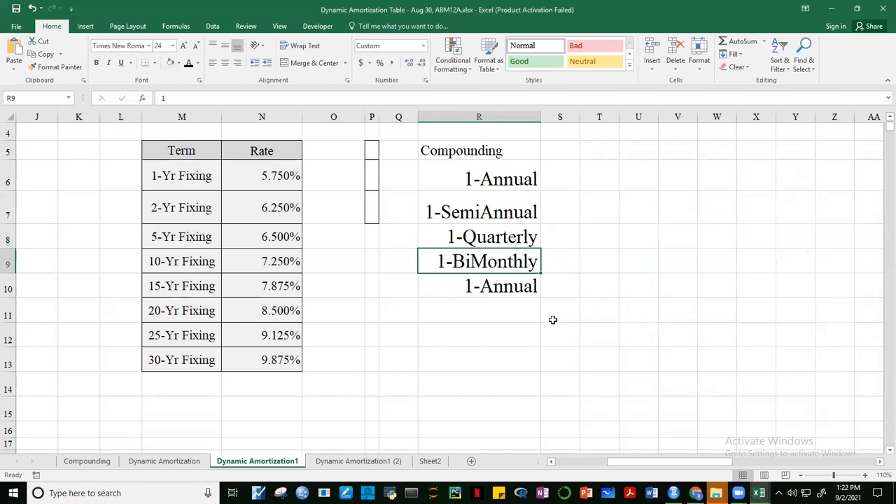
- Change the custom number format of R10 to ###"-Monthly"
left_click(533, 287)
key("F2")
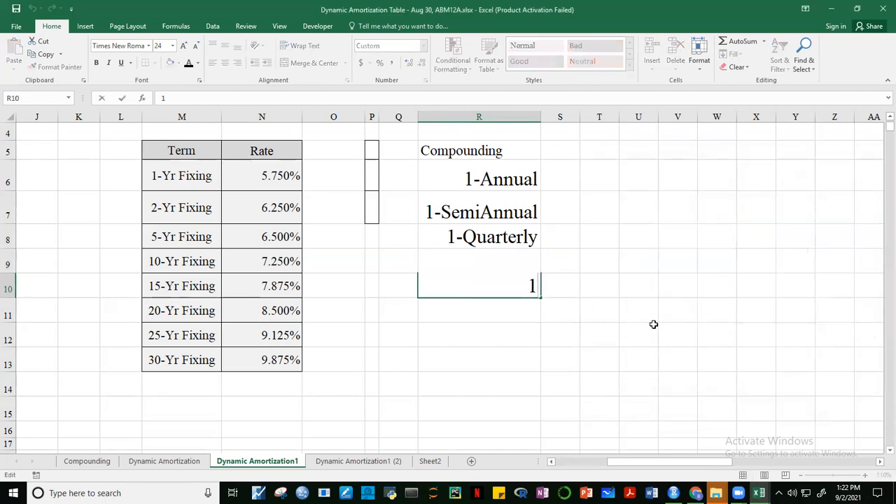
key("Escape")
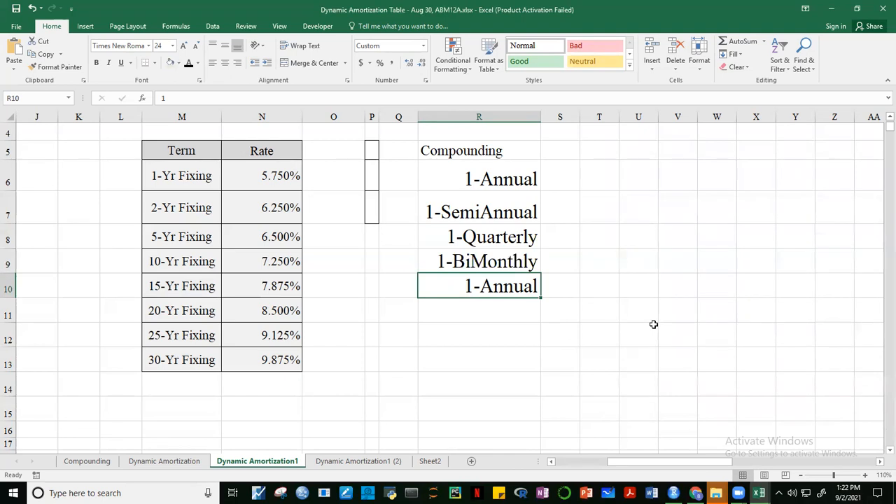
key("ctrl+1")
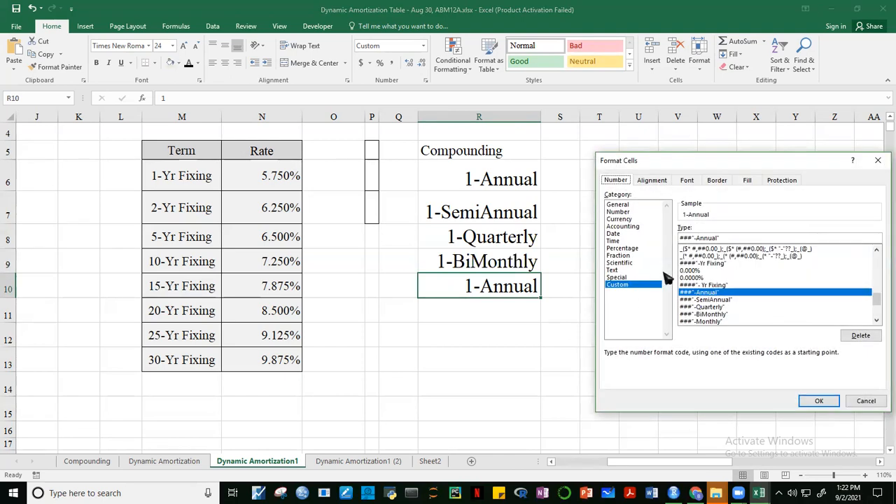
left_click(718, 238)
key("BackSpace")
key("BackSpace")
key("BackSpace")
key("BackSpace")
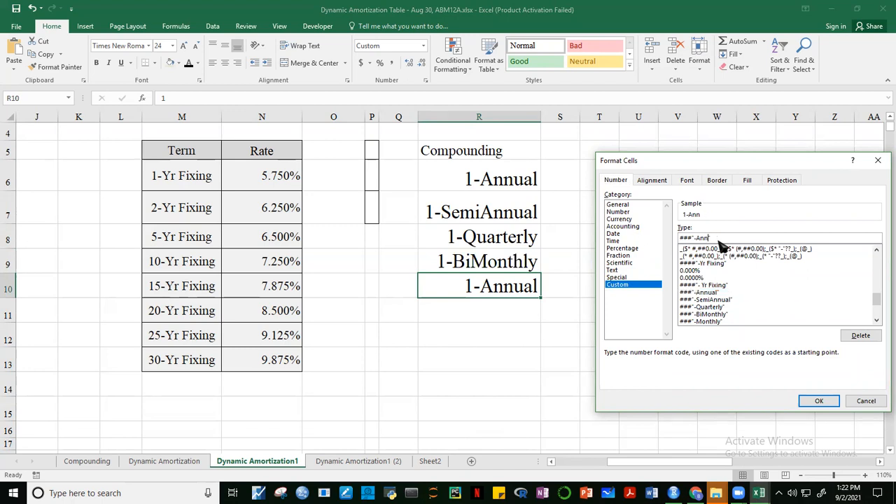
type("Monthly\"")
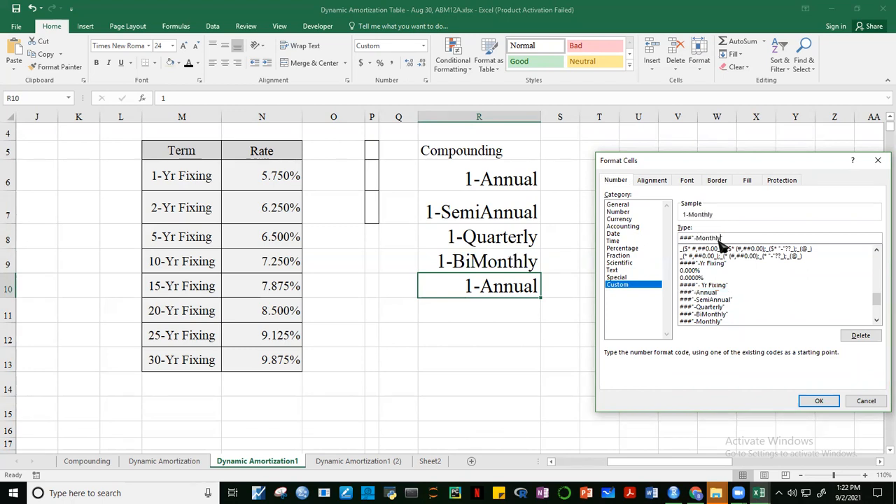
left_click(813, 399)
left_click(773, 364)
- Enter the compounding frequencies 2, 4, 6 and 12 in R7 through R10
left_click(543, 254)
left_click(516, 208)
type("2")
key("Return")
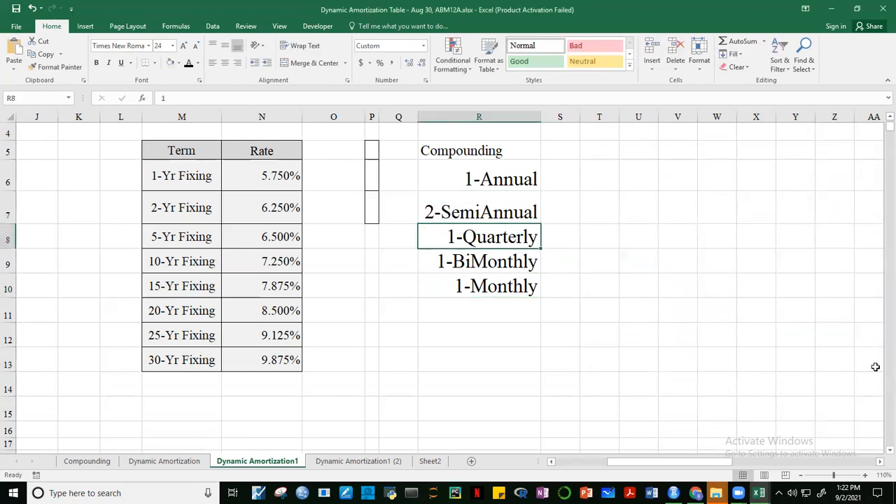
type("4")
key("Return")
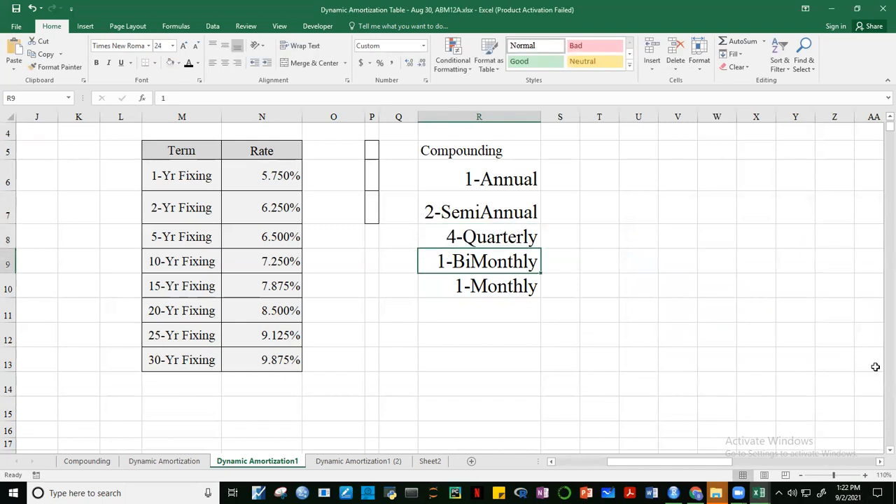
type("6")
key("Return")
type("12")
key("Return")
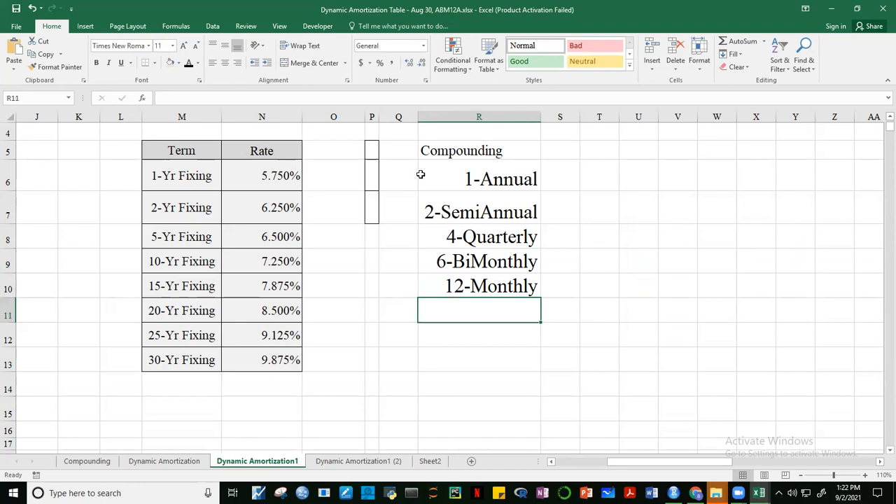
- Check the underlying value of each compounding cell from R6 to R10
left_click(472, 182)
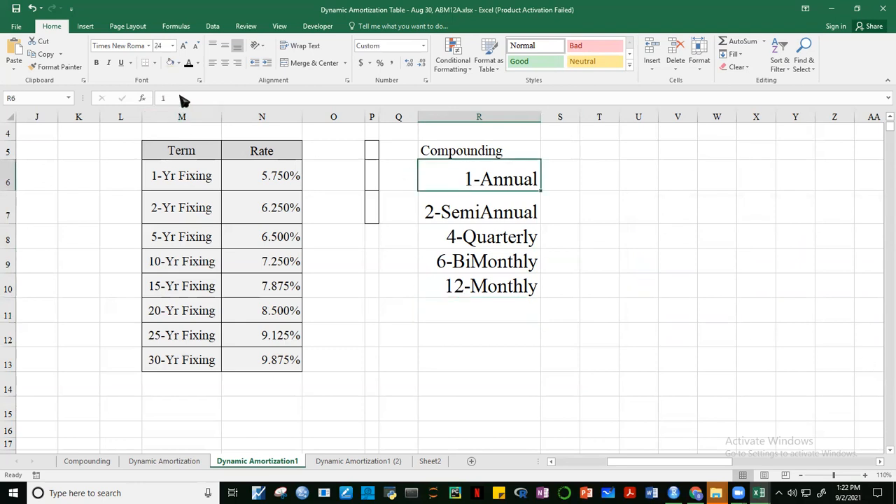
left_click(488, 210)
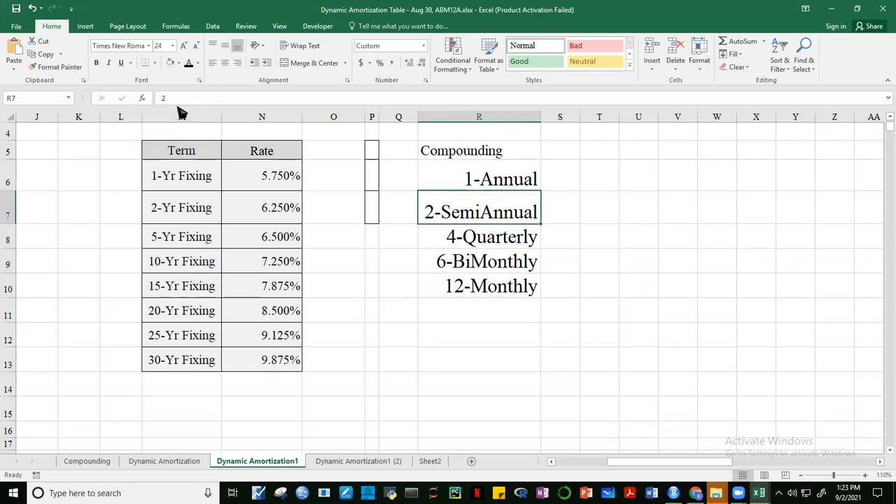
left_click(494, 239)
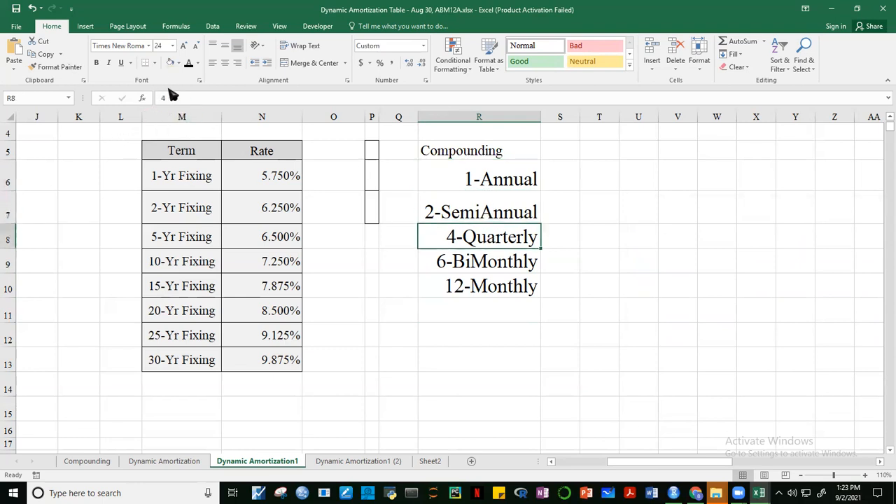
left_click(487, 263)
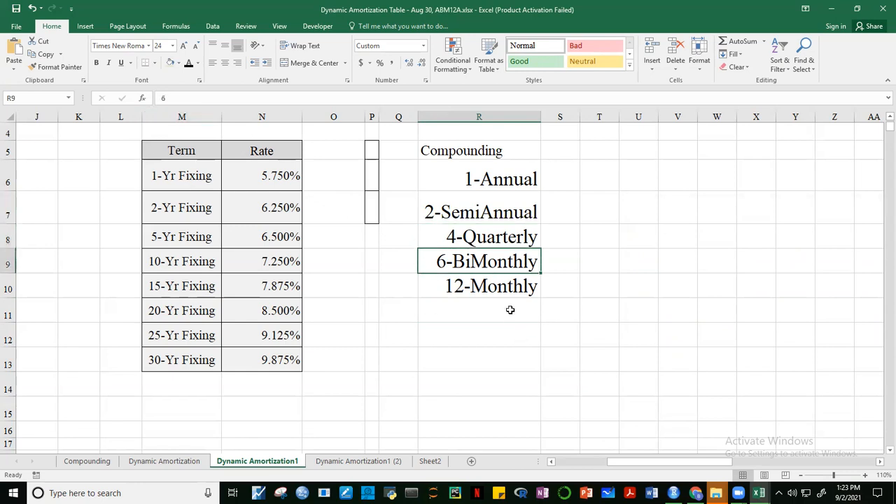
left_click(507, 287)
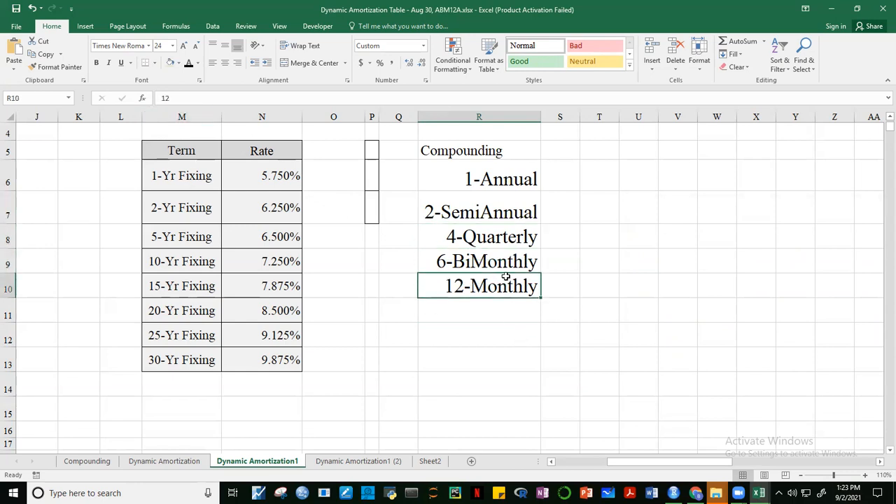
- Set up a List data validation for the Periods / year cell D11 with =$R$6:$R$10 as its source
left_click_drag(660, 464, 530, 293)
left_click_drag(620, 463, 560, 467)
left_click(406, 313)
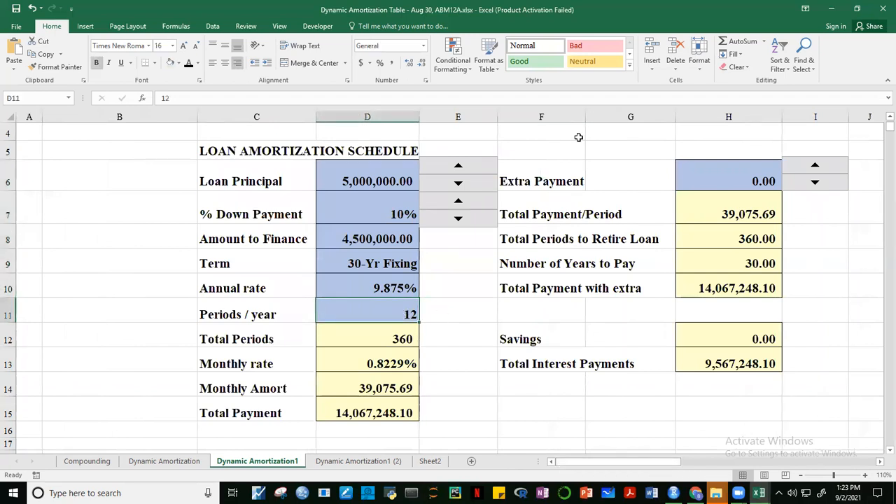
left_click(210, 26)
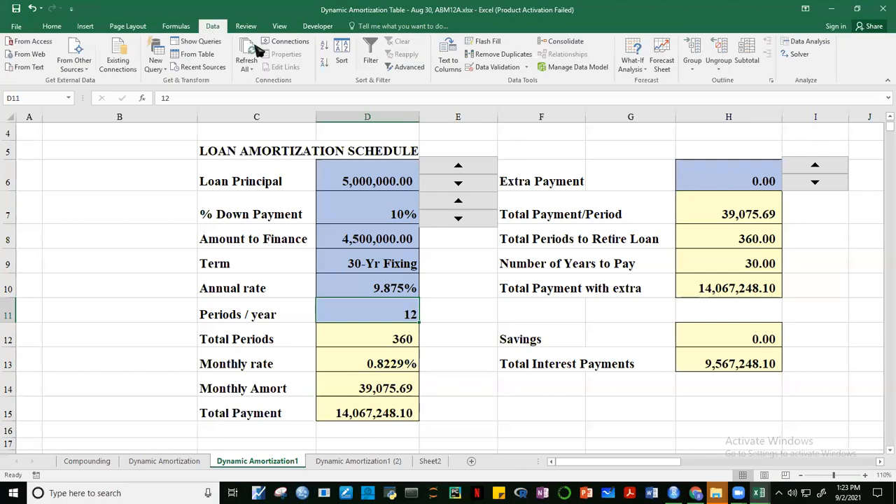
left_click(526, 67)
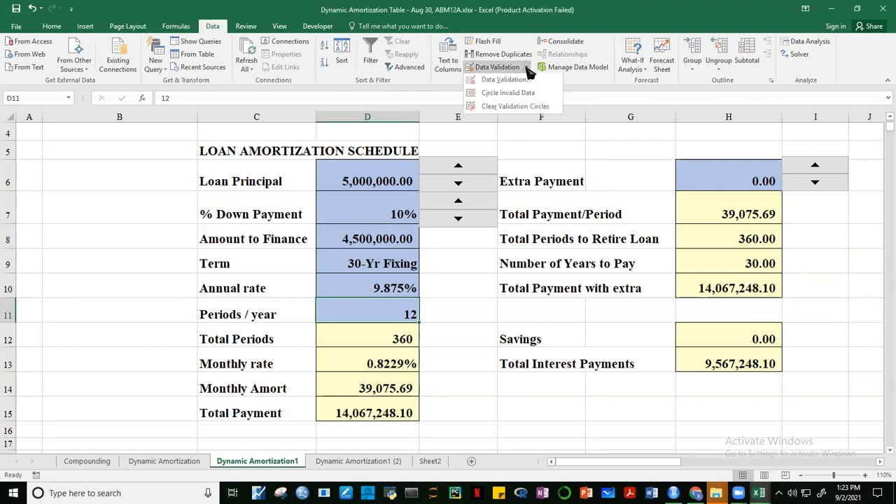
left_click(519, 83)
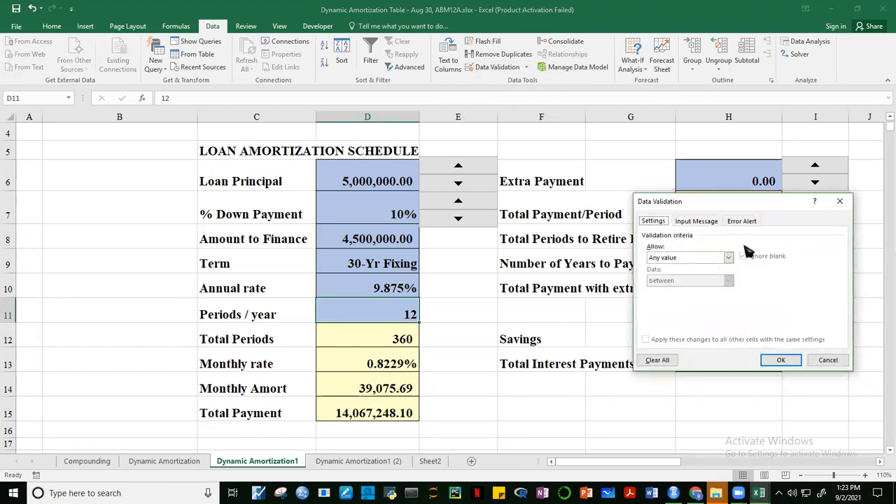
left_click(728, 259)
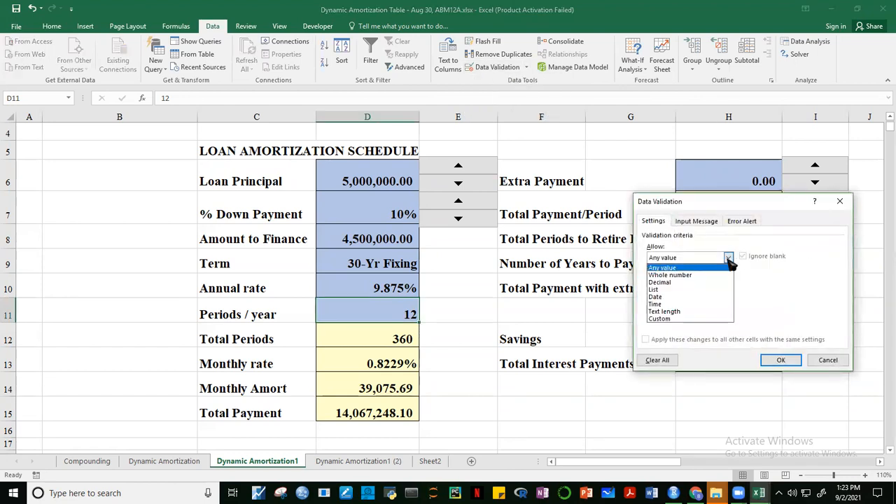
left_click(664, 290)
left_click(664, 304)
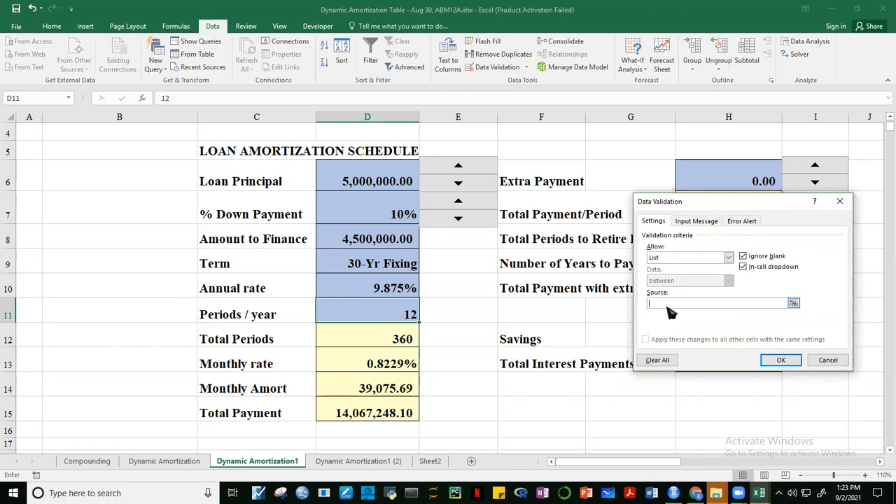
left_click_drag(622, 467, 686, 467)
left_click_drag(414, 287, 420, 180)
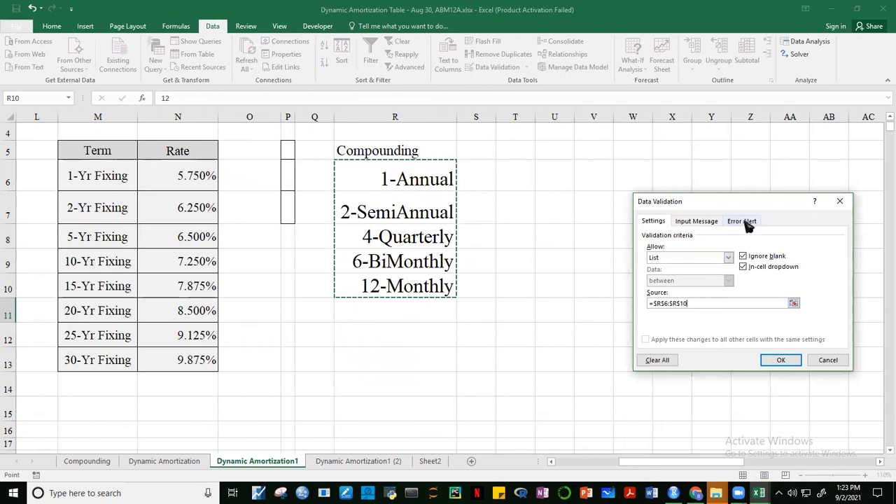
- Add the input message "Choose from the list" to the validation of D11
left_click(706, 222)
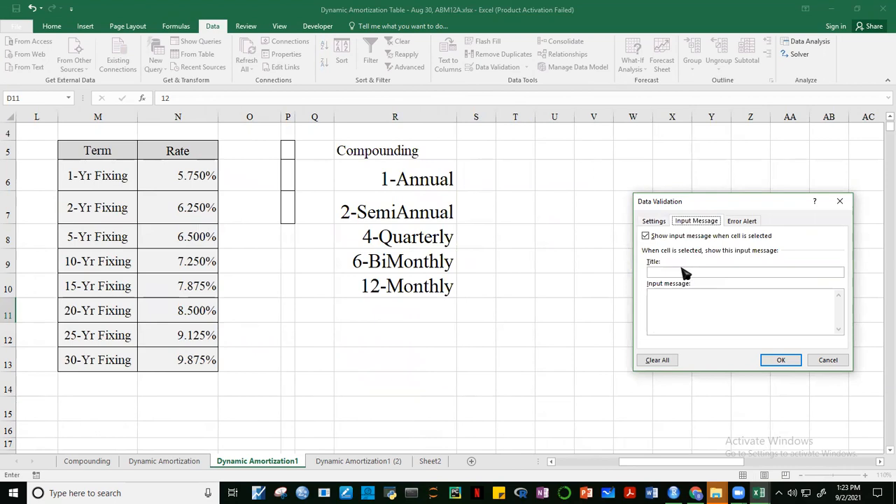
left_click(674, 305)
type("Choose")
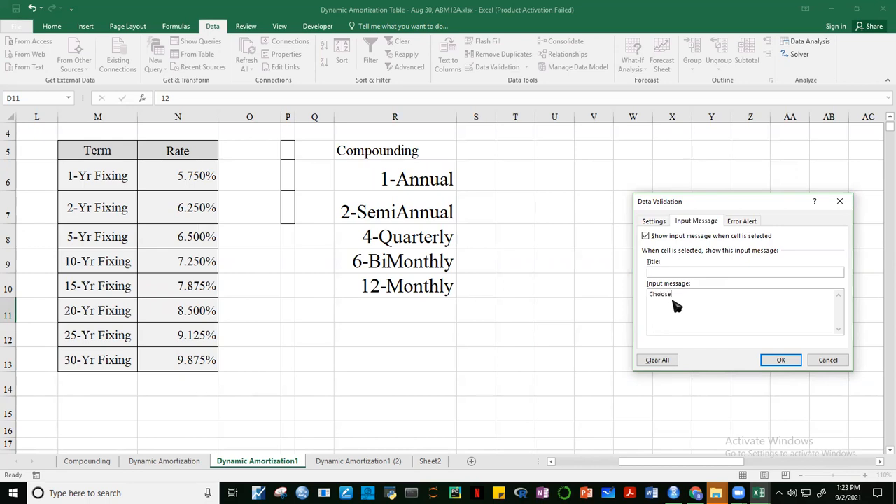
type(" from the list")
- Set a Stop error alert reading "Sabi nang piliin lang yung nasa list. Please choose from the List. Ang KULIT naman!" and apply the validation
left_click(742, 222)
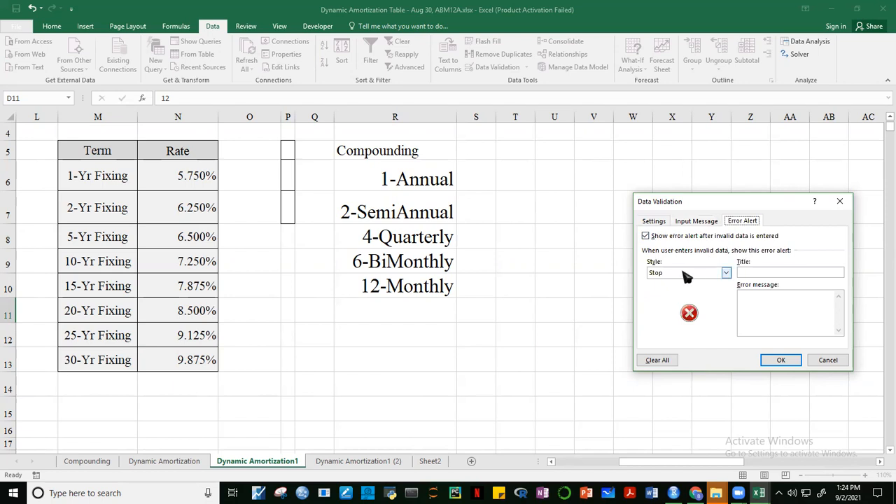
left_click(727, 273)
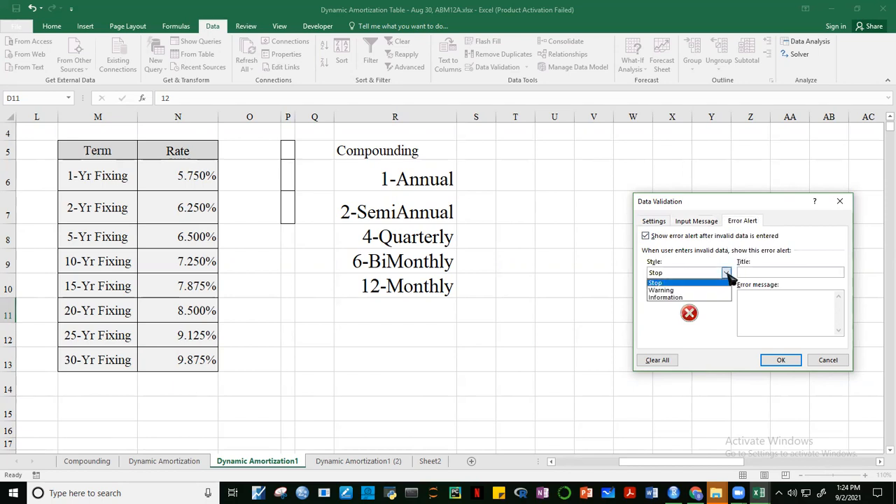
left_click(647, 283)
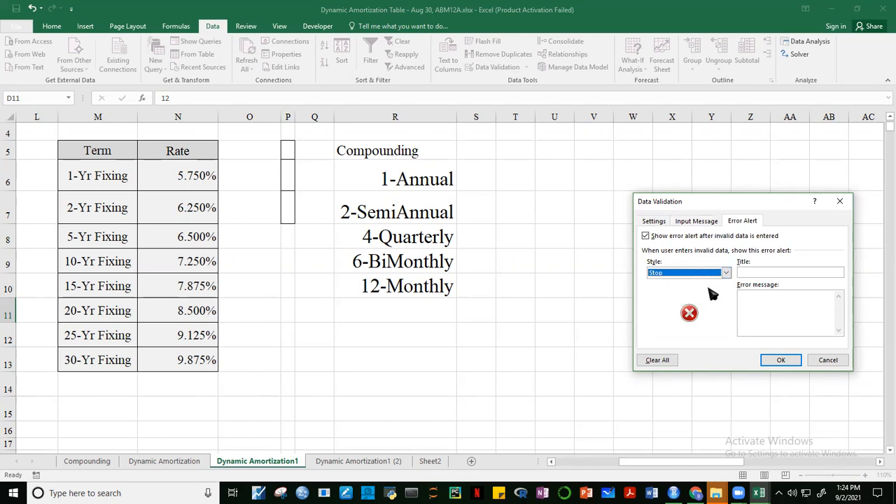
left_click(790, 308)
type("Please choose")
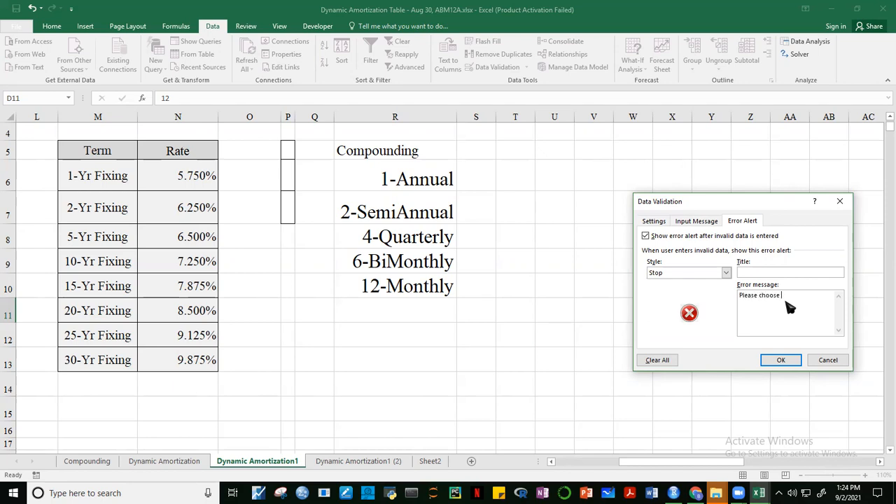
type(" from the Li")
type("S")
key("BackSpace")
type("Sabi nang p")
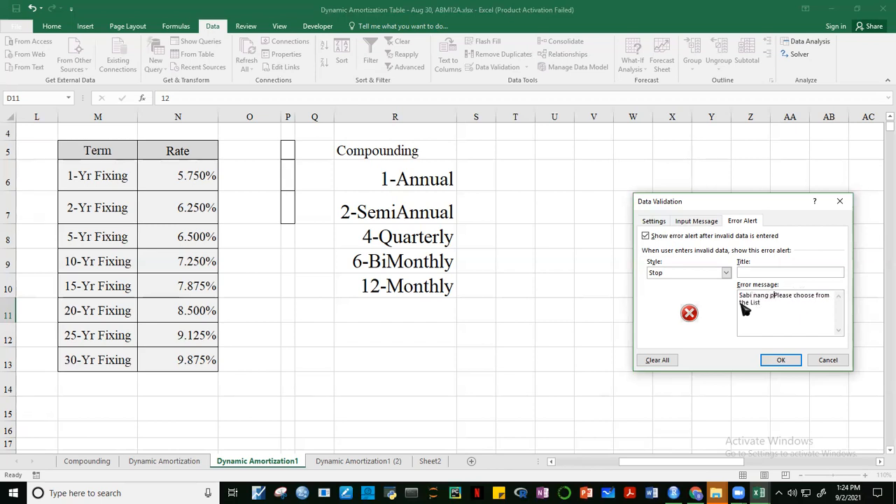
type("iliin lang")
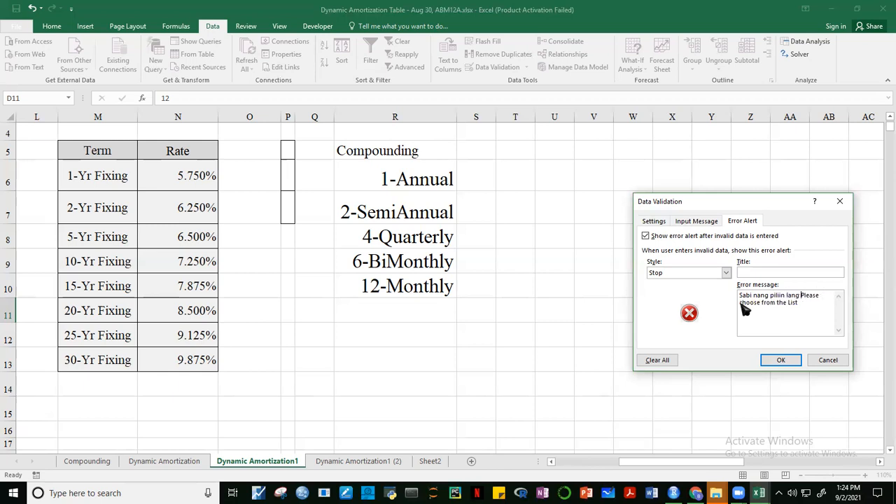
type(" yung nasa ")
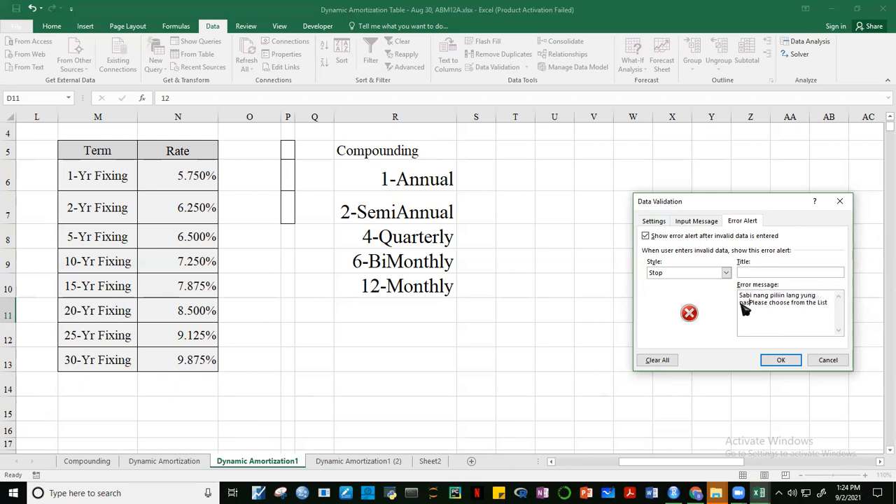
type("list.")
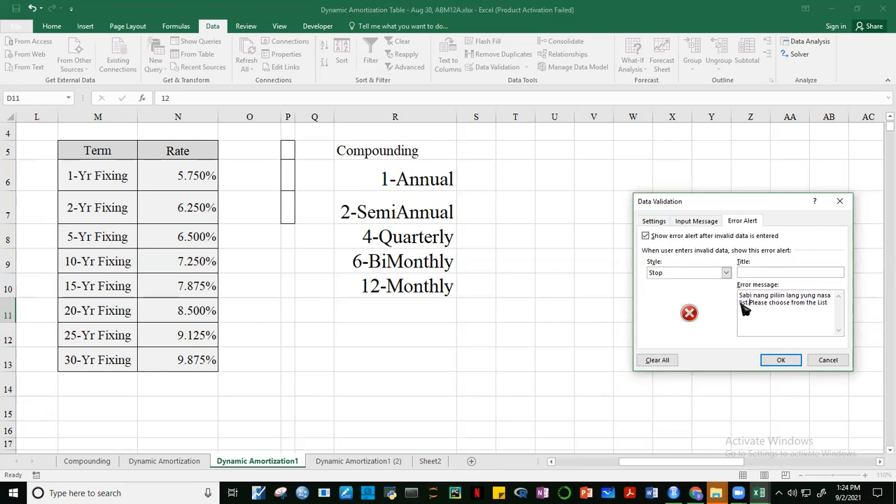
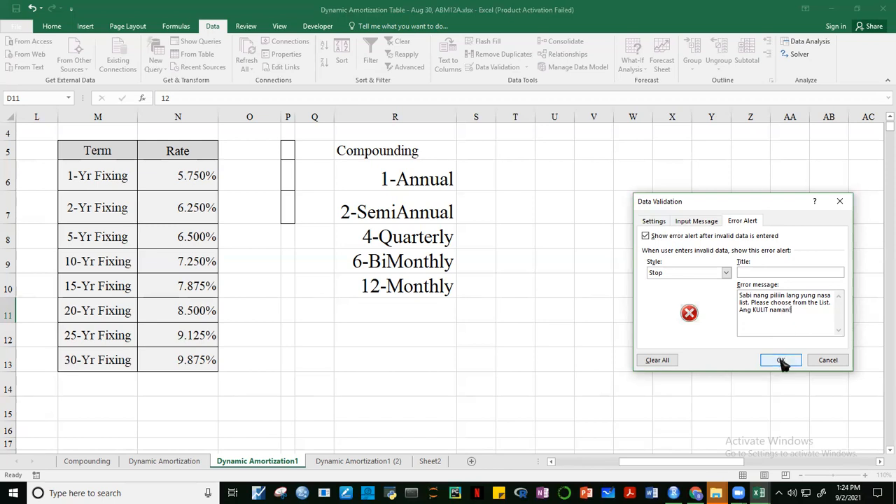
left_click(781, 361)
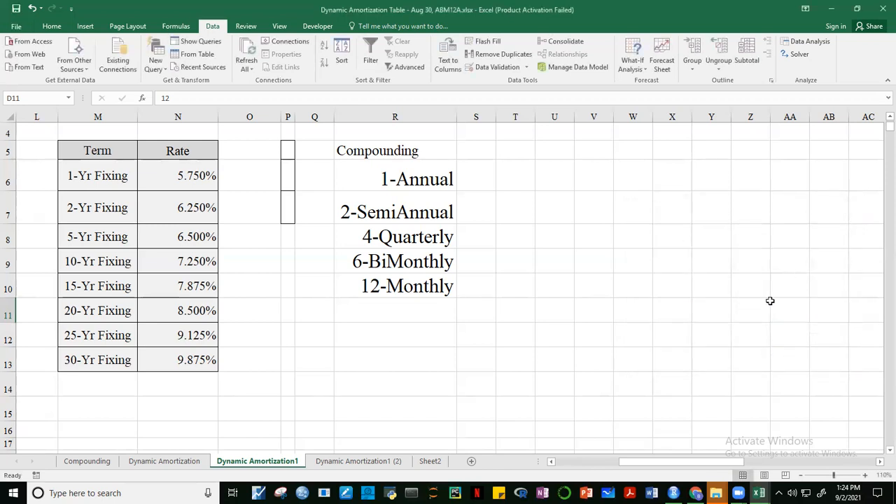
- Choose 4-Quarterly from the drop-down list of the Periods / year cell D11
left_click(496, 466)
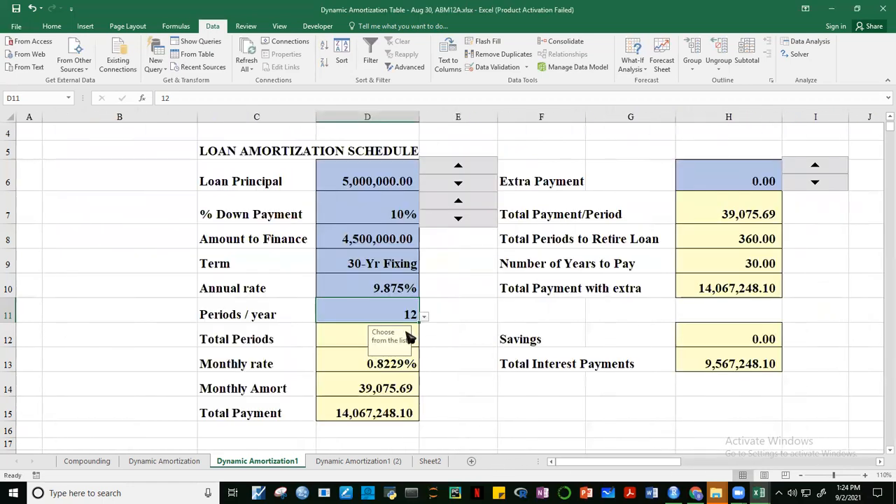
left_click(448, 319)
left_click(395, 314)
left_click(424, 316)
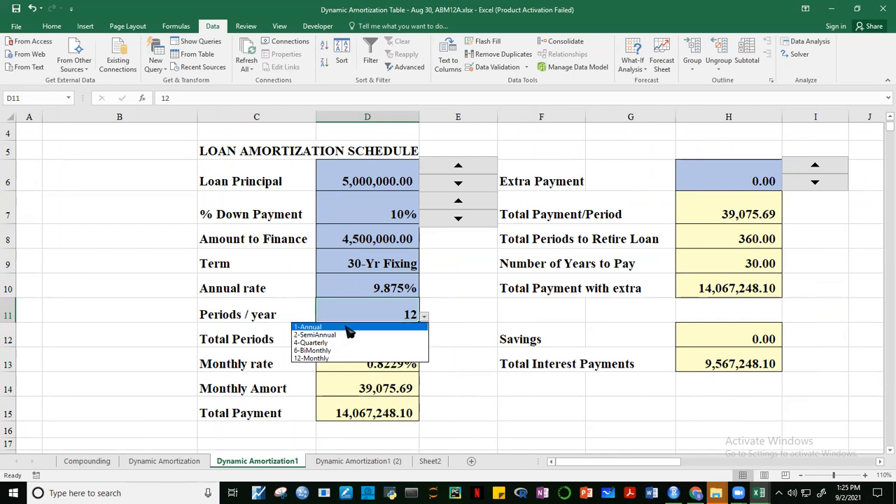
left_click(335, 343)
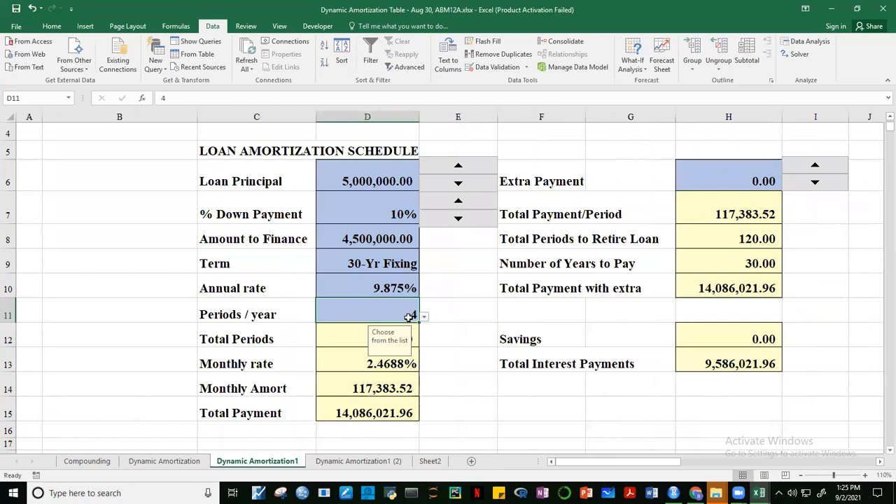
key("ctrl+1")
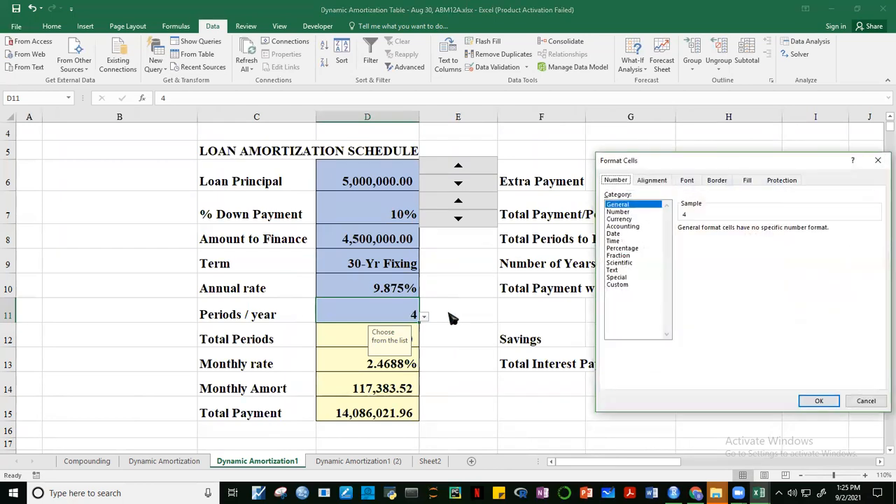
left_click(614, 284)
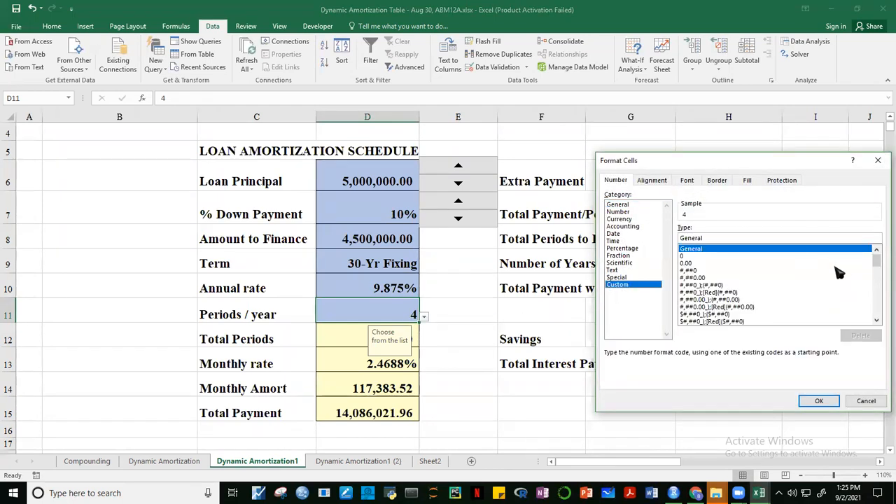
left_click_drag(876, 257, 885, 313)
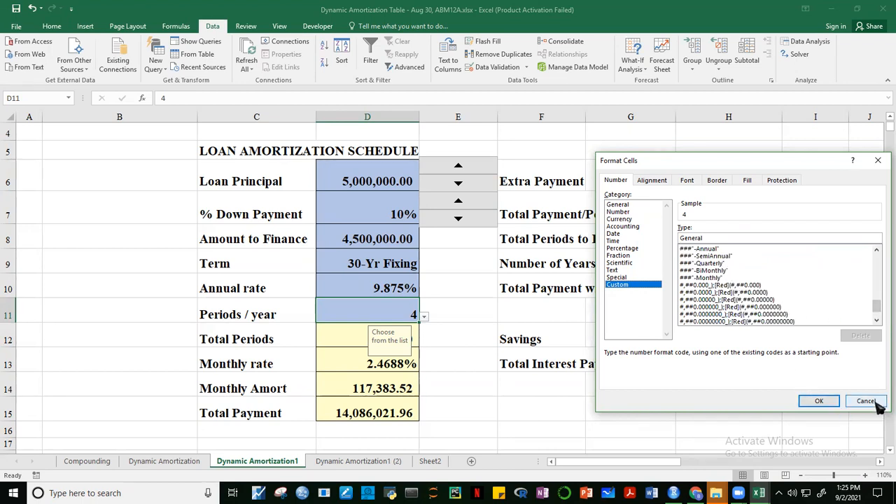
left_click(876, 402)
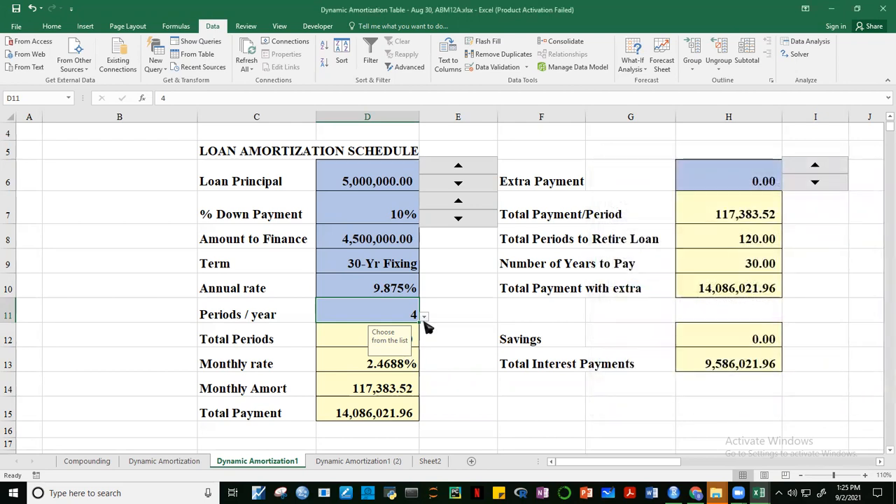
- Choose 12-Monthly from the drop-down list of the Periods / year cell D11
scroll(292, 316, "up", 2)
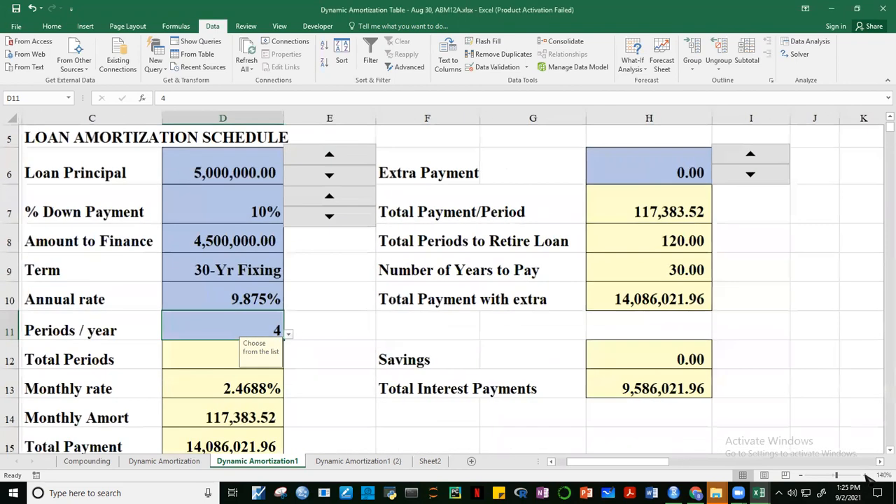
left_click(309, 327)
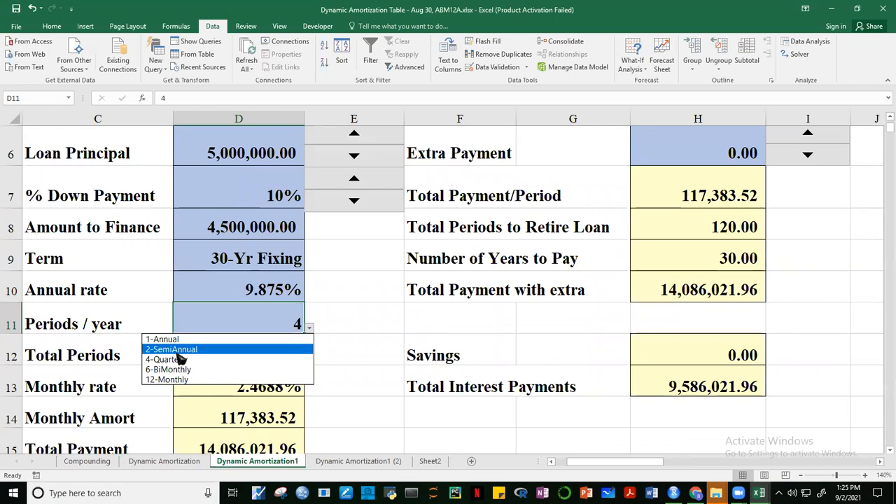
left_click(168, 379)
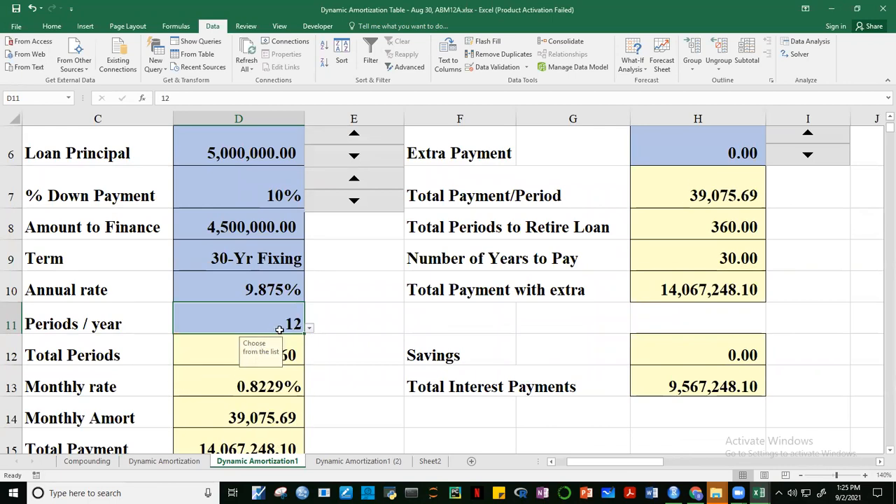
left_click(386, 329)
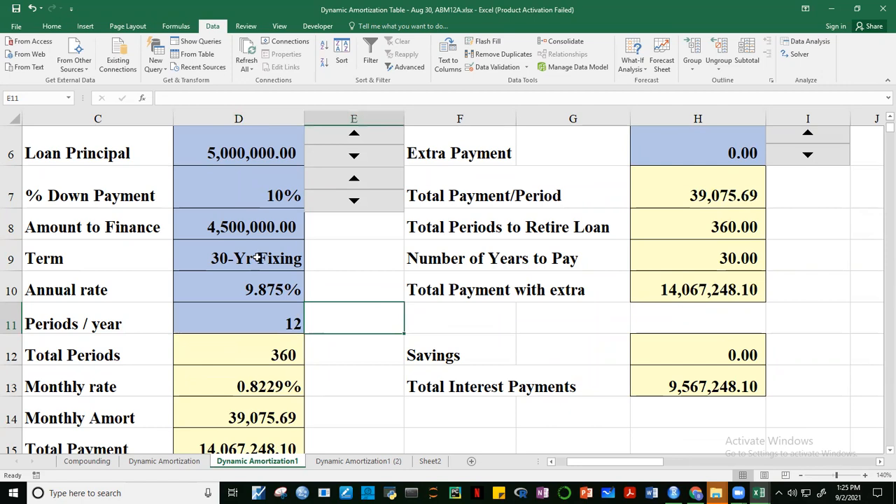
- Switch the Periods / year cell D11 to 2-SemiAnnual from its list and check the recalculated loan figures
left_click(276, 324)
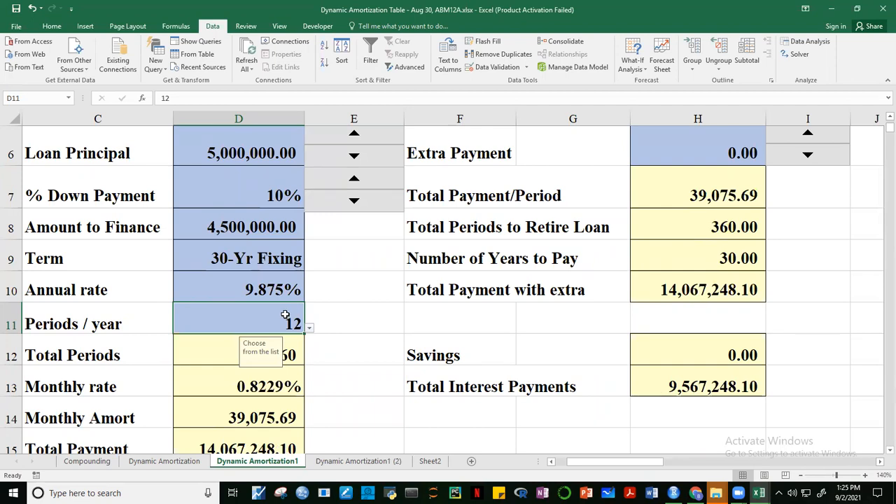
left_click(308, 327)
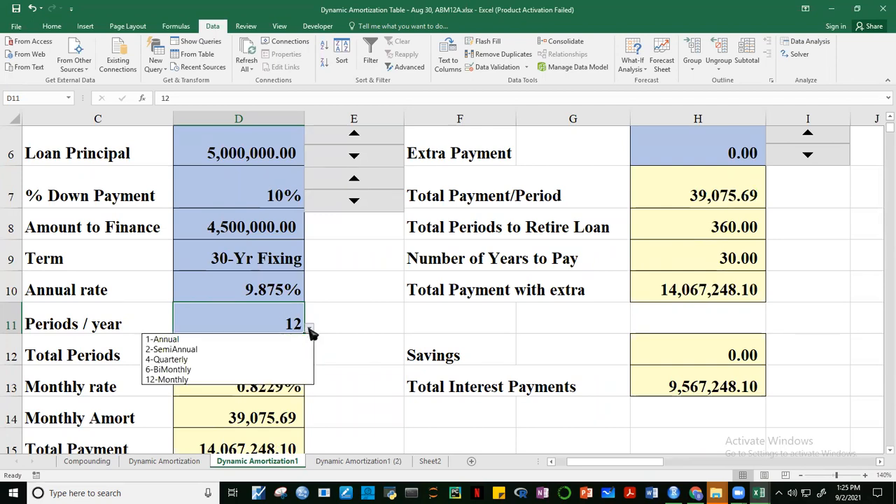
left_click(204, 349)
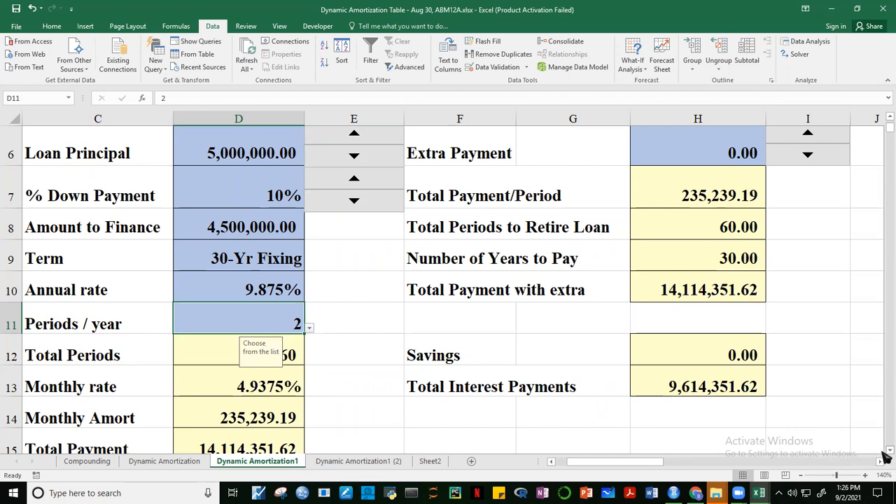
left_click(889, 450)
left_click(889, 450)
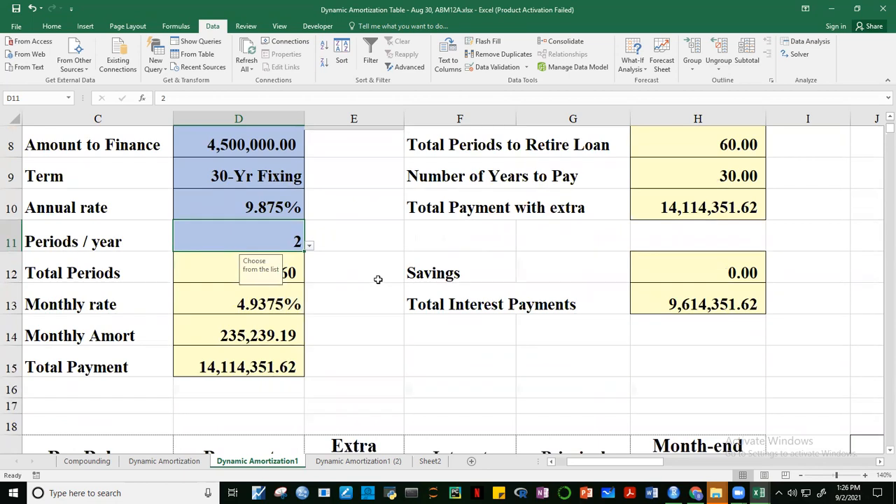
left_click(889, 117)
left_click(888, 116)
left_click(889, 117)
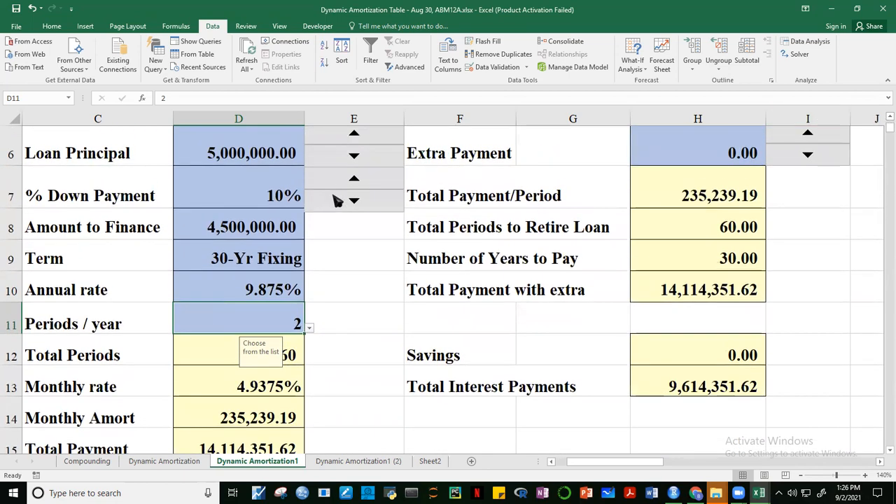
- Test the validation of D11 by trying to enter the invalid text "Excel", and cancel the entry
left_click(309, 327)
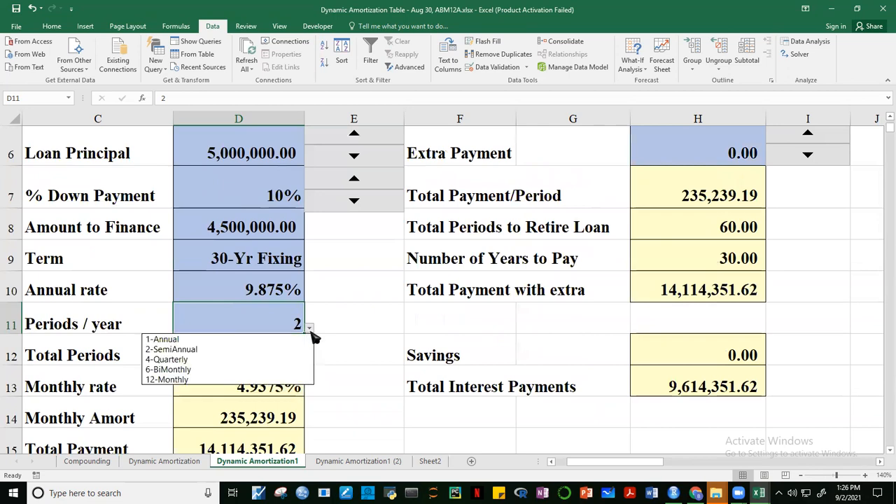
left_click(277, 319)
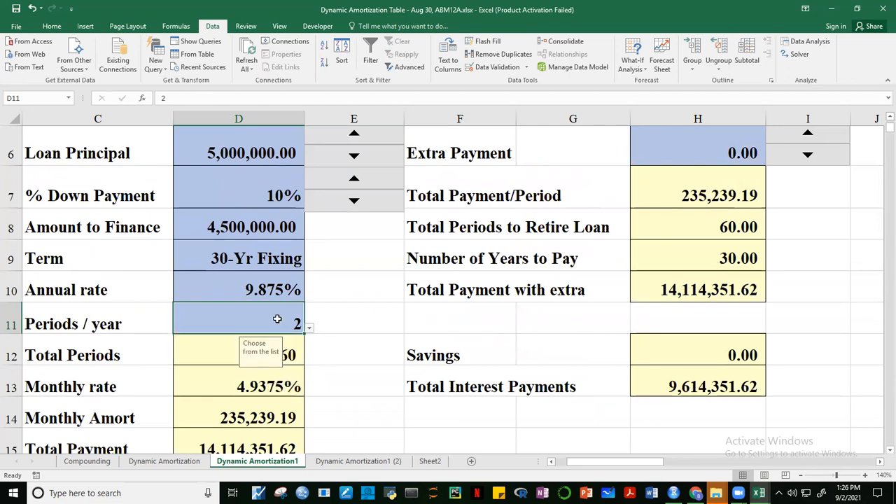
type("Excel")
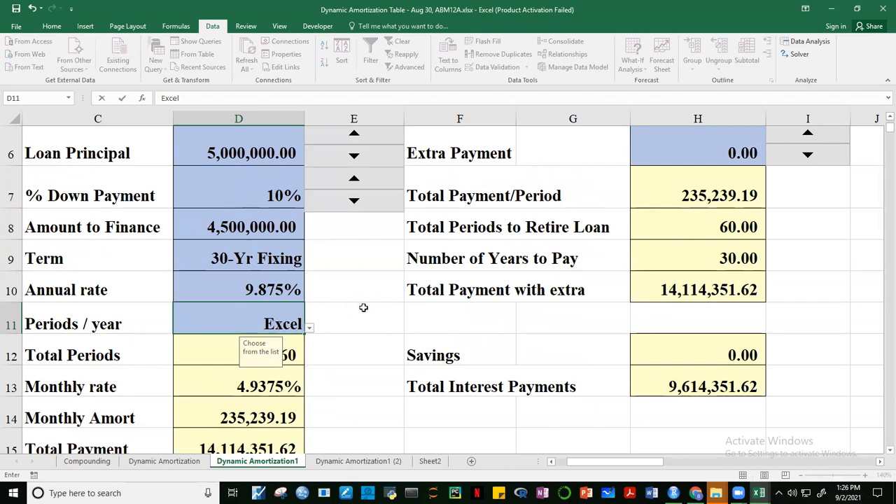
left_click(363, 308)
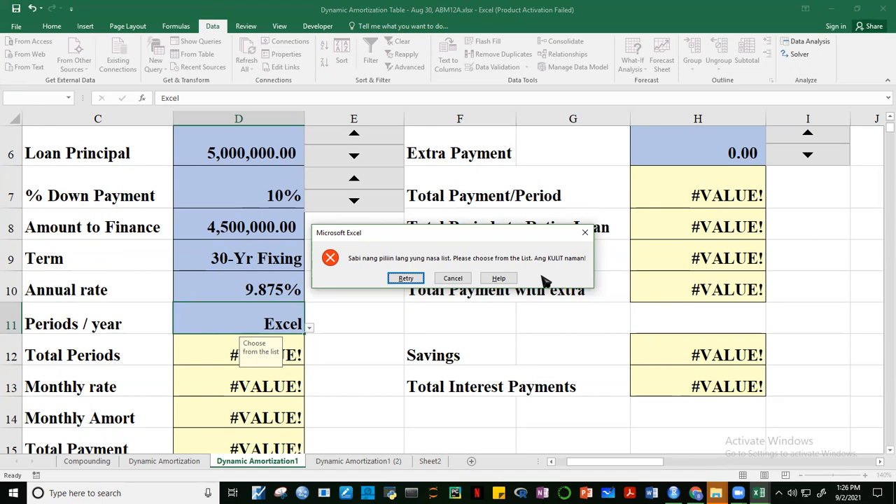
left_click(452, 279)
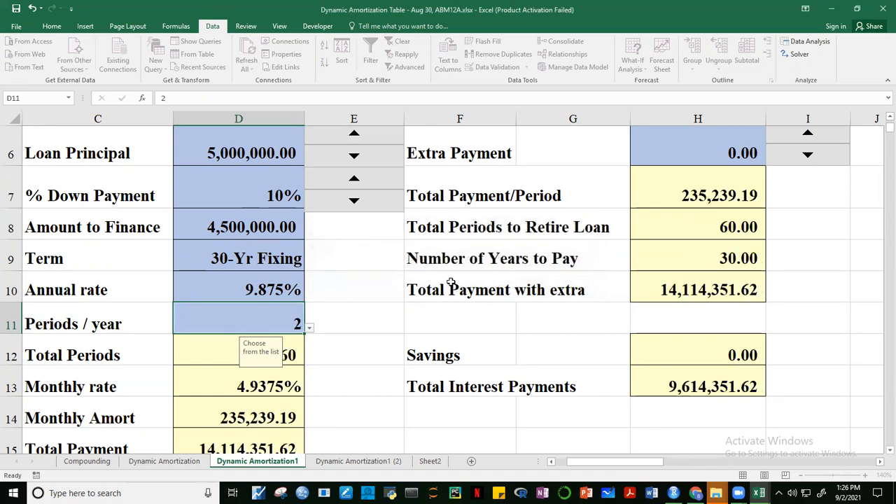
- Set the Periods / year cell D11 to 12-Monthly from its validation list
left_click(309, 326)
left_click(203, 379)
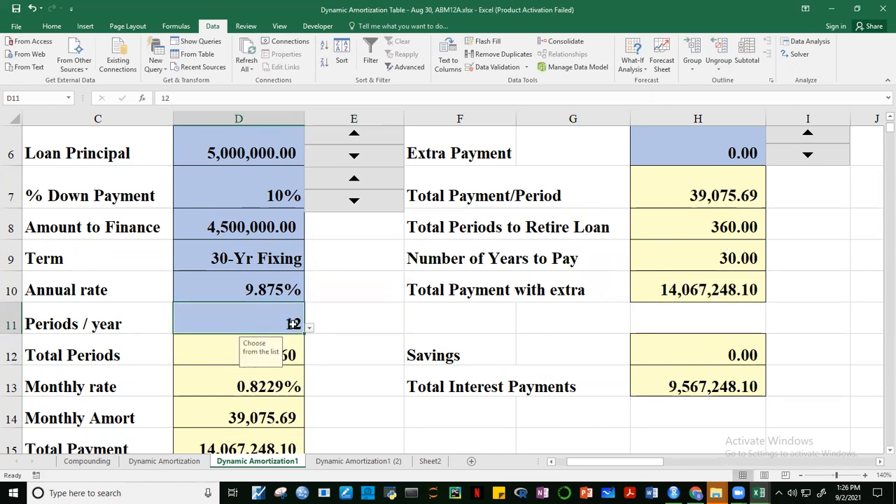
left_click(769, 330)
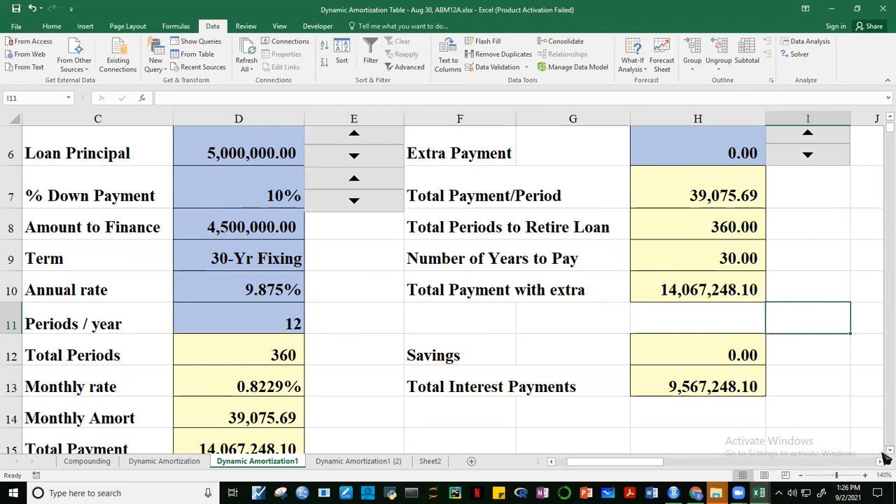
- Examine the loan inputs, the computed periods, rate and payments, and the start of the amortization schedule
left_click(889, 450)
left_click(889, 451)
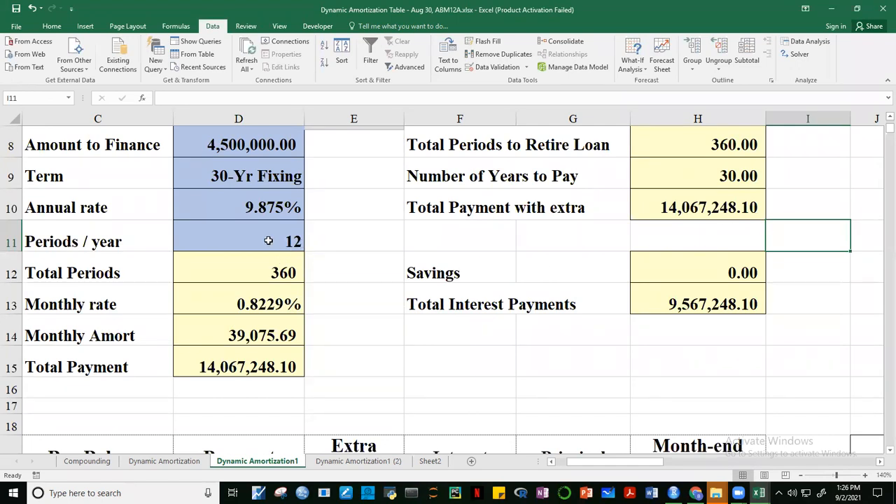
left_click(268, 241)
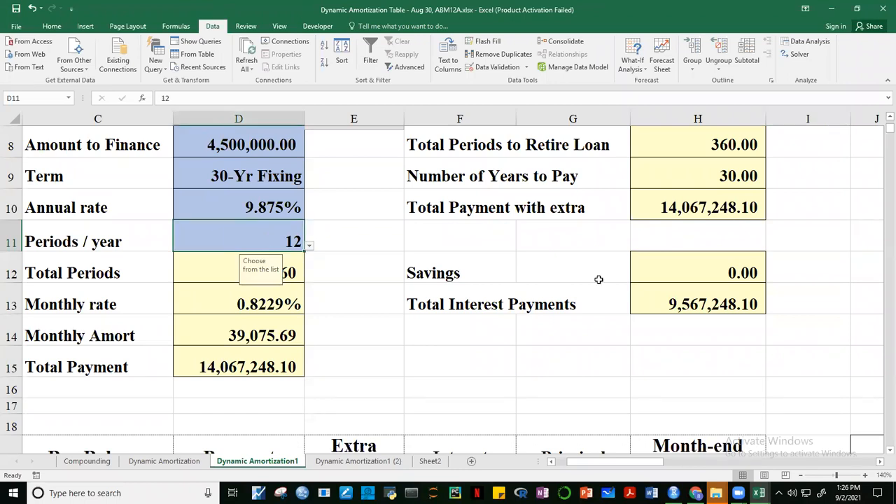
left_click(829, 300)
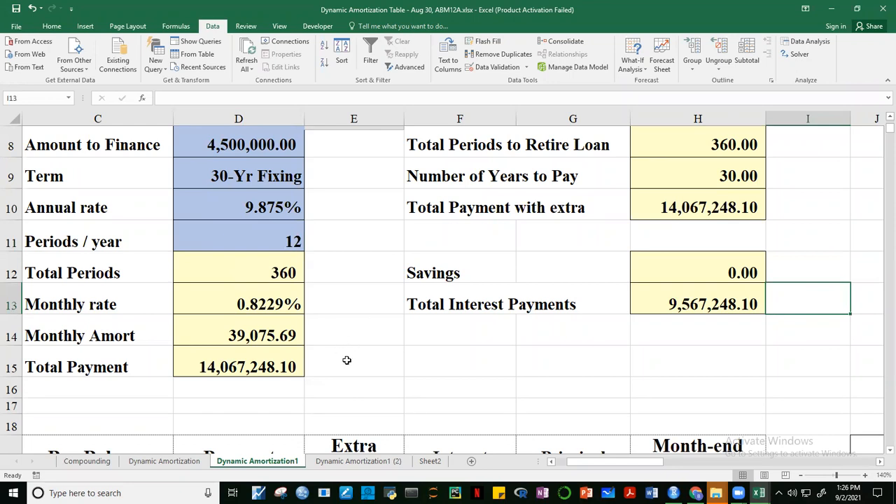
left_click(346, 361)
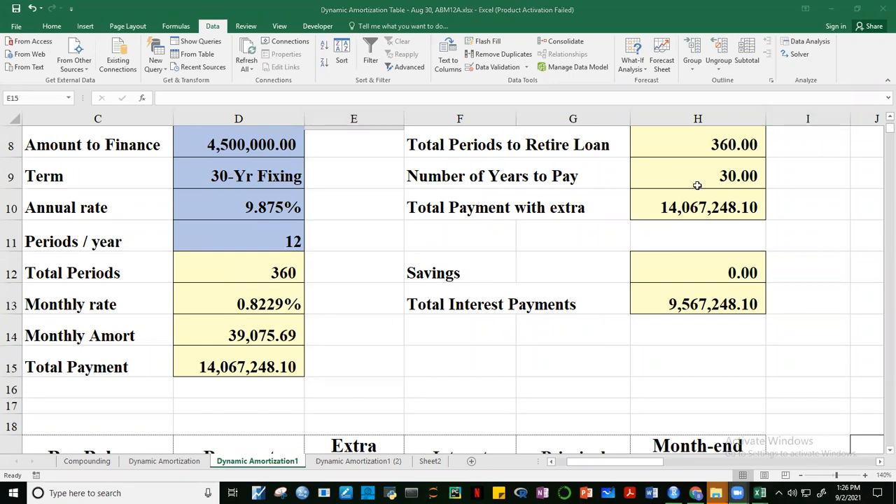
left_click(883, 121)
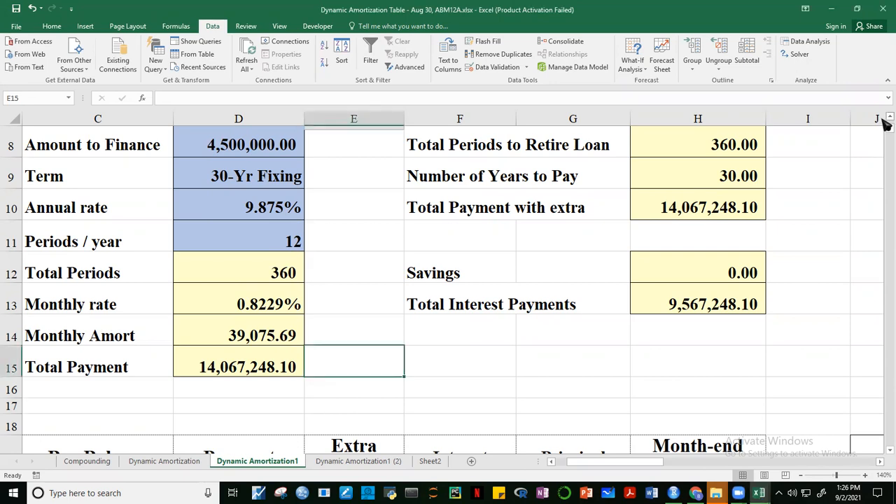
left_click(844, 201)
left_click(887, 451)
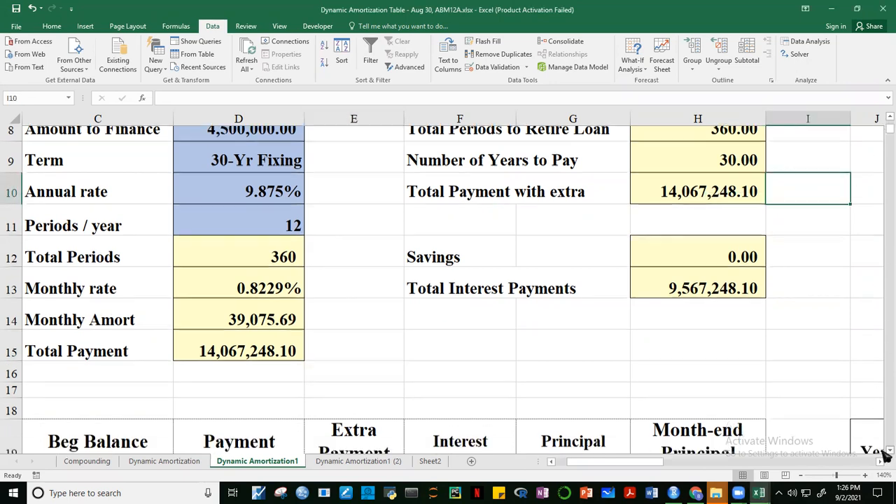
left_click(888, 452)
left_click(888, 117)
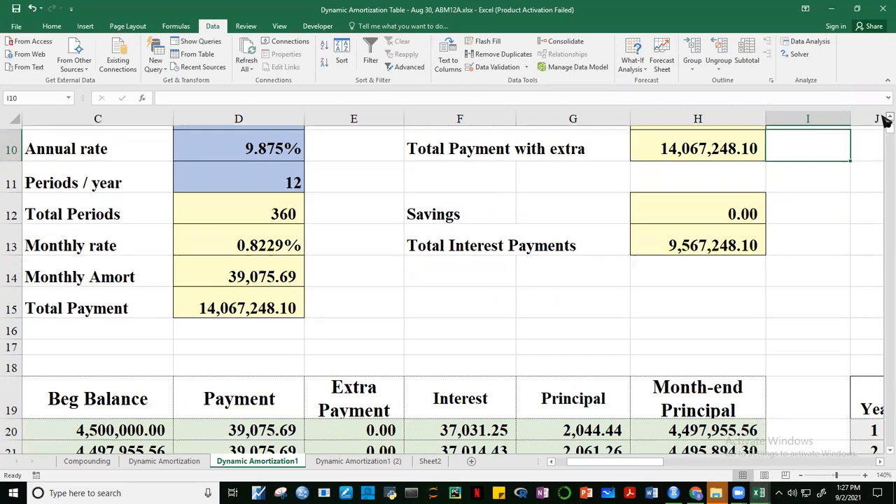
left_click(887, 118)
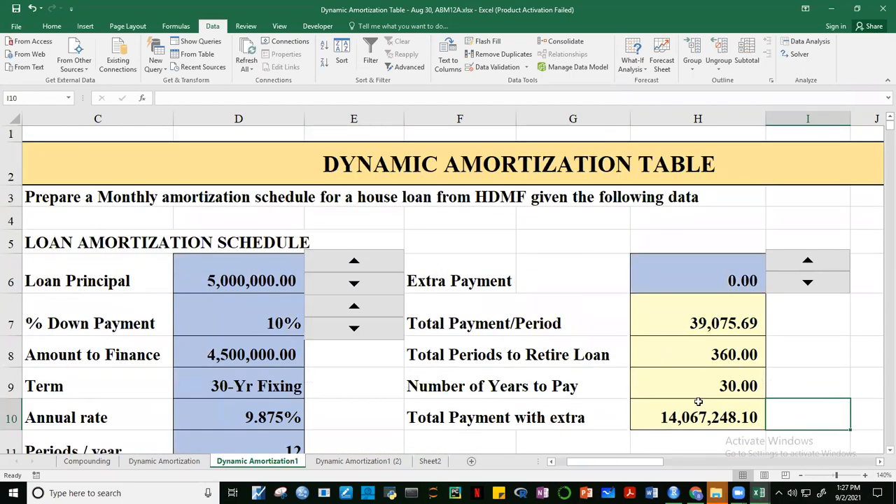
- Step the Extra Payment in H6 up and back down to 1,000.00, and check the savings and interest totals
left_click(887, 451)
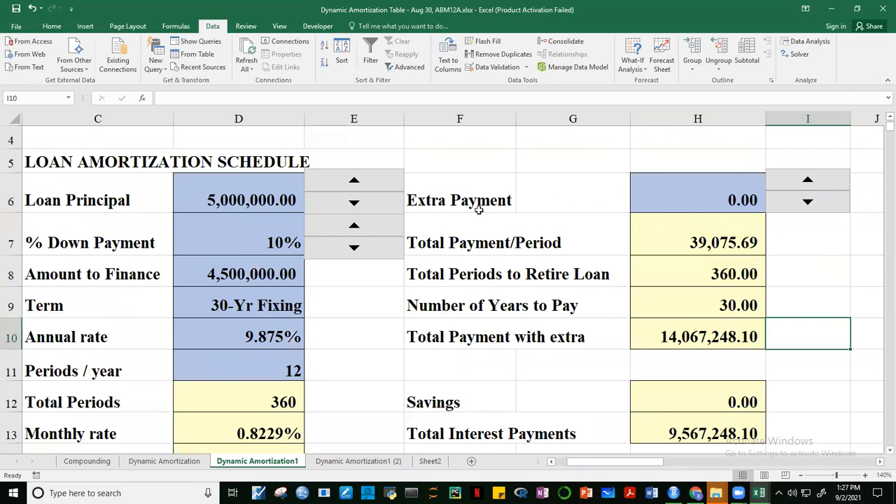
left_click(808, 181)
left_click(808, 182)
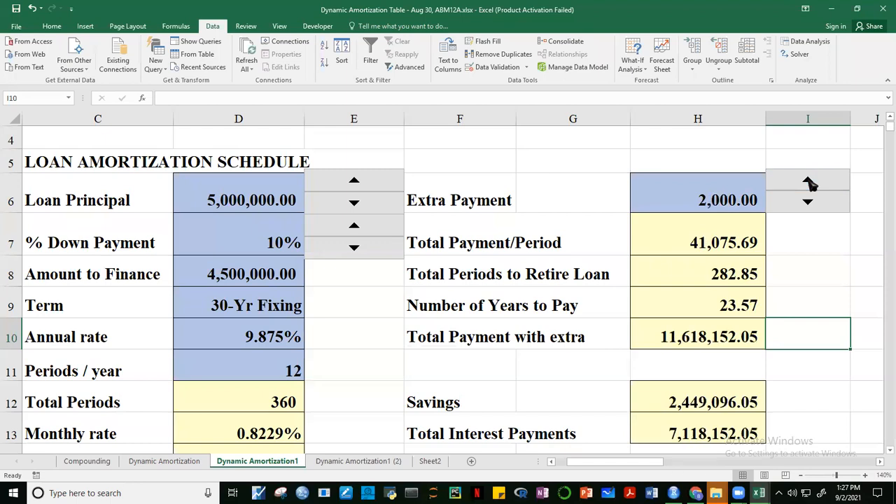
left_click(809, 182)
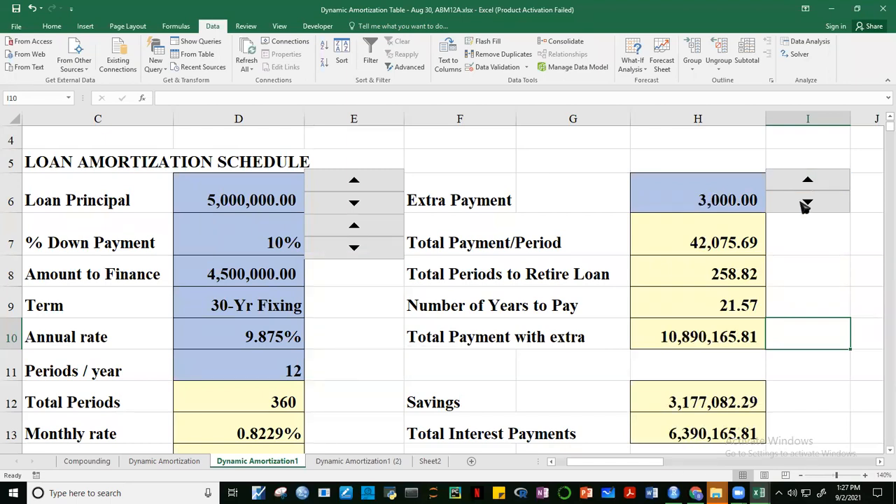
left_click(808, 183)
left_click(808, 183)
left_click(808, 182)
left_click(809, 203)
left_click(809, 203)
left_click(809, 203)
left_click(809, 203)
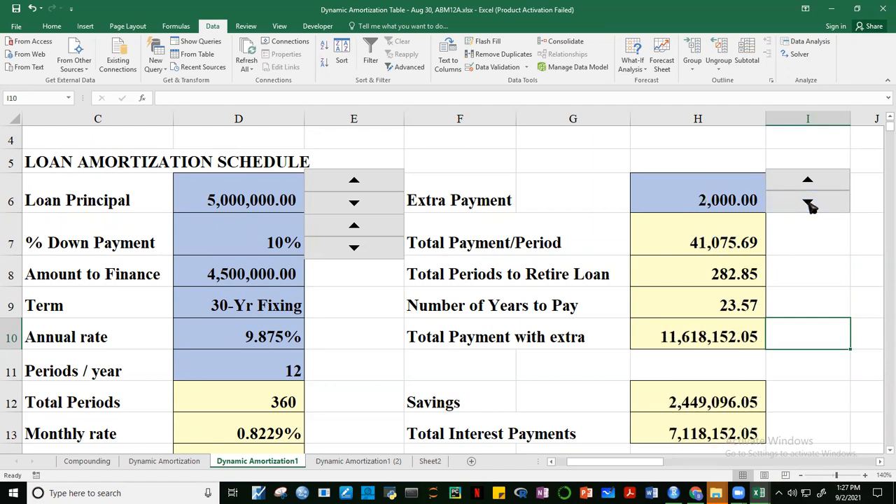
left_click(809, 203)
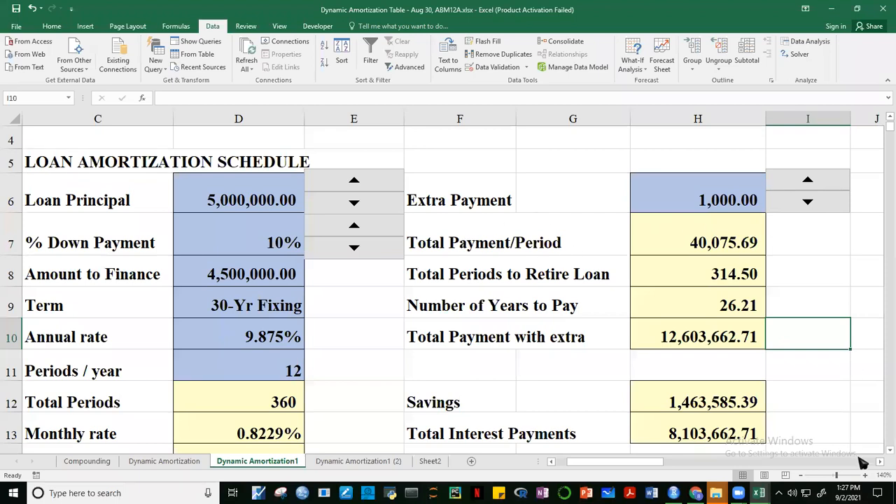
left_click(888, 451)
left_click(888, 451)
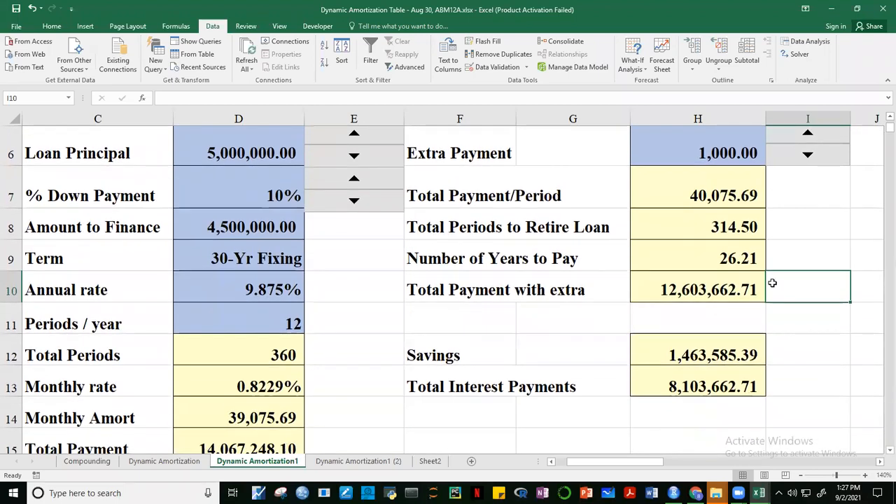
left_click(888, 450)
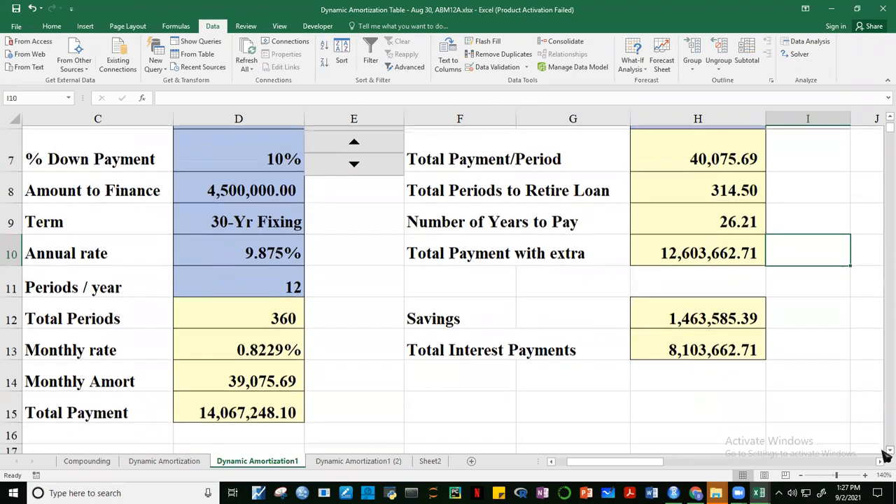
- Look over the savings and interest totals down to the schedule headings, and inspect the Monthly Amort formula in D14
left_click(888, 450)
left_click(888, 451)
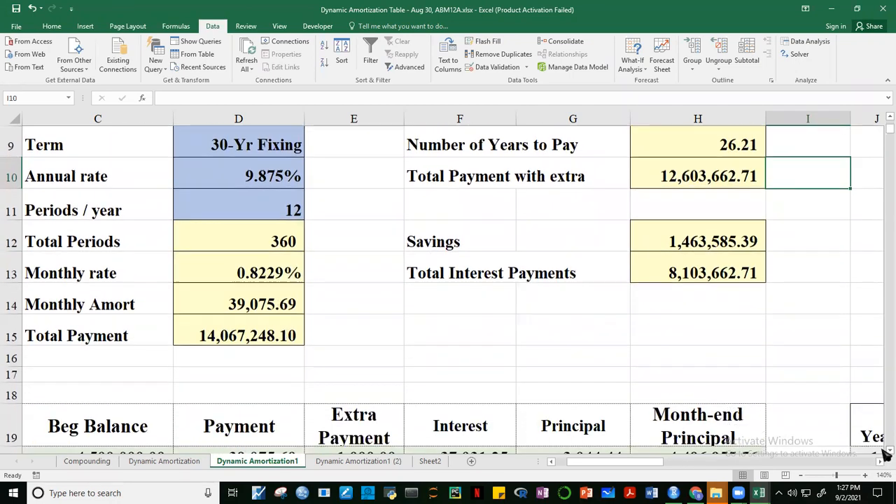
left_click(888, 116)
left_click(888, 116)
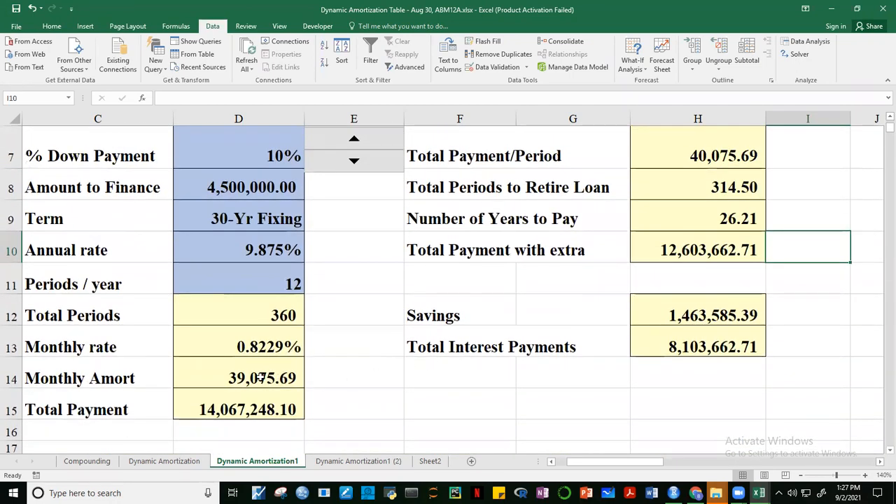
left_click(260, 377)
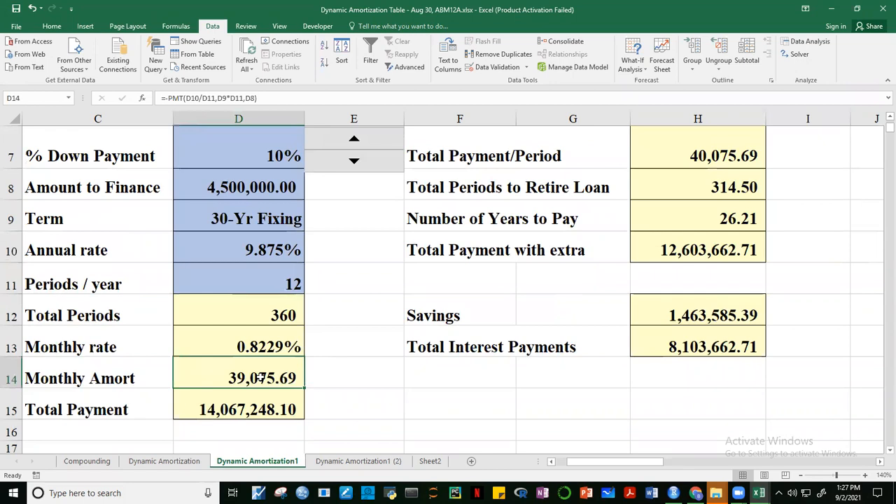
- Examine the Extra Payment in H6 and the Total Payment/Period formula in H7, leaving the formula unedited
left_click(889, 117)
left_click(889, 117)
left_click(888, 116)
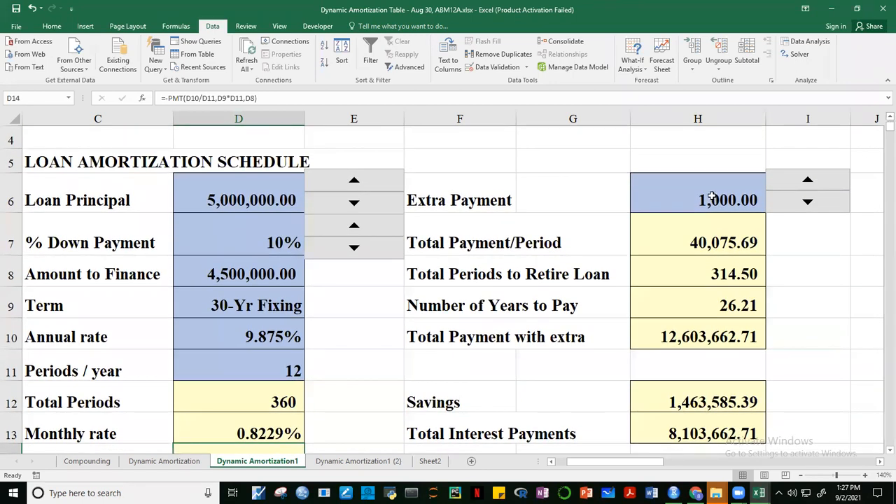
left_click(711, 197)
left_click(747, 248)
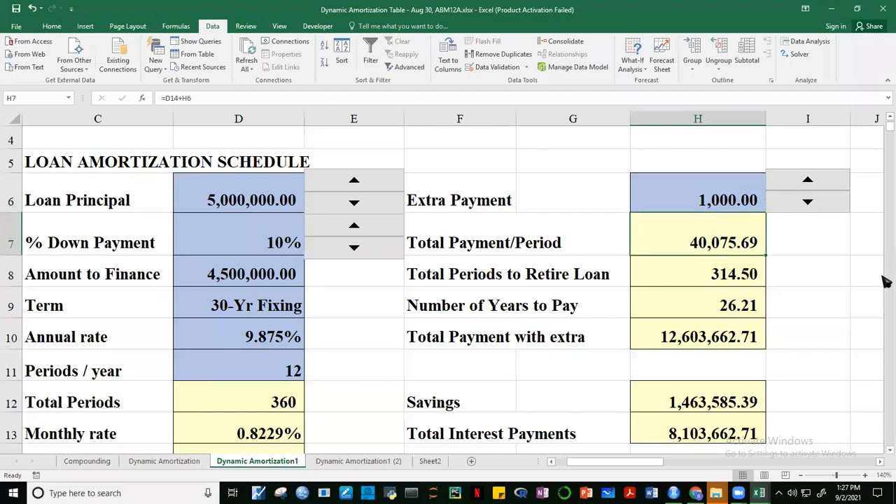
key("F2")
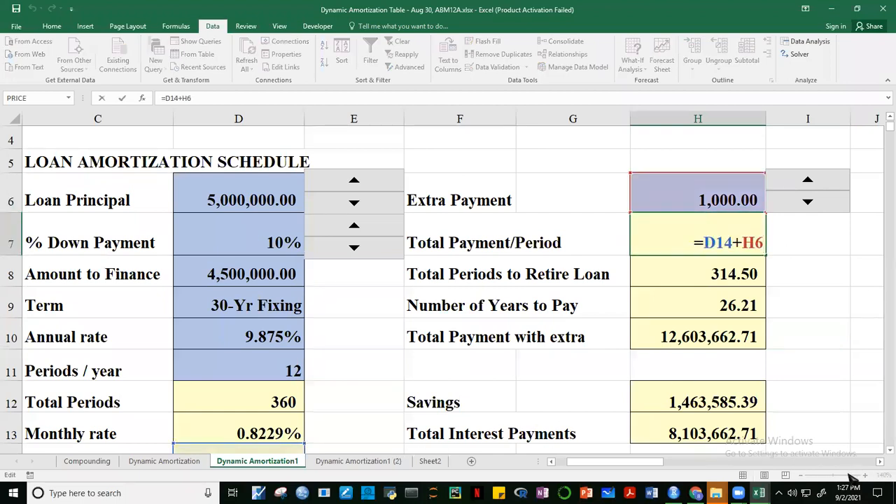
key("Escape")
- Trace the H7 formula to its two source cells, Monthly Amort in D14 and Extra Payment in H6
left_click(800, 475)
left_click(801, 475)
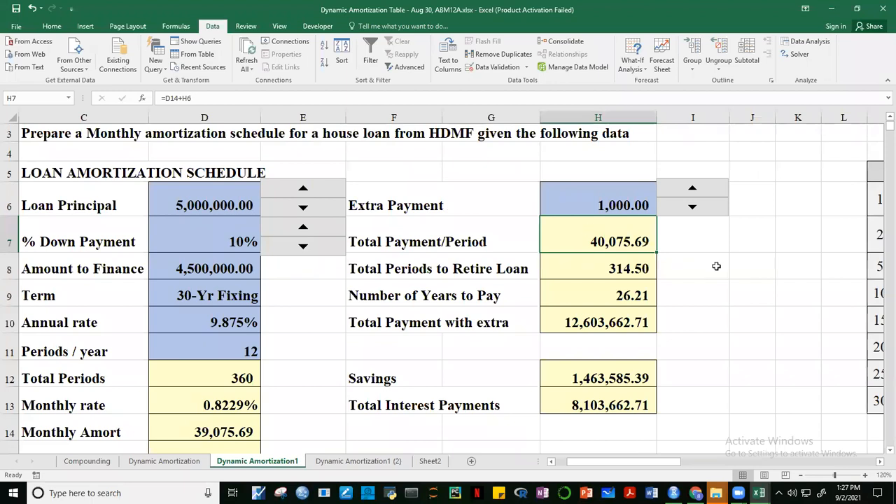
key("F2")
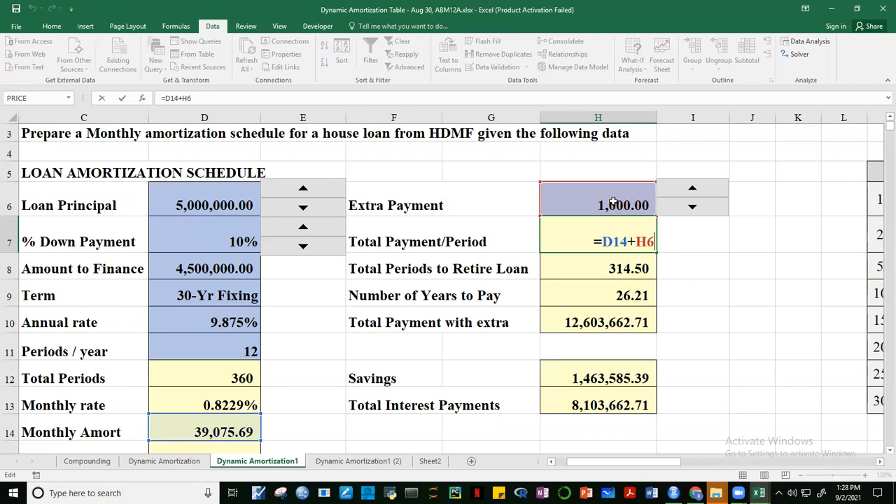
key("ctrl+Return")
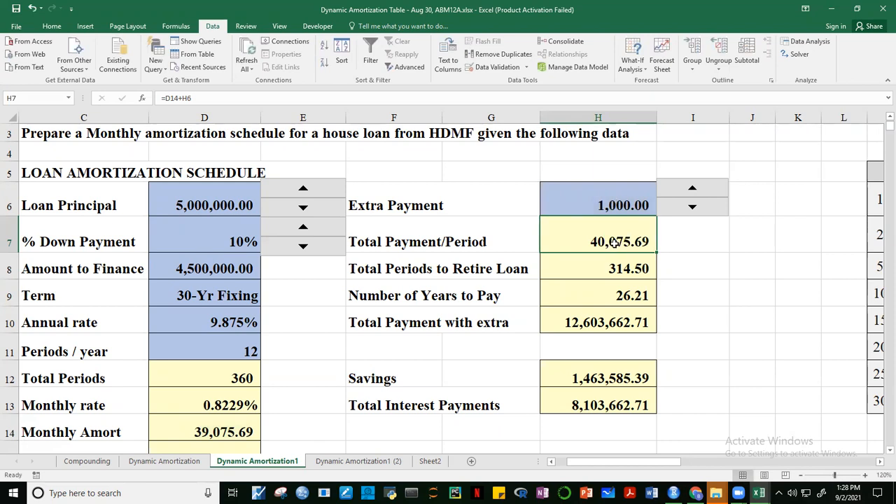
left_click(208, 434)
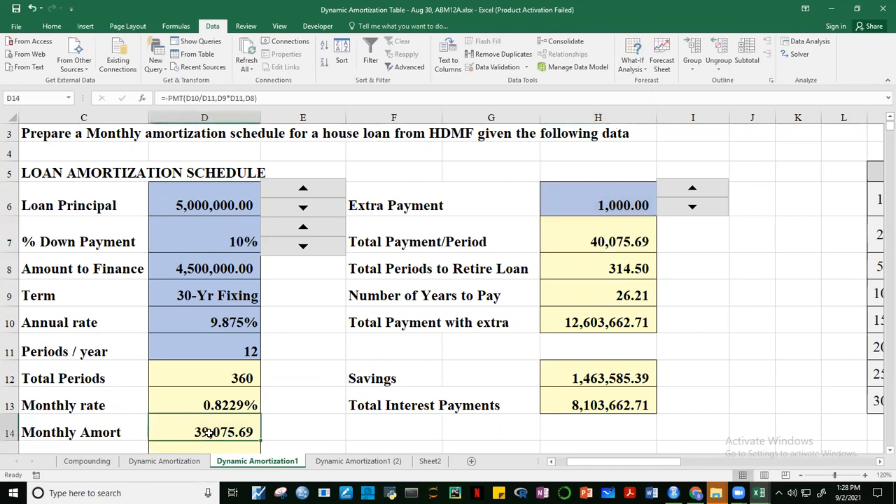
left_click(643, 211)
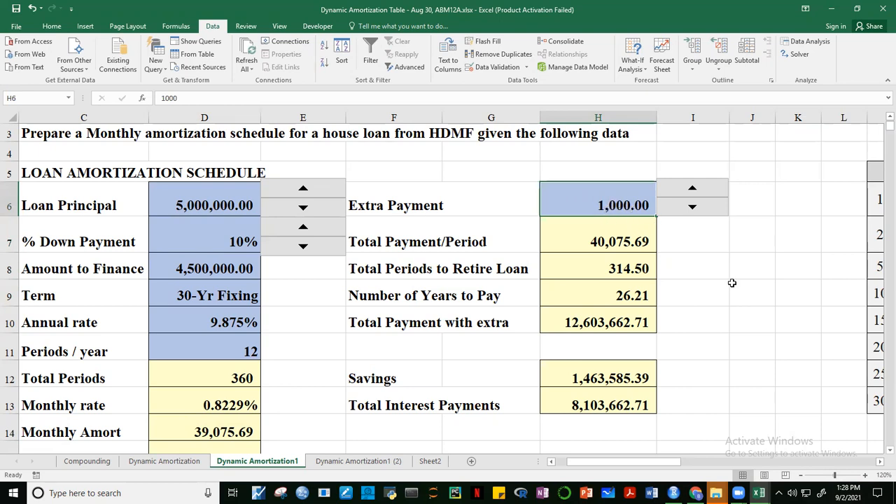
- Check the Extra Payment column in the amortization schedule, and return to the loan summary
left_click(887, 451)
left_click(888, 451)
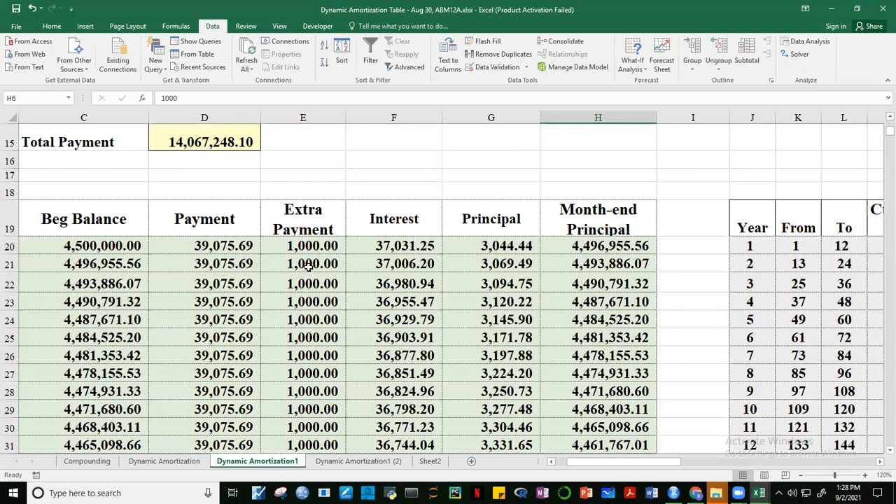
left_click(886, 118)
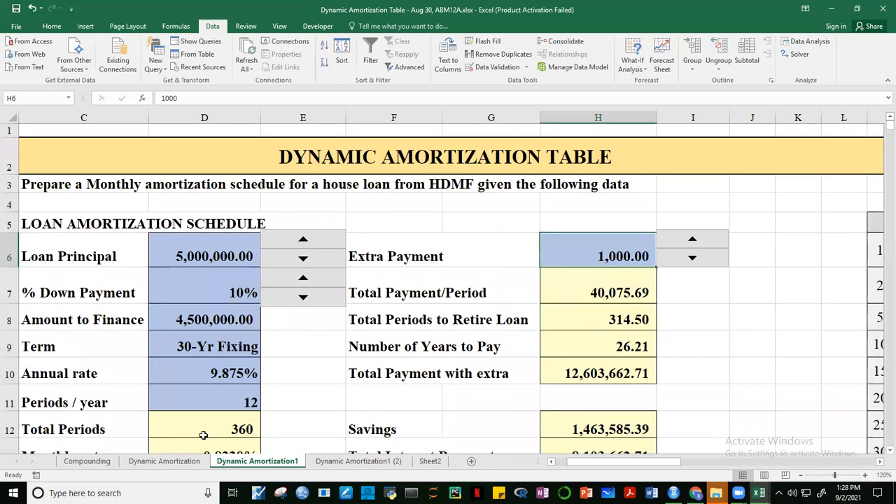
left_click(765, 365)
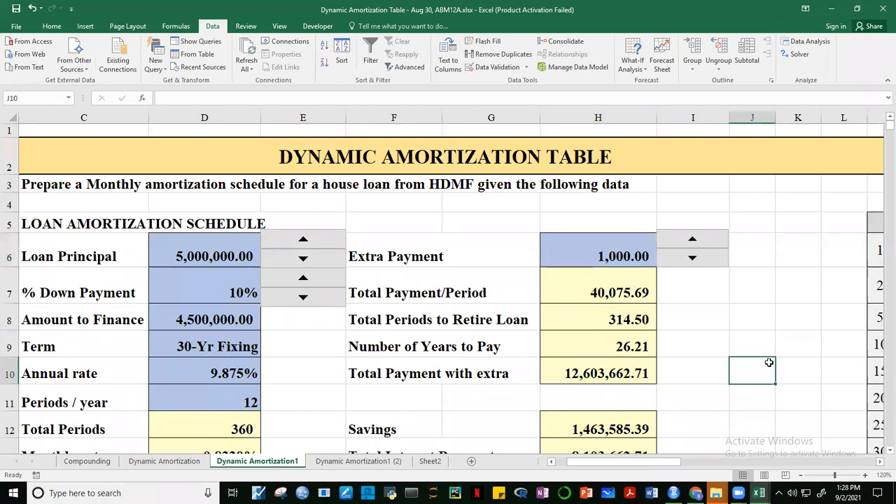
- Inspect the Total Payment/Period formula in H7 and the Total Periods formula in D12
left_click(593, 292)
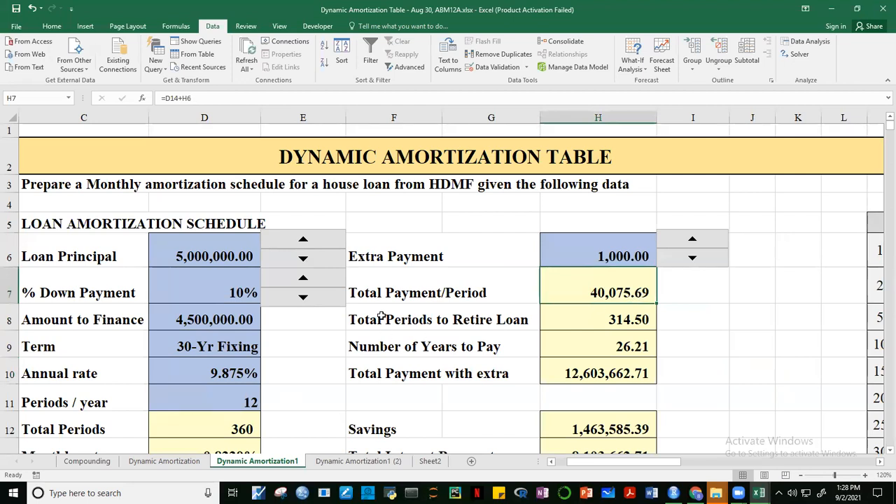
scroll(884, 460, "down", 2)
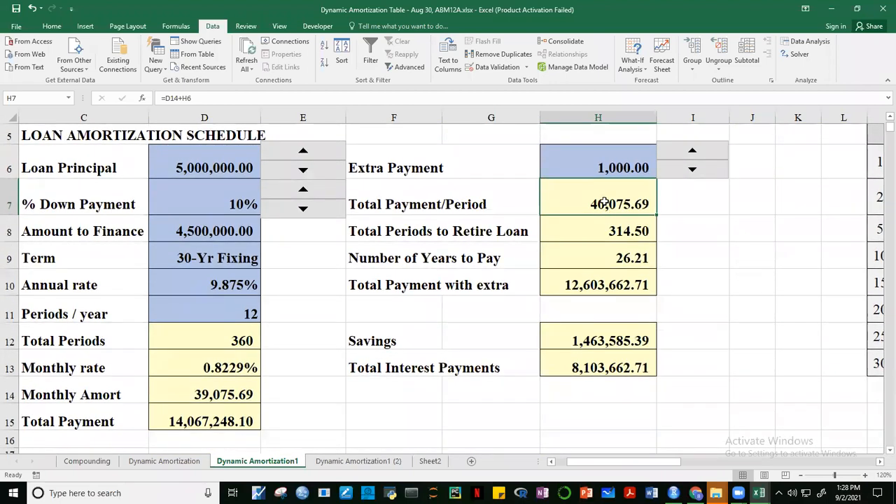
left_click(232, 341)
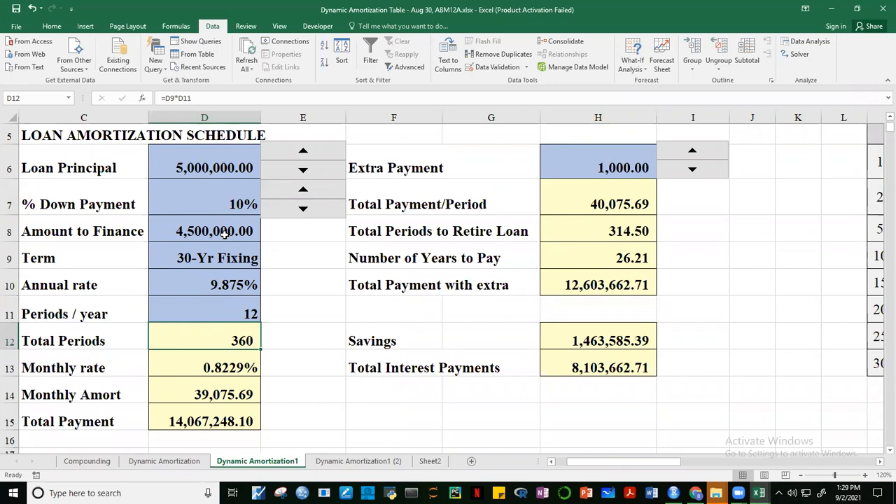
- Examine the rate, payment and present value arguments of the NPER formula in H8, leaving the formula as it is
left_click(622, 231)
key("F2")
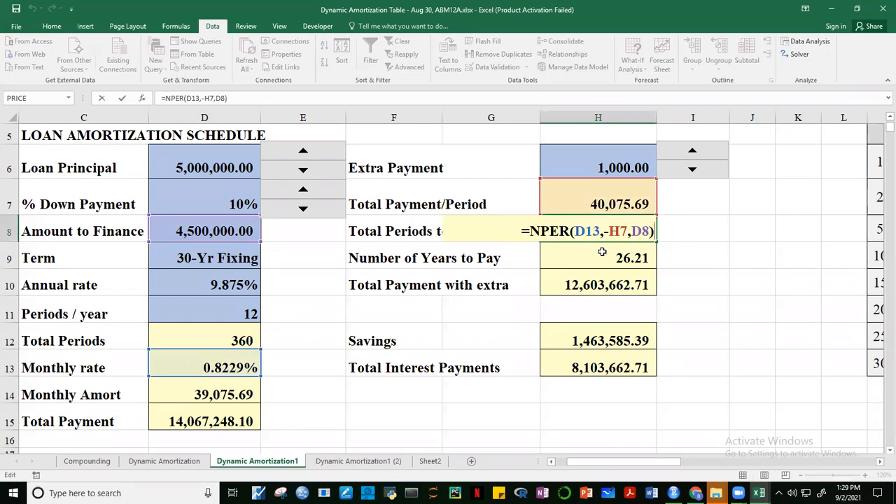
left_click(587, 237)
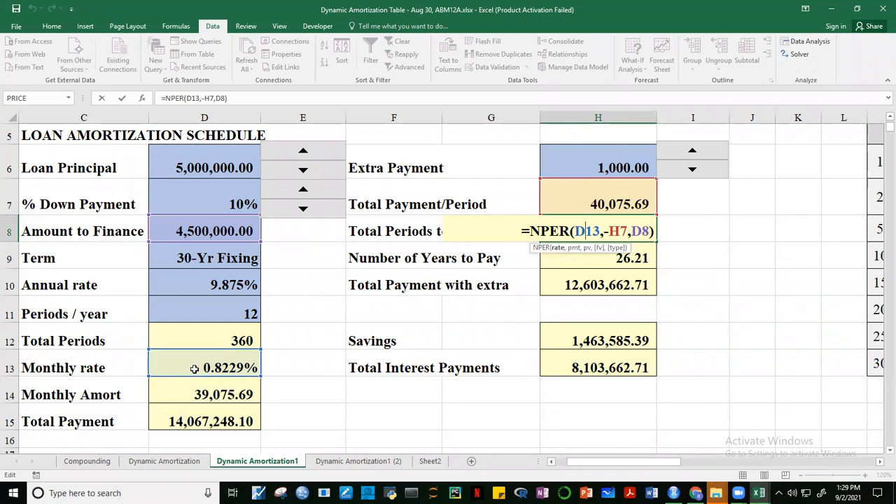
left_click(612, 238)
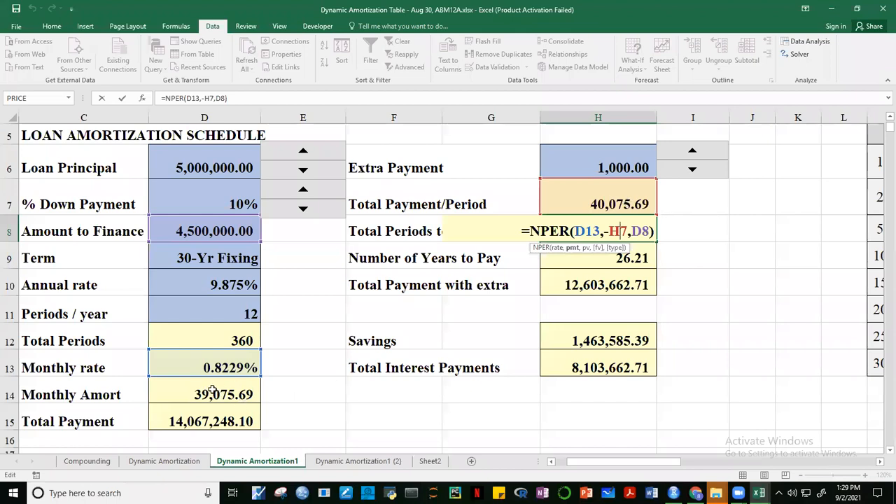
left_click(887, 117)
left_click(887, 118)
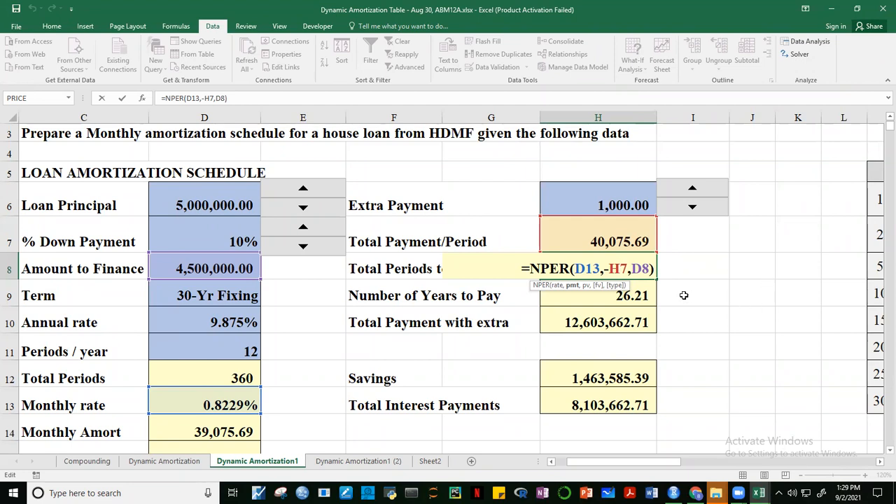
left_click(642, 271)
key("ctrl+Return")
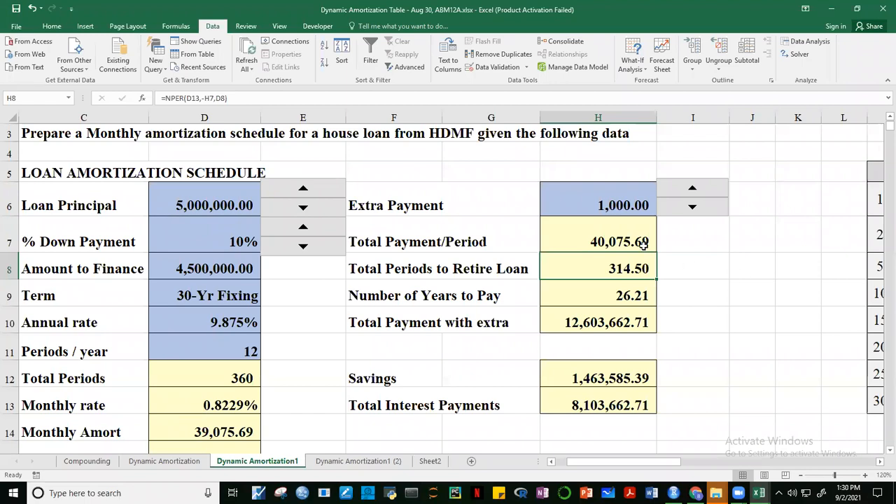
- Test the Extra Payment in H6 at 2,000.00, check the periods to retire the loan, and return it to 1,000.00
left_click(613, 200)
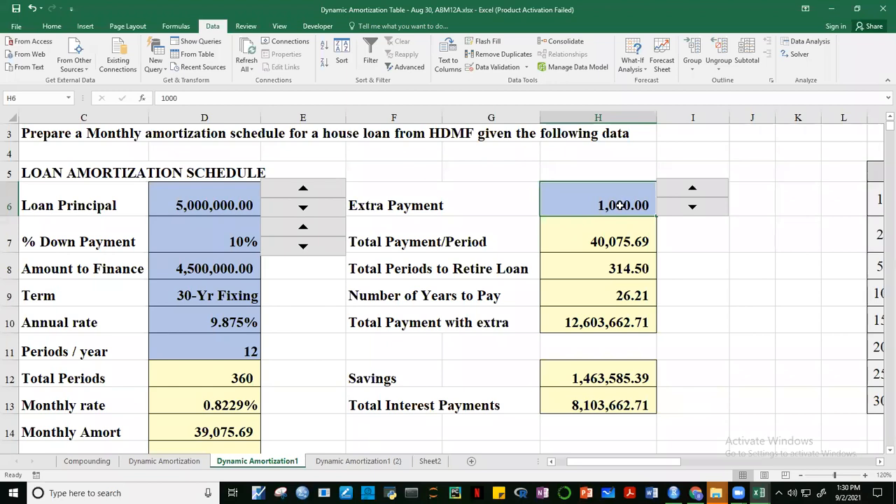
left_click(693, 191)
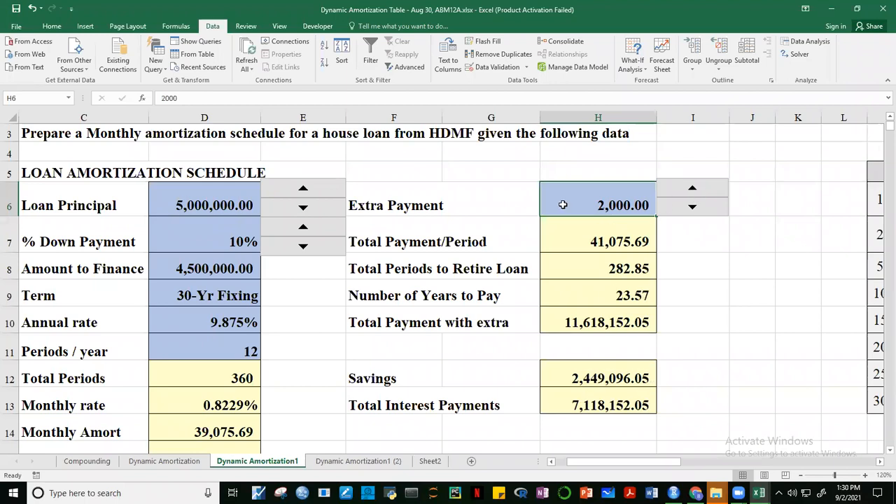
left_click(628, 269)
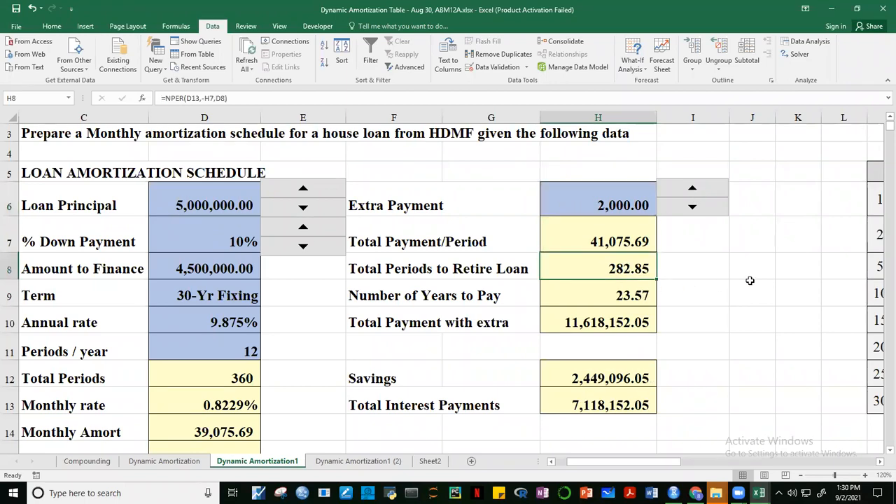
left_click(692, 206)
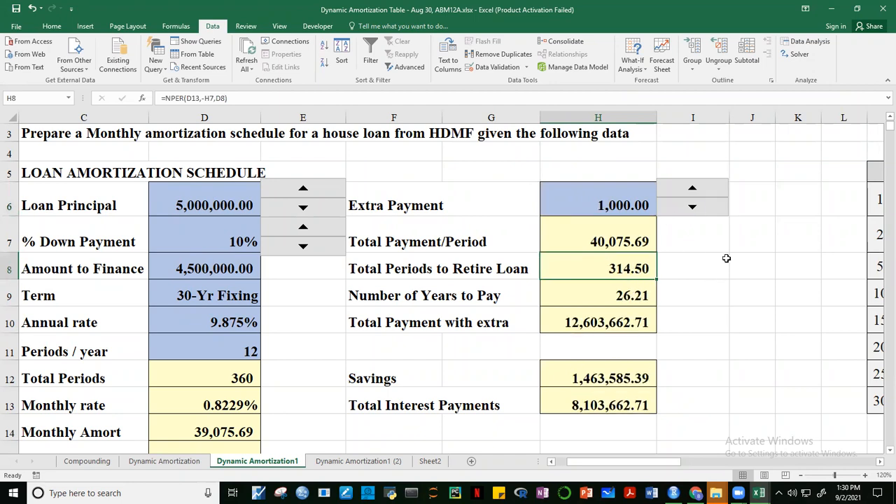
- Step the Extra Payment in H6 up to 6,000.00 to test its effect on the periods to retire the loan
left_click(692, 191)
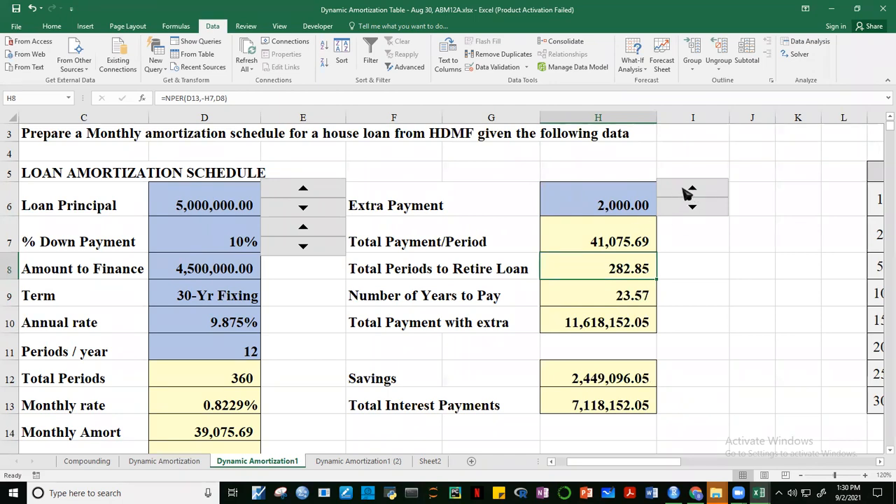
left_click(690, 192)
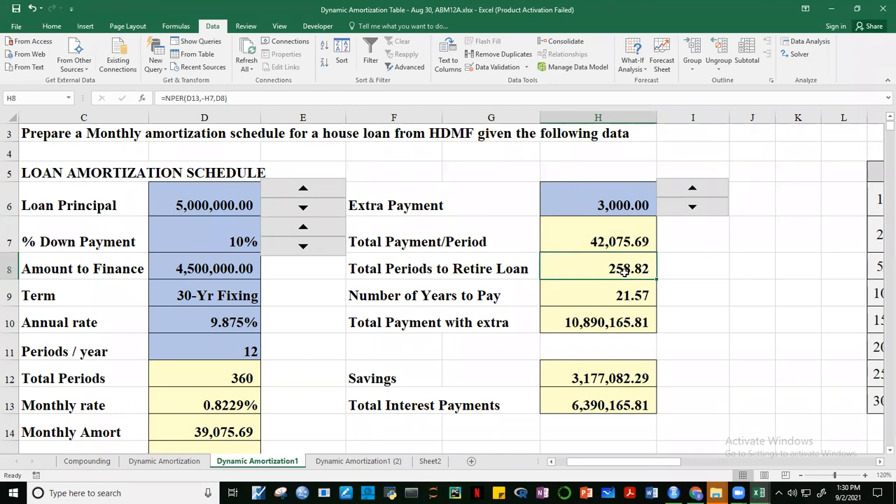
left_click(689, 191)
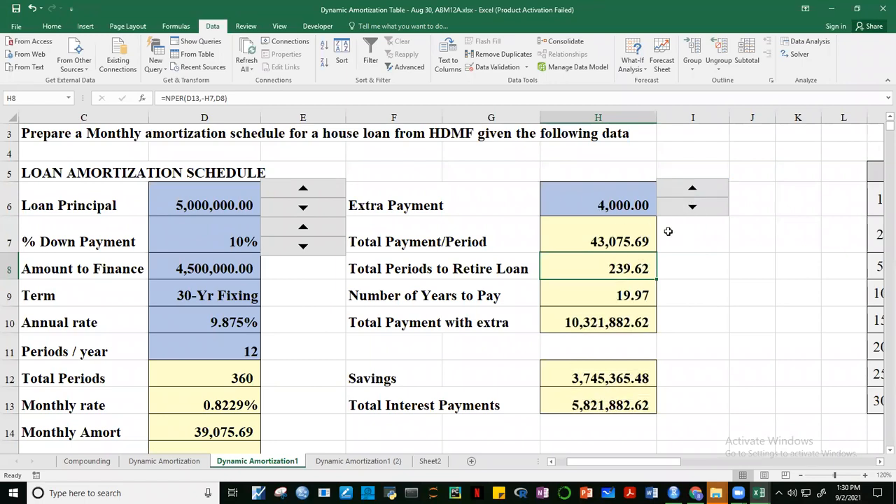
left_click(702, 189)
left_click(702, 190)
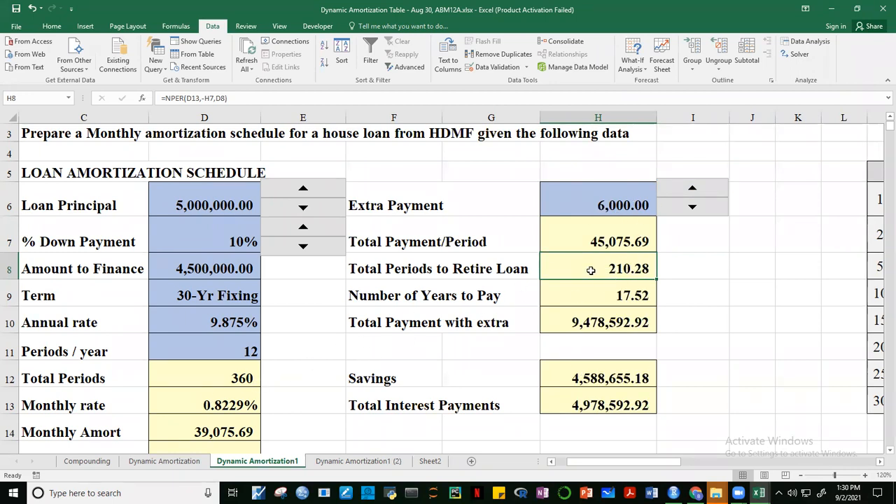
- Step the Extra Payment in H6 down to 0.00, and raise it back to 1,000.00
left_click(693, 207)
left_click(692, 208)
left_click(693, 208)
left_click(692, 208)
left_click(692, 208)
left_click(692, 208)
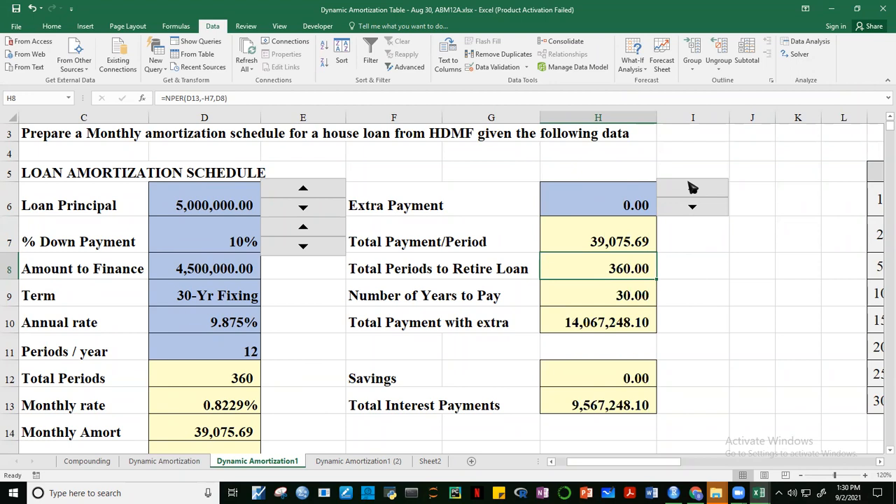
left_click(723, 185)
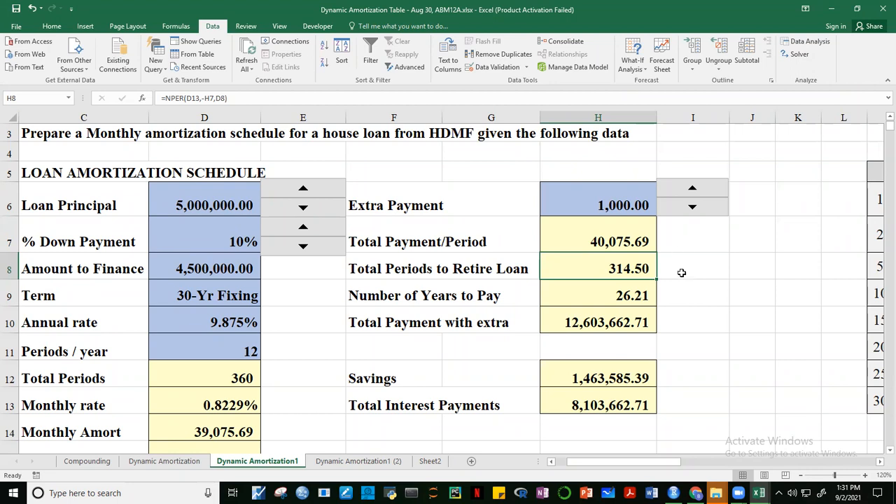
left_click(726, 310)
left_click(636, 272)
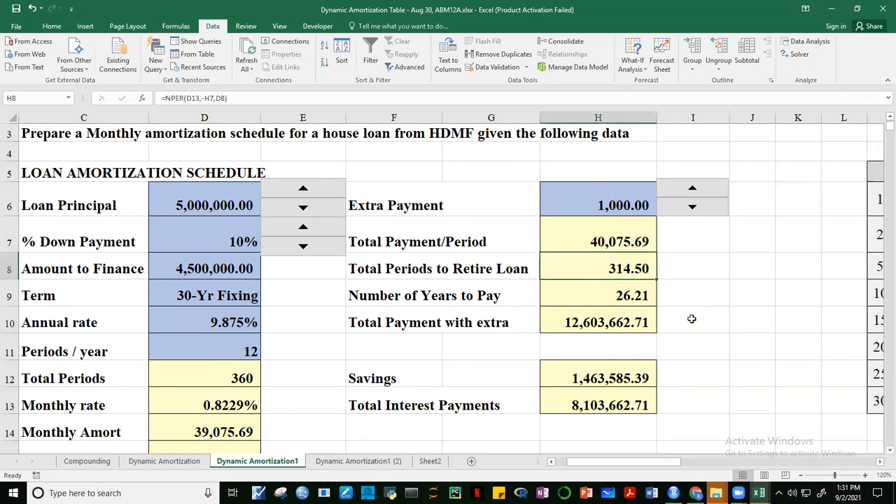
- Inspect the Number of Years to Pay formula in H9 and its Periods / year source in D11
left_click(625, 297)
key("F2")
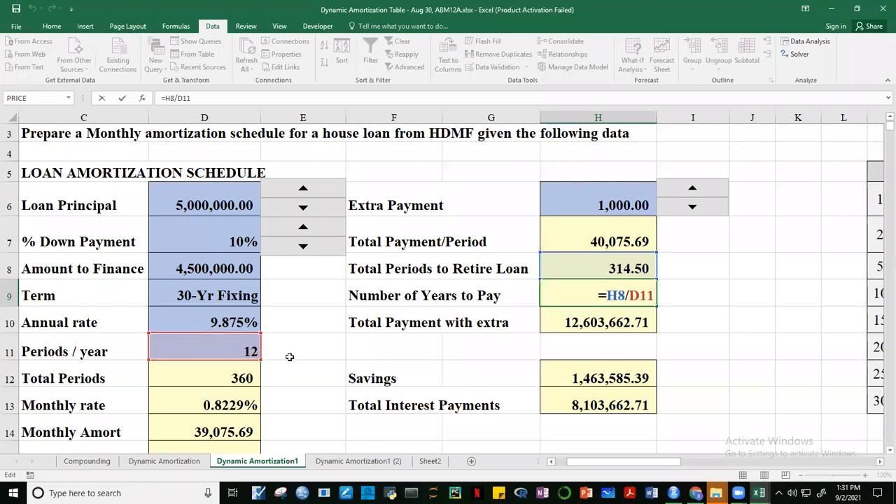
key("ctrl+Return")
left_click(257, 351)
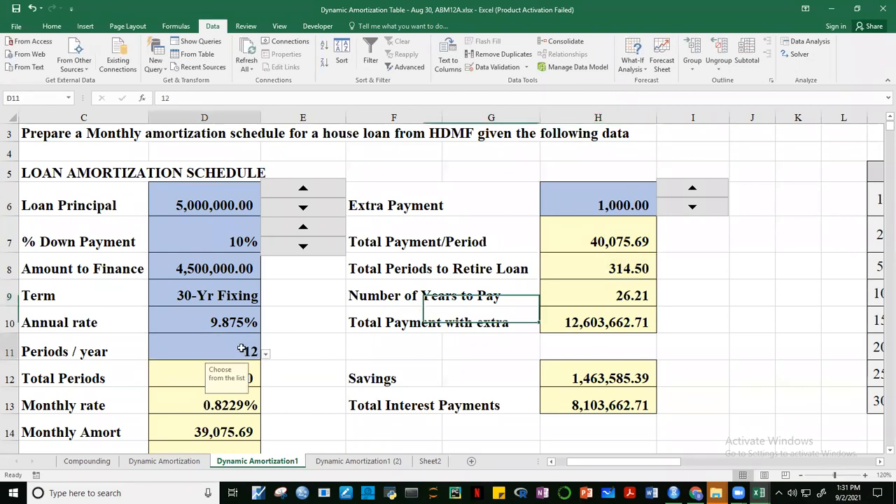
- Test the Periods / year in D11 with the 6-BiMonthly option, and return it to 12-Monthly
left_click(265, 356)
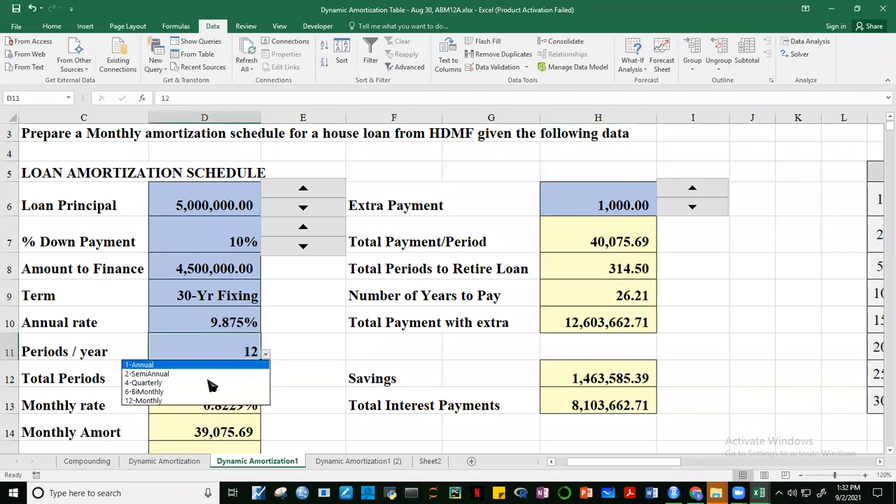
left_click(175, 392)
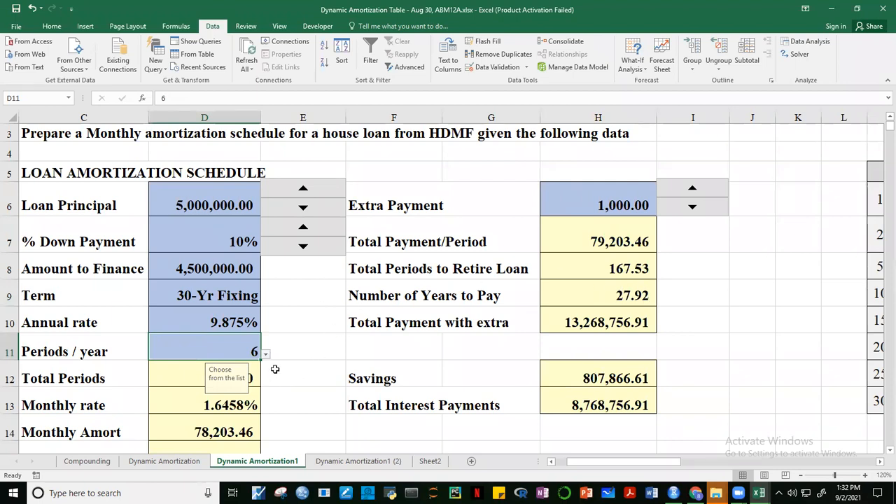
left_click(266, 355)
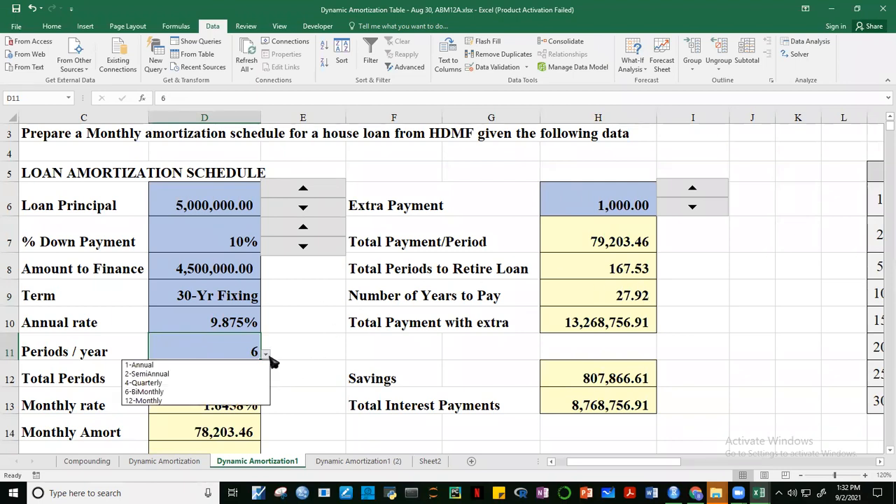
left_click(175, 400)
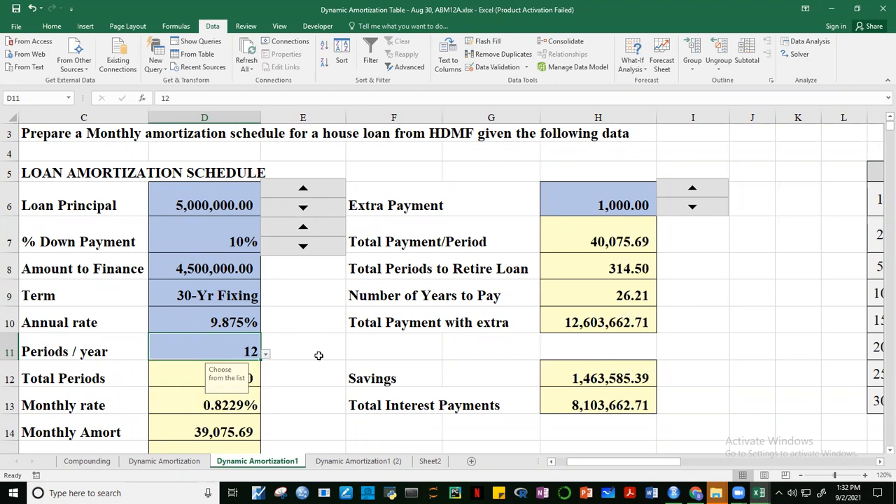
left_click(782, 319)
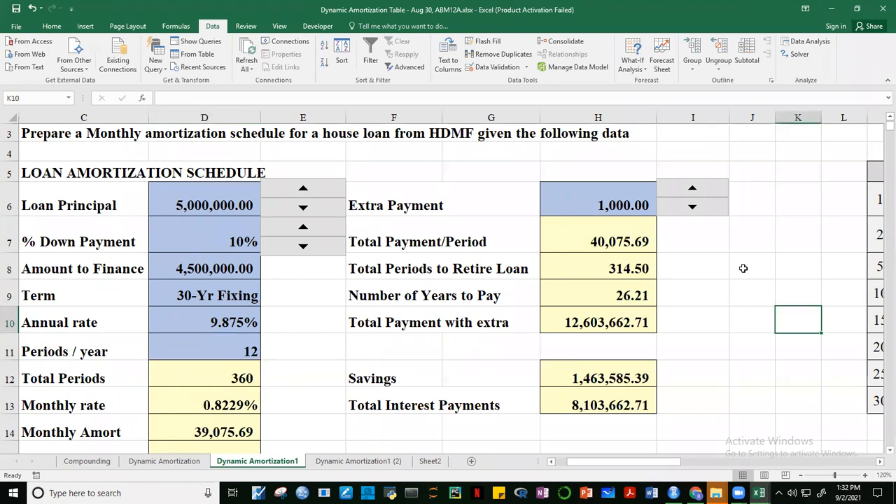
- Review the Number of Years to Pay formula in H9 and the cells it references
left_click(626, 296)
key("F2")
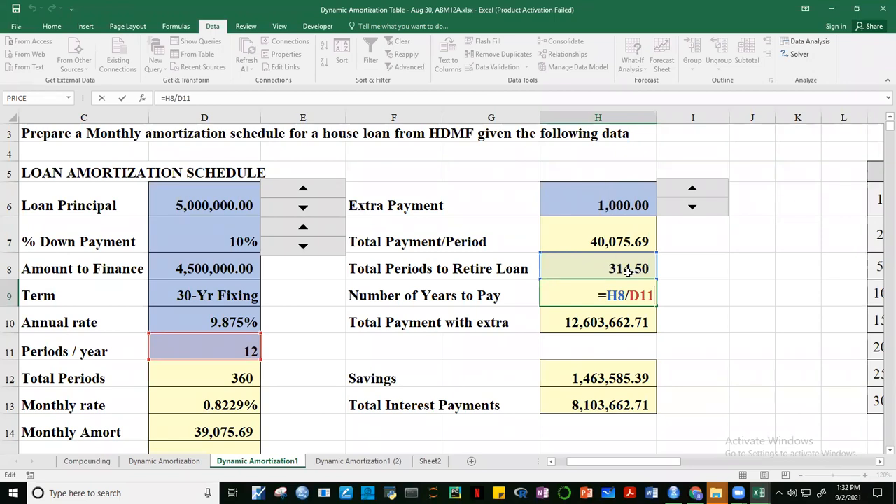
key("ctrl+Return")
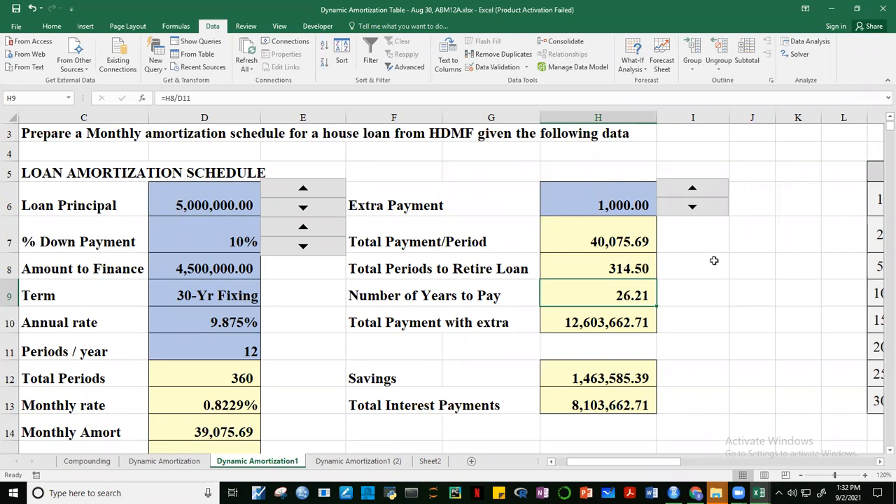
- Step the Extra Payment in H6 up to 2,000.00 and check the Number of Years to Pay in H9
left_click(693, 190)
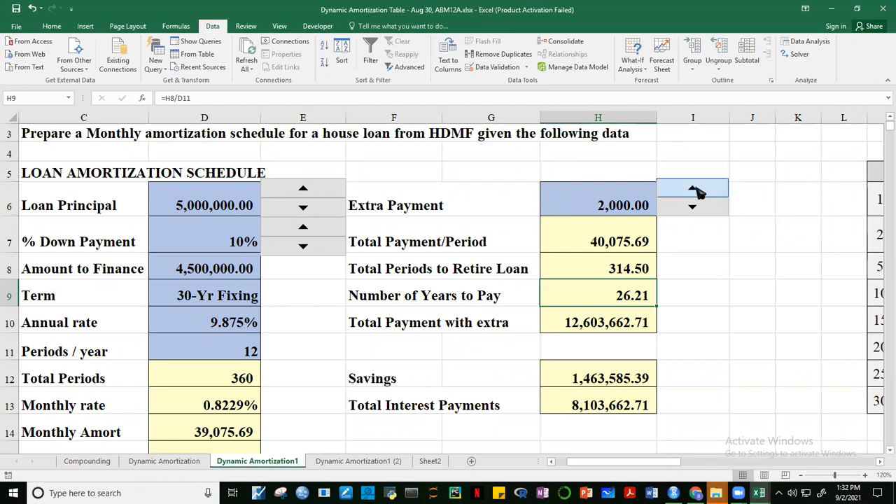
left_click(603, 203)
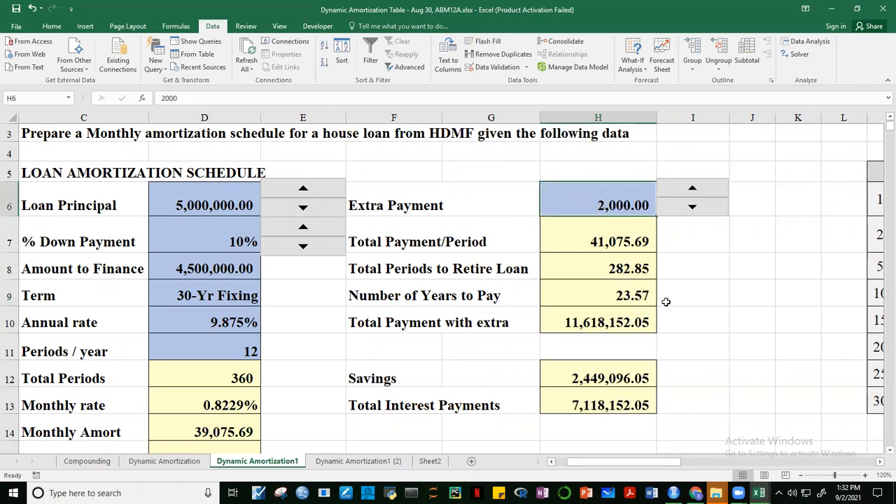
left_click(620, 295)
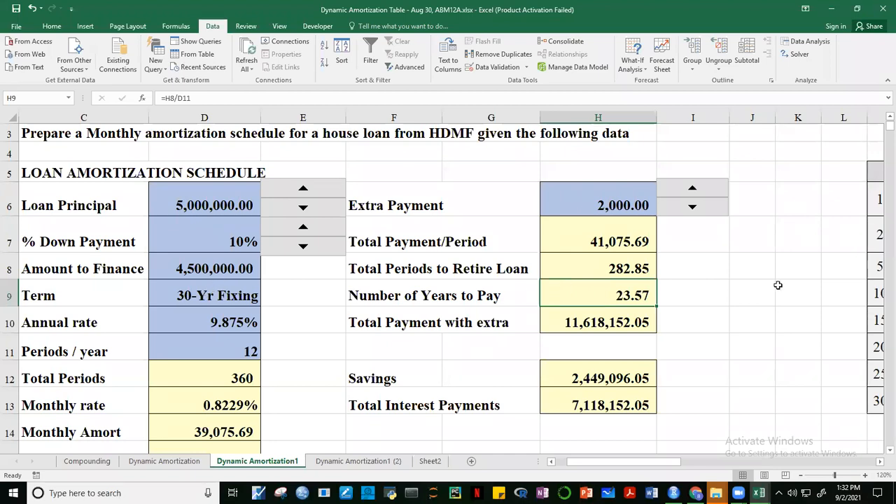
left_click(747, 315)
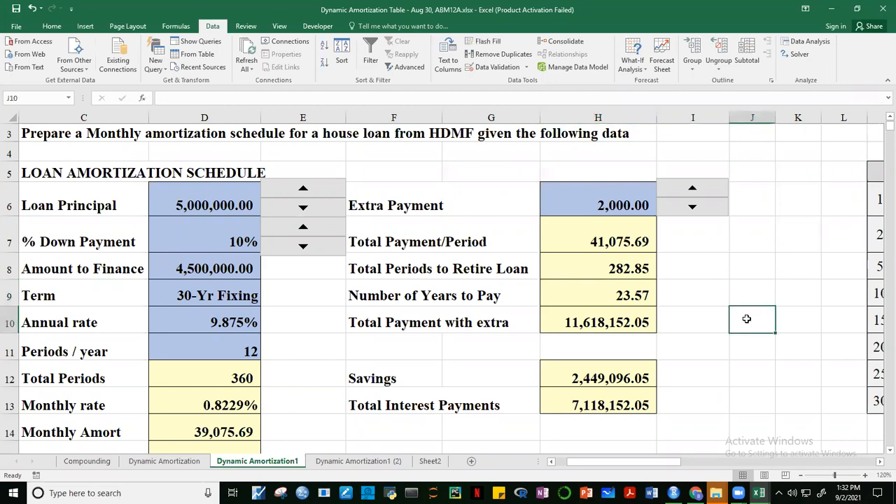
- Step the Extra Payment in H6 up to 3,000.00 to test its effect on the repayment years
left_click(886, 451)
left_click(887, 117)
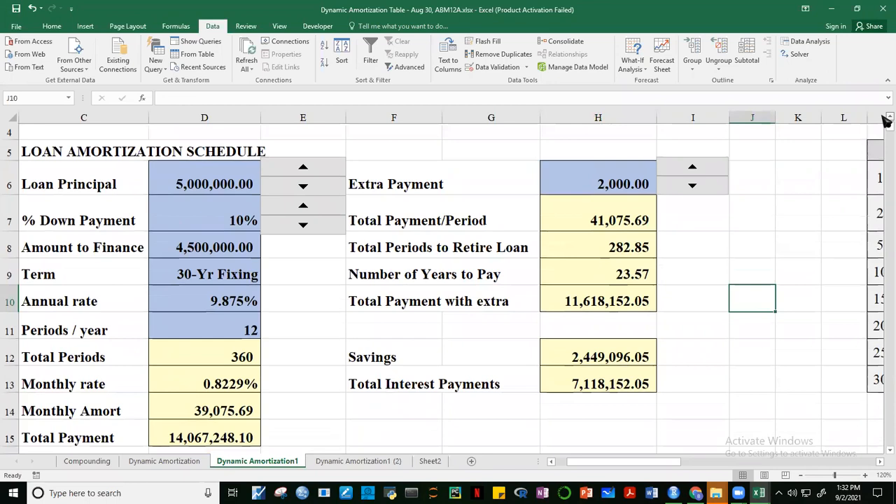
left_click(888, 117)
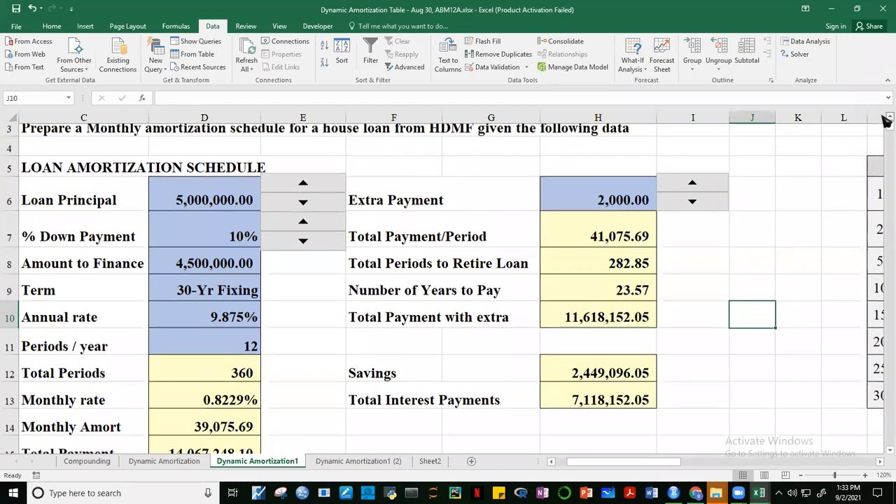
left_click(692, 192)
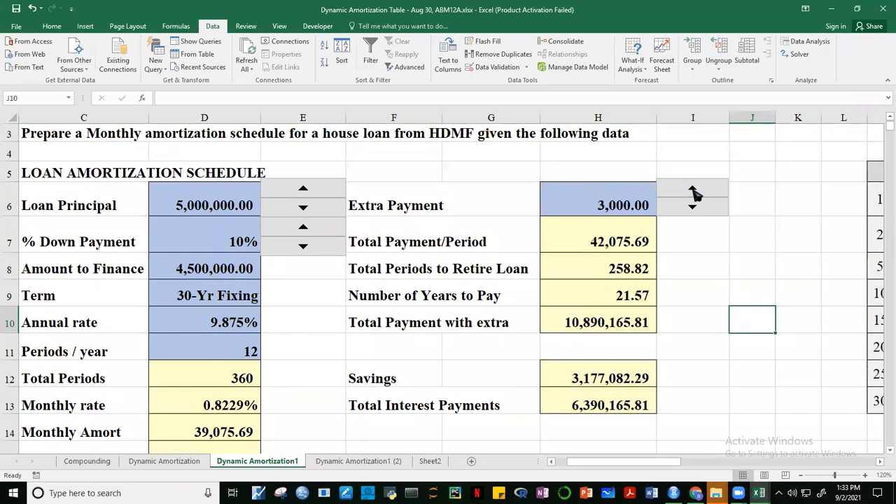
- Raise the extra payment to 4,000 and inspect the Total Payment formula in D15
left_click(692, 191)
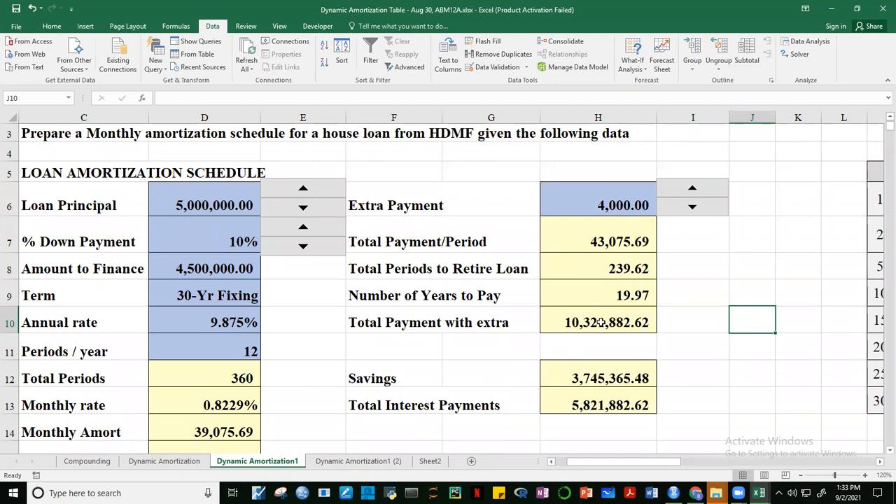
left_click(886, 451)
left_click(888, 451)
left_click(888, 451)
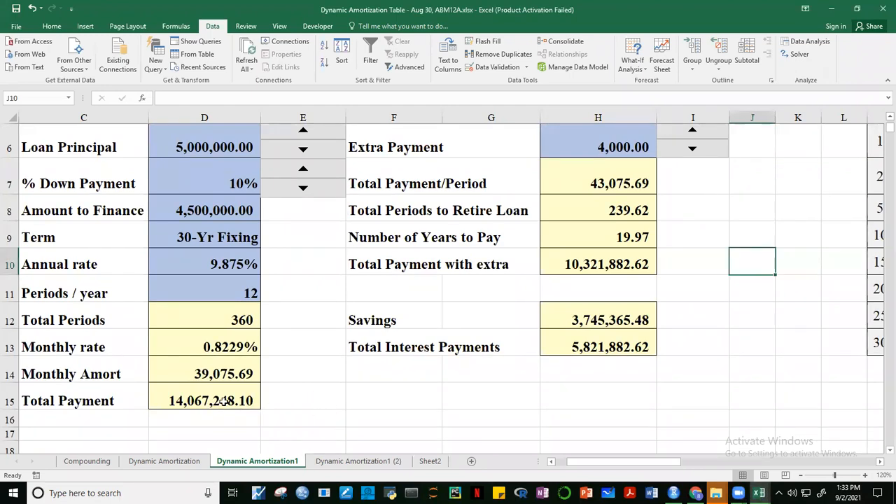
left_click(245, 399)
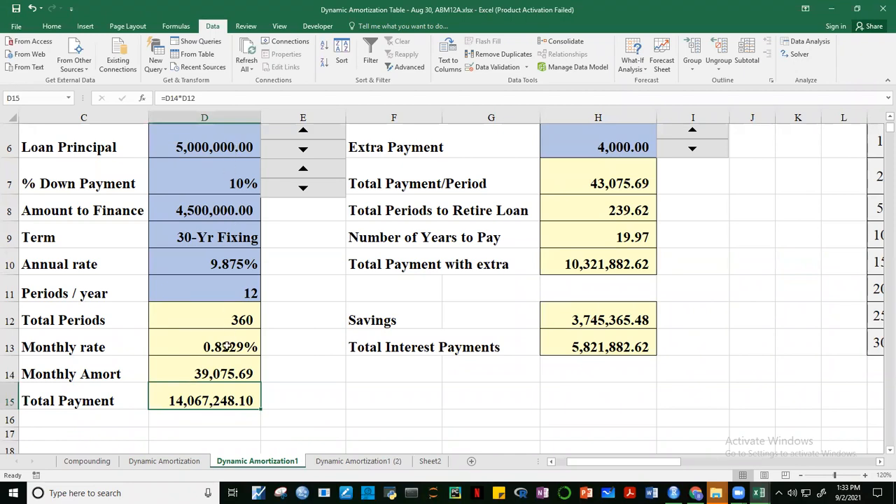
double_click(253, 402)
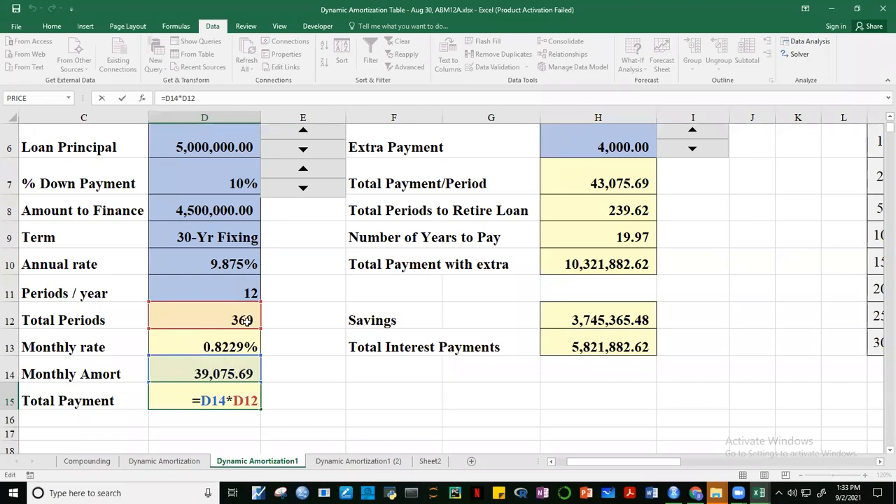
key("ctrl+Return")
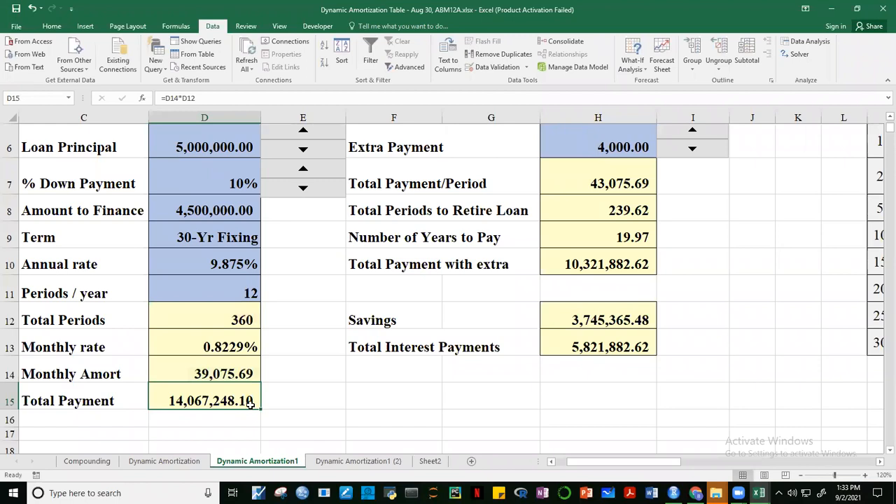
left_click(210, 208)
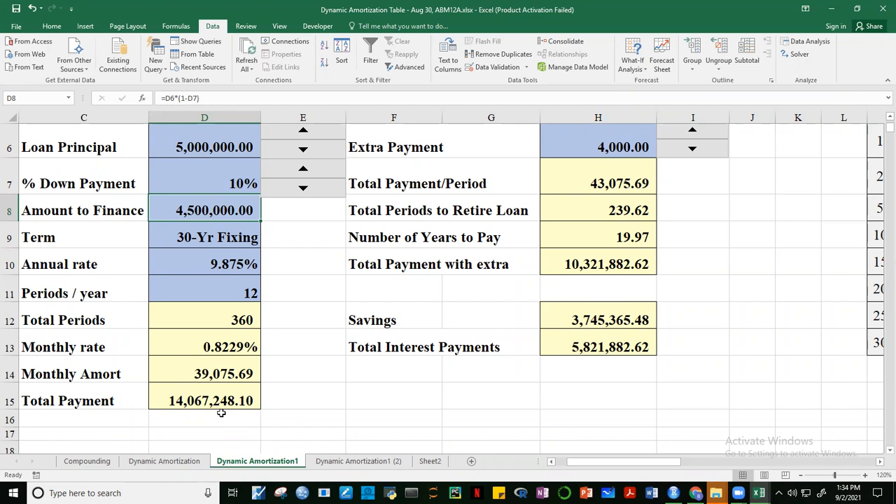
type("+-")
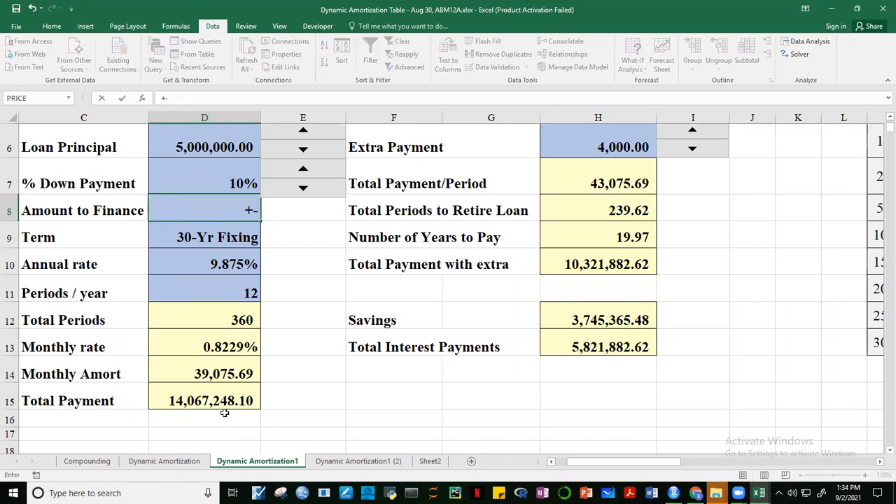
key("Escape")
- Change the loan term in D9 to 15-Yr Fixing and check the Total Payment in D15
left_click(244, 226)
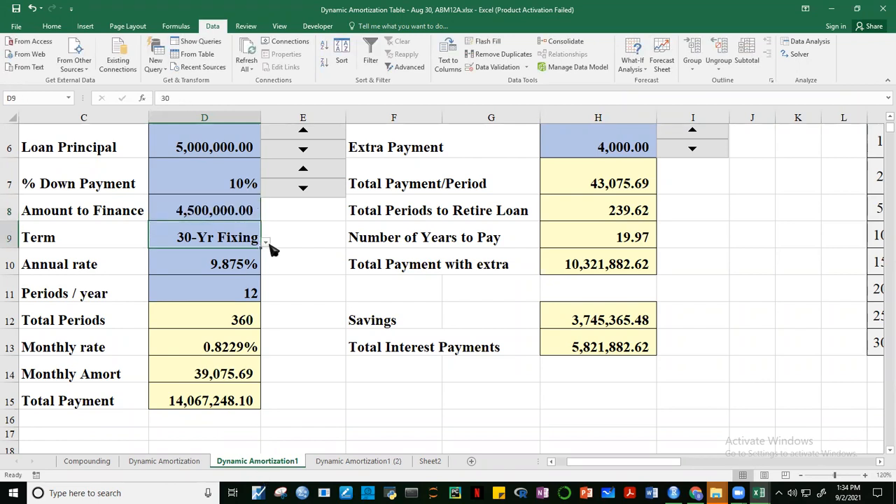
left_click(266, 243)
left_click(173, 284)
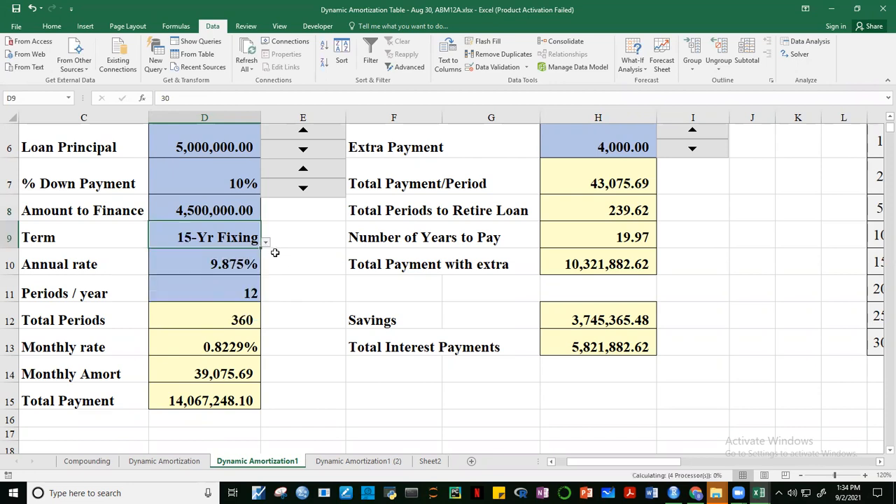
left_click(301, 393)
left_click(217, 401)
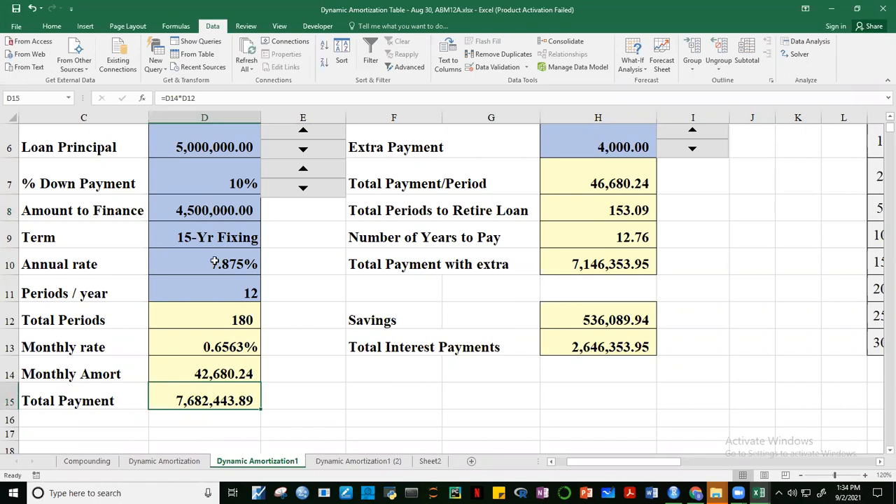
- Review the Amount to Finance and set the loan term back to 30-Yr Fixing
left_click(202, 210)
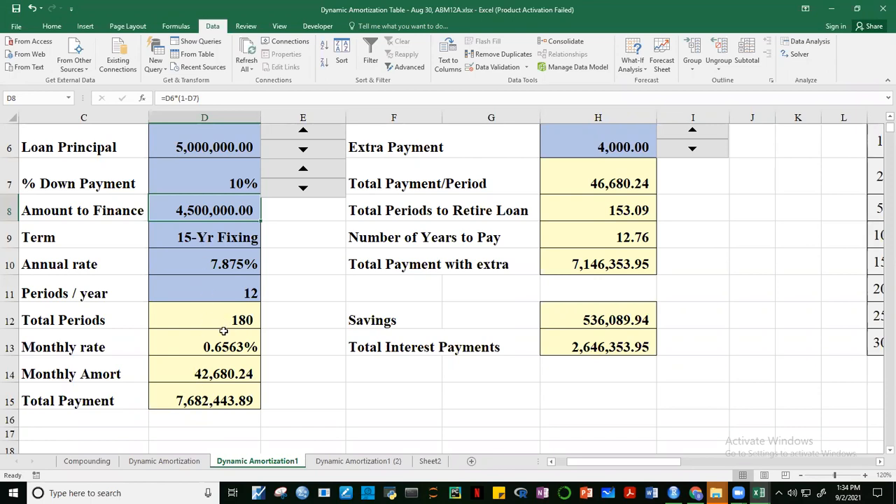
left_click(235, 238)
left_click(266, 242)
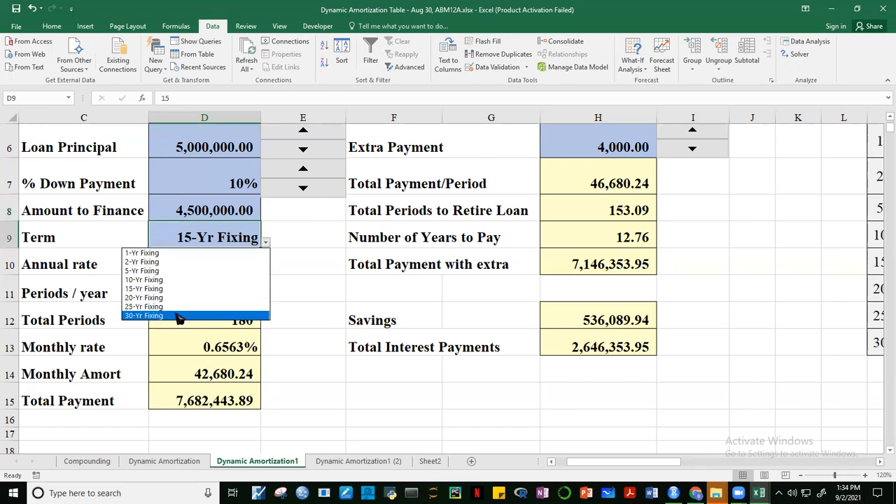
left_click(179, 315)
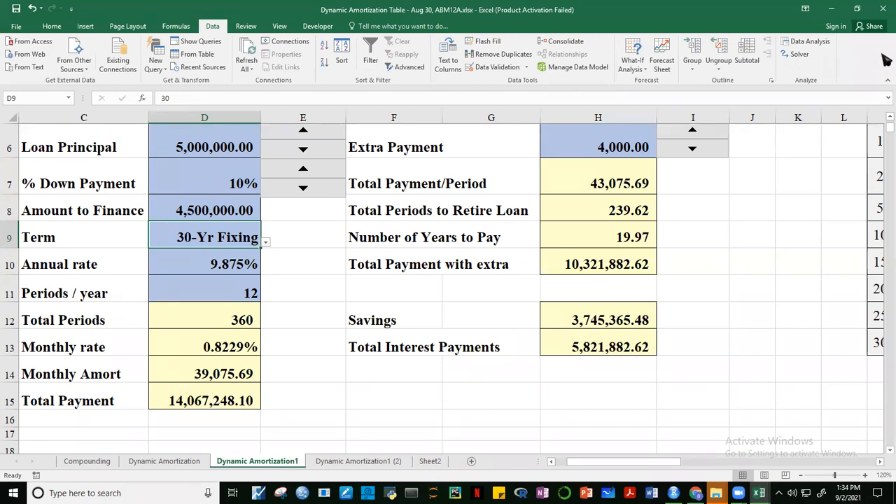
- Lower the extra payment to 1,000 and raise it to 2,000
left_click(691, 153)
left_click(691, 153)
left_click(691, 153)
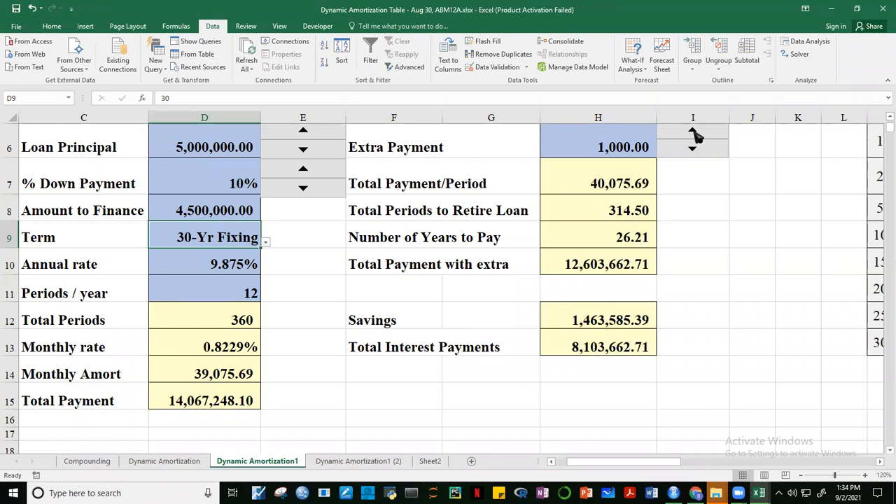
left_click(692, 131)
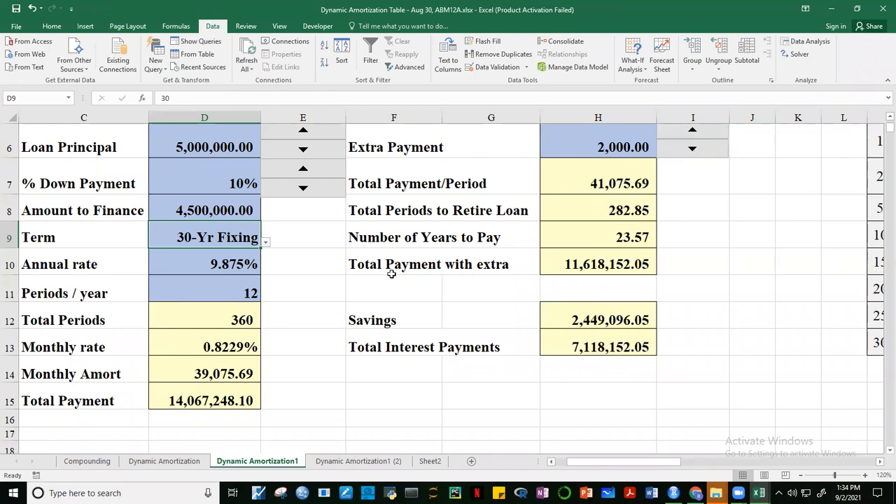
- Inspect the formulas behind Total Payment with extra in H10 and Savings in H12, including the cells they reference
double_click(580, 266)
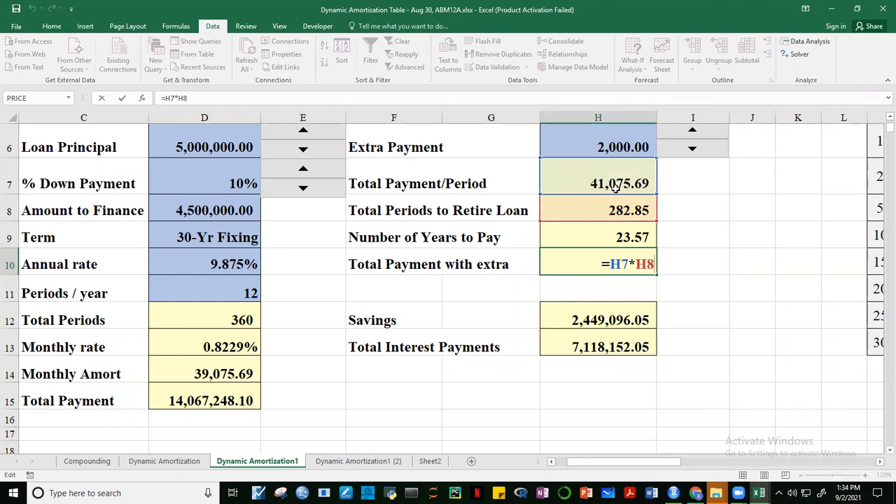
key("ctrl+Return")
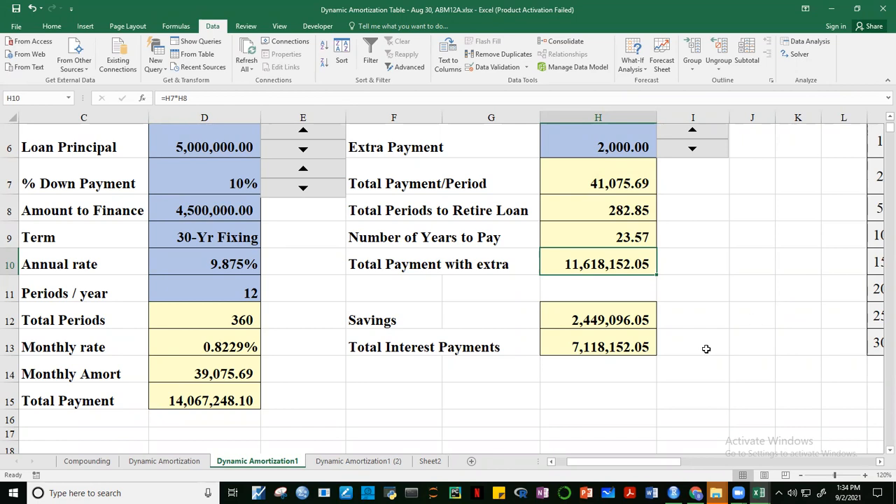
left_click(627, 324)
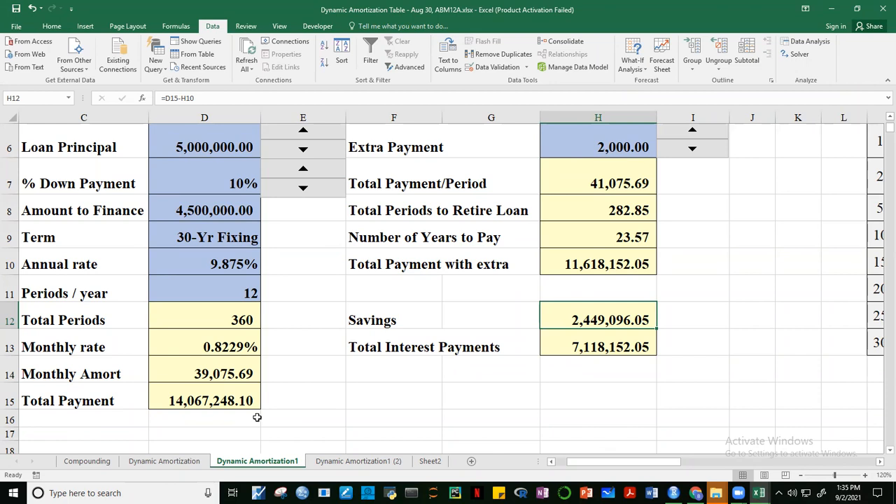
left_click(236, 398)
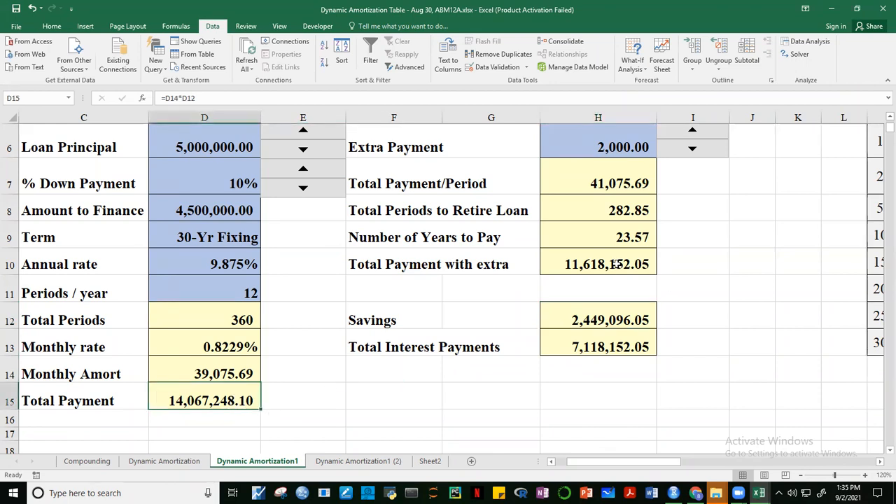
left_click(616, 263)
left_click(612, 317)
key("F2")
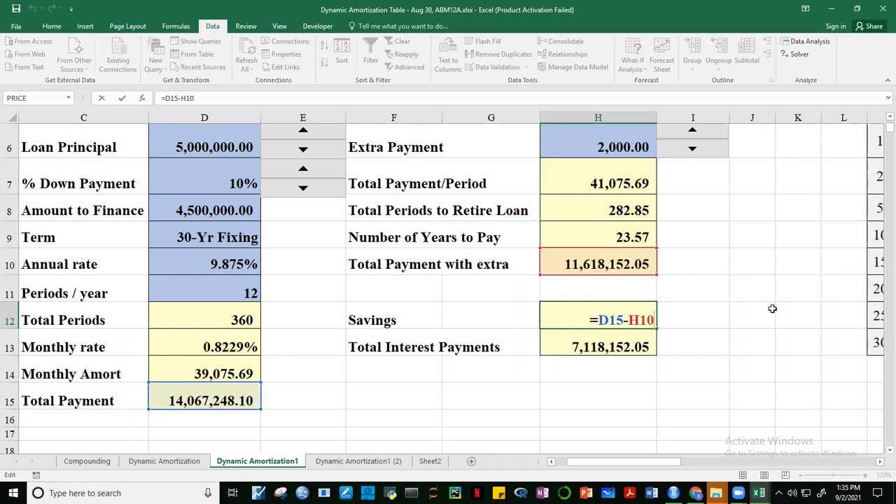
key("ctrl+Return")
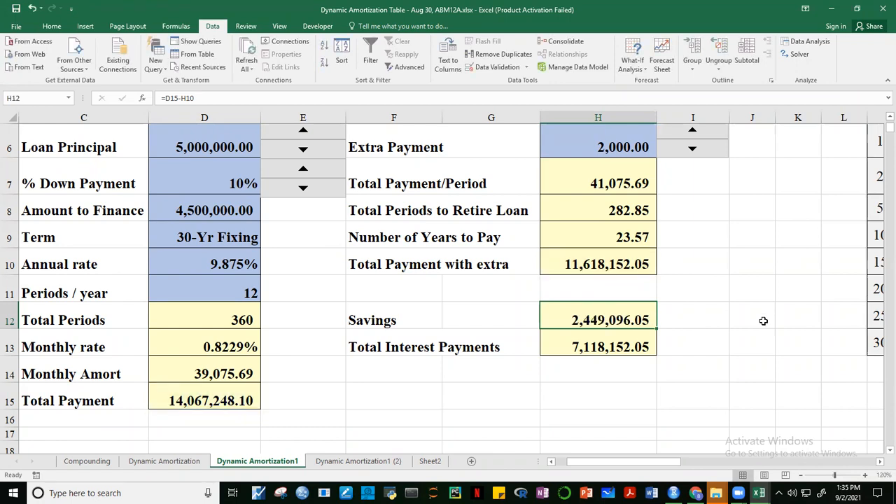
- Inspect the Total Interest Payments formula in H13 and the cells it references
left_click(610, 350)
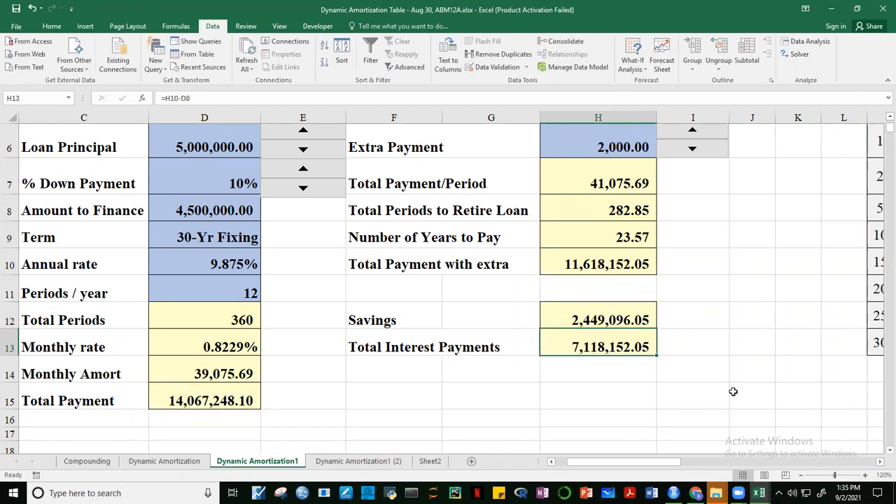
key("F2")
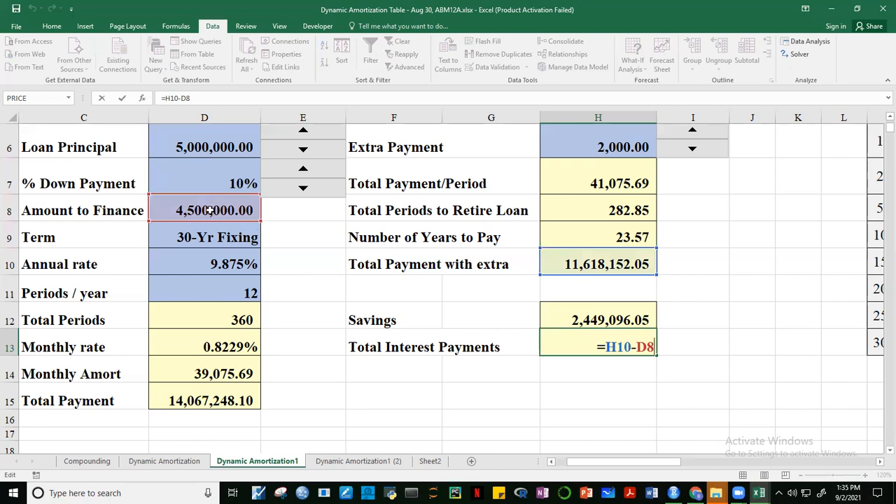
key("ctrl+Return")
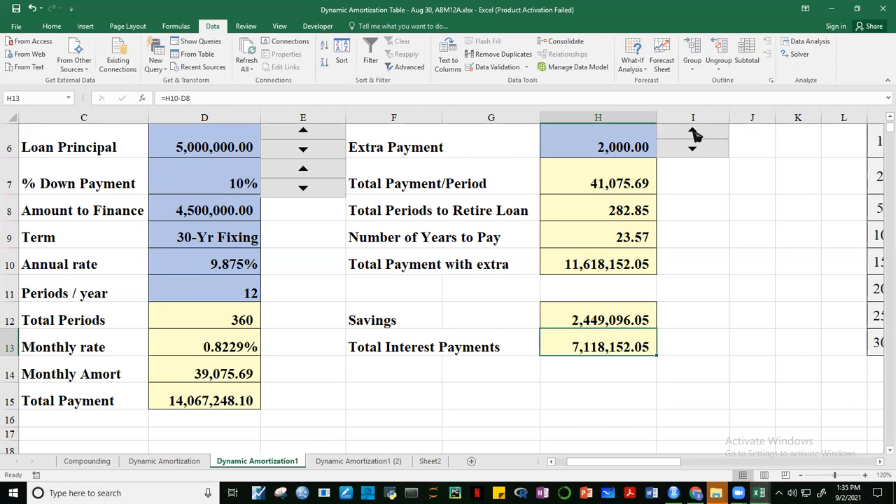
- Raise the extra payment to 3,000 and reduce it to 0 to compare savings and total interest
left_click(692, 131)
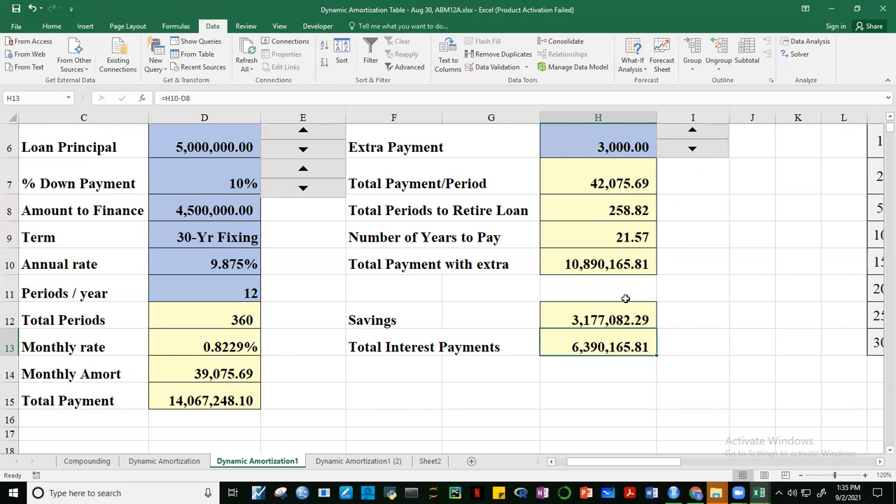
left_click(692, 149)
left_click(692, 149)
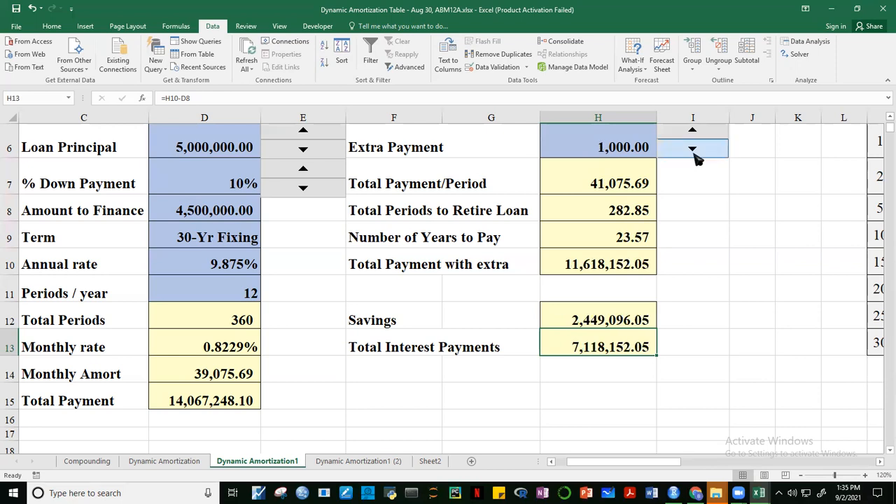
left_click(692, 149)
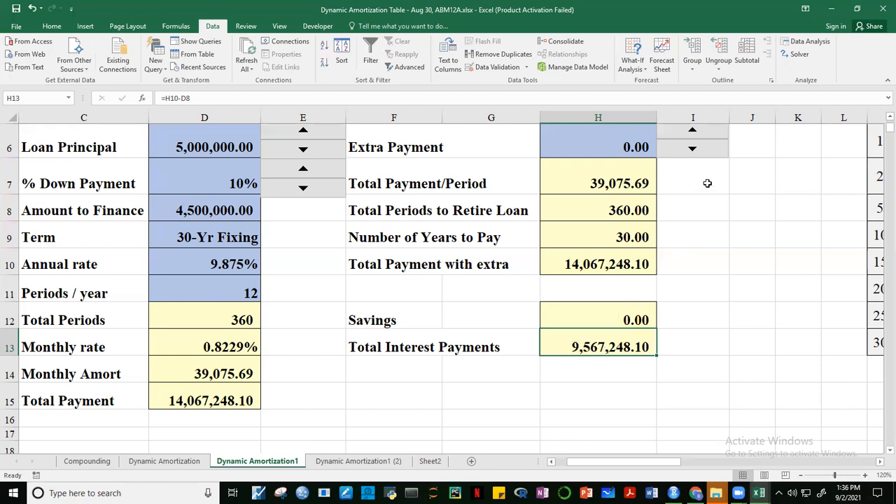
- Increase the extra payment in stages from 0 through 5,000 up to 10,000
left_click(691, 133)
left_click(692, 133)
left_click(692, 133)
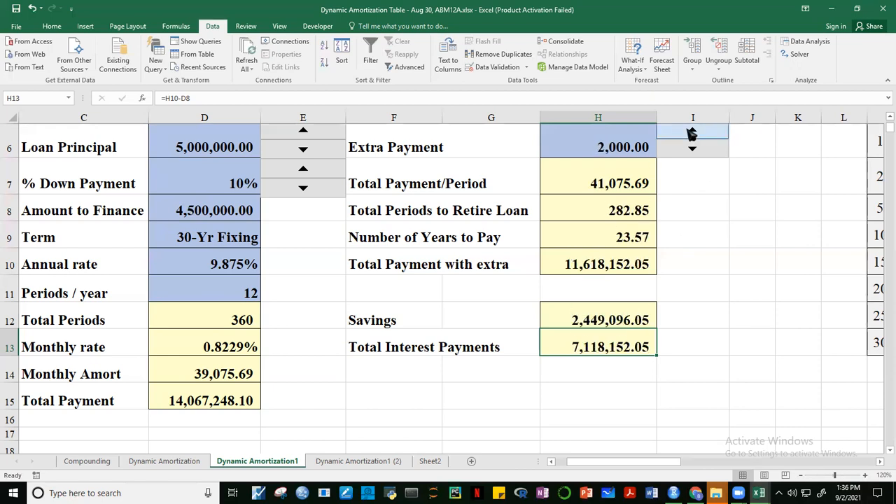
left_click(691, 131)
left_click(691, 131)
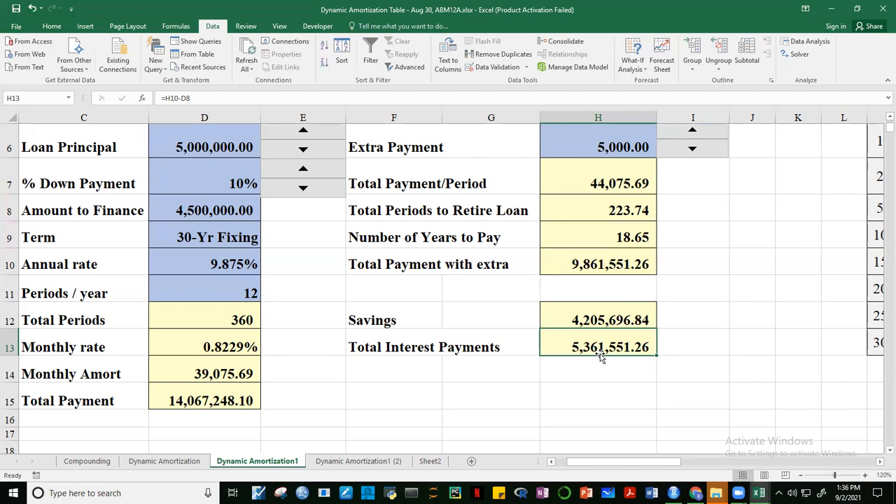
left_click(693, 133)
left_click(692, 133)
left_click(693, 133)
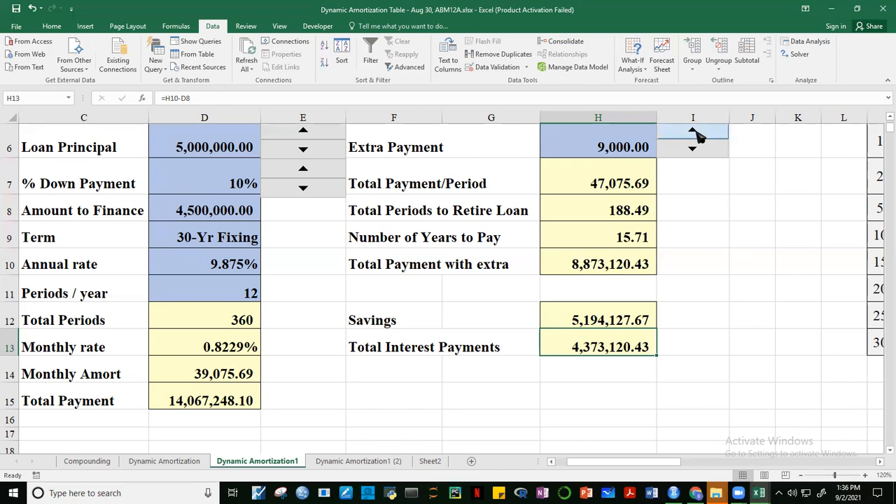
left_click(693, 133)
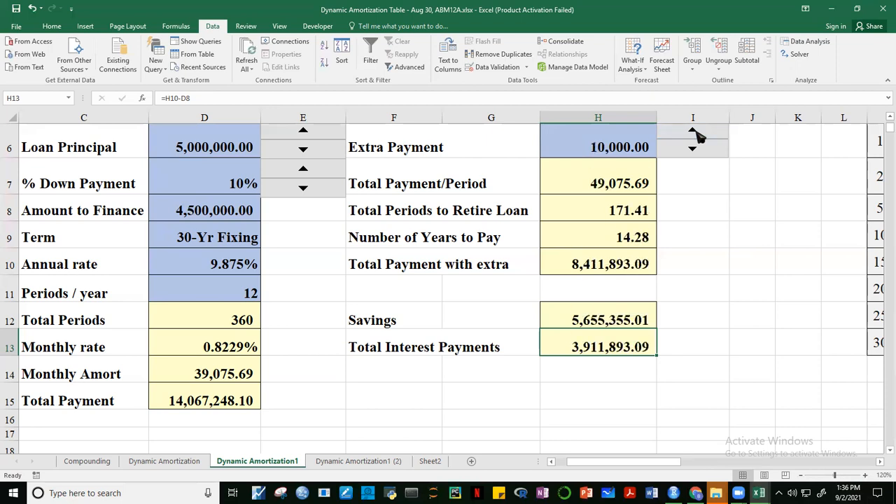
- Switch the loan Term to 15-Yr Fixing and back to 30-Yr Fixing to compare savings and total interest
left_click(620, 148)
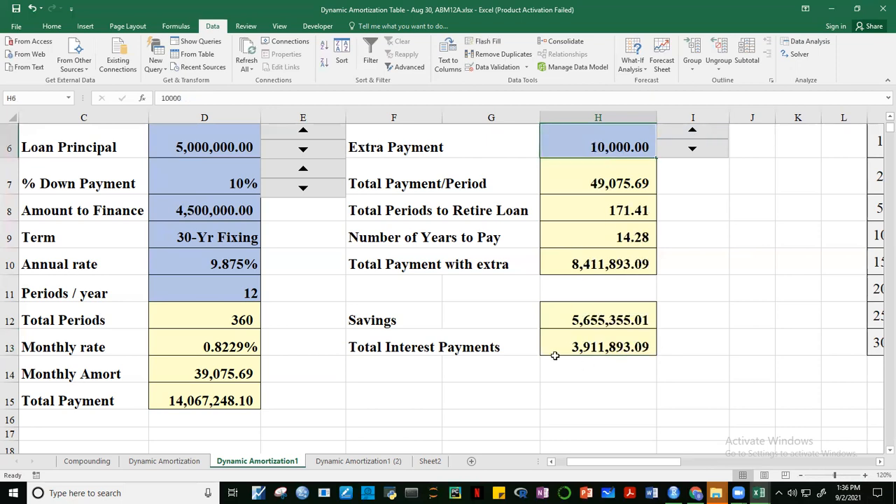
left_click(601, 348)
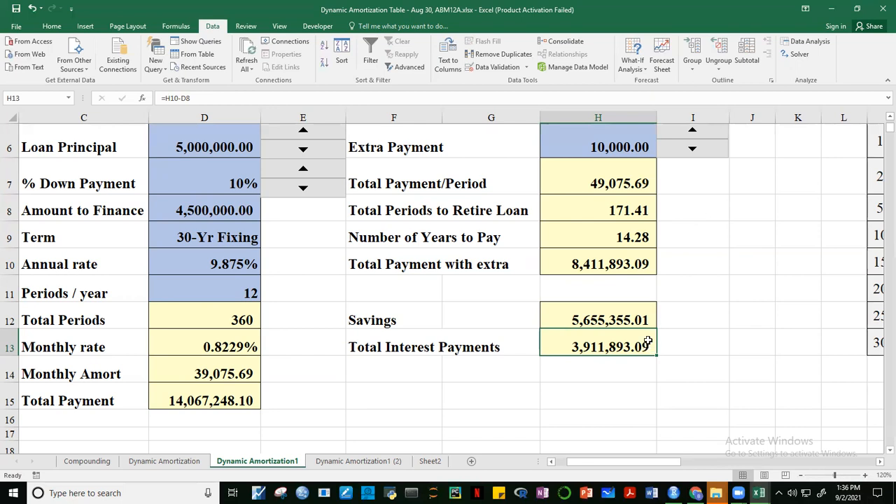
left_click(233, 226)
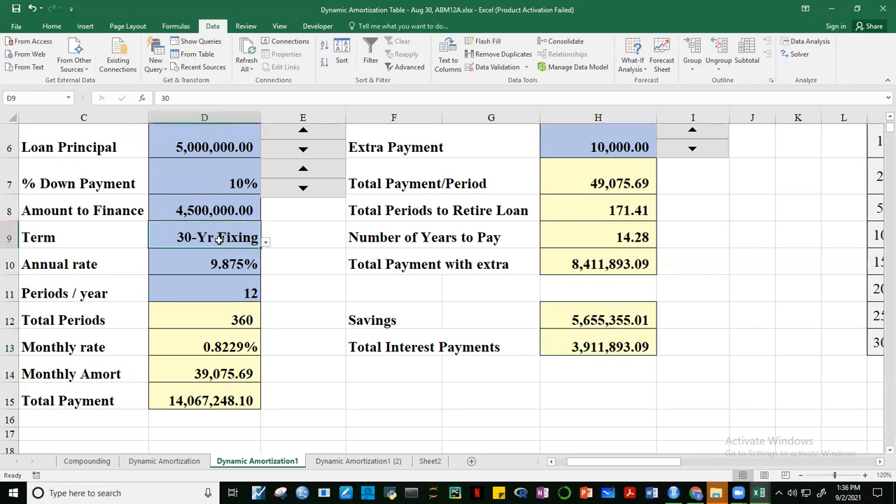
left_click(267, 242)
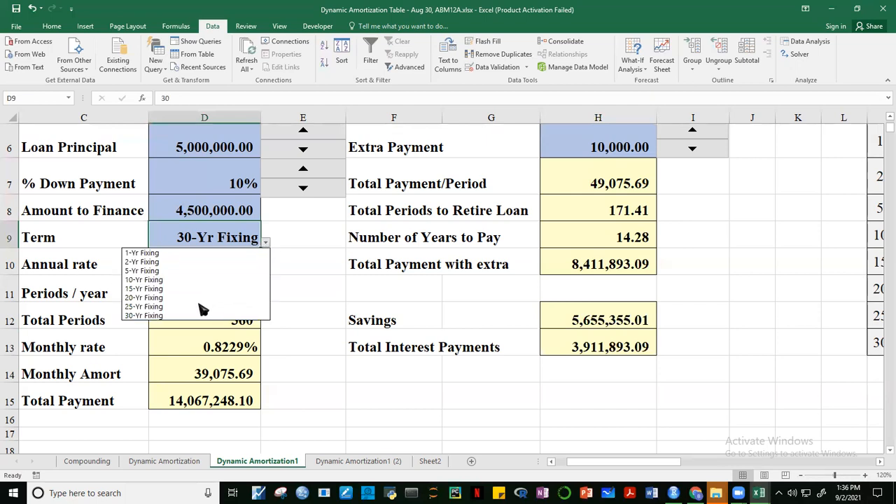
left_click(168, 288)
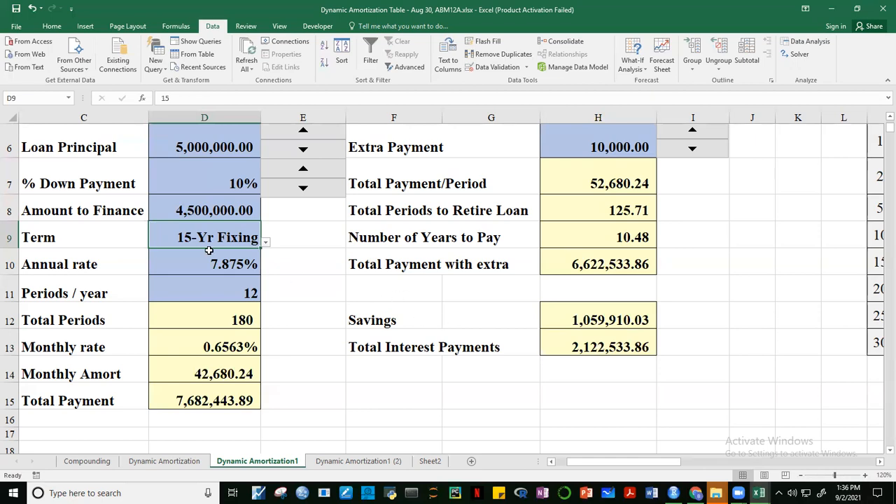
left_click(266, 241)
left_click(267, 242)
left_click(267, 241)
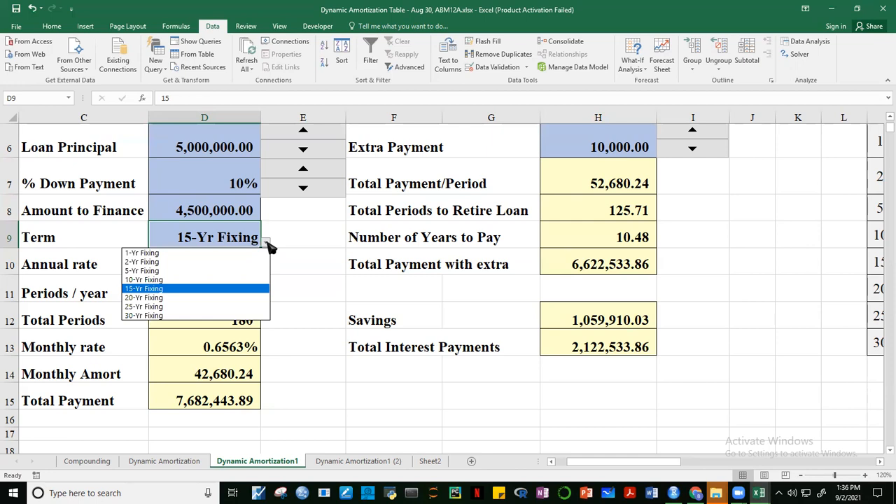
left_click(186, 315)
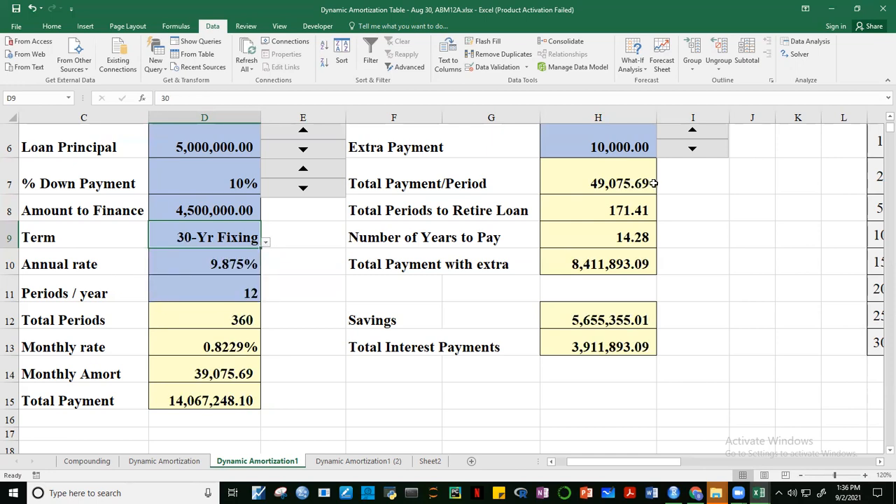
- Reduce the monthly extra payment to 1,000
left_click(695, 153)
left_click(693, 150)
left_click(693, 149)
left_click(693, 150)
left_click(693, 150)
left_click(693, 150)
left_click(693, 150)
left_click(694, 151)
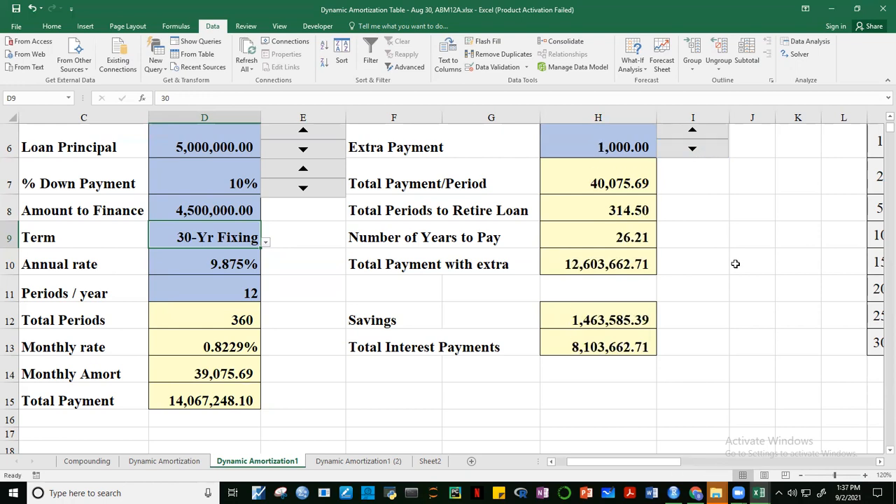
left_click(591, 82)
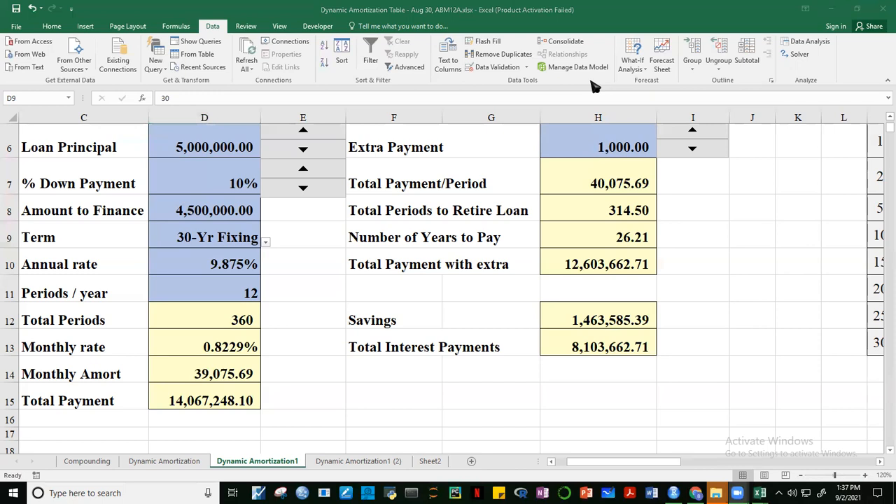
left_click(796, 295)
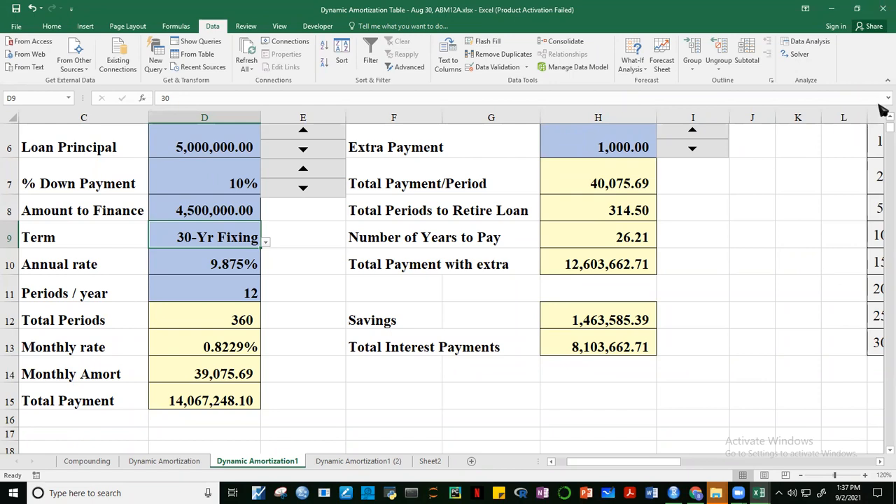
- Inspect the Total Payment cell in D15 and the Total Payment/Period formula in H7 with the cells it references
left_click_drag(648, 469, 606, 470)
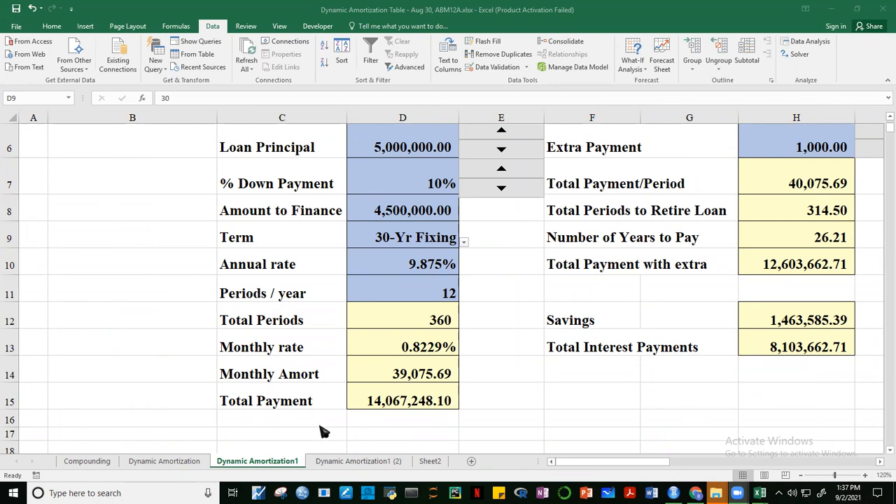
left_click(403, 400)
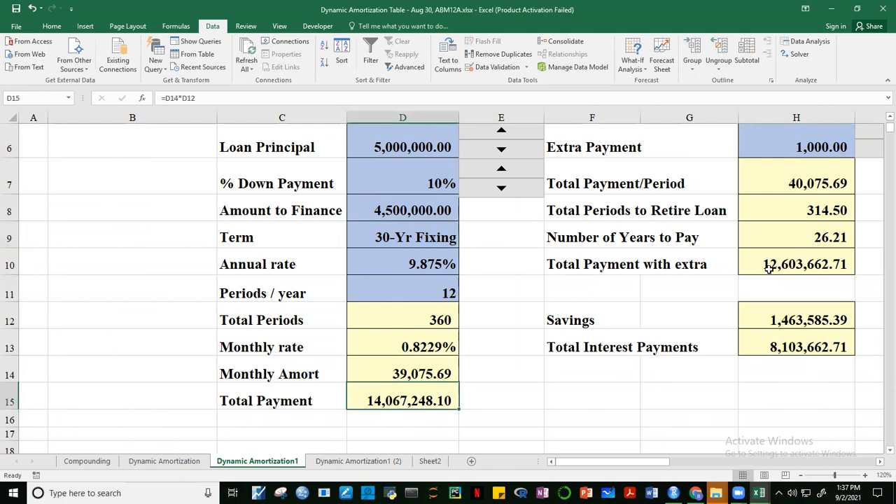
left_click(820, 187)
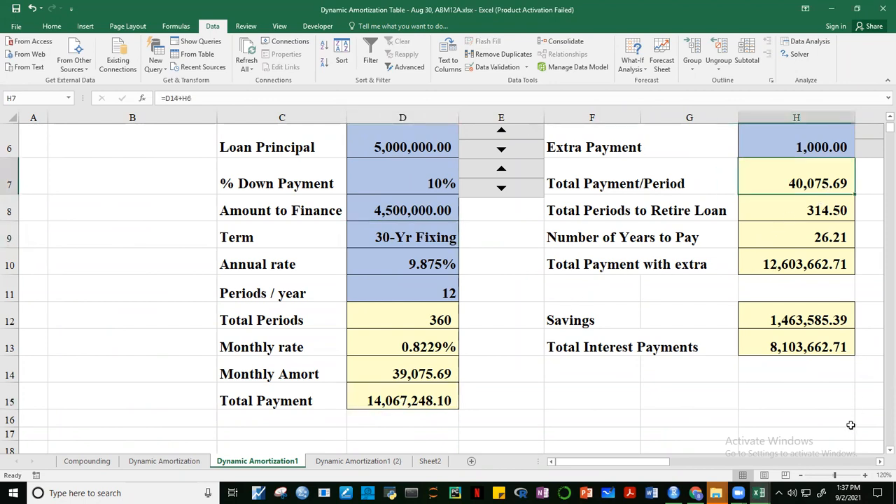
key("F2")
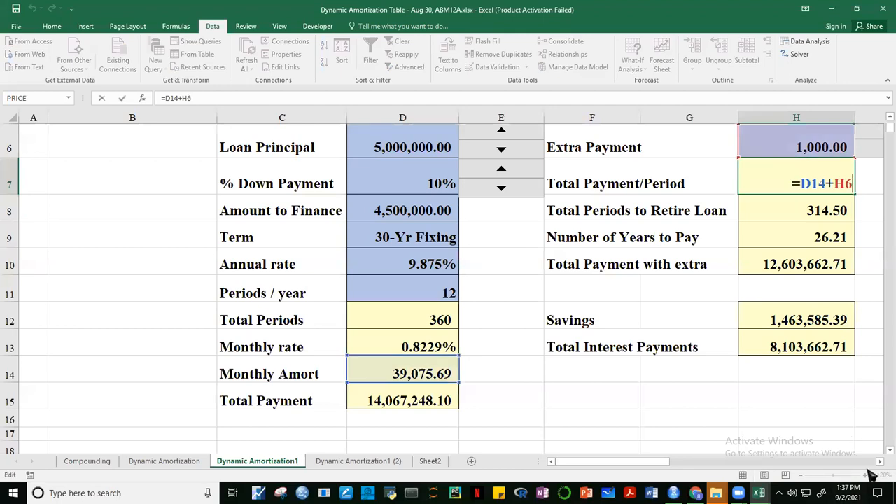
left_click(879, 461)
left_click(880, 462)
left_click(880, 461)
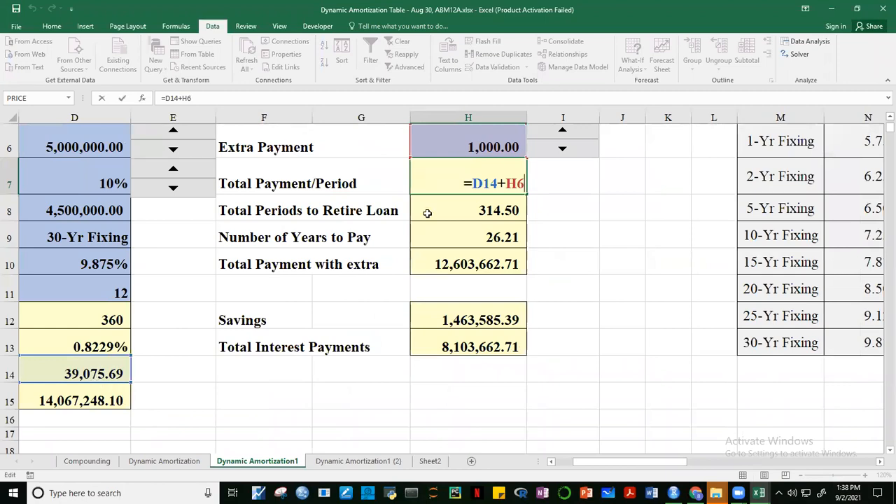
key("Return")
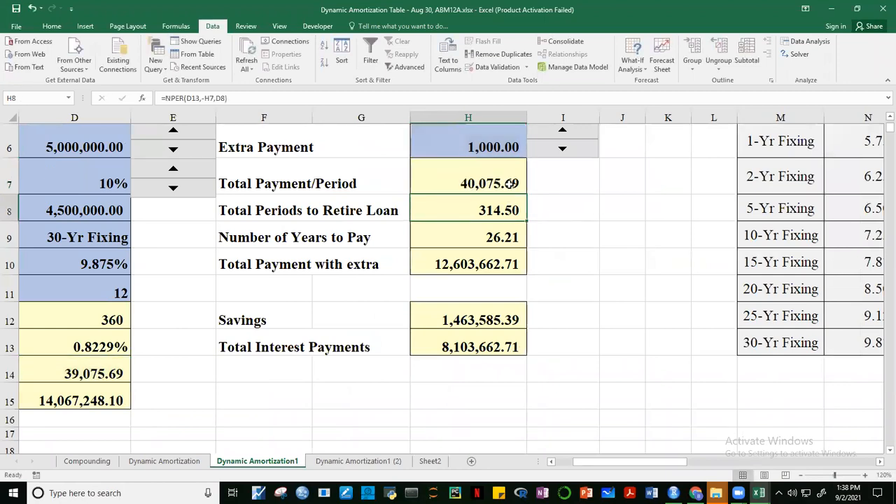
key("Up")
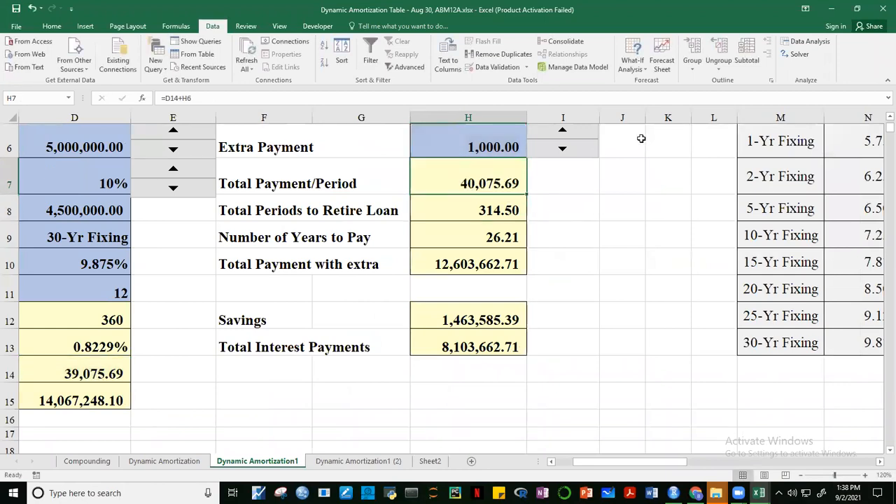
- Raise the extra payment to 4,000 and reduce it to 1,000 to compare periods, savings and total interest
left_click(564, 130)
left_click(564, 132)
left_click(564, 132)
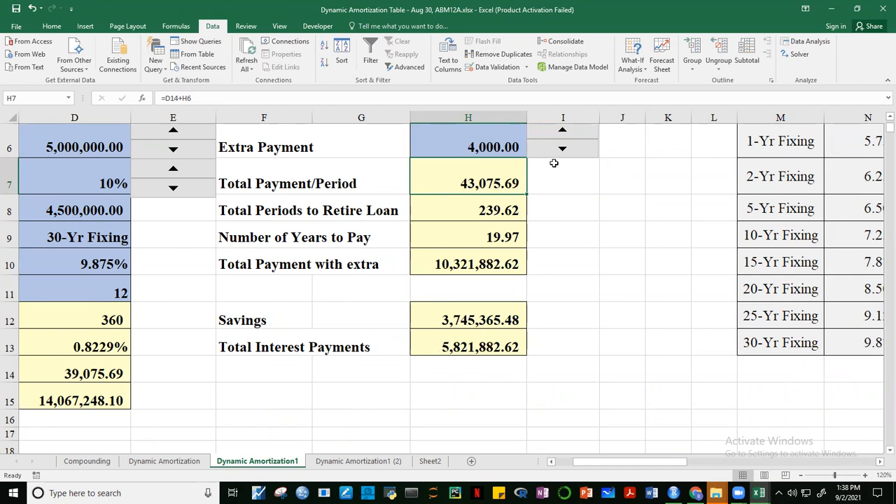
left_click(562, 84)
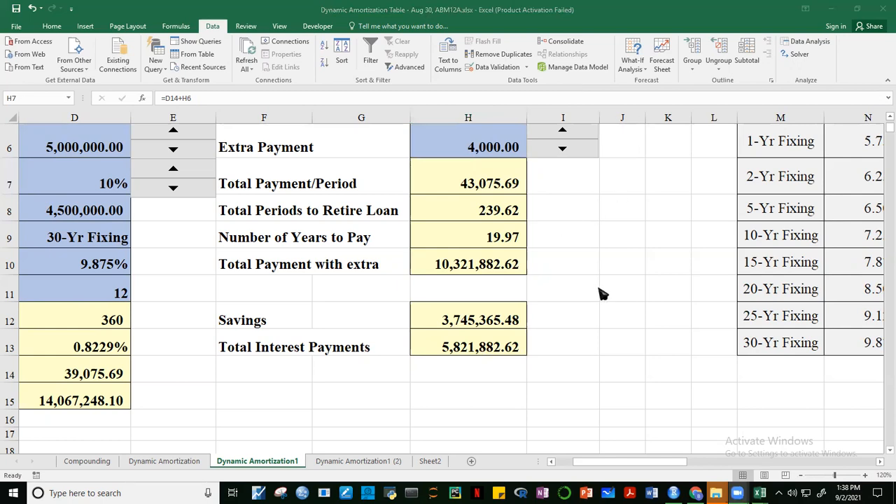
left_click(571, 152)
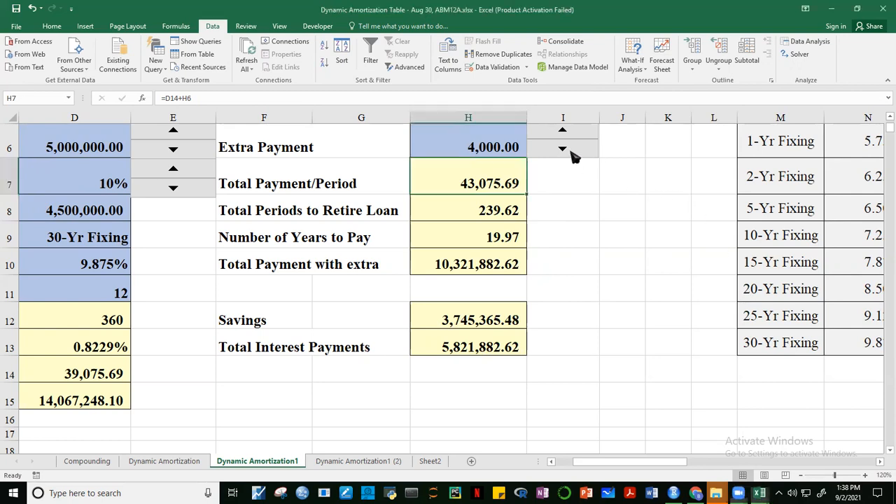
left_click(562, 153)
left_click(562, 154)
left_click(562, 153)
left_click(666, 378)
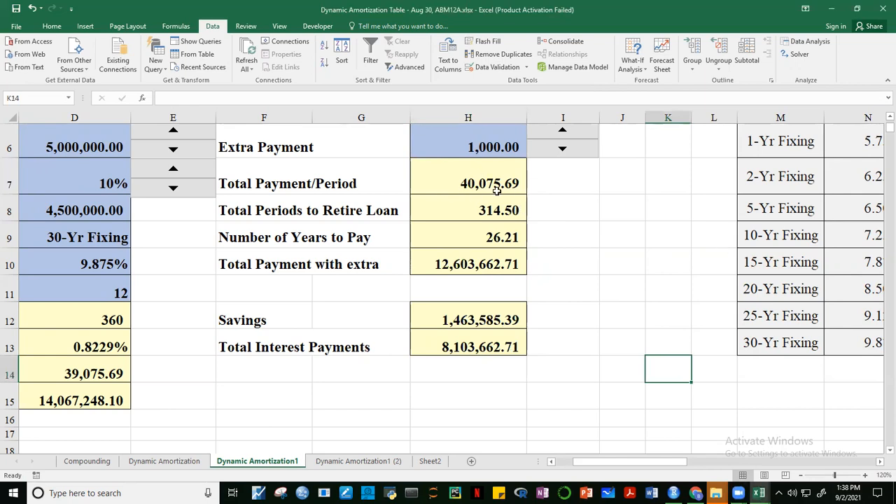
- Examine the loan inputs, the term and rate table, and the monthly schedule with its yearly summary below
left_click(888, 117)
mouse_move(607, 465)
left_mouse_down()
mouse_move(601, 467)
mouse_move(607, 464)
left_mouse_up()
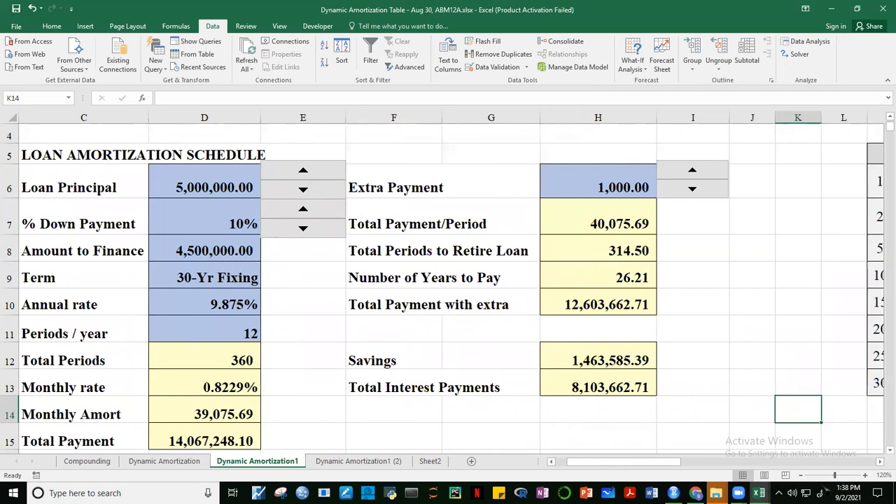
left_click(800, 475)
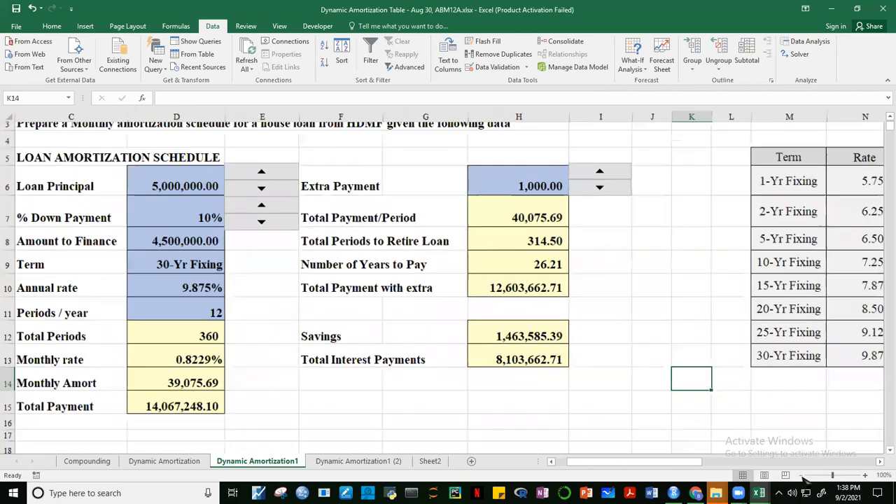
left_click(800, 475)
left_click(800, 475)
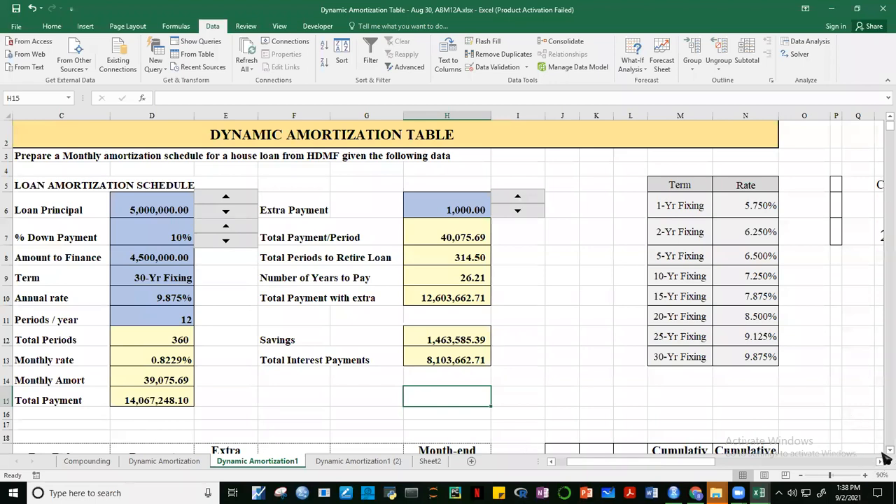
left_click(888, 450)
left_click(888, 450)
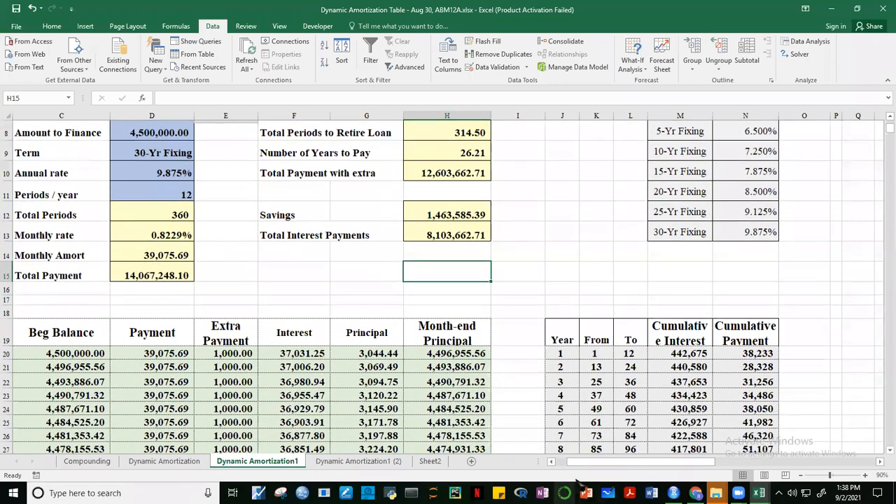
left_click(552, 464)
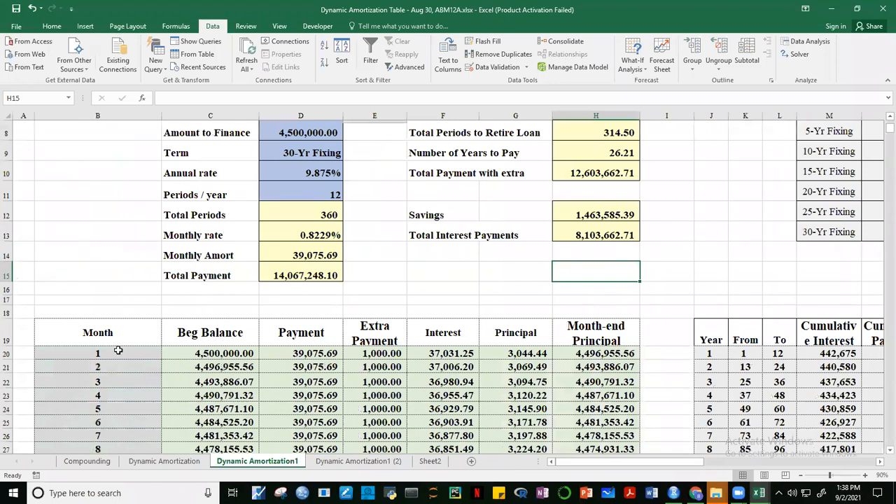
- Inspect the nested IF formula for month 2 in B21 of the schedule and the cells it references
left_click(140, 352)
left_click(105, 365)
key("F2")
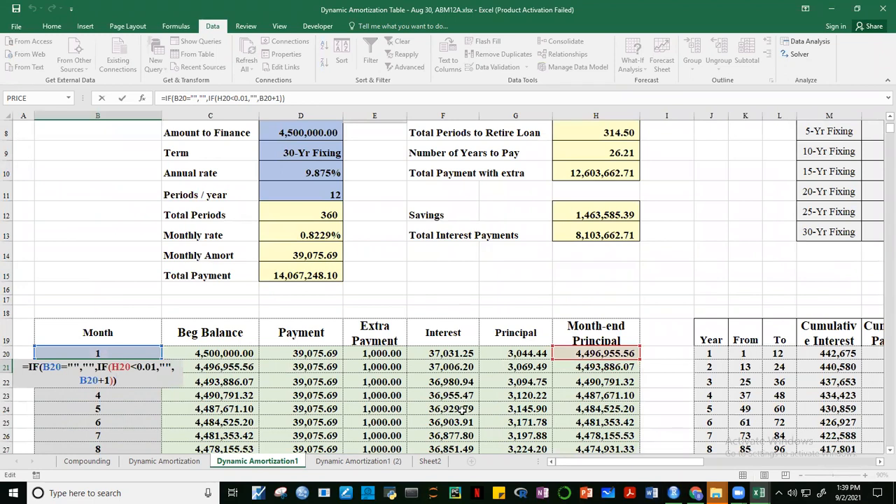
key("Escape")
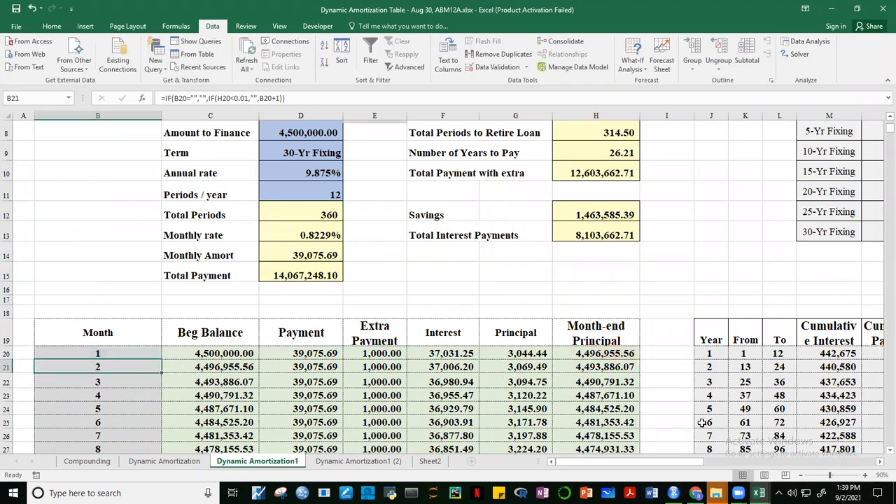
left_click(866, 475)
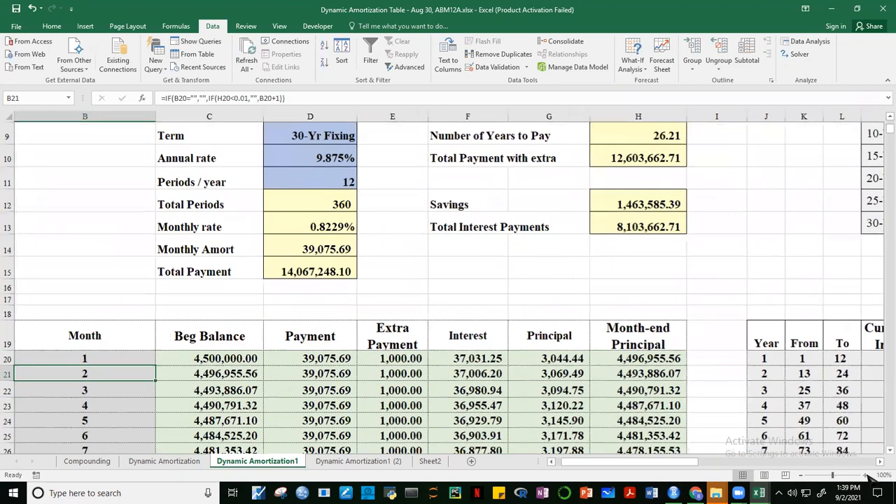
left_click(866, 476)
left_click(866, 475)
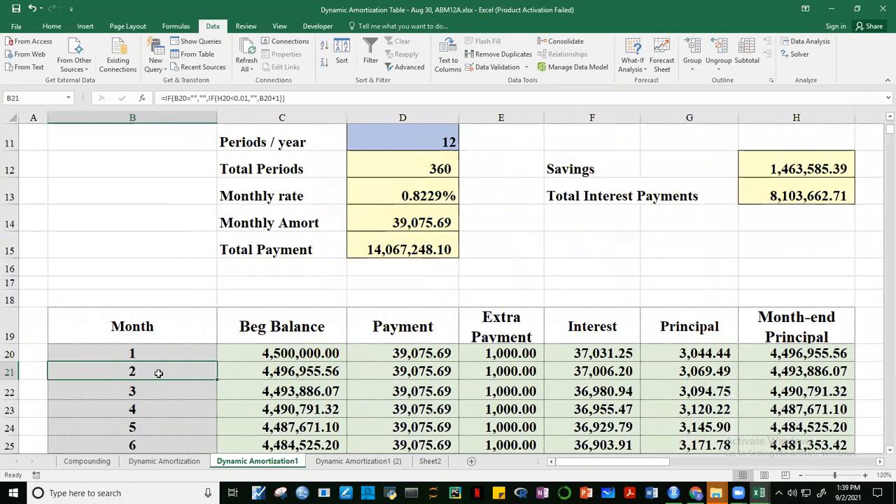
double_click(158, 373)
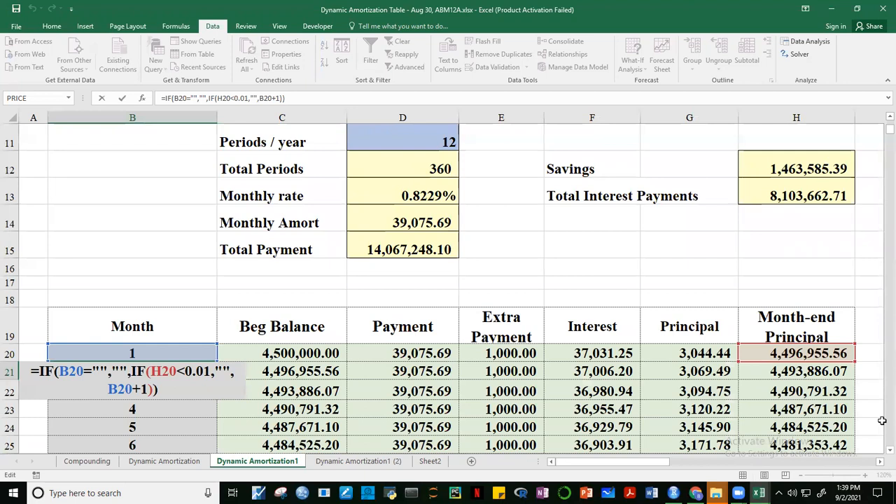
scroll(867, 406, "down", 2)
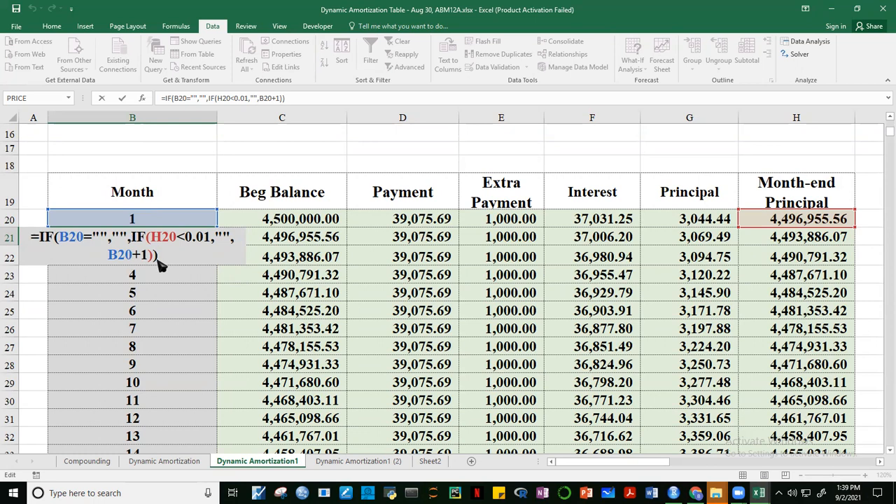
key("ctrl+Return")
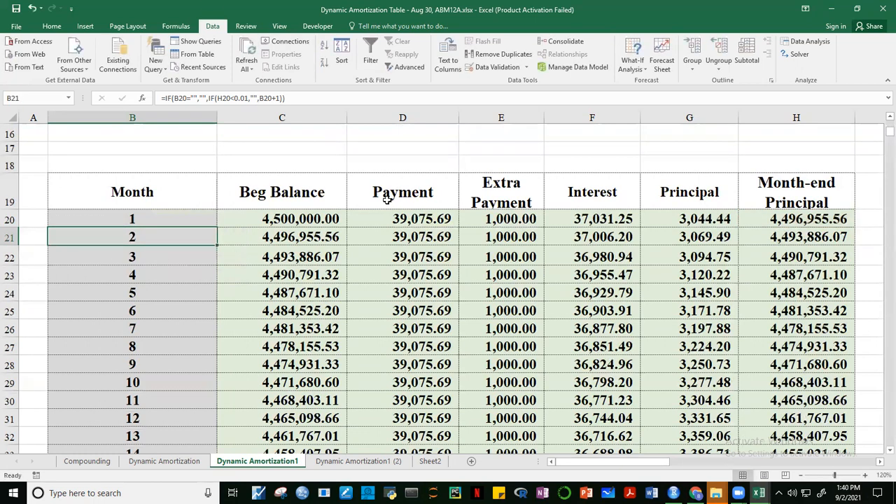
- Inspect the Beg Balance formula for month 2 in C21 and the cells it references
left_click(292, 249)
left_click(322, 236)
key("F2")
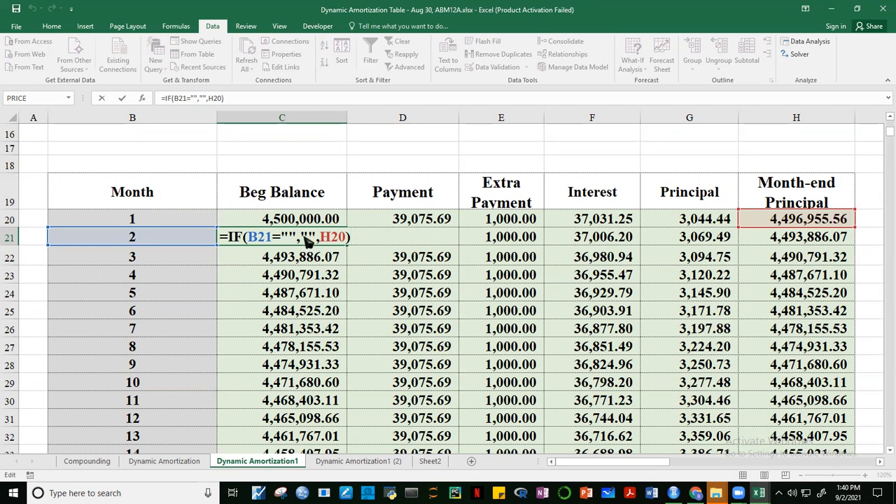
key("ctrl+Return")
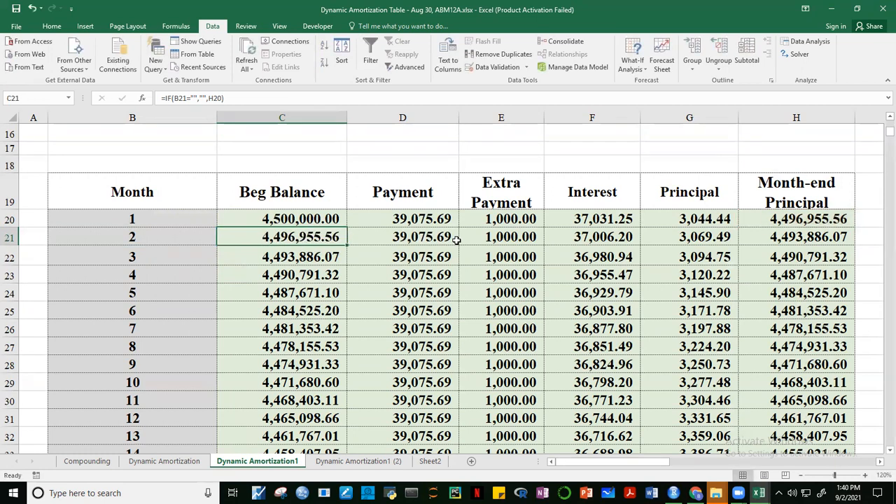
- Inspect the Payment formula for month 2 in D21 and the Monthly Amort cell it references
left_click(424, 240)
double_click(424, 239)
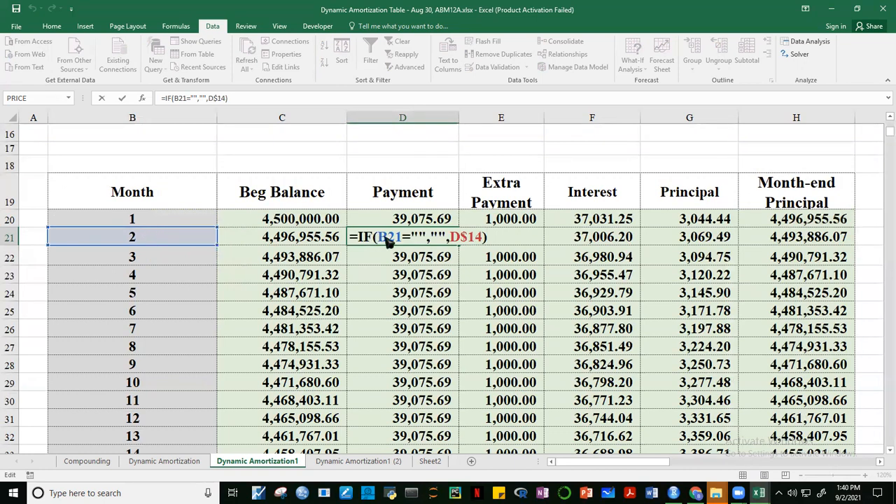
left_click(888, 117)
left_click(888, 117)
left_click(888, 117)
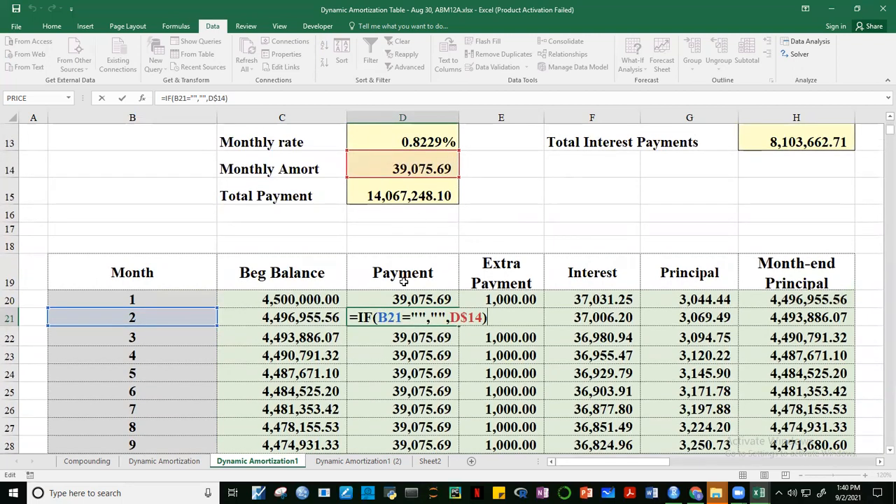
key("ctrl+Return")
- Inspect the Extra Payment formula for month 2 in E21 and the input cell H6 it references
left_click(486, 312)
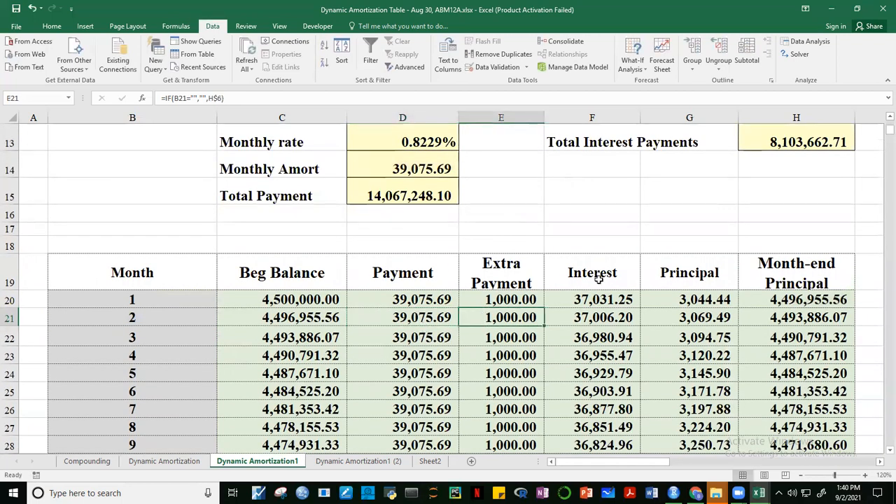
key("F2")
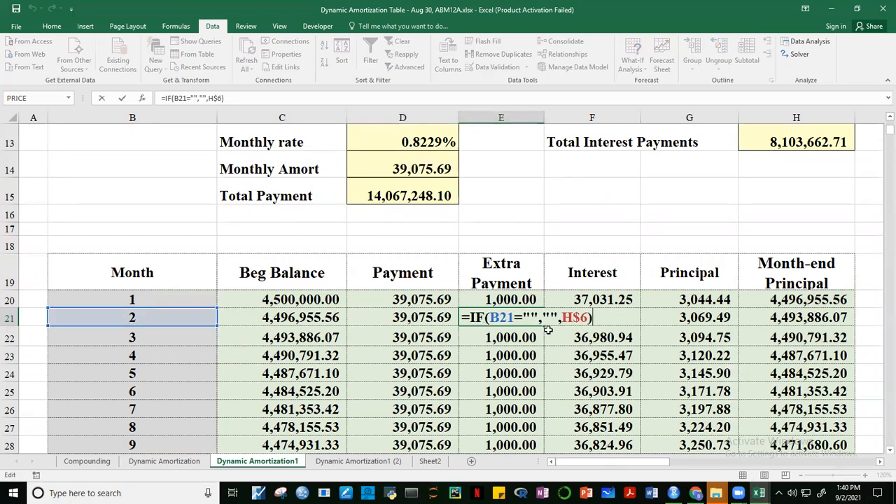
left_click(888, 117)
left_click(888, 117)
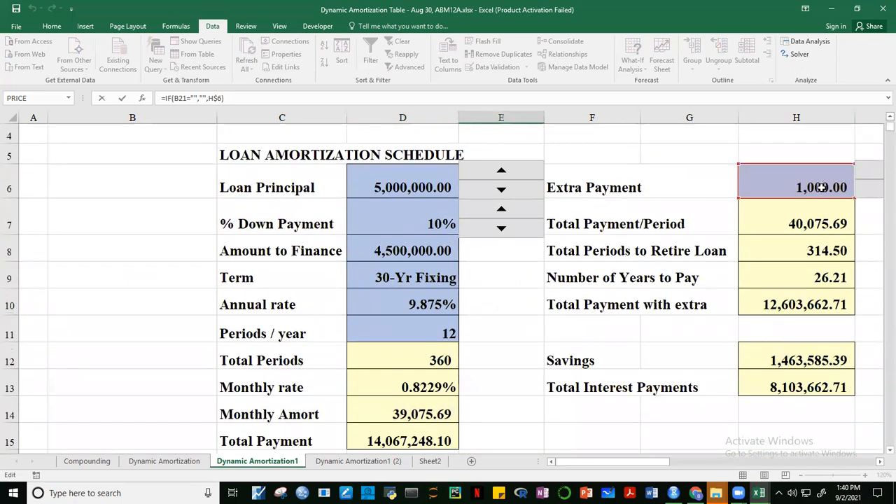
left_click(887, 451)
left_click(887, 451)
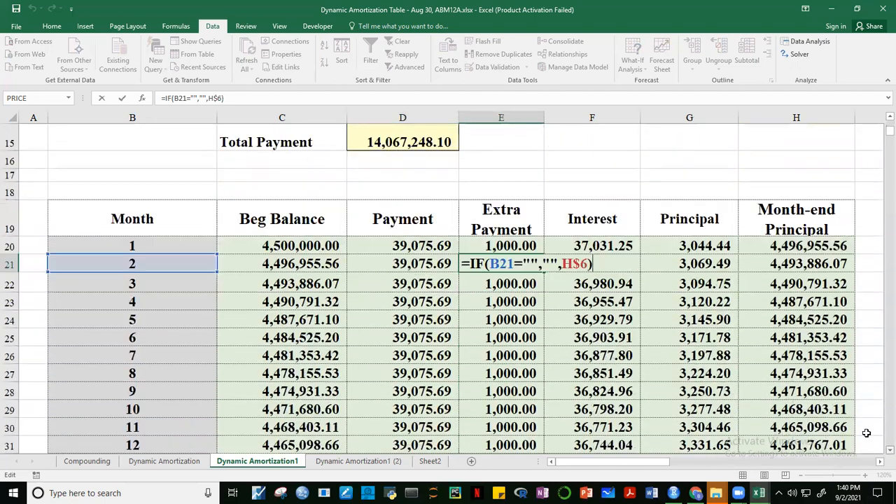
key("Return")
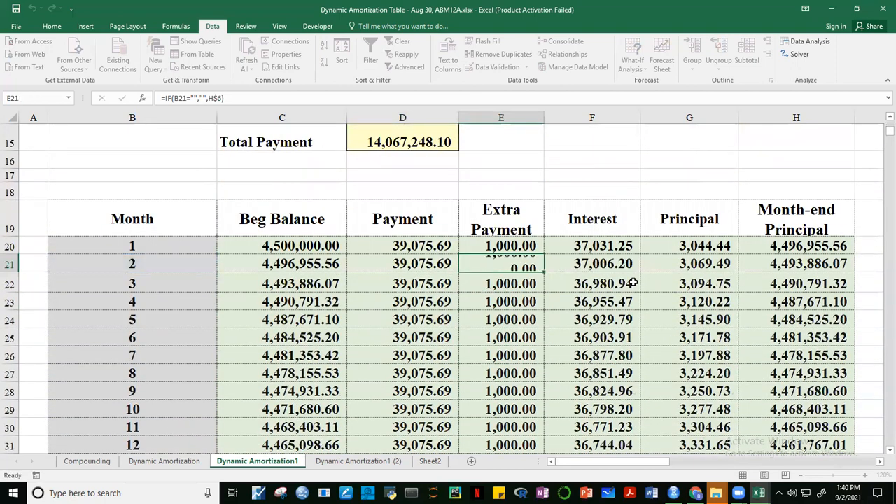
- Inspect the Interest formula for month 2 in F21 together with the beginning balance and monthly rate it multiplies
left_click(591, 264)
key("F2")
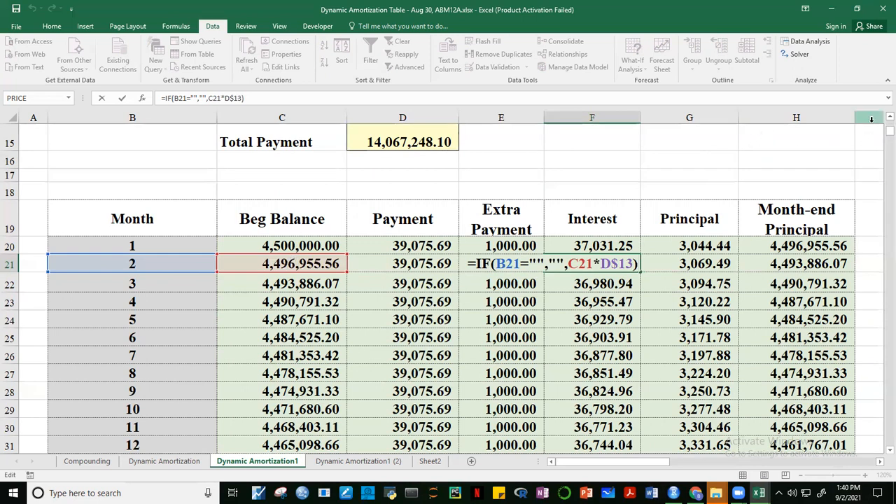
scroll(763, 147, "up", 1)
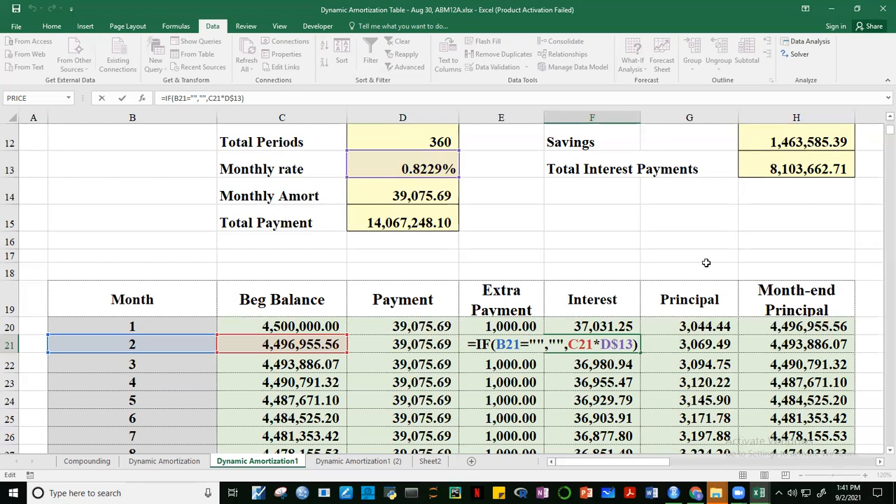
key("ctrl+Return")
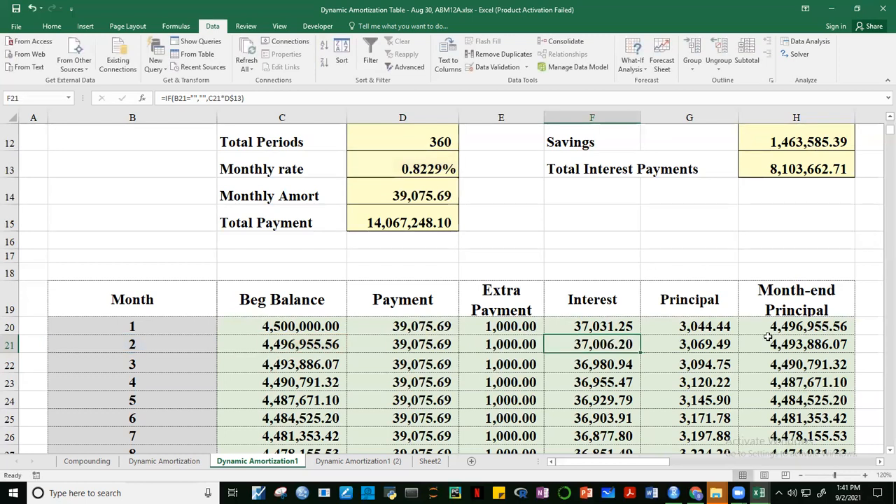
- Inspect the Principal formula for month 2 in G21 and the payment and interest cells it references
left_click(700, 341)
key("F2")
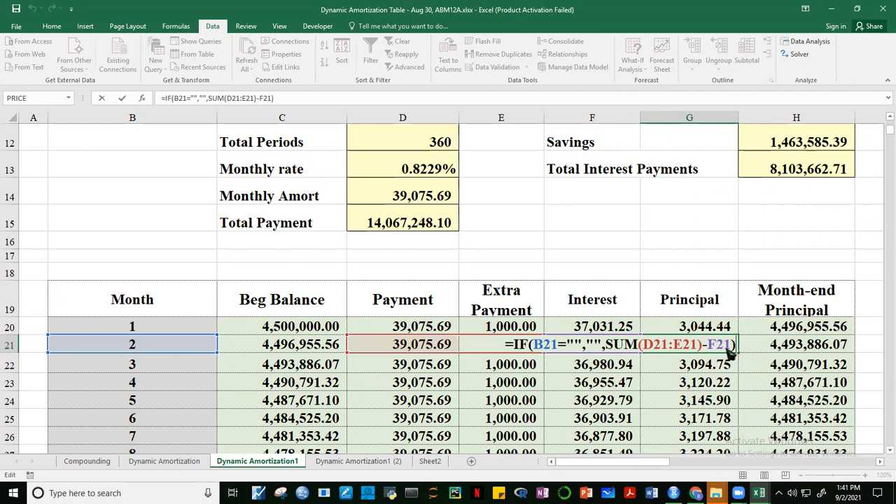
key("Escape")
- Inspect the nested IF formula for the Month-end Principal of month 2 in H21, including its false-value argument
left_click(795, 343)
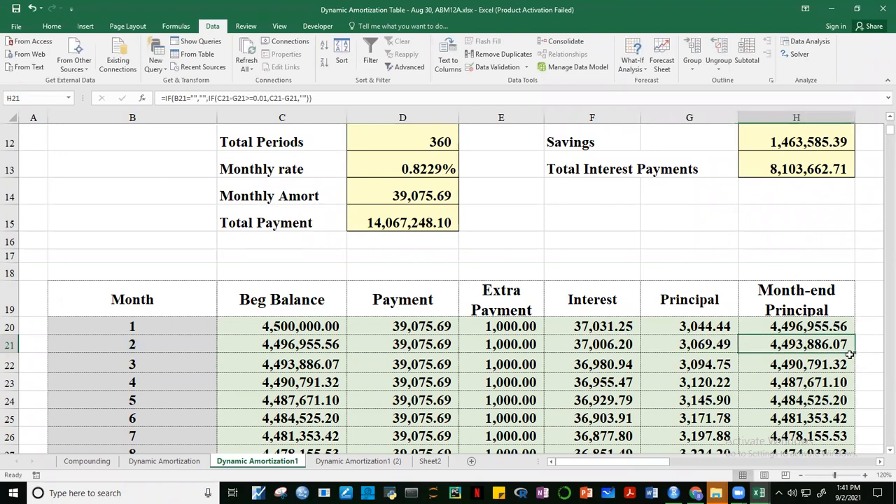
double_click(848, 352)
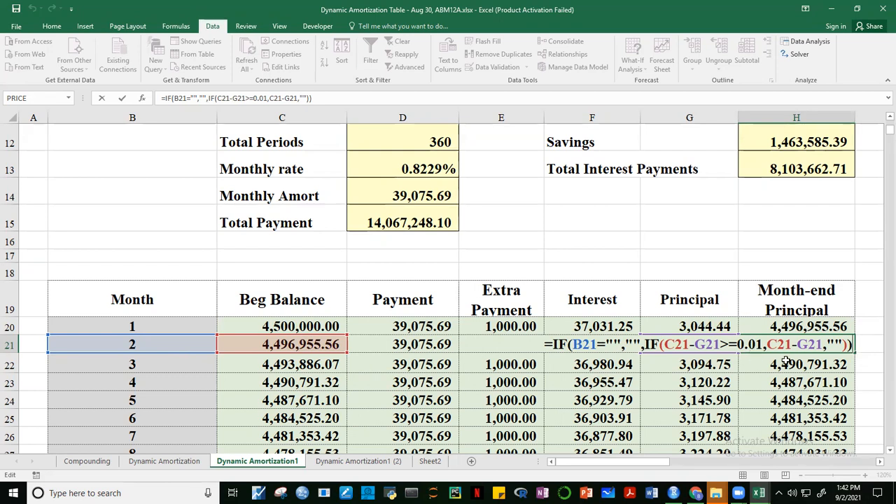
left_click(830, 344)
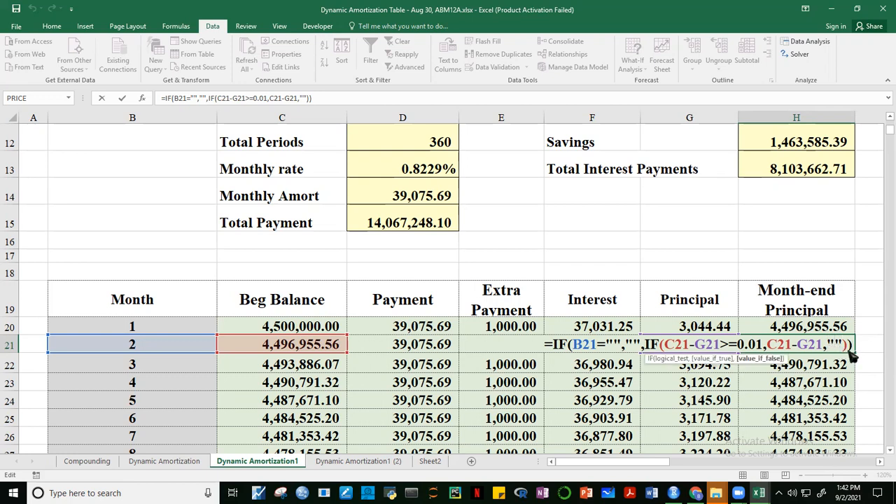
left_click(853, 351)
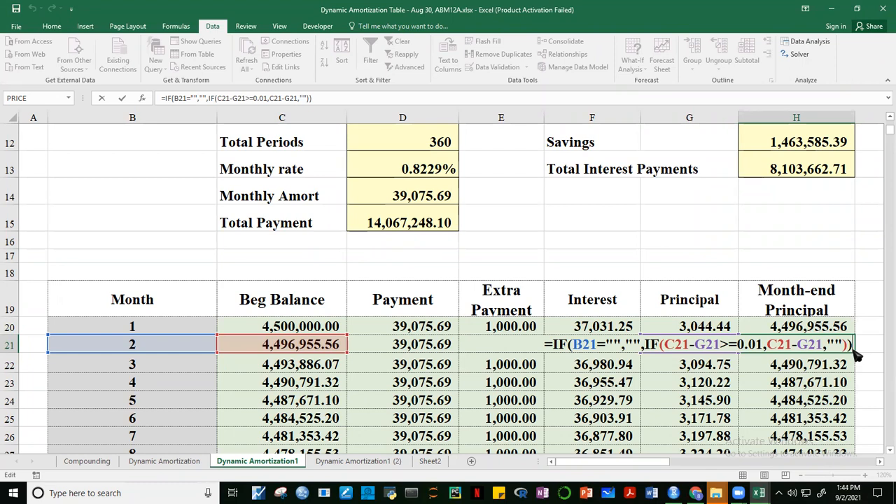
key("ctrl+Return")
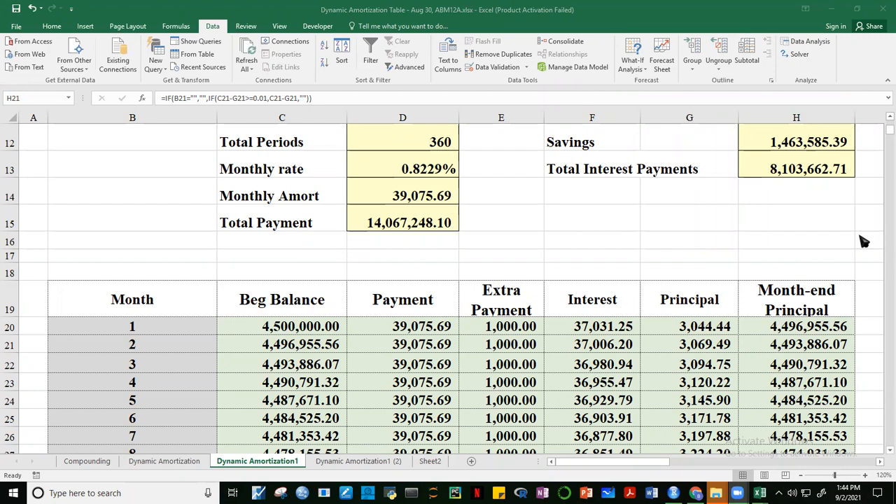
- Select the month 2 row of the schedule, B21:H21, and reduce the Extra Payment to 0
left_click(761, 222)
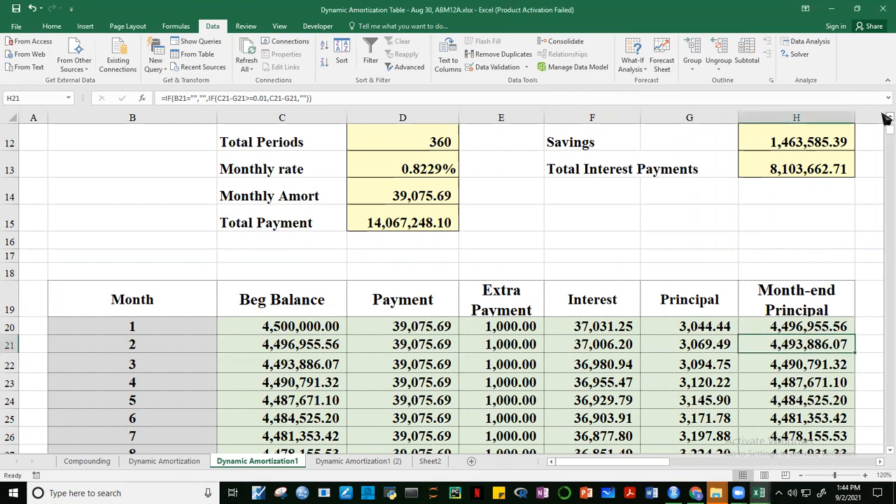
left_click_drag(130, 344, 819, 345)
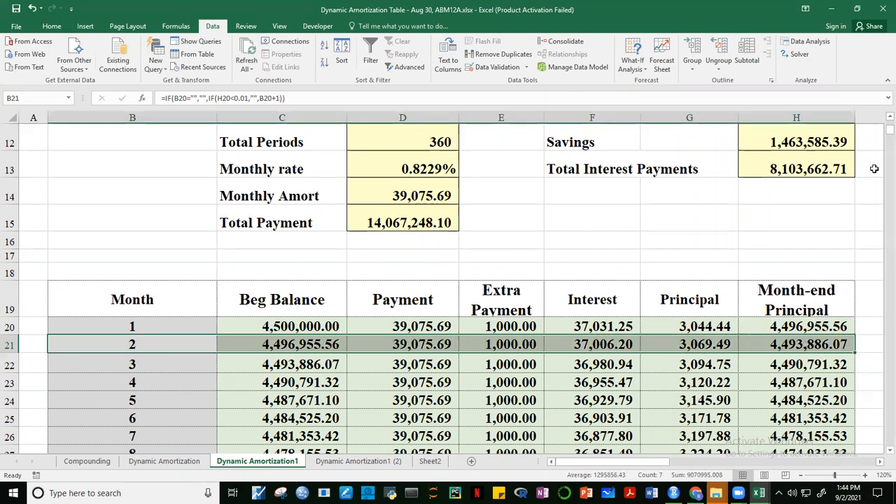
left_click(888, 117)
scroll(885, 122, "up", 4)
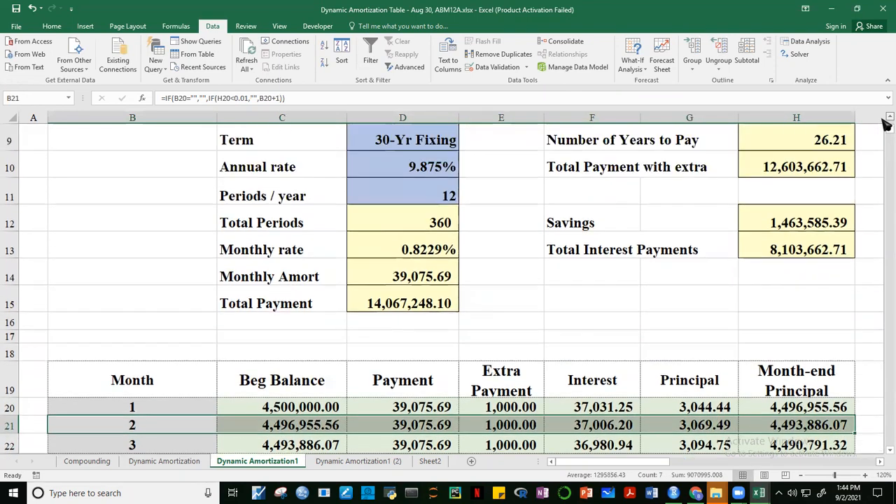
mouse_move(588, 466)
left_mouse_down()
mouse_move(628, 467)
mouse_move(603, 465)
left_mouse_up()
left_click(454, 264)
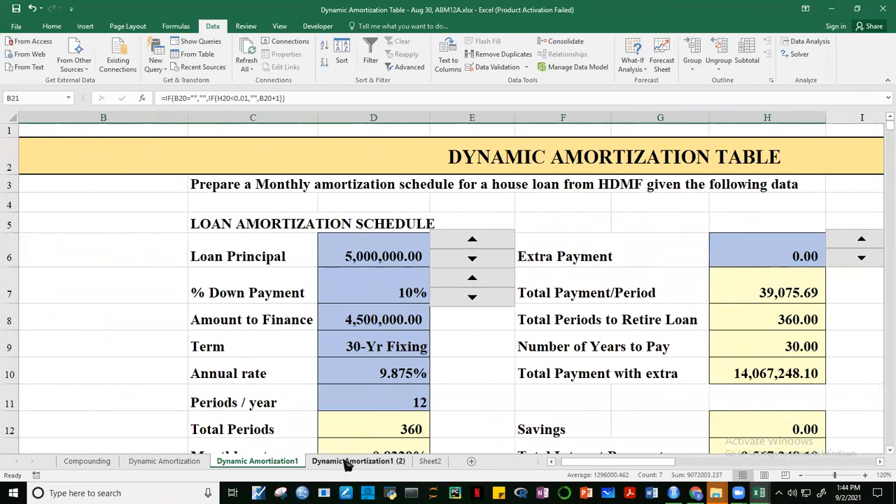
- Compare the Total Periods in D12 with the Total Periods to Retire Loan in H8 without extra payment
left_click(392, 429)
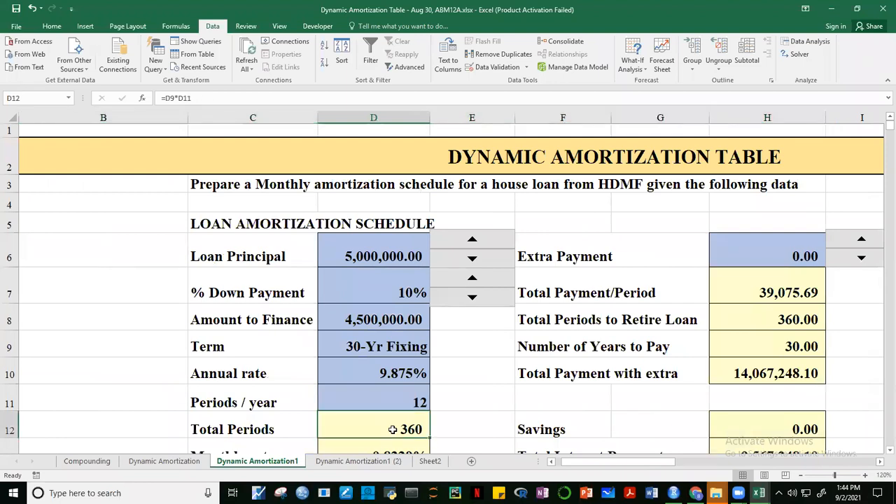
left_click(773, 319)
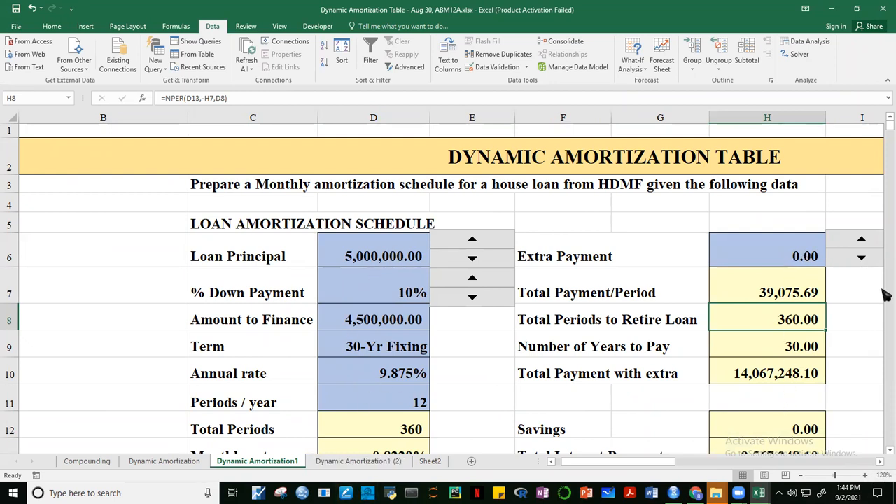
- Set the loan term in D9 to 10-Yr Fixing
mouse_move(887, 130)
left_mouse_down()
mouse_move(879, 295)
mouse_move(875, 181)
mouse_move(886, 137)
left_mouse_up()
left_click(416, 278)
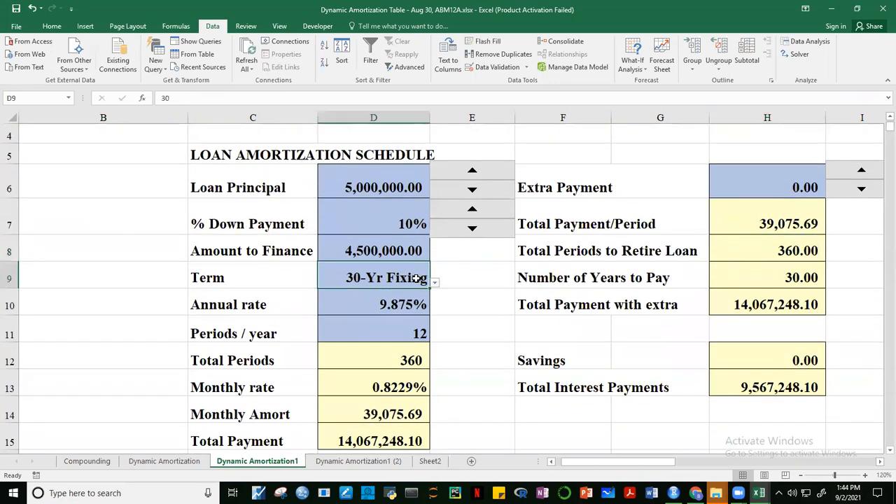
left_click(435, 283)
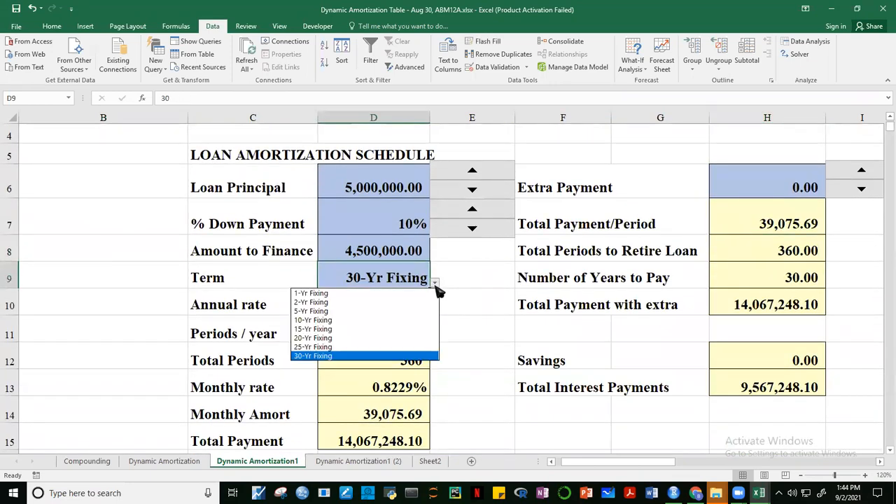
left_click(346, 322)
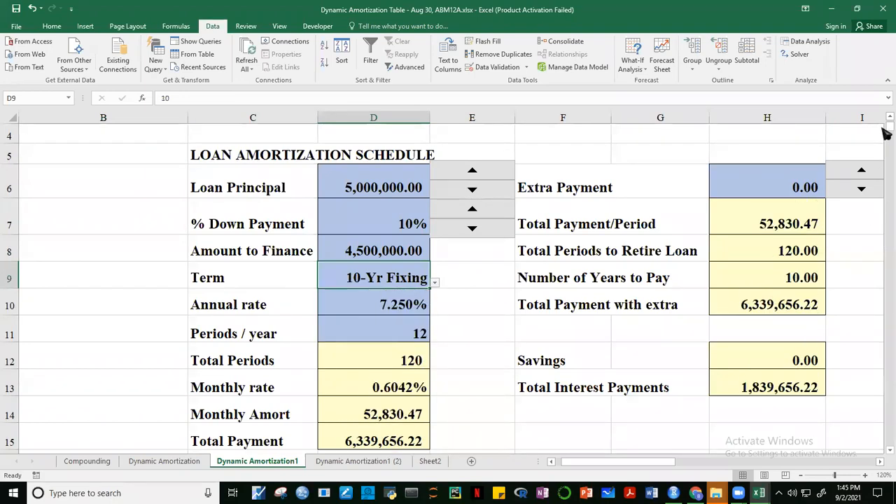
- Set the loan term to 20-Yr Fixing and raise the Extra Payment to 5,000
left_click_drag(885, 134, 885, 77)
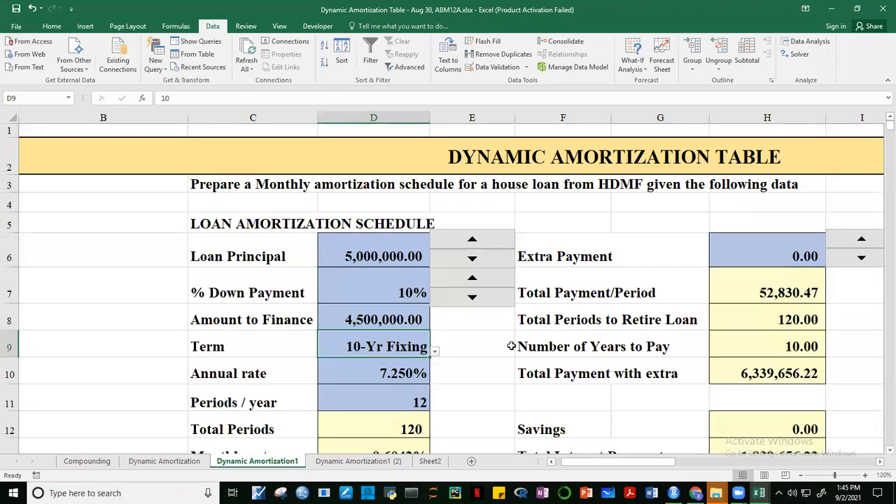
left_click(435, 352)
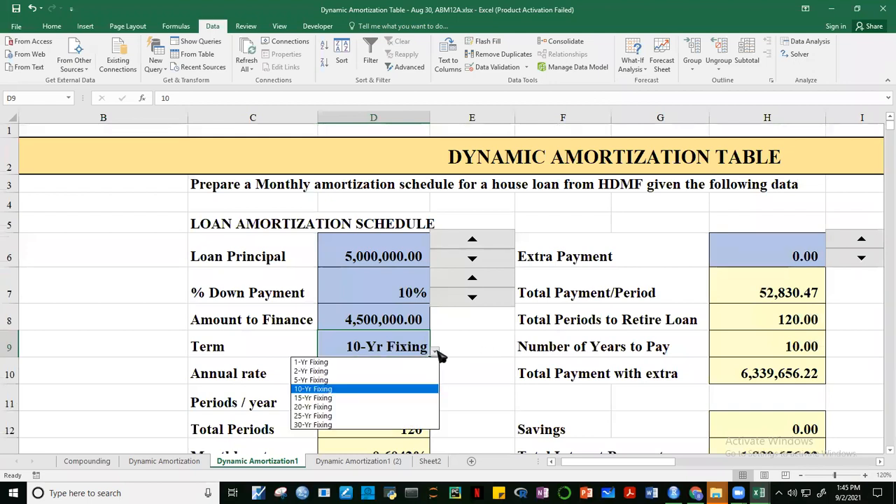
left_click(330, 407)
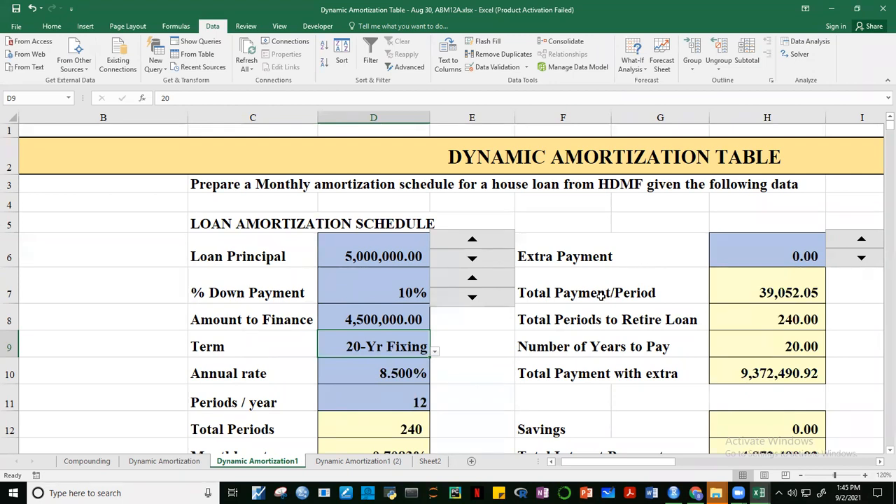
left_click(862, 242)
left_click(863, 242)
left_click(863, 243)
left_click(863, 242)
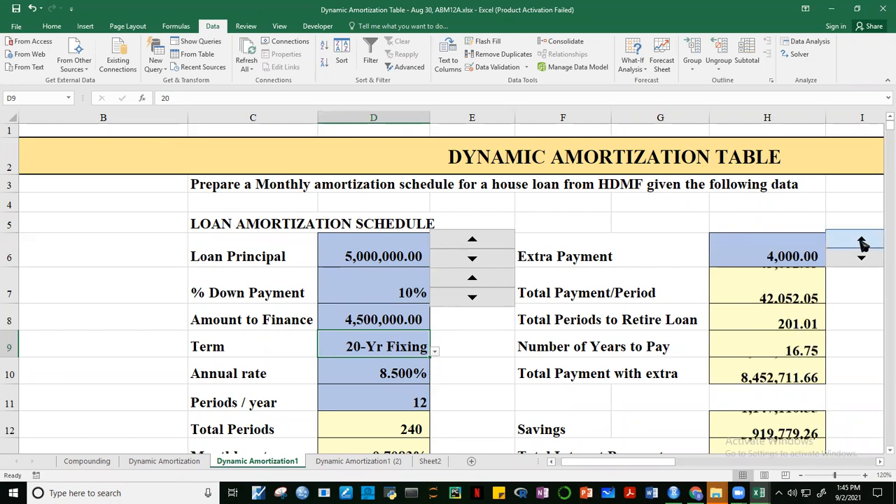
left_click(863, 242)
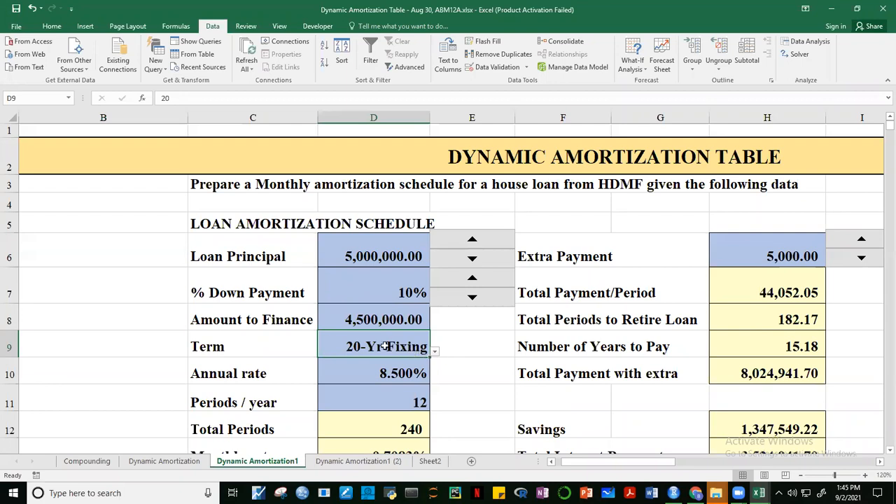
- Compare Total Periods with Total Periods to Retire Loan under the 5,000 extra payment, and review the savings and interest totals
left_click(889, 452)
left_click(889, 451)
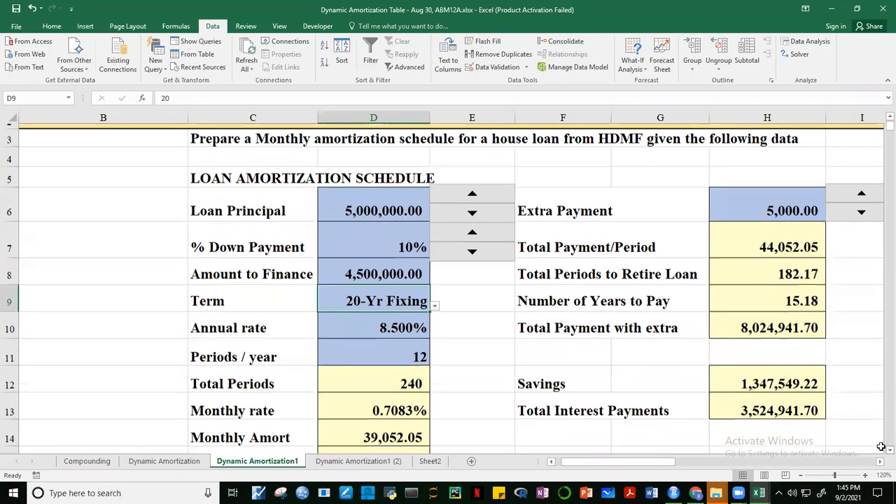
left_click(411, 382)
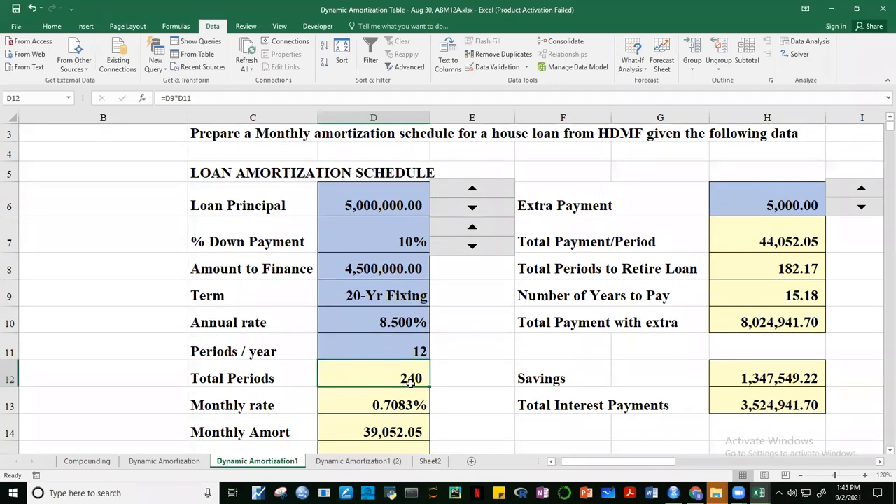
left_click(789, 272)
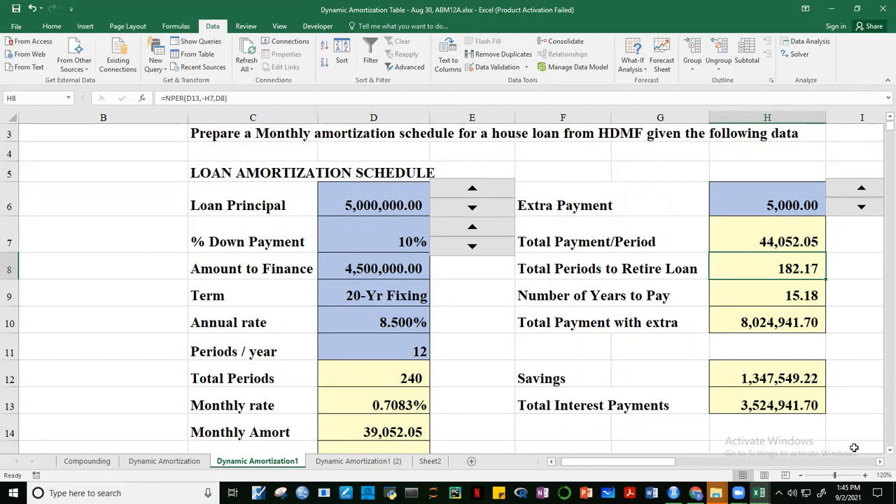
left_click(886, 452)
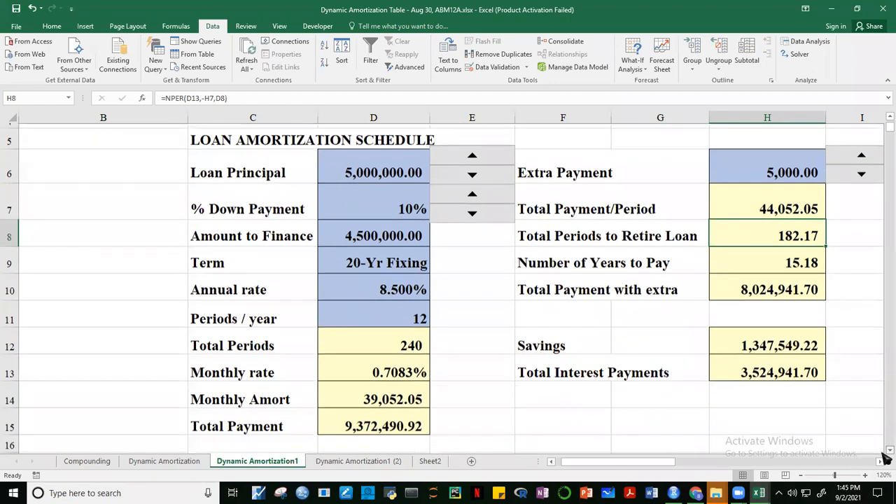
left_click(886, 452)
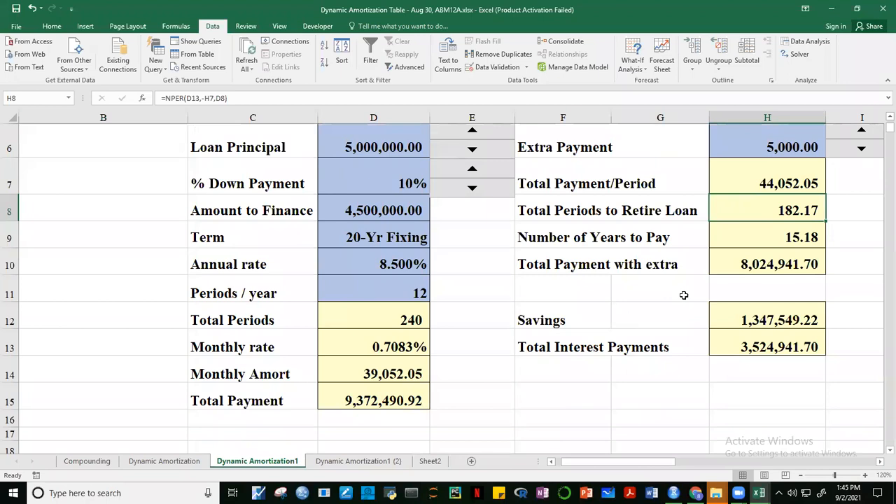
- Check the Total Payment with extra formula in H10 and review the schedule down to its final payment month
left_click(765, 266)
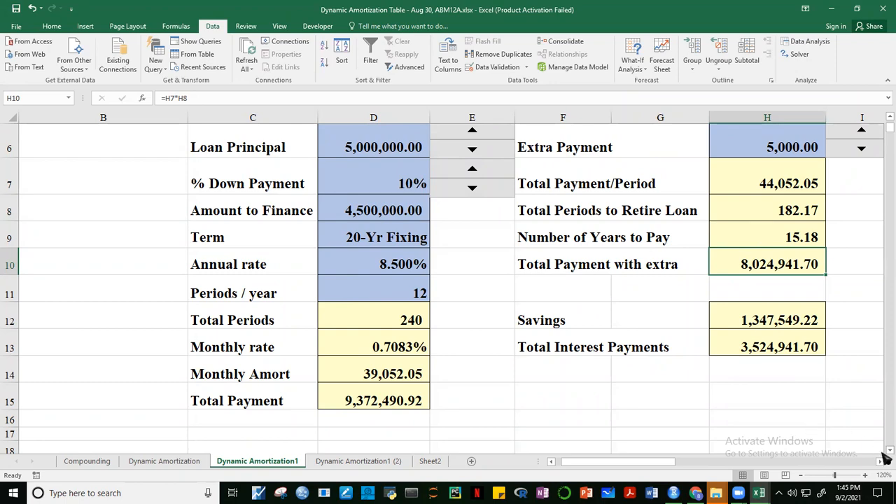
scroll(884, 455, "down", 6)
scroll(884, 456, "down", 13)
scroll(885, 457, "down", 10)
scroll(885, 456, "down", 11)
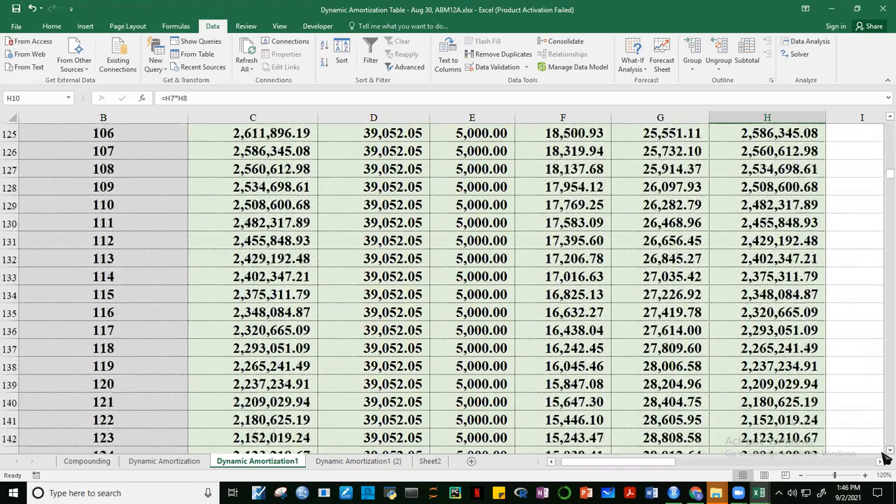
scroll(886, 456, "down", 7)
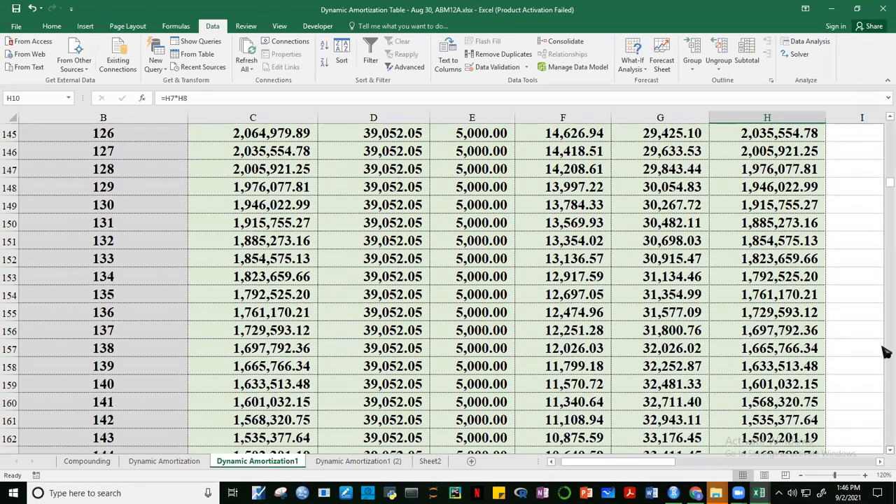
mouse_move(886, 189)
left_mouse_down()
mouse_move(885, 210)
mouse_move(885, 199)
left_mouse_up()
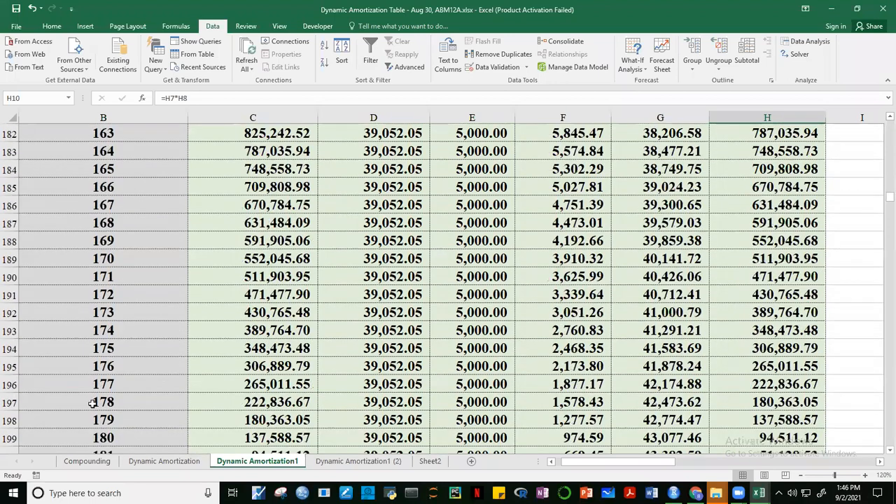
left_click(886, 451)
scroll(886, 457, "down", 1)
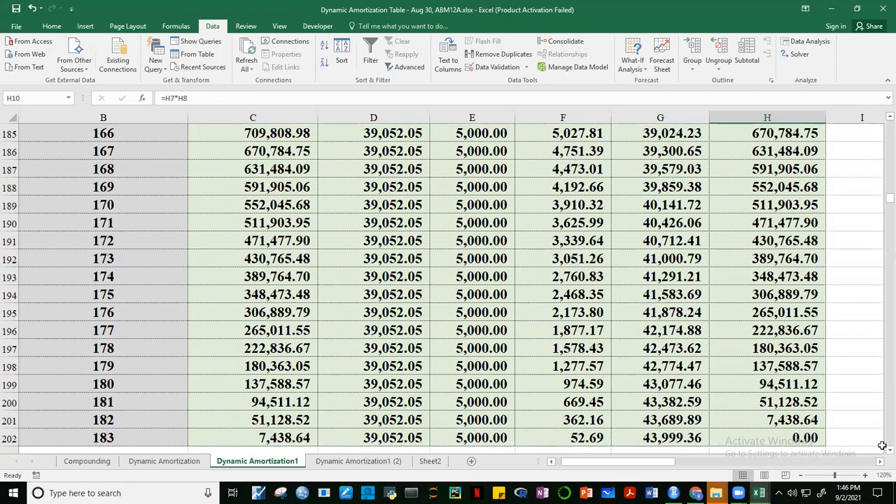
scroll(882, 445, "down", 1)
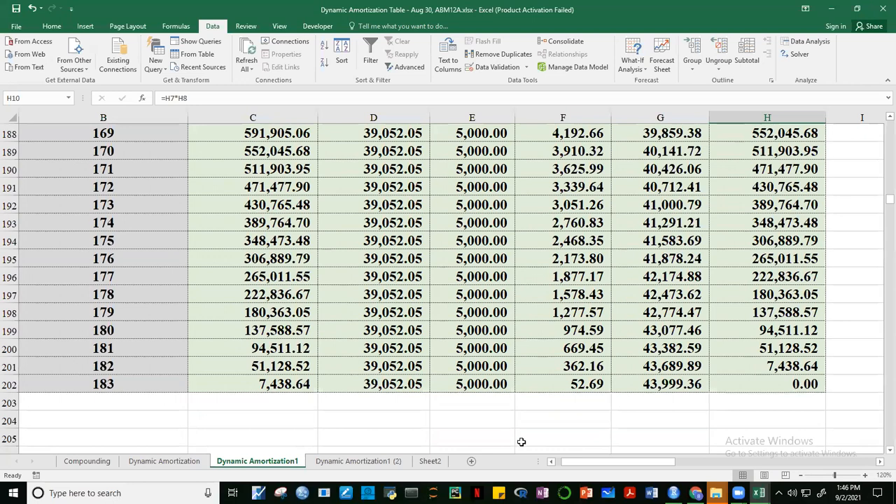
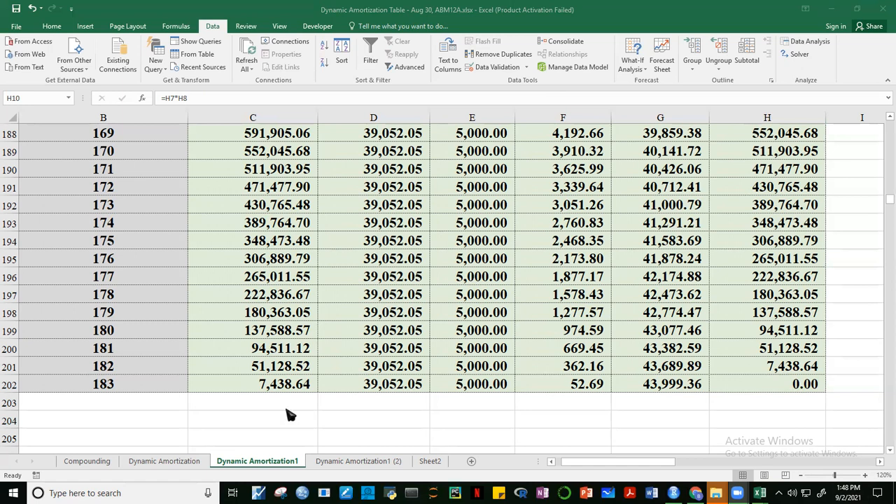
- Inspect the formulas for the beginning balance, payment and extra payment in row 202, the schedule's last month
left_click(284, 385)
left_click(283, 384)
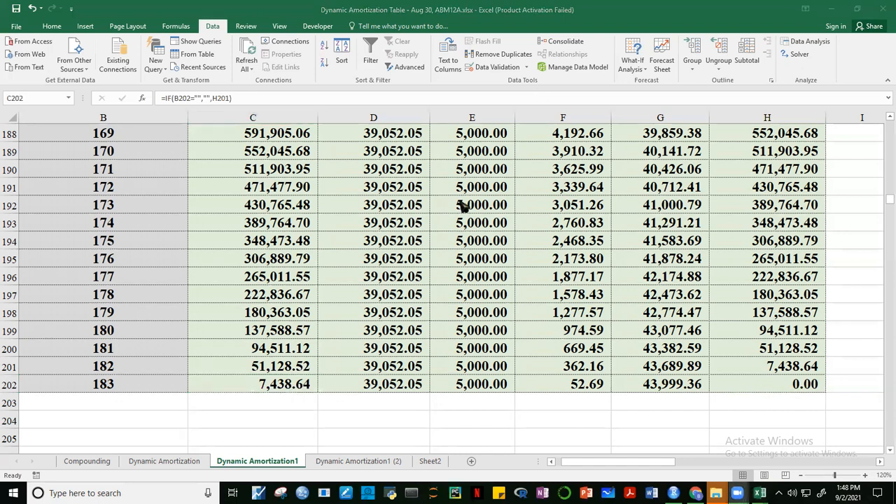
left_click(395, 386)
key("F2")
left_click(402, 414)
left_click(398, 384)
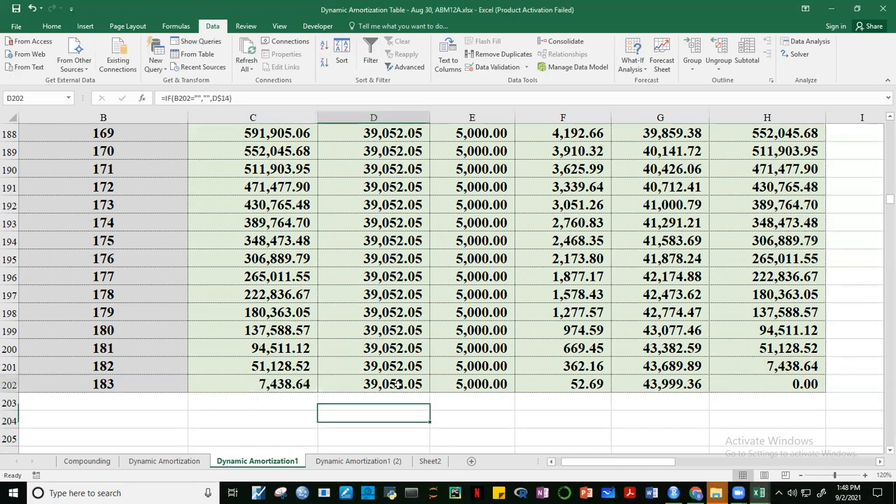
left_click(488, 384)
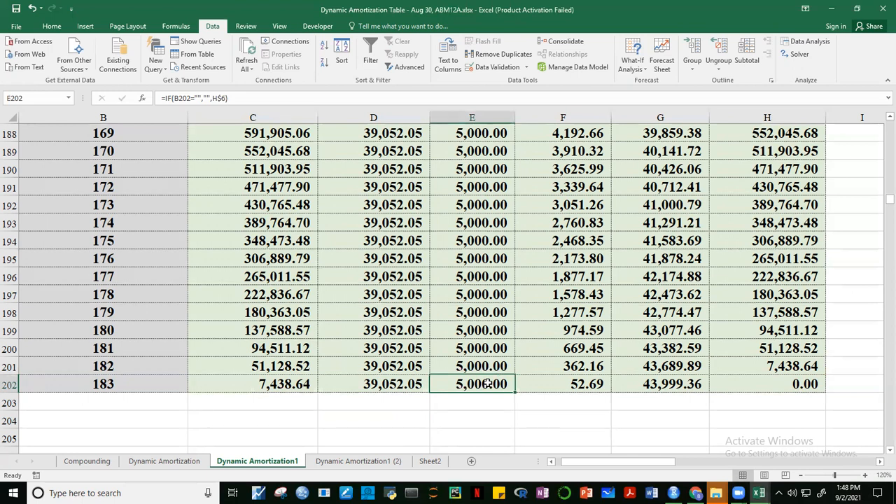
- Compare beginning balances C201 and C202, and trace the cell references in the C202 balance and D202 payment formulas
left_click(272, 383)
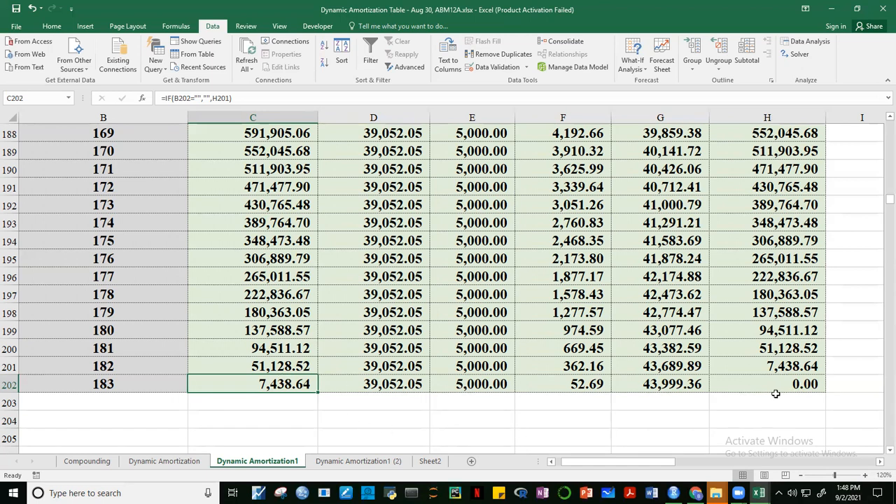
left_click(278, 365)
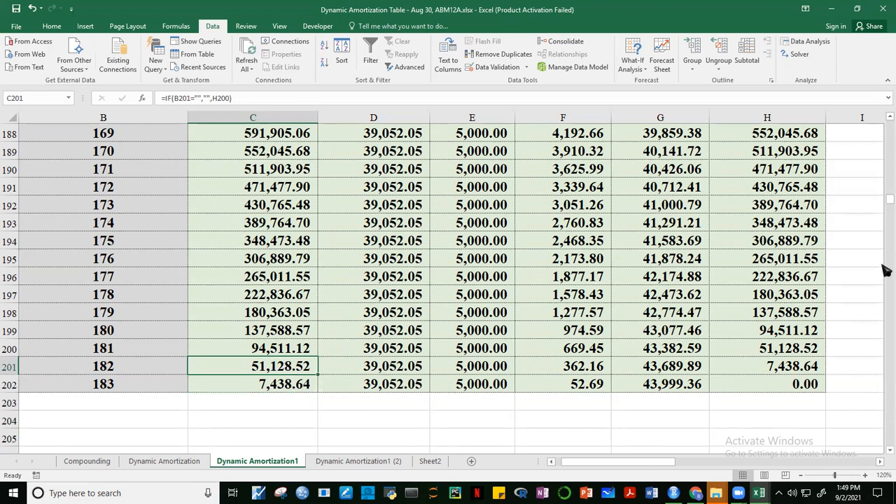
left_click(383, 387)
left_click(280, 382)
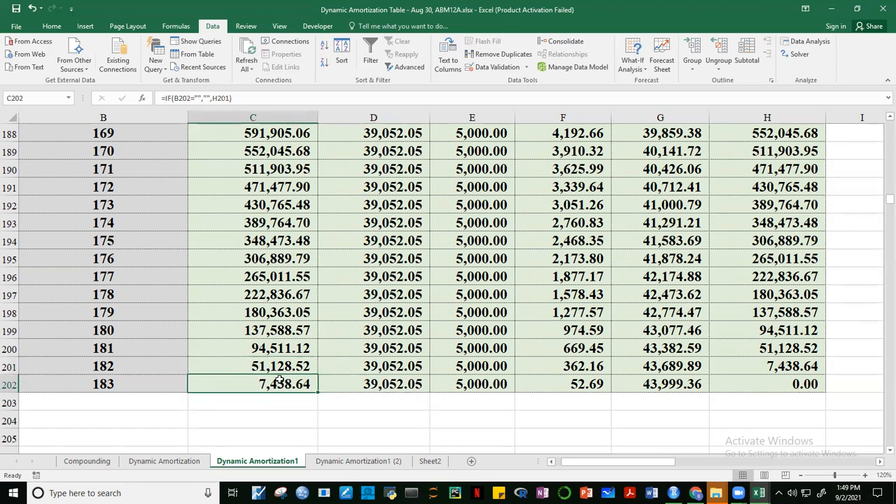
key("F2")
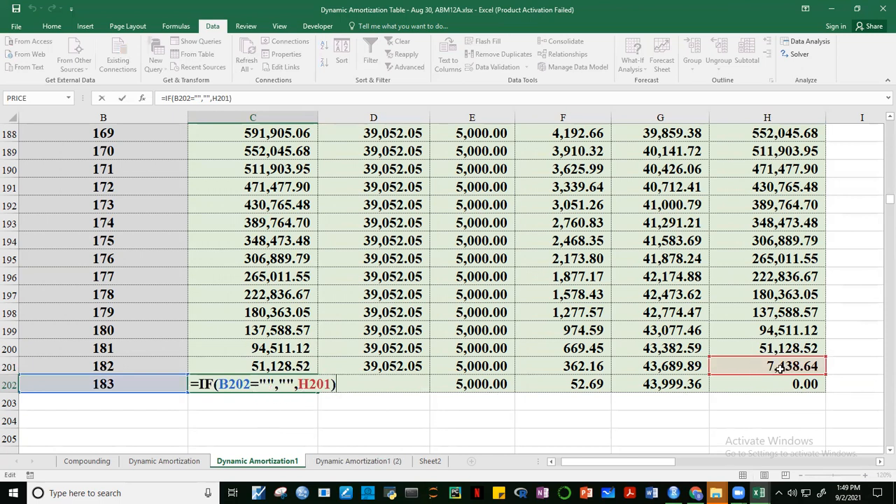
key("Escape")
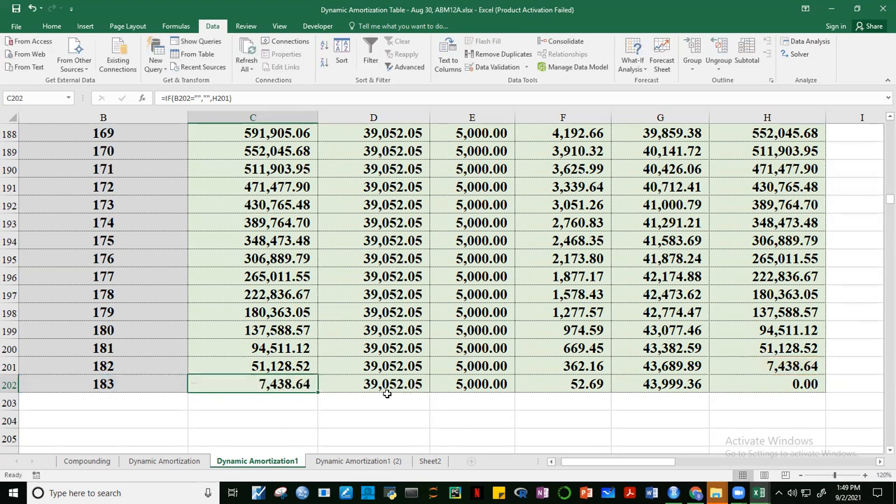
left_click(388, 387)
double_click(392, 392)
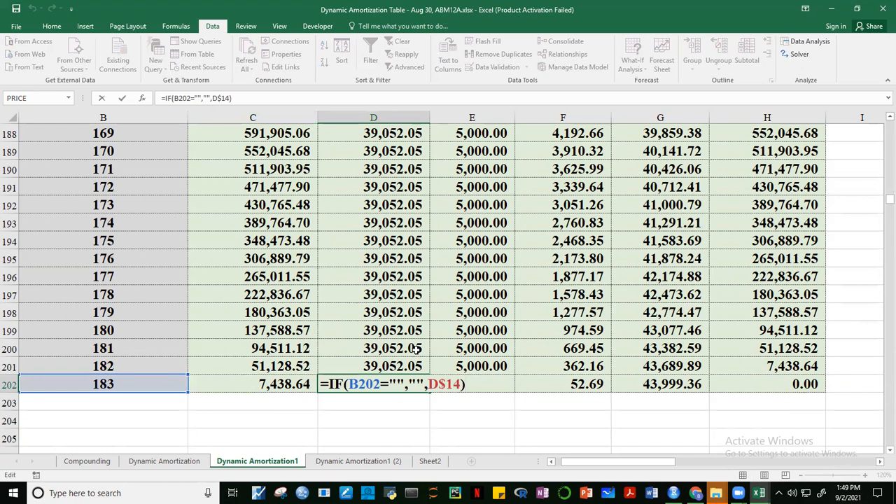
left_click(415, 423)
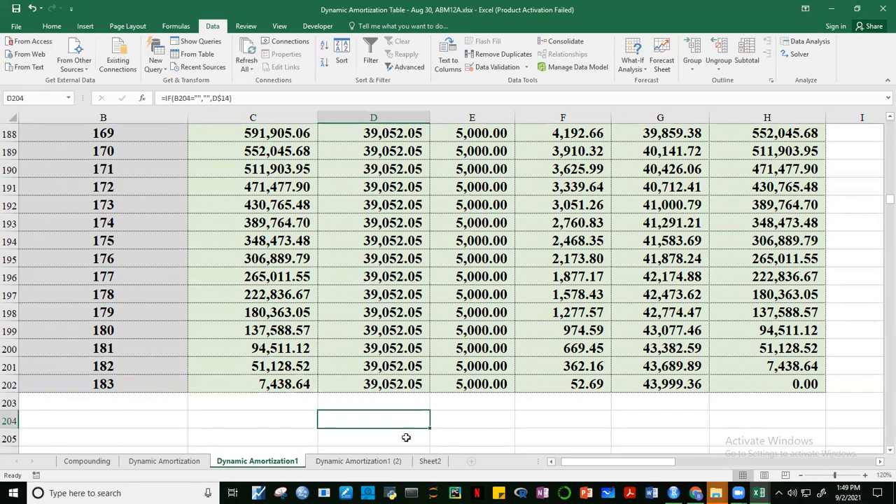
- Switch to the Dynamic Amortization1 (2) sheet and show its monthly schedule at 120% zoom
left_click(372, 460)
left_click(658, 323)
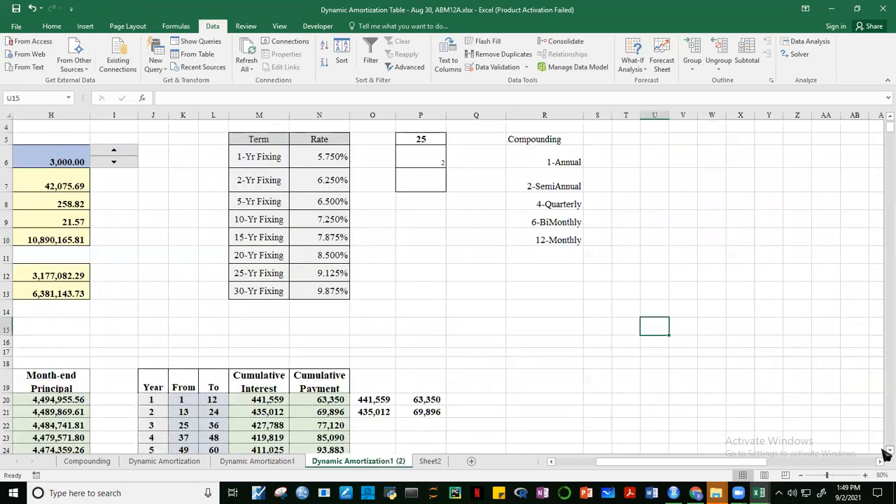
left_click_drag(637, 467, 592, 470)
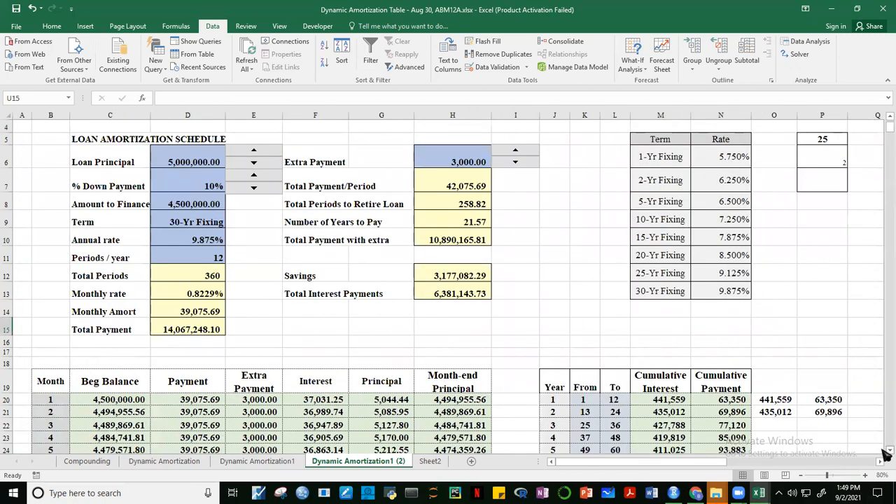
scroll(886, 455, "down", 2)
scroll(885, 453, "down", 1)
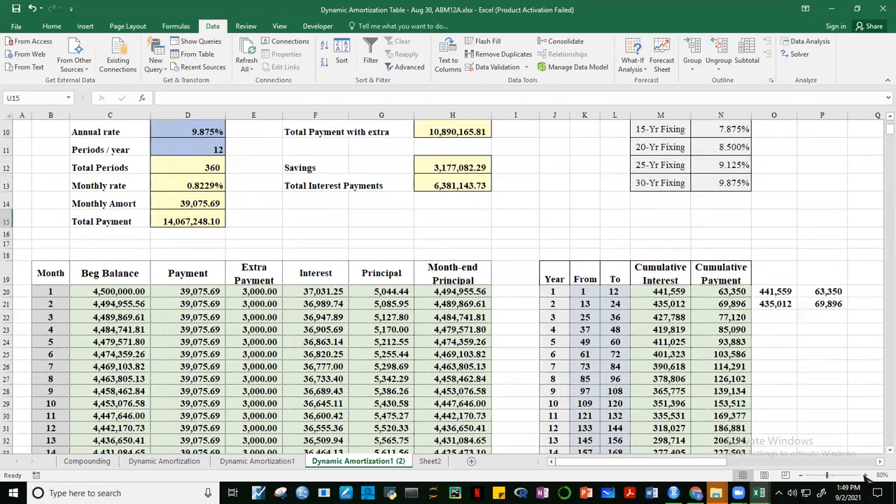
left_click(865, 475)
left_click(865, 475)
left_click(865, 475)
left_click(864, 475)
left_click_drag(595, 463, 529, 463)
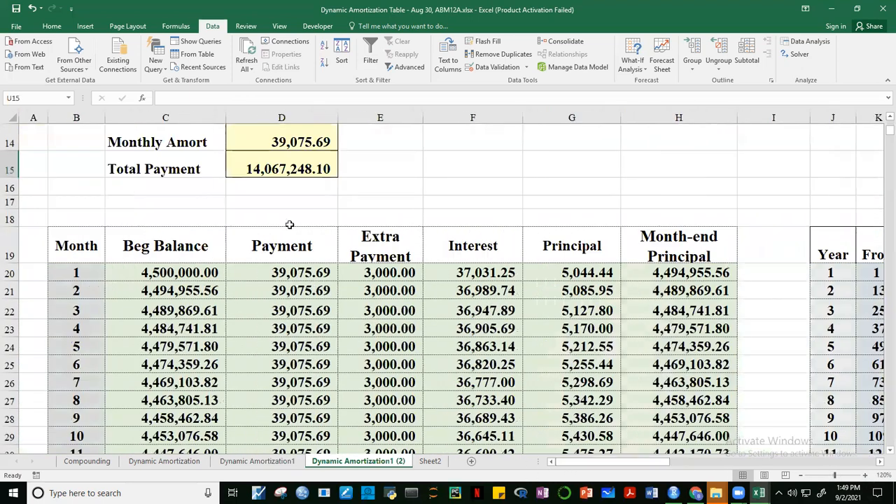
- Examine the nested IF formula behind the month 2 Payment in D21, leaving it unchanged
left_click(304, 293)
key("F2")
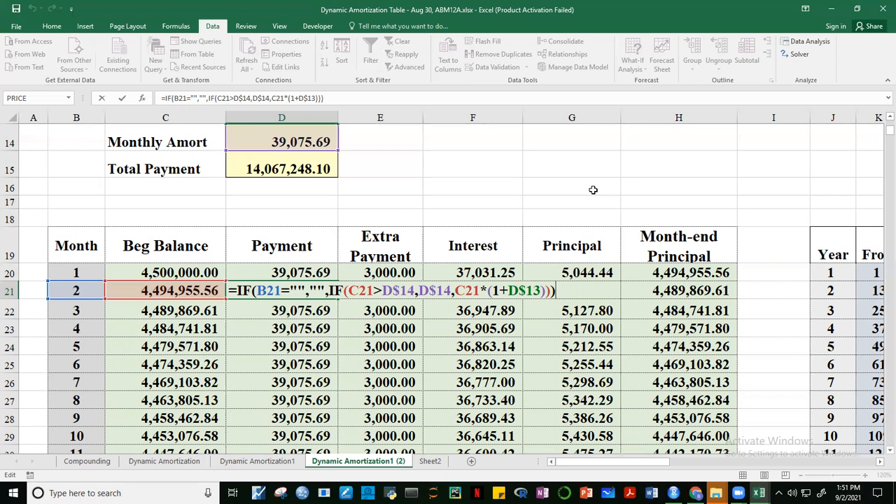
left_click(519, 77)
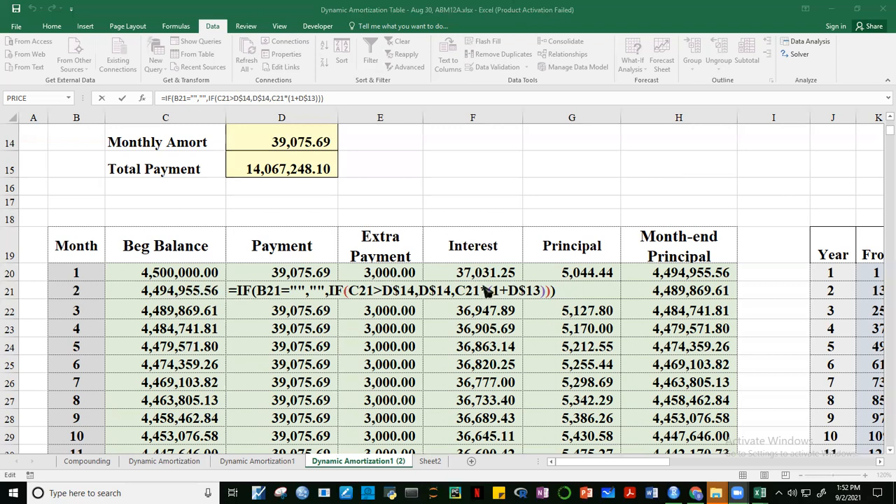
left_click(562, 293)
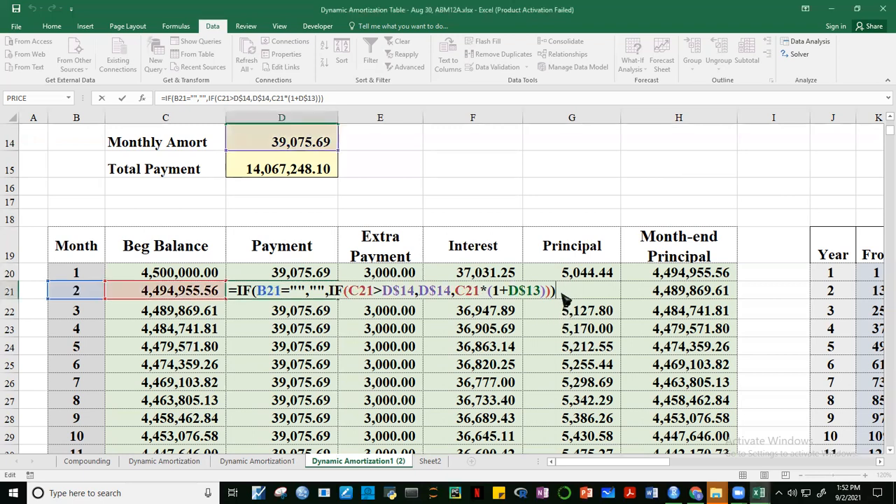
key("Return")
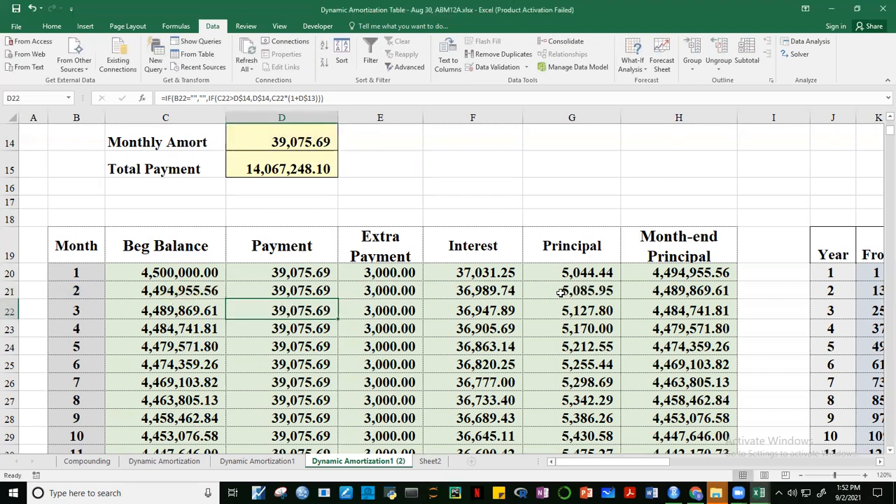
left_click(534, 158)
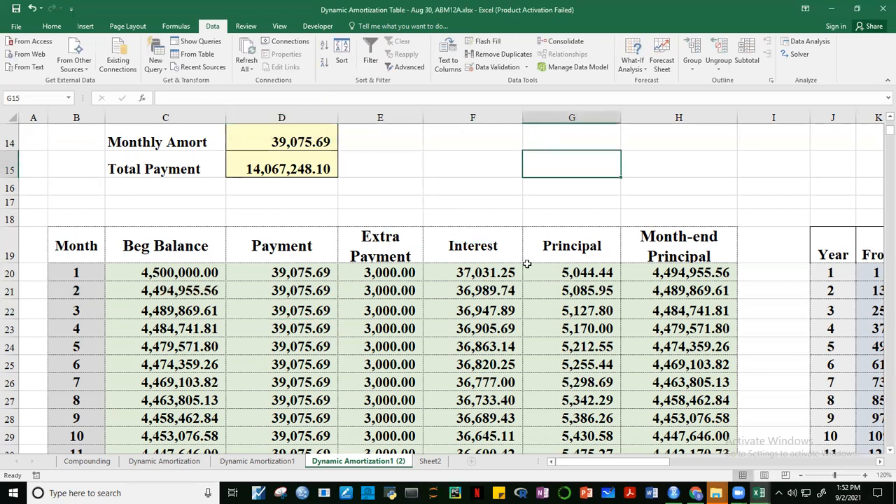
- Trace the month 2 Interest formula in F21 to the monthly rate, and check the Extra Payment formula in E21
left_click(489, 293)
double_click(482, 294)
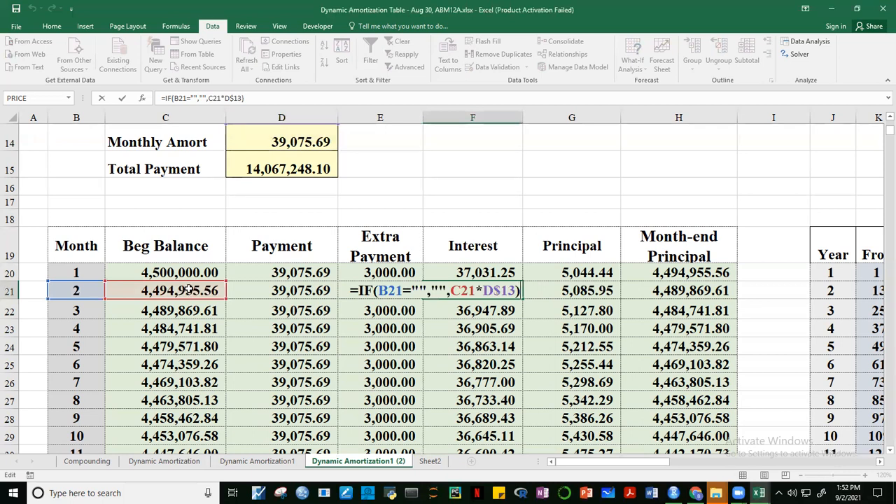
left_click(888, 117)
left_click(888, 117)
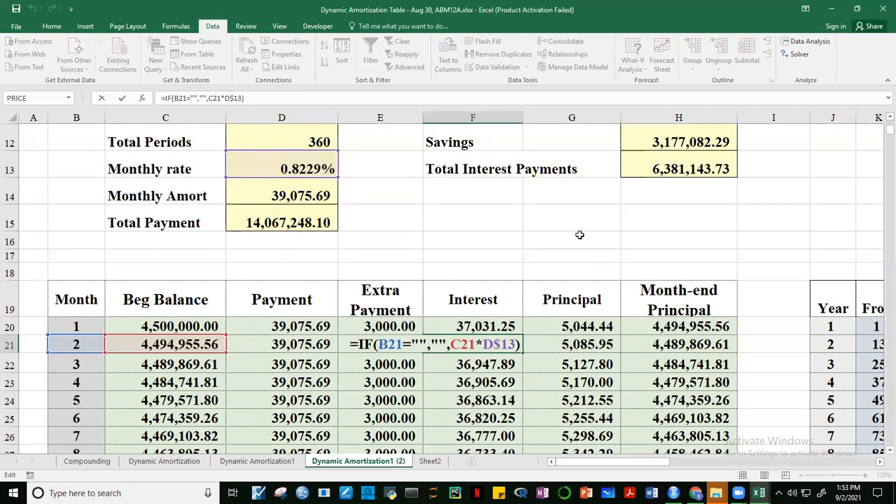
key("ctrl+Return")
left_click(387, 349)
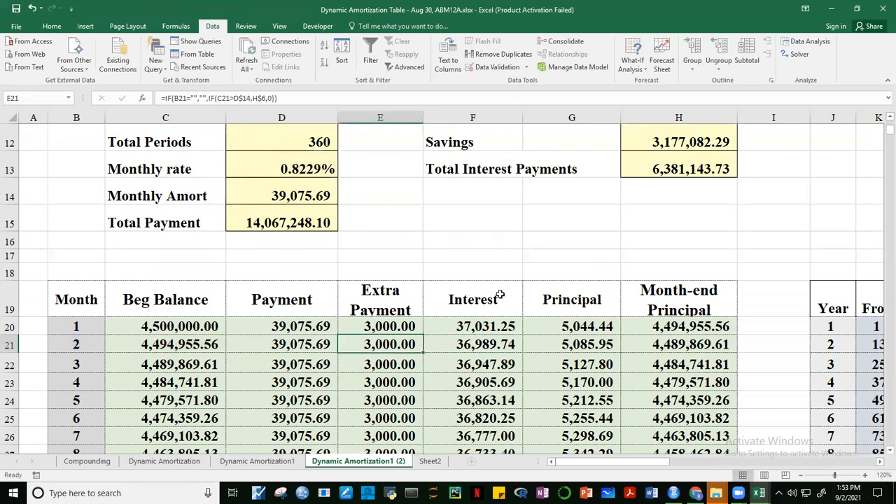
- Trace the Payment formula in D21 back to the beginning balance, Monthly rate and Monthly Amort cells
left_click(303, 344)
key("F2")
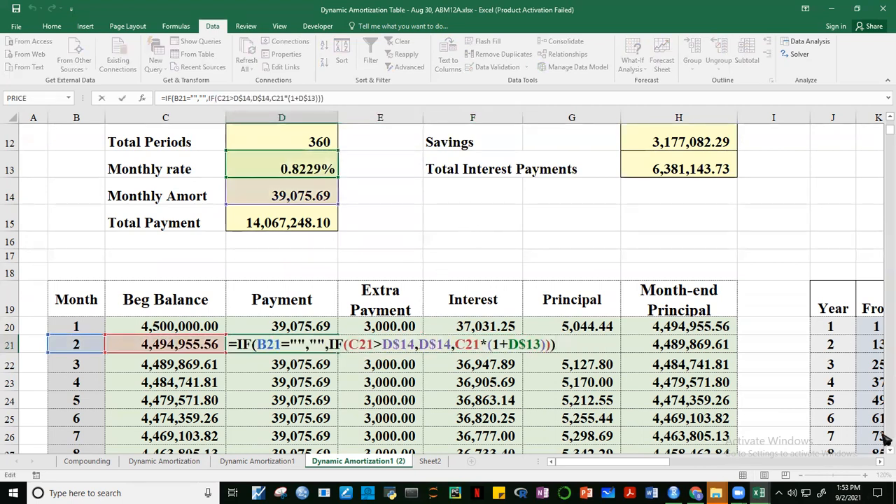
scroll(885, 456, "down", 1)
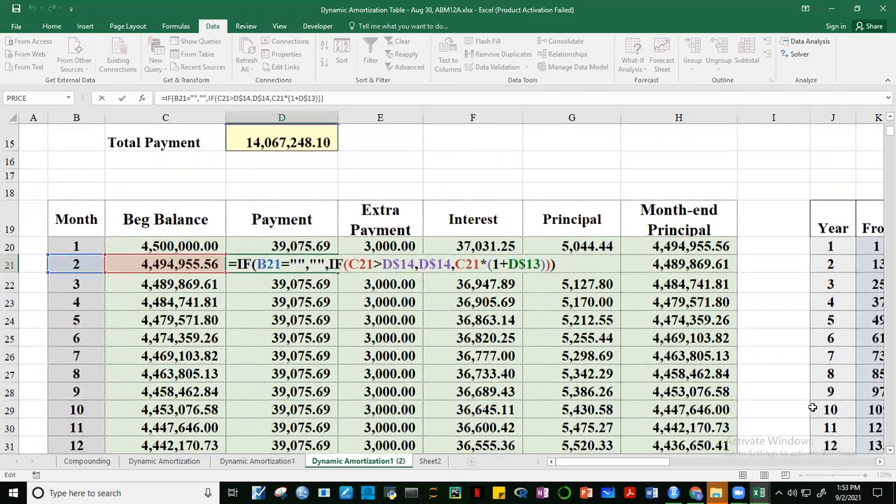
left_click(888, 117)
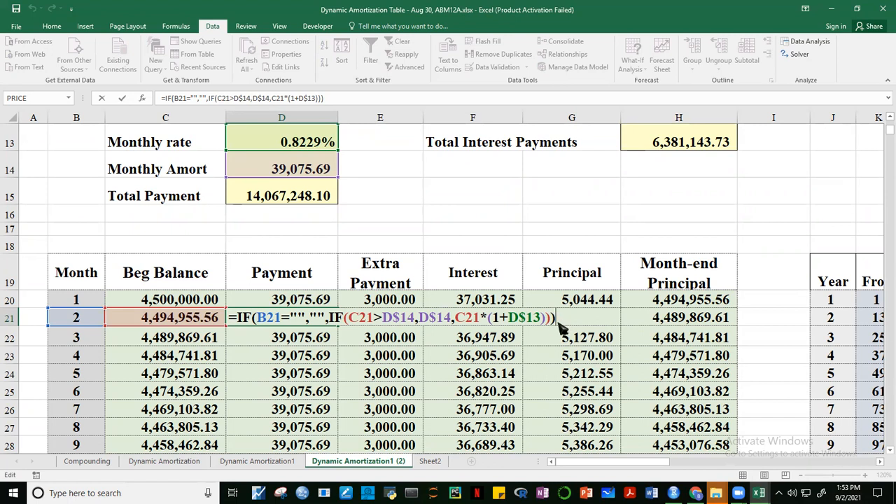
key("Escape")
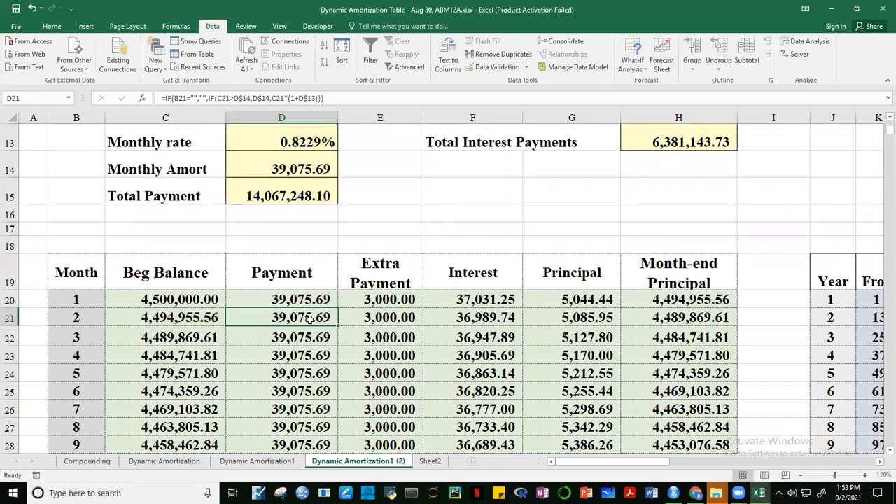
key("F2")
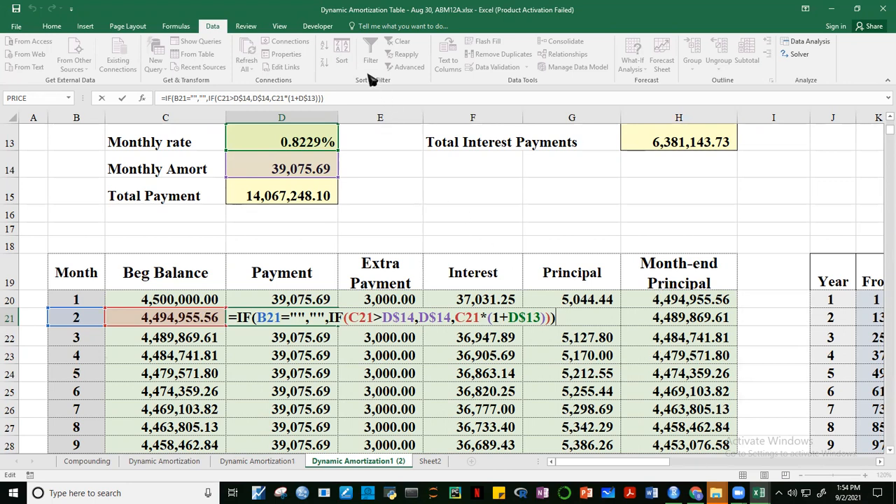
left_click(758, 102)
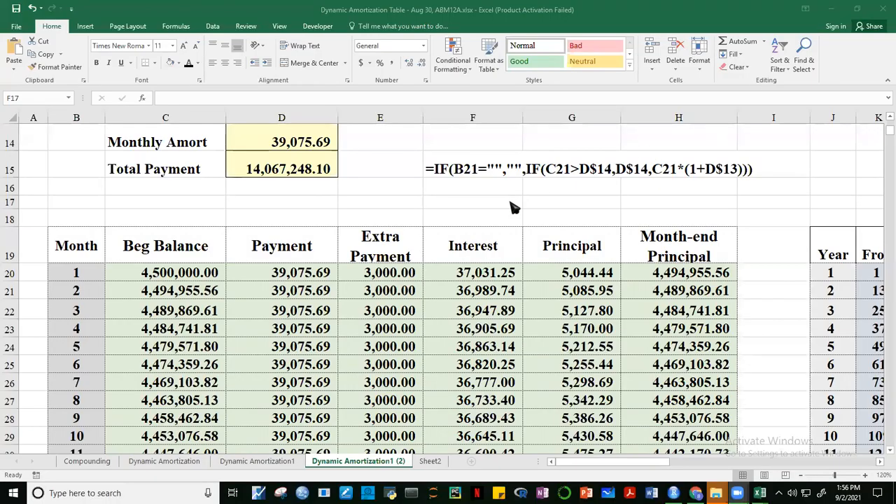
- Check that F15 displays the month 2 Payment formula with FORMULATEXT, comparing it with the source formula in D21
left_click(473, 202)
left_click(459, 177)
double_click(459, 175)
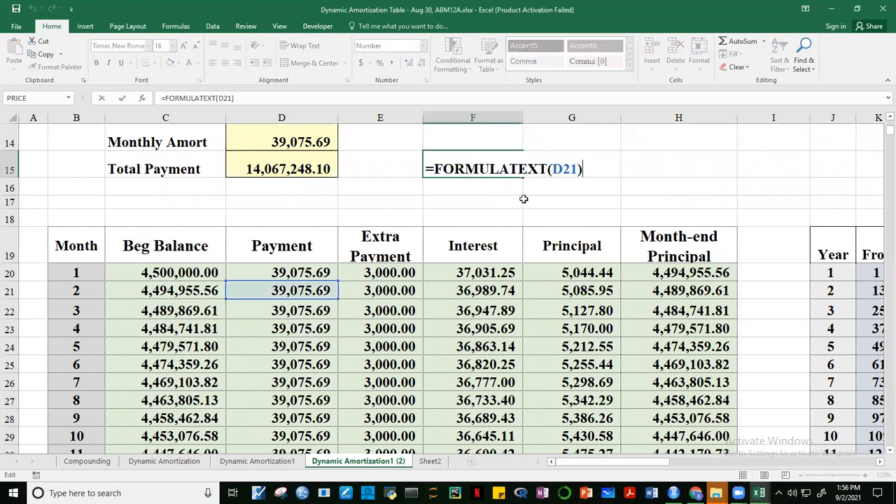
left_click(455, 219)
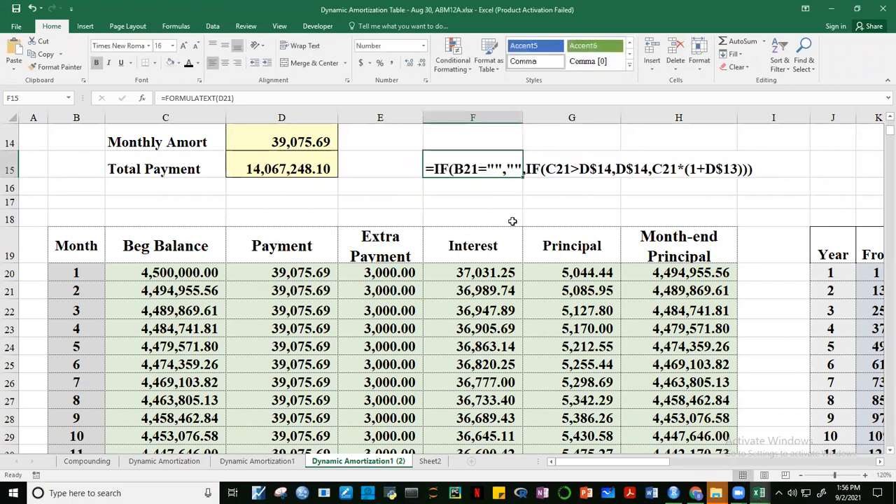
left_click(456, 171)
left_click(296, 289)
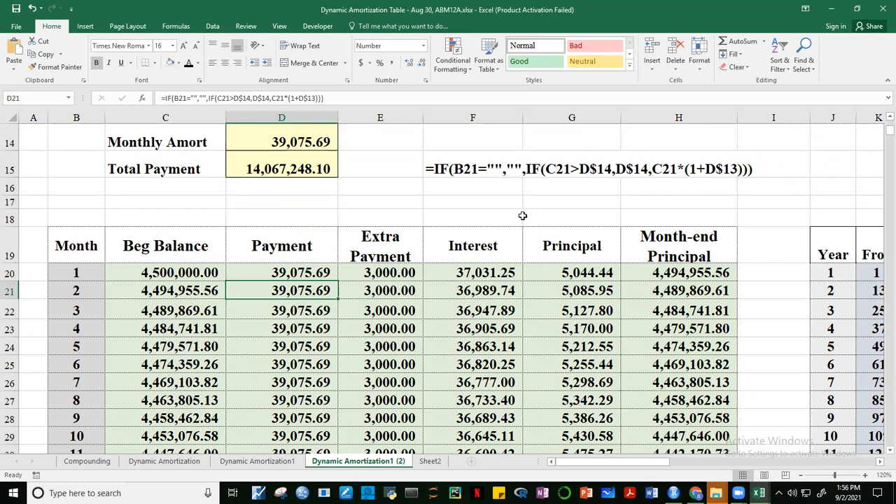
- Compare the month 2 and 3 beginning balances with the Monthly Amort in D14, and check the month 3 Payment formula in D22
left_click(166, 293)
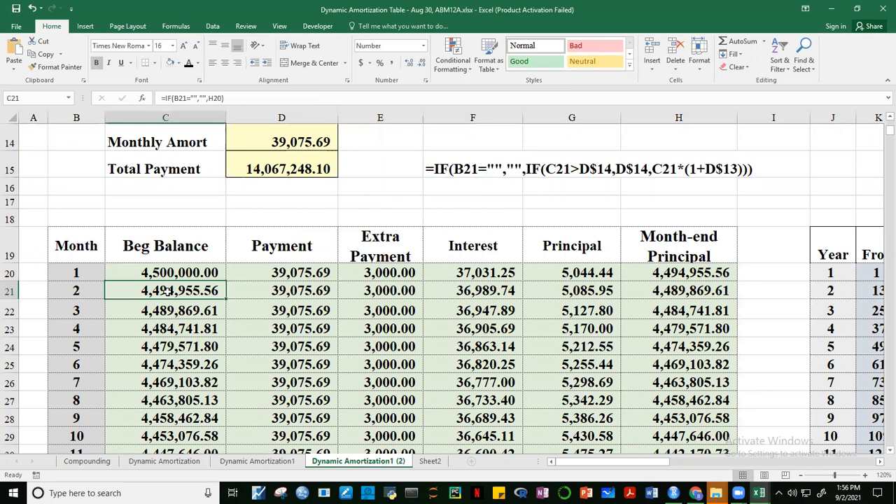
left_click(306, 140)
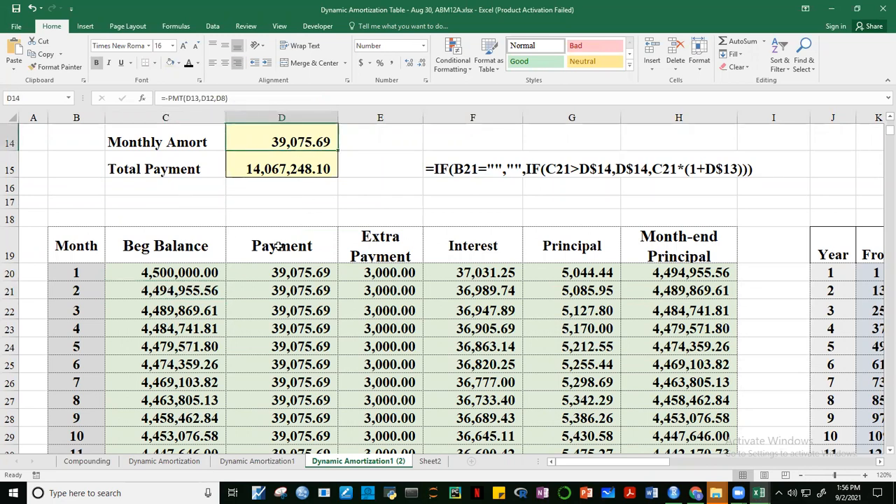
left_click(285, 308)
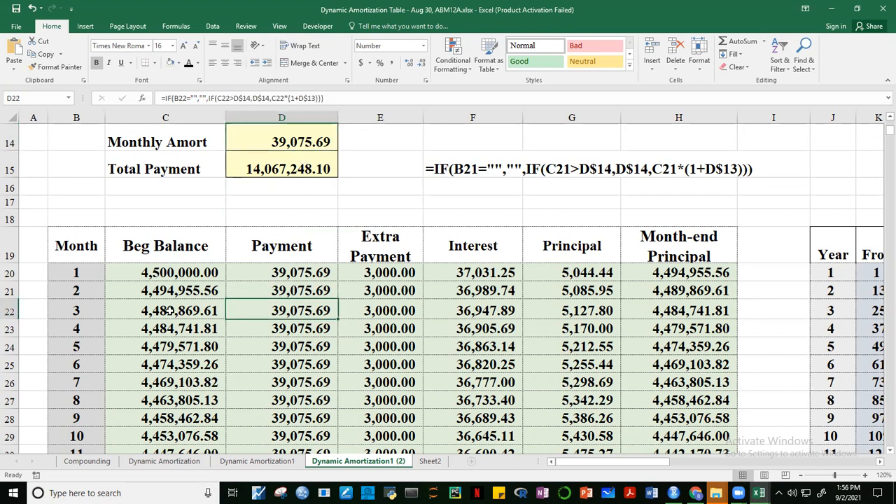
left_click(170, 310)
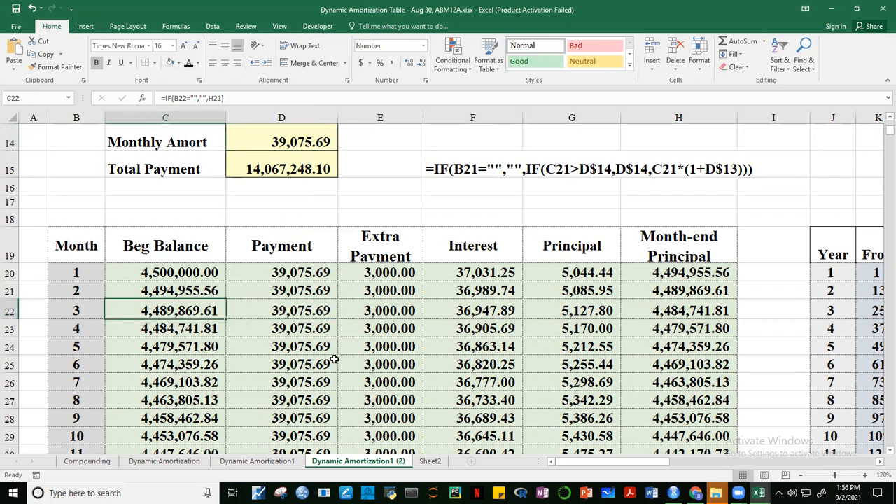
left_click(312, 140)
left_click(276, 308)
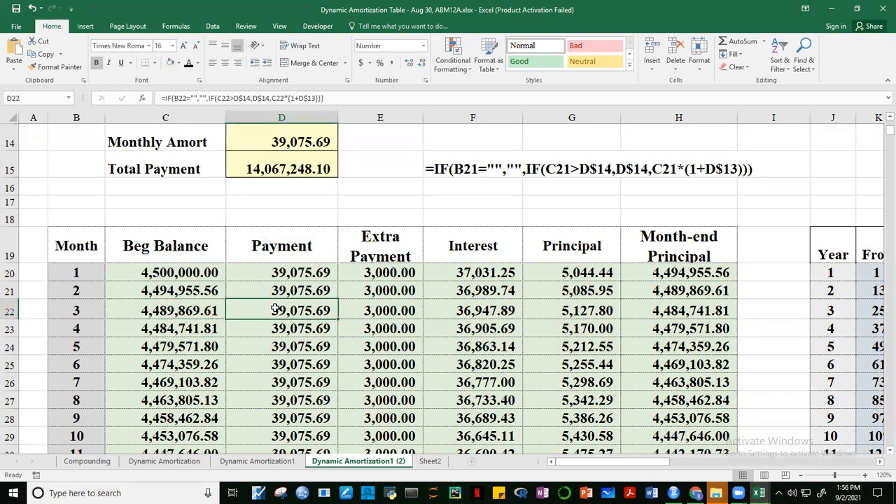
left_click(175, 310)
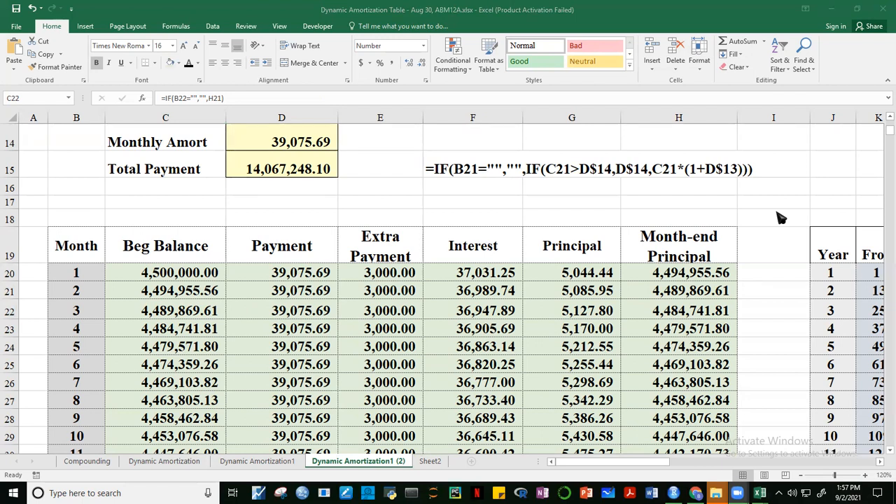
- Open the month 2 Payment formula in D21 to examine its nested IF references, and close it without changes
left_click(324, 290)
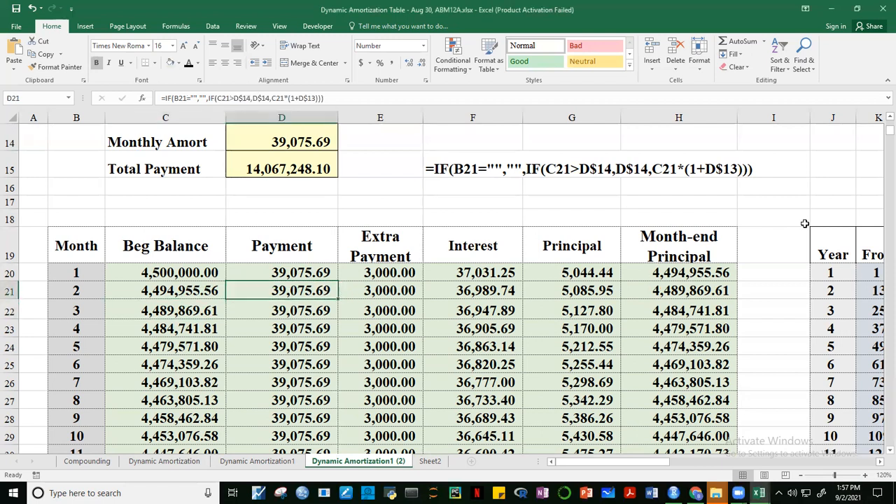
key("F2")
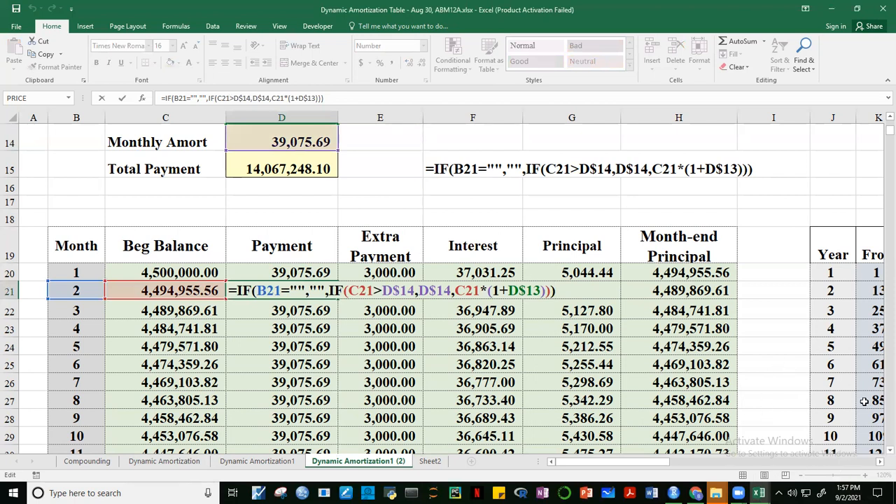
scroll(754, 294, "down", 2)
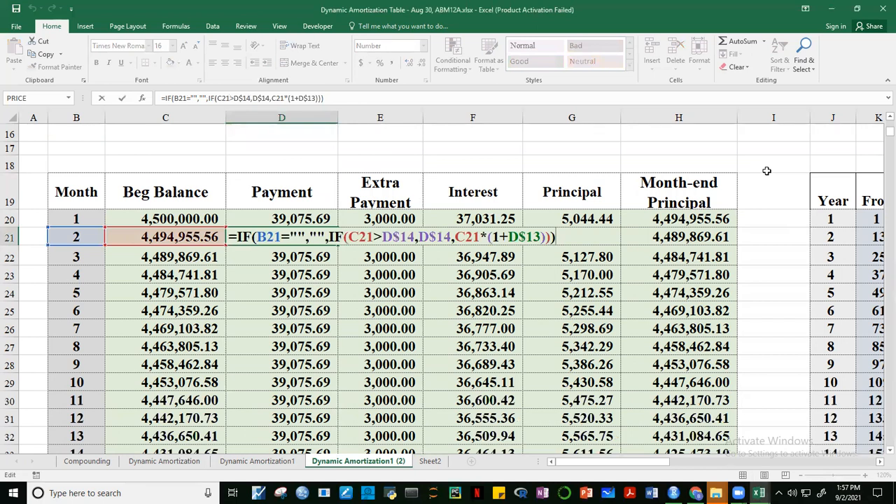
left_click(888, 117)
left_click(887, 116)
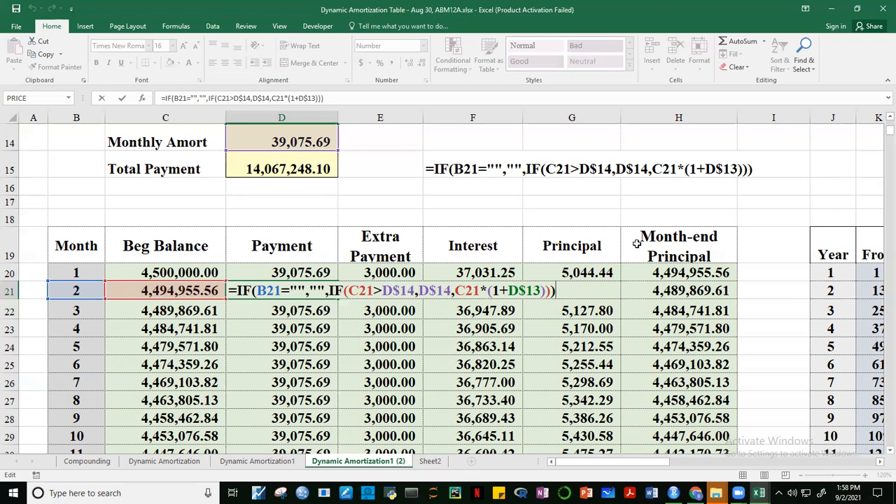
left_click(544, 9)
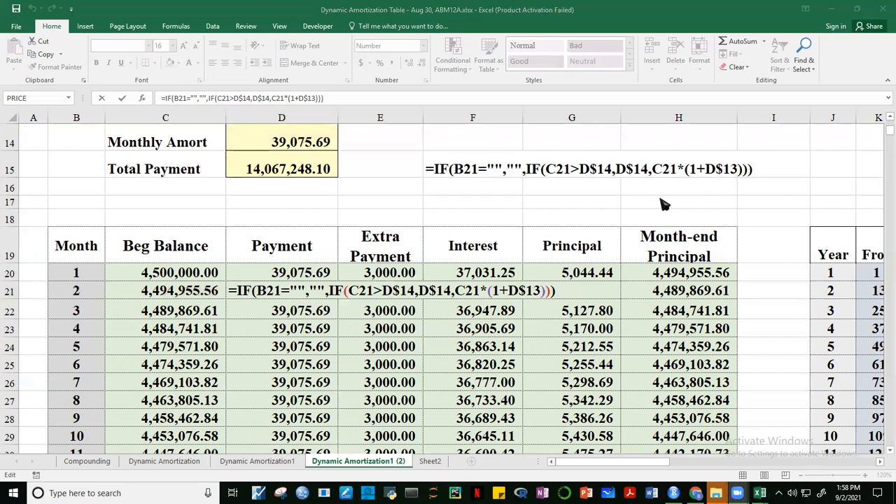
left_click(764, 188)
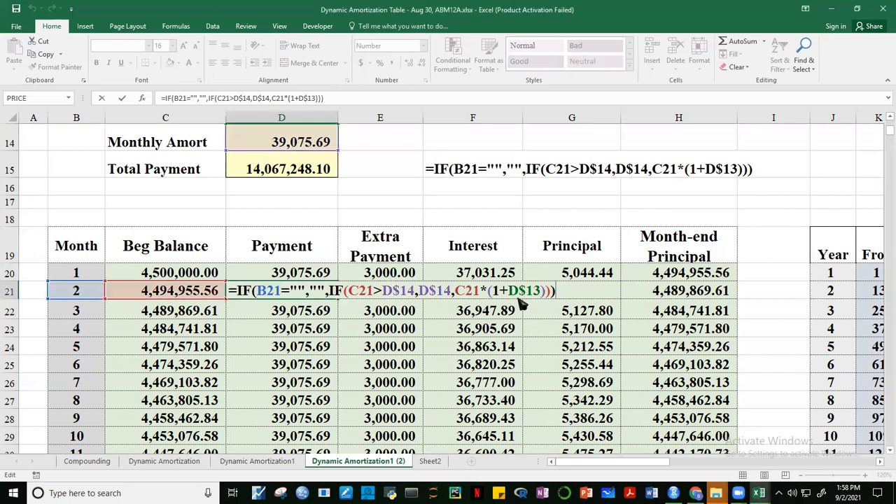
key("Return")
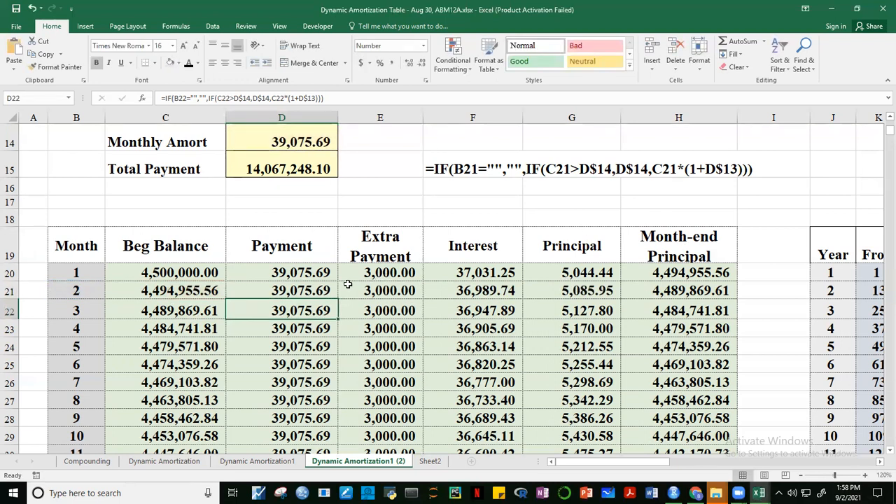
- Examine the IF formula behind the month 2 Extra Payment in E21 and its references to C21, D14 and H6
left_click(373, 288)
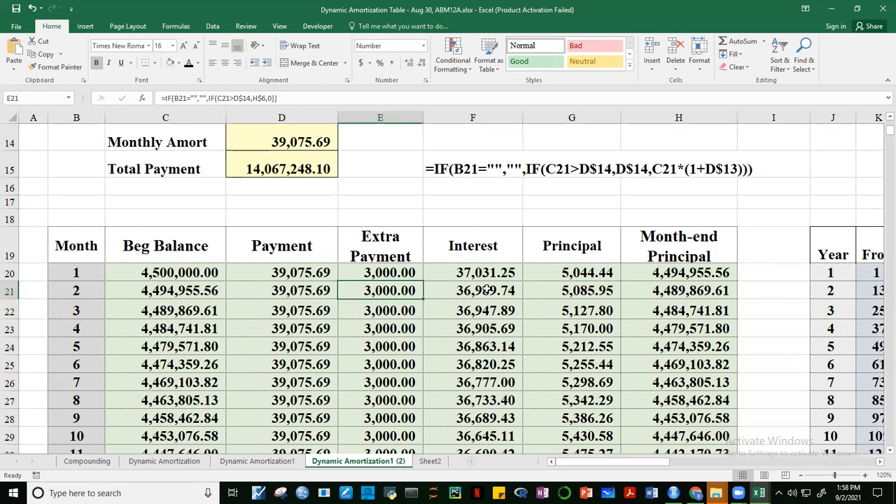
left_click(459, 223)
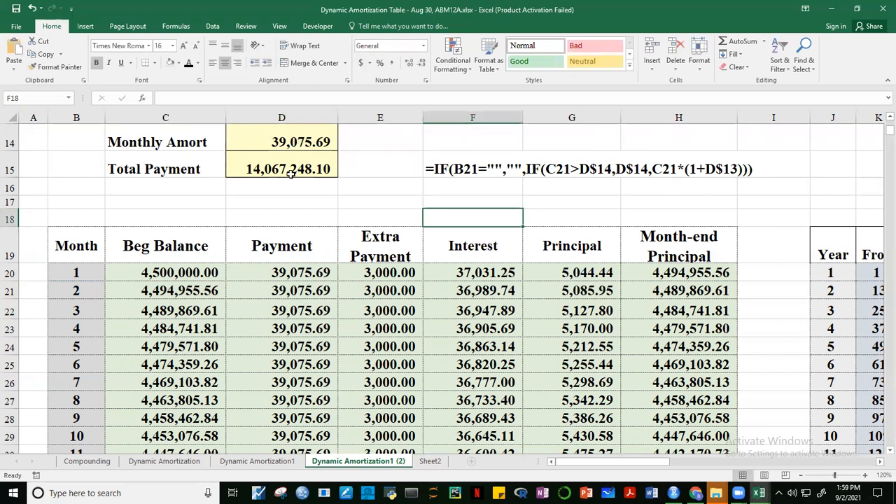
left_click(394, 293)
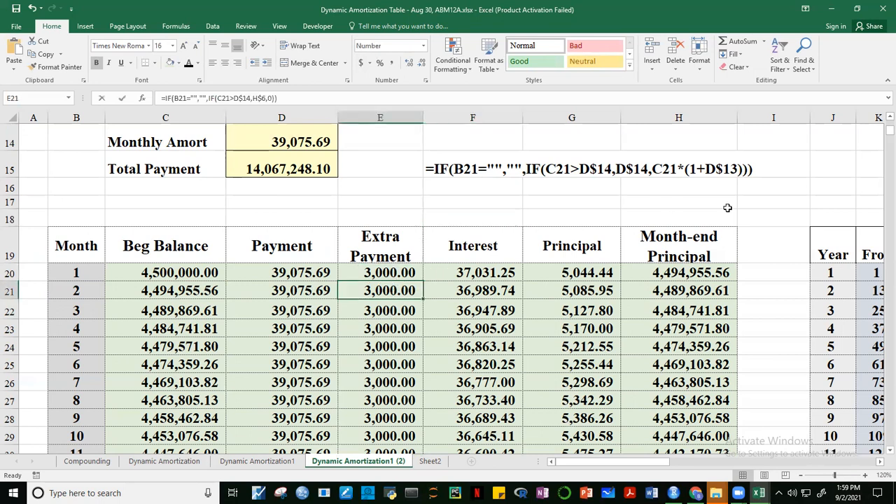
key("F2")
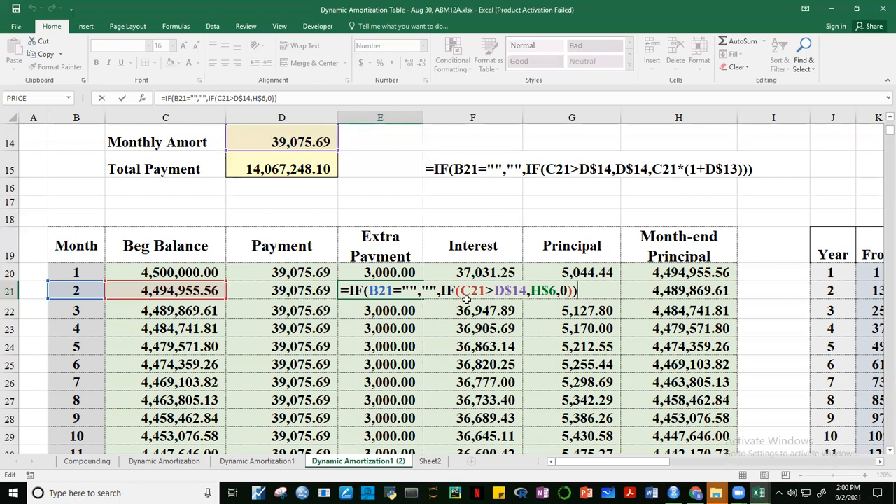
key("ctrl+Return")
- Display the month 2 Extra Payment formula as text in F16 with =FORMULATEXT(E21)
left_click(457, 186)
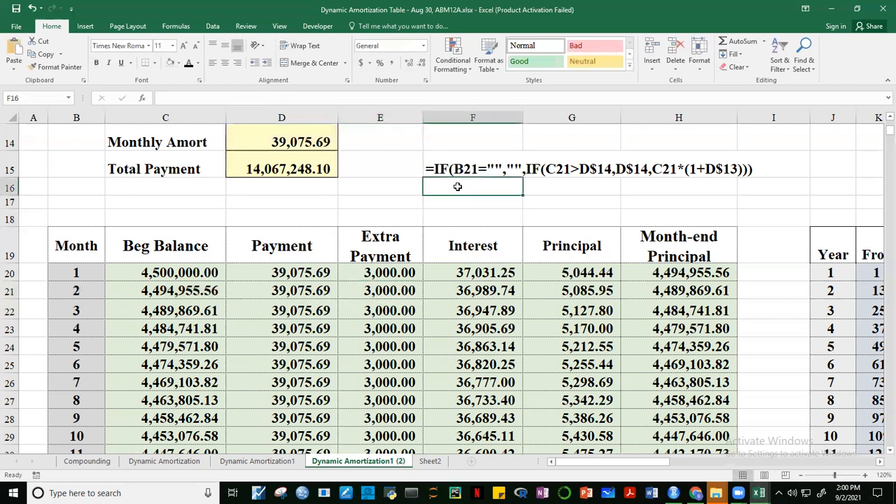
type("=form")
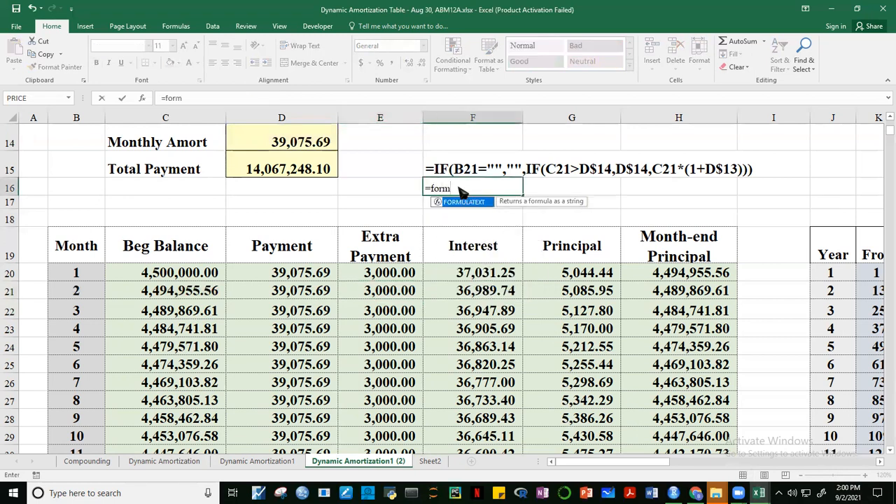
key("Tab")
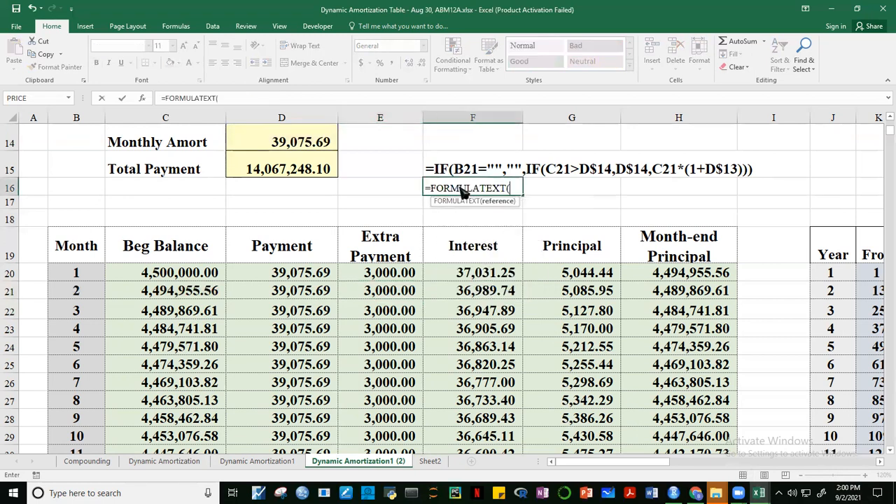
left_click(392, 289)
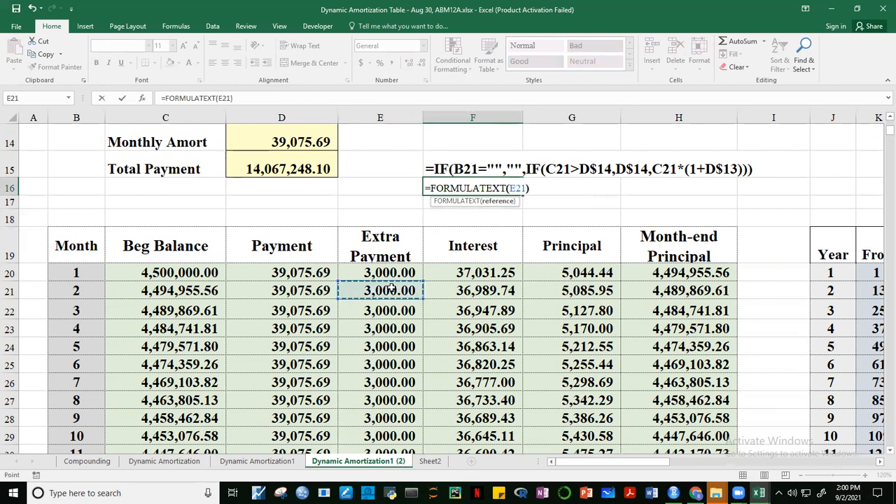
key("Return")
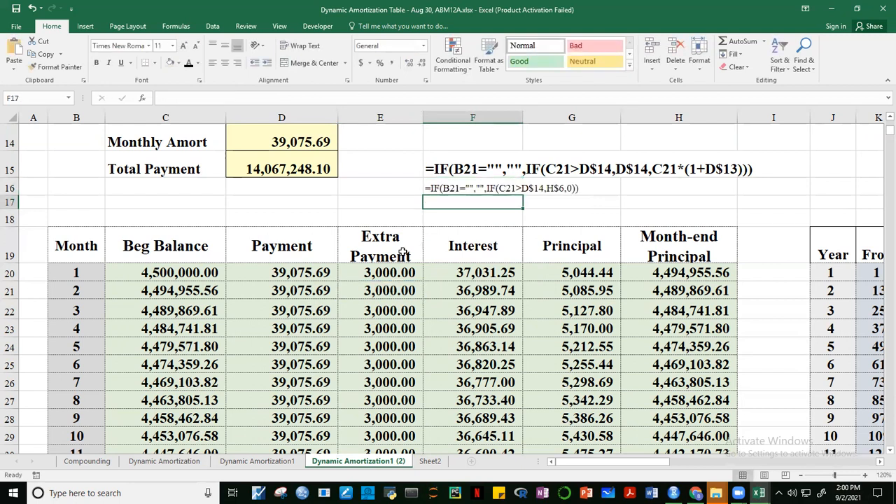
- Copy the bold formatting of the formula text in F15 onto F16
left_click(425, 168)
double_click(56, 67)
left_click(473, 187)
key("Escape")
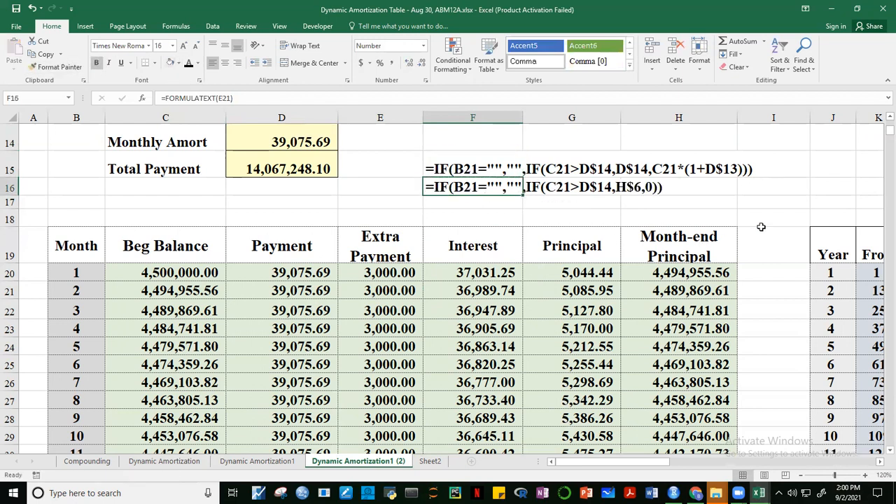
left_click(766, 220)
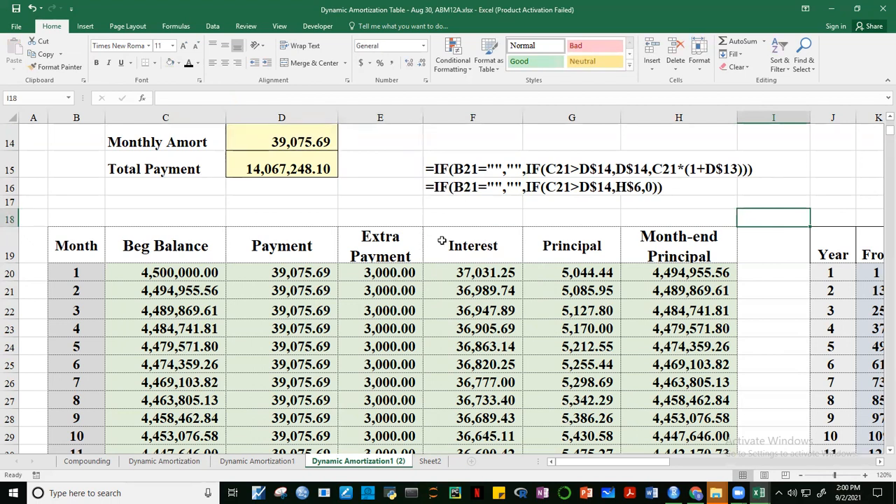
- Compare the Payment formula text in F15 with the Extra Payment formula text in F16
left_click(456, 170)
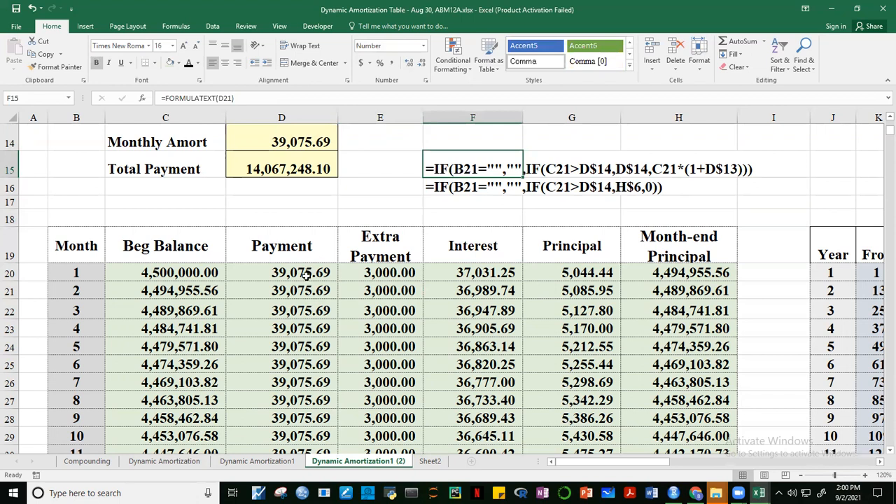
left_click(811, 172)
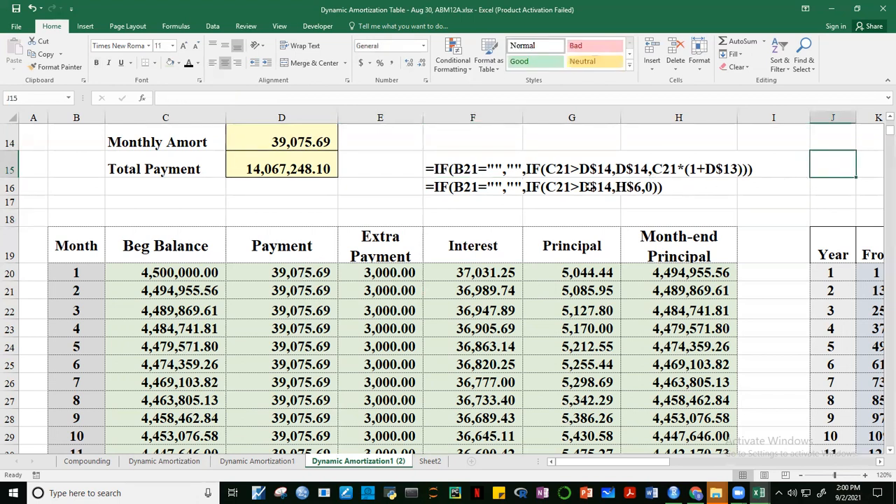
left_click(456, 186)
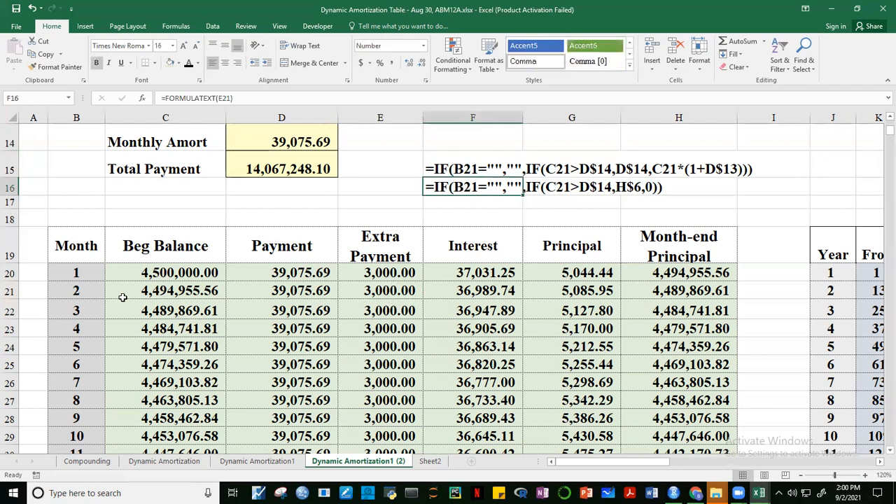
- Fill the month 2 formulas in B21:H21 down through row 700, and check the schedule's final payment rows and the loan inputs
left_click_drag(77, 291, 663, 296)
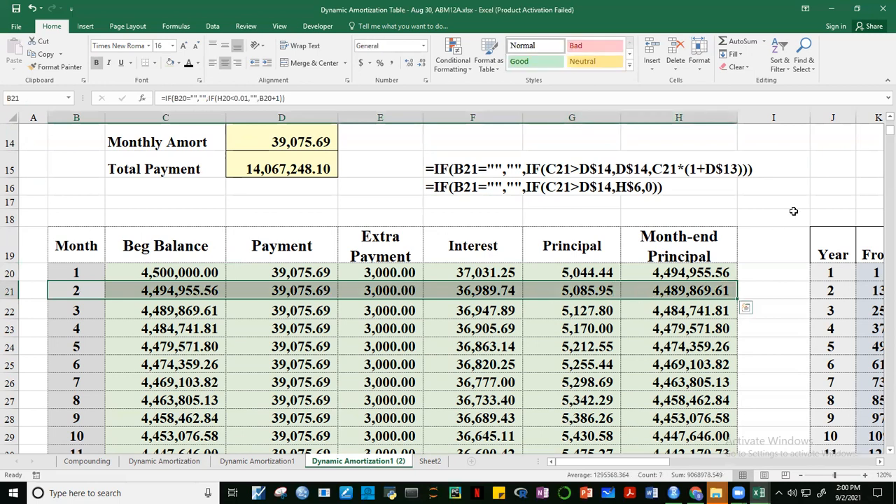
left_click_drag(737, 298, 702, 157)
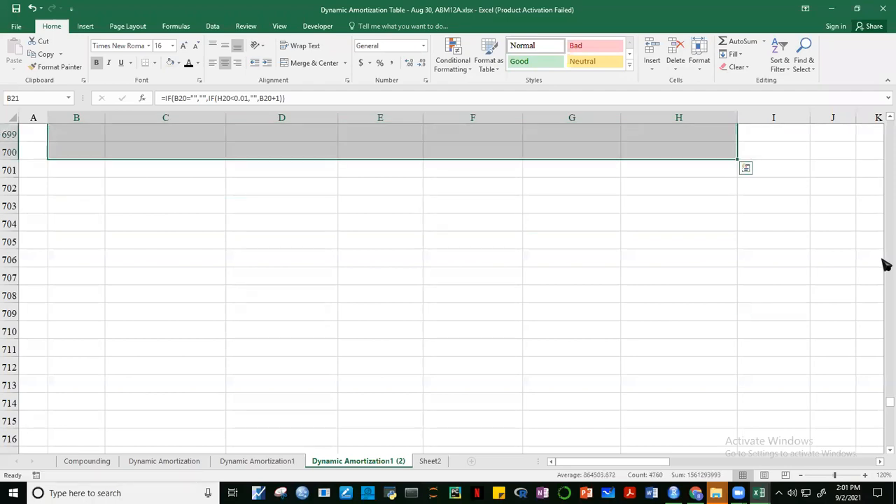
left_click_drag(885, 404, 830, 260)
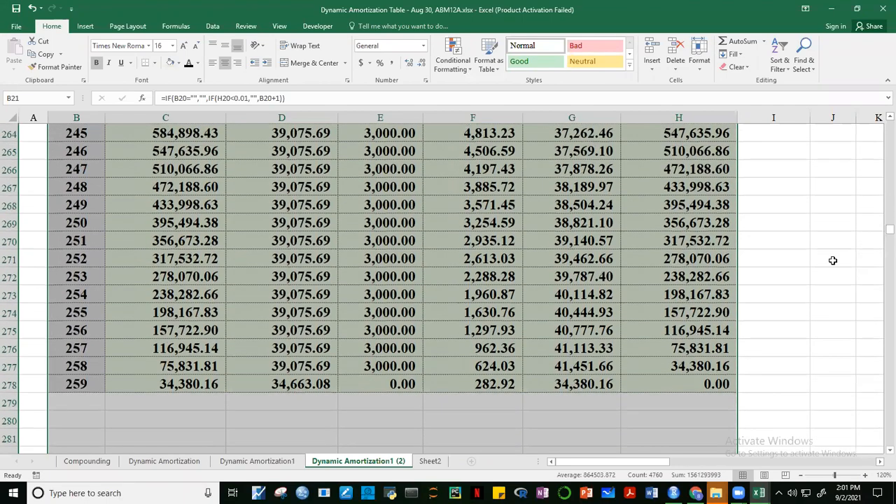
left_click(413, 416)
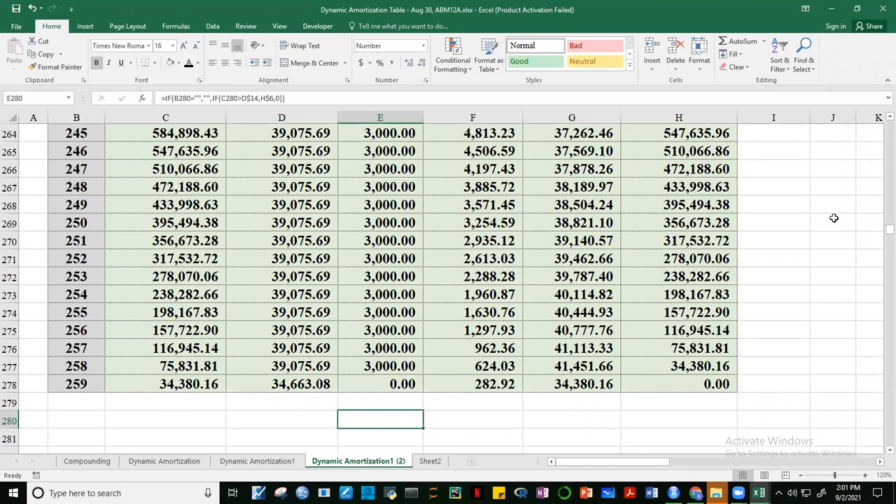
left_click_drag(880, 231, 885, 120)
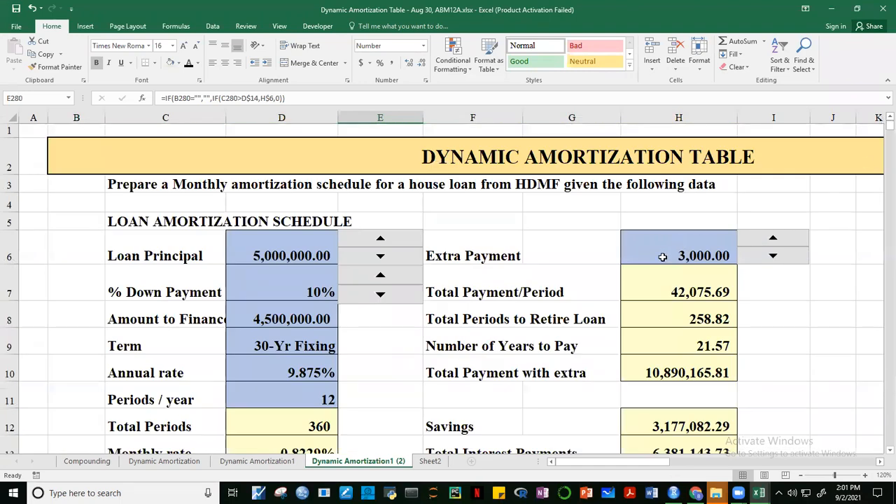
- Check the Extra Payment in H6 and the Total Periods to Retire Loan formula in H8 against the schedule's last payment row
left_click(663, 257)
left_click(886, 451)
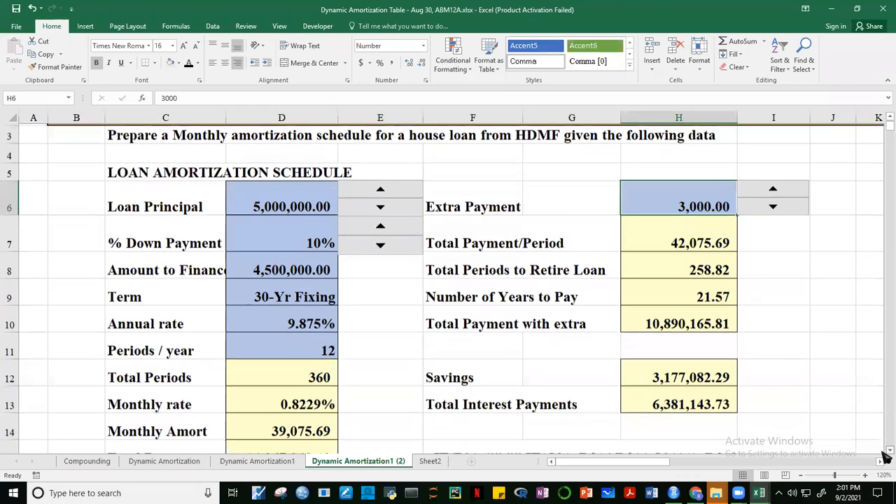
left_click(887, 451)
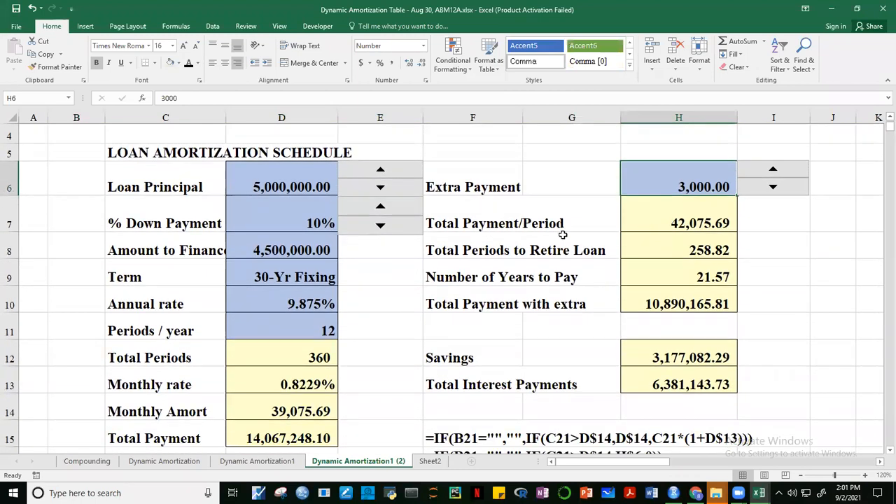
left_click(709, 250)
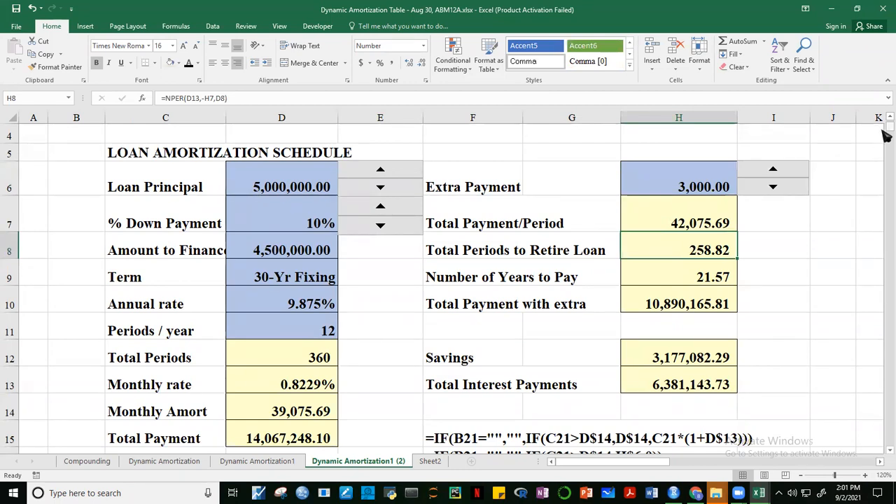
scroll(884, 210, "down", 13)
left_click_drag(889, 162, 881, 236)
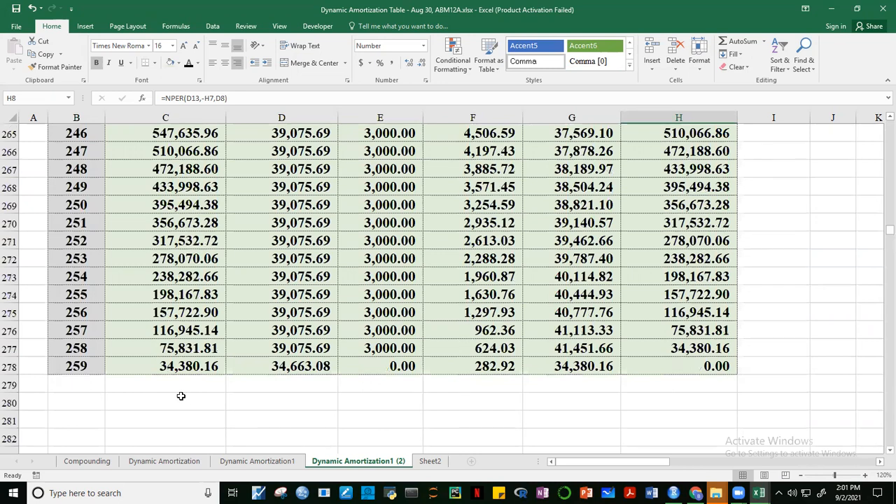
- Examine the beginning balance, Payment, Extra Payment and principal formulas in the final payment row, C278:G278
left_click(181, 370)
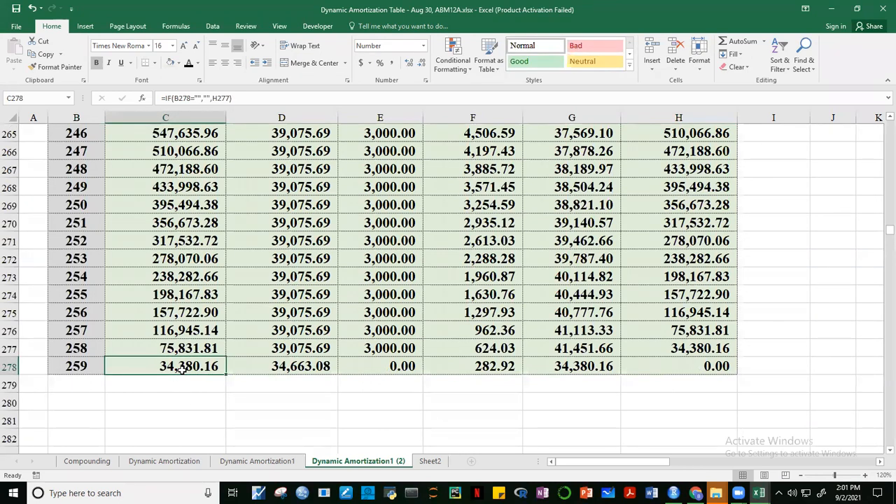
left_click(287, 368)
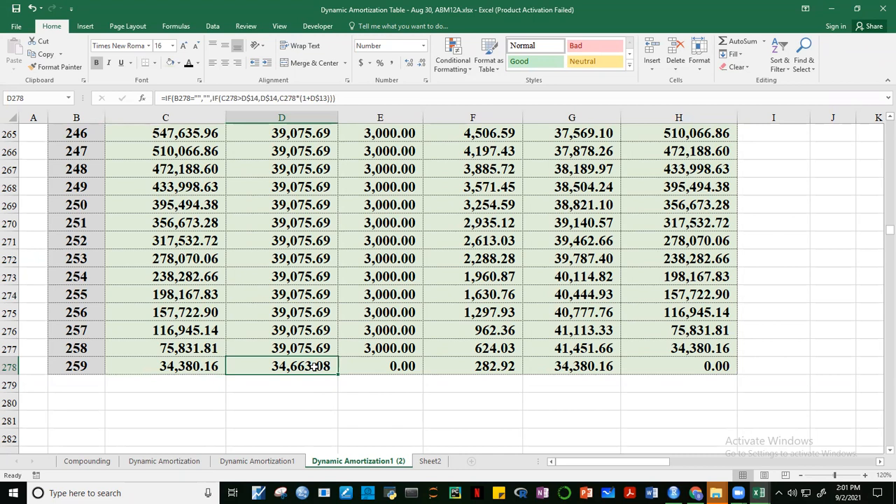
left_click(394, 368)
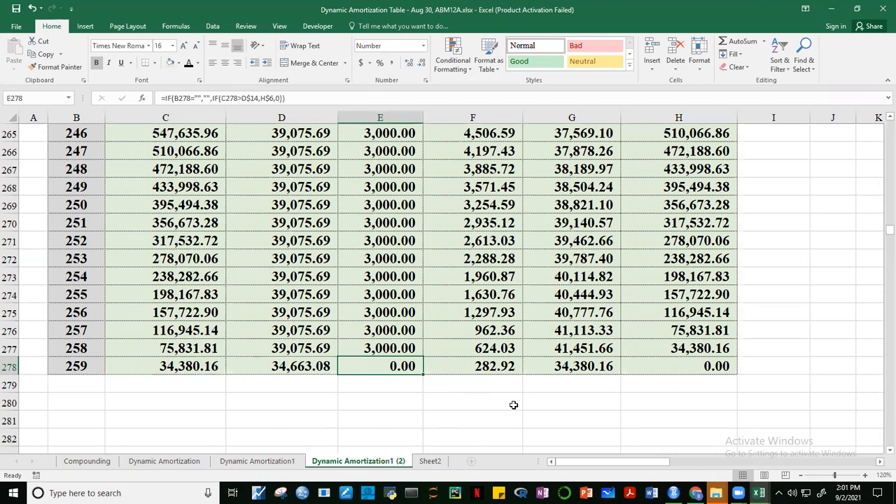
left_click(167, 366)
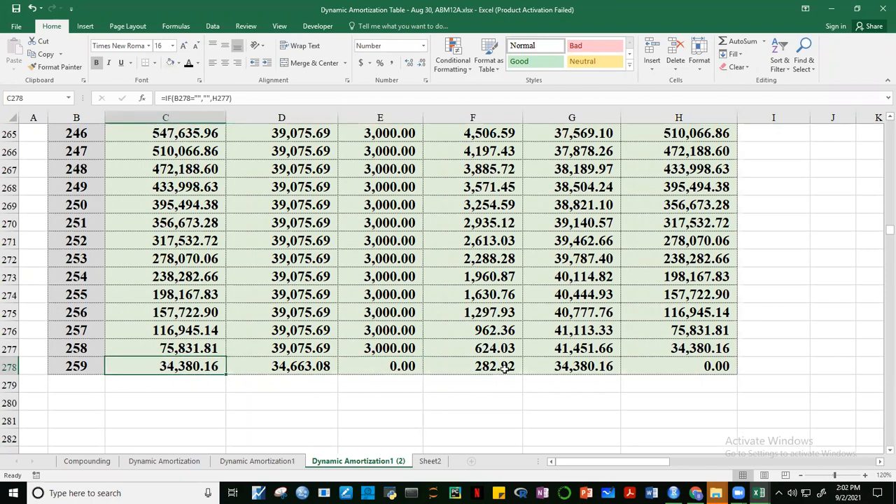
left_click(572, 366)
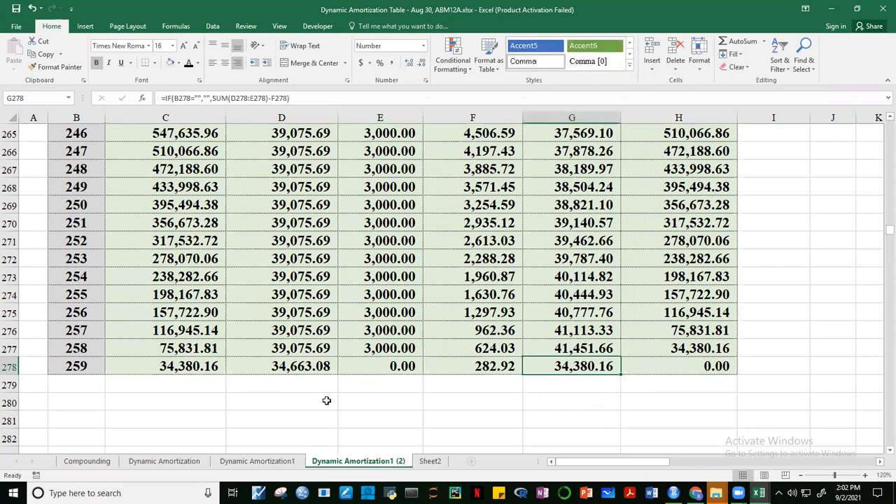
left_click(445, 430)
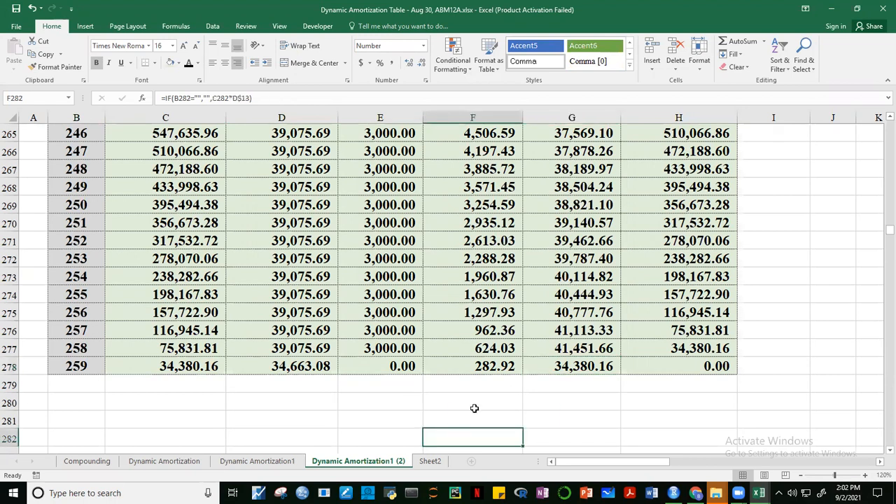
- Trace how the last payment in D278 covers the balance in C278 plus the interest in F278, and check the ending balance in H278
left_click(315, 369)
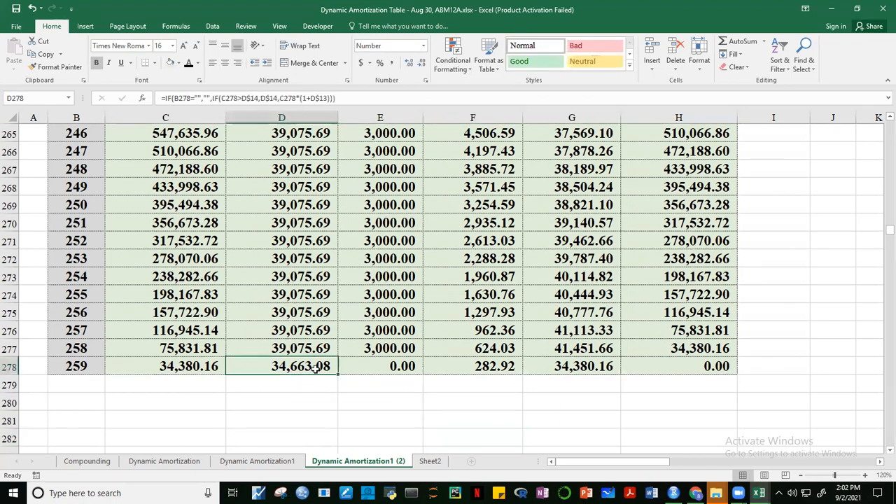
left_click(498, 364)
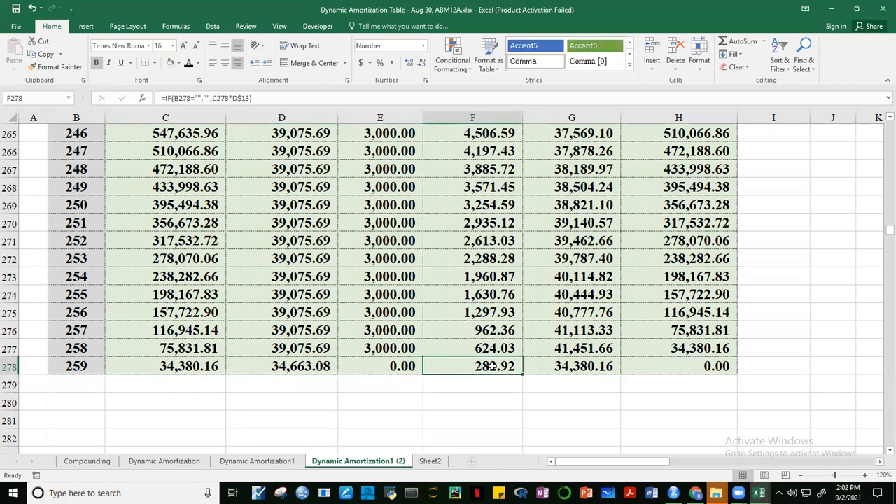
left_click(159, 368)
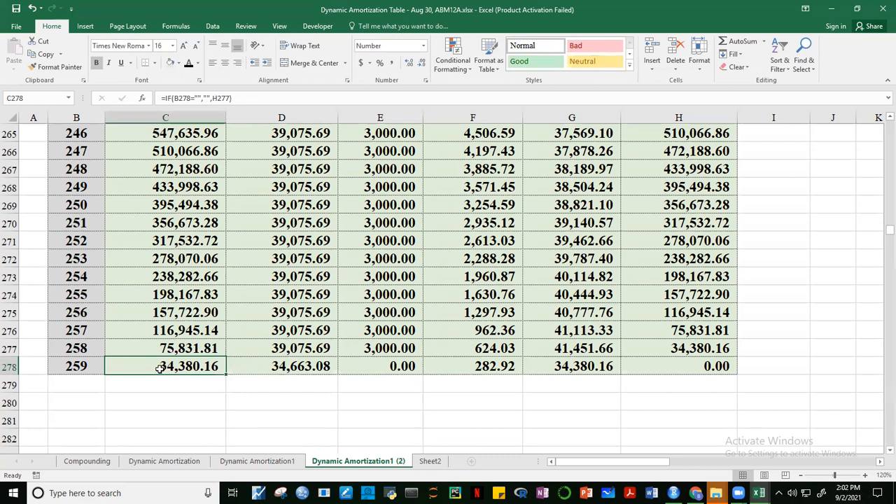
left_click(500, 367)
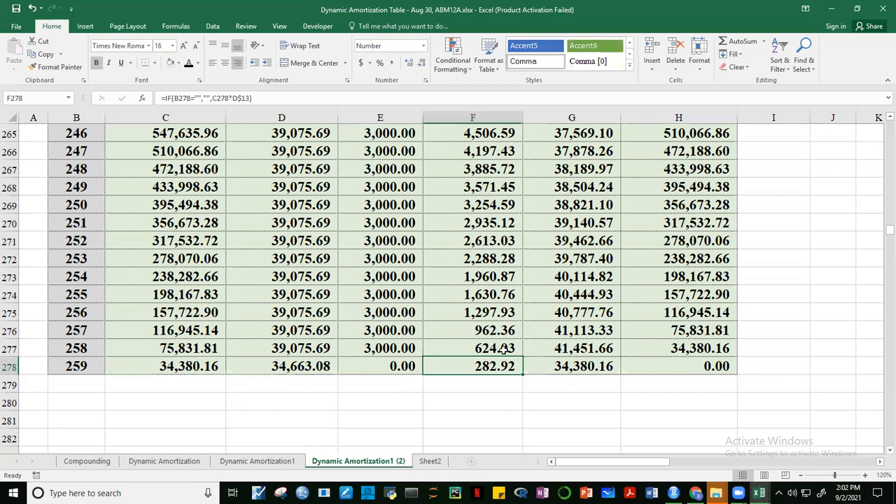
left_click(179, 366)
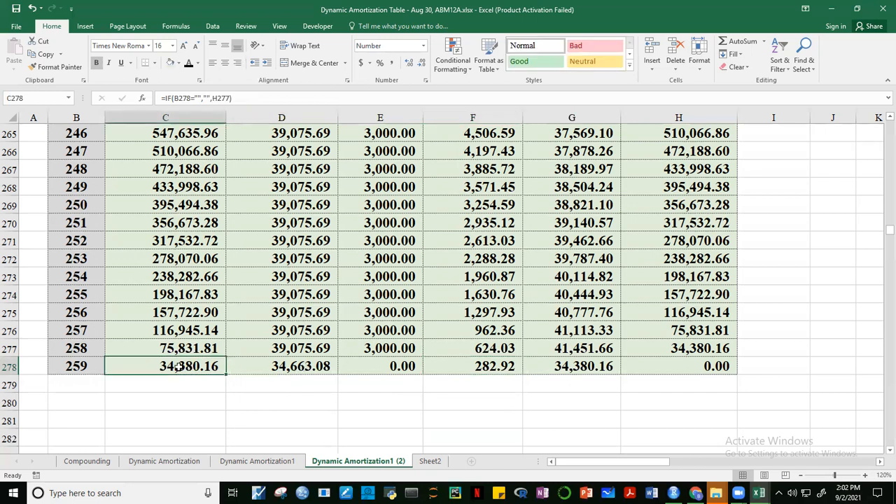
left_click(298, 369)
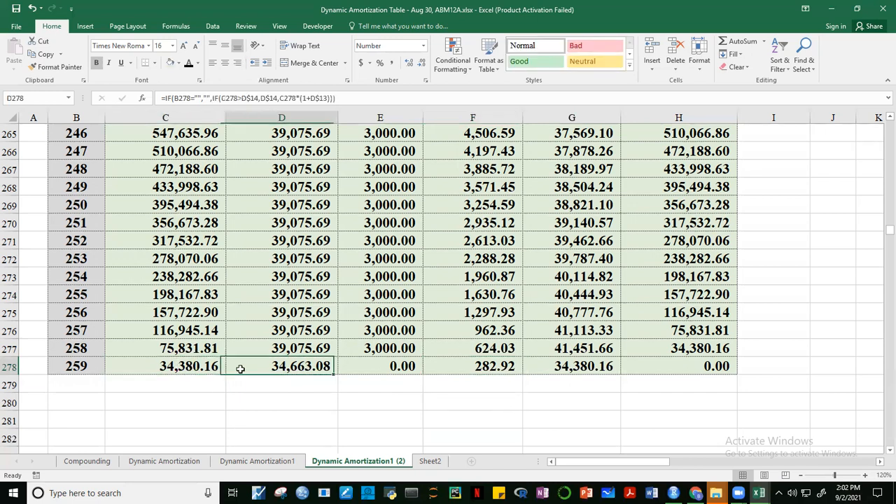
left_click(505, 368)
left_click(307, 371)
left_click(402, 367)
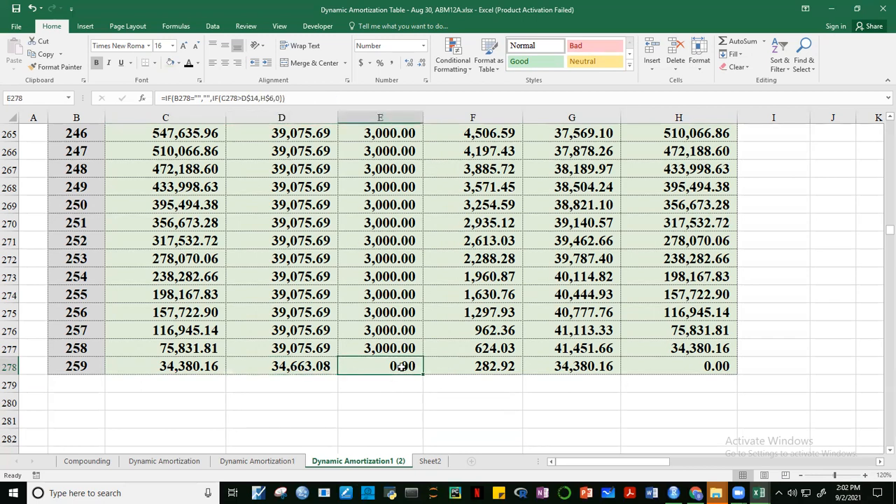
left_click(708, 365)
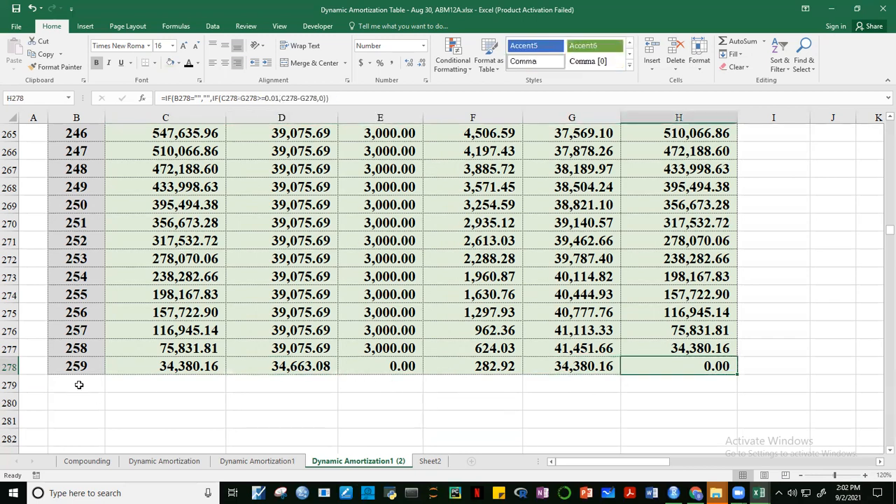
- Lower the Extra Payment in H6 to 1,000 and check the Total Periods to Retire Loan in H8
left_click_drag(888, 229, 885, 132)
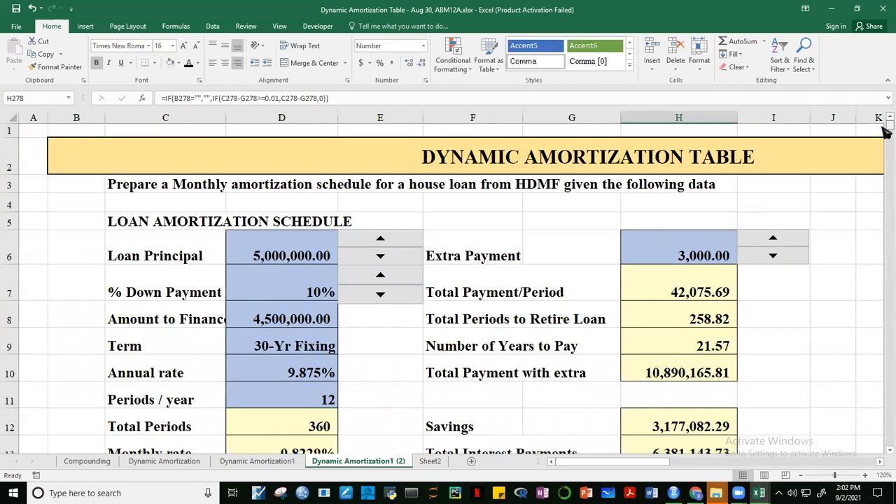
left_click(773, 258)
left_click(774, 259)
left_click(773, 259)
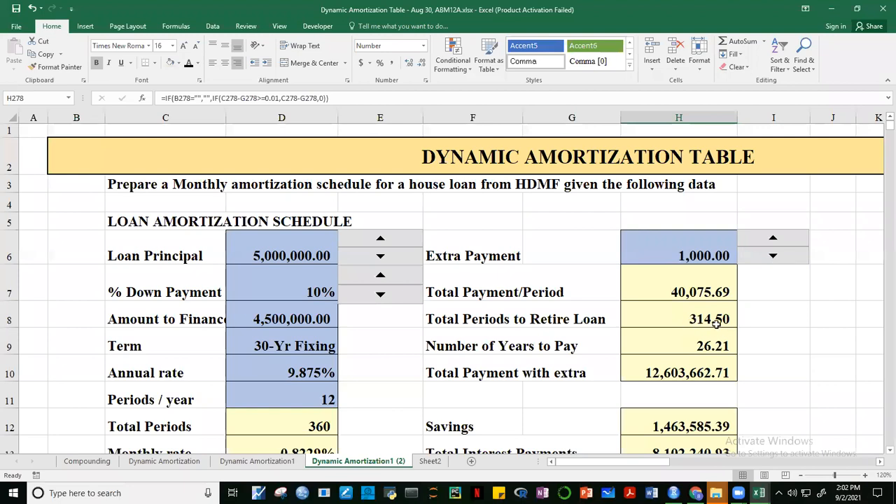
left_click(712, 322)
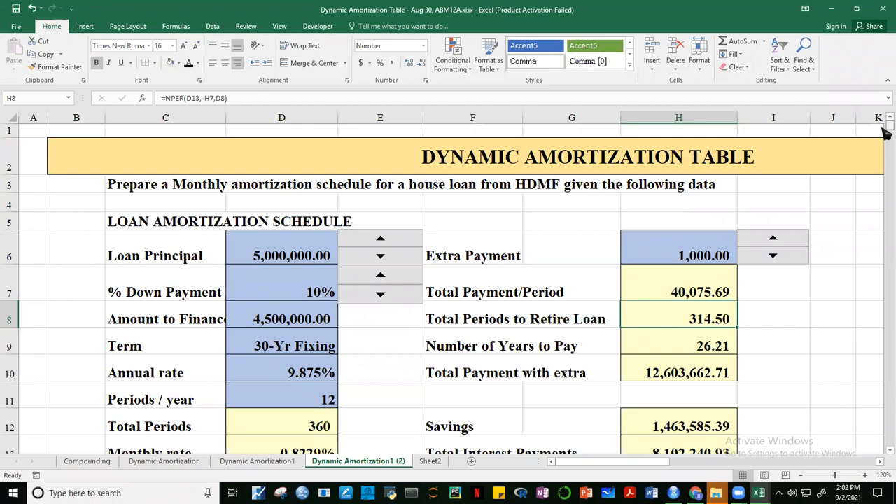
- Examine the last payment number and balance in row 334 and the Payment and Extra Payment formulas in row 333
left_click_drag(885, 133, 885, 260)
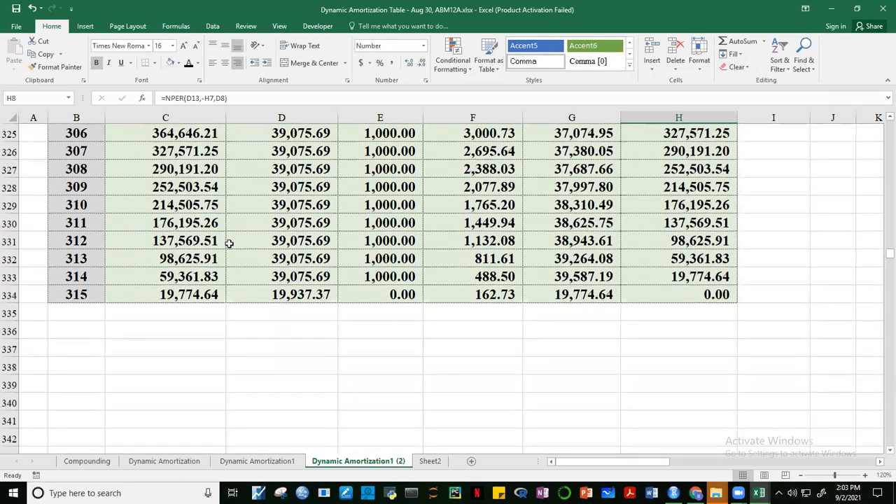
left_click(180, 312)
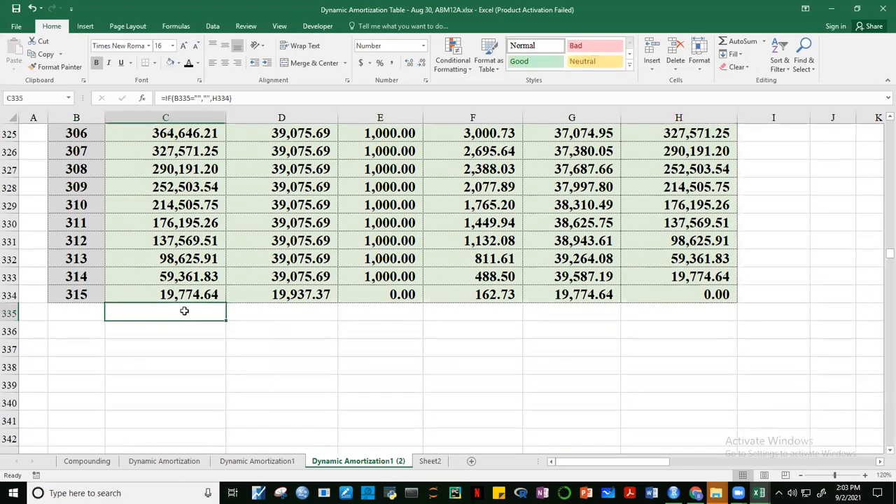
left_click(73, 294)
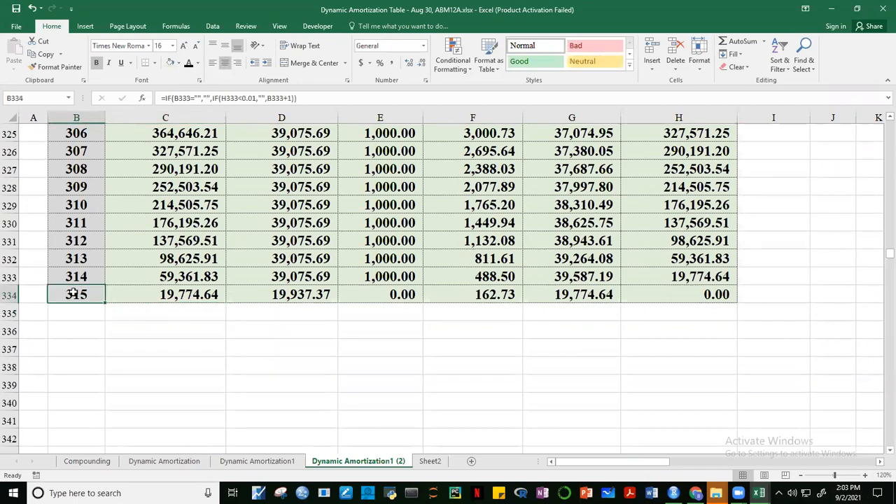
left_click(198, 295)
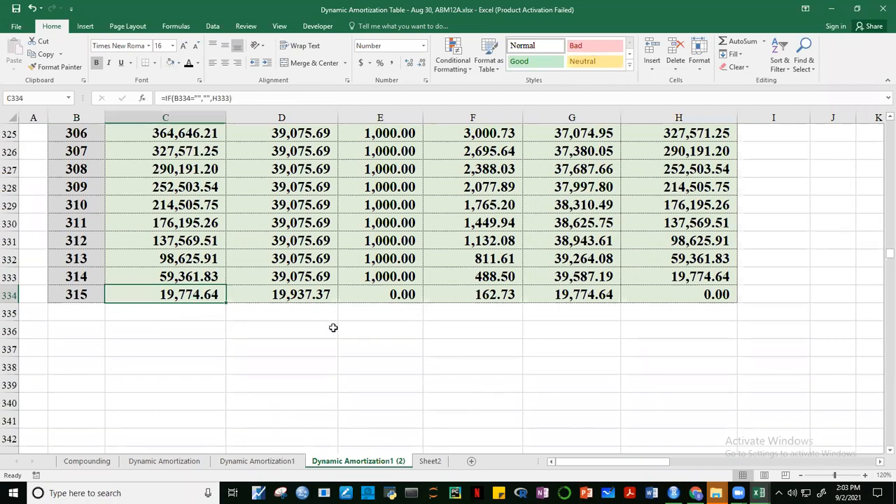
left_click(308, 281)
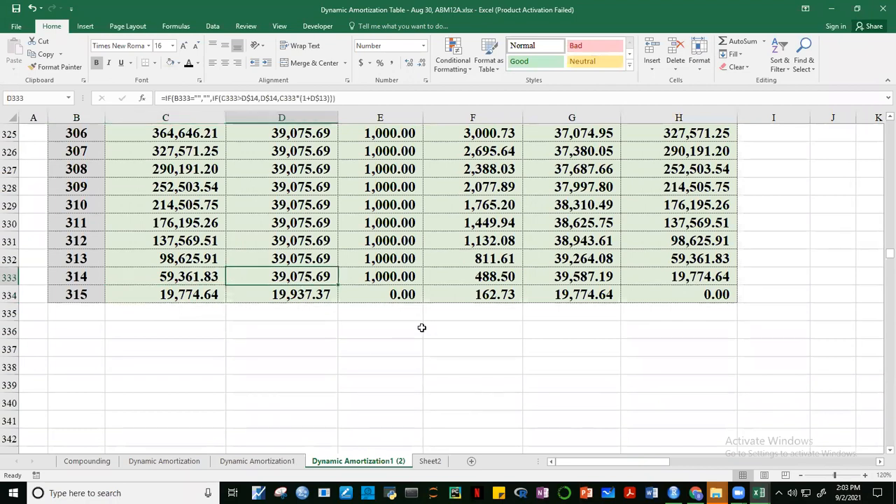
left_click(382, 274)
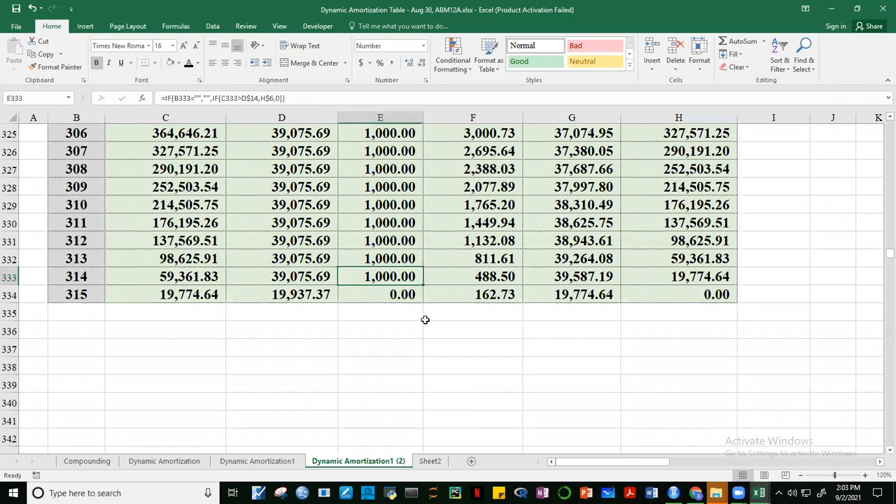
- Compare the balance, interest, Payment, Extra Payment and principal formulas across the final payment row, C334:G334
left_click(191, 294)
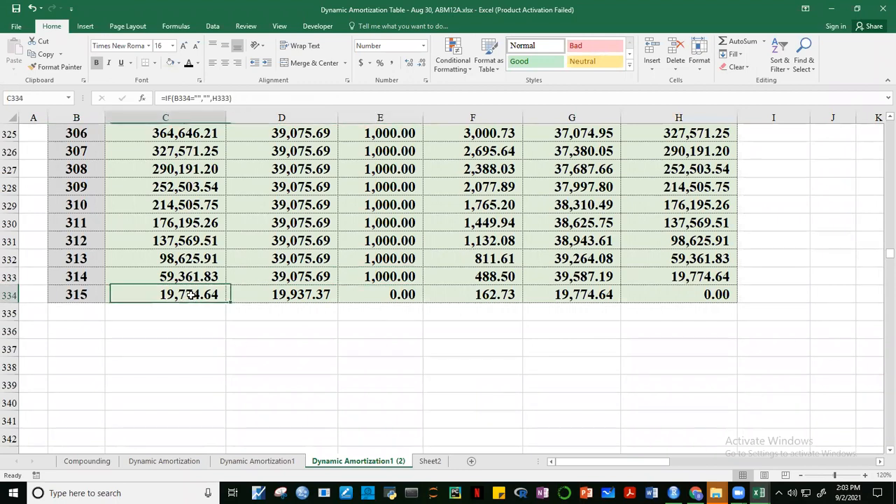
left_click(497, 297)
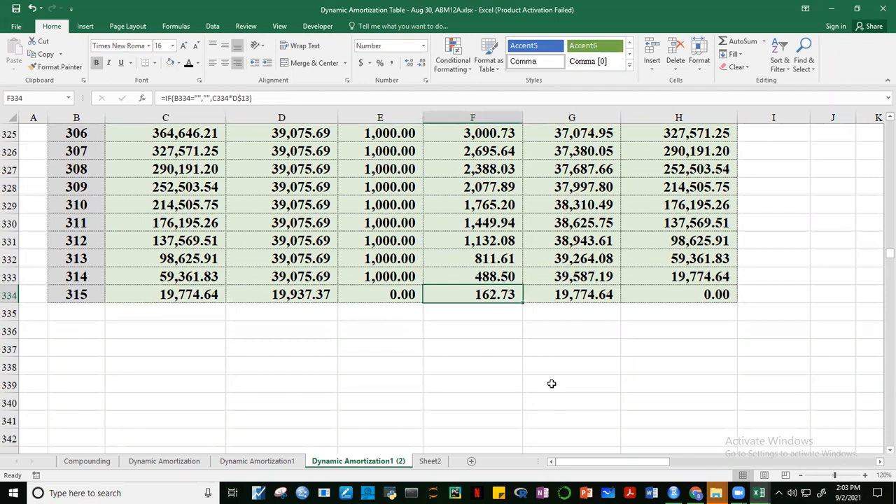
left_click(192, 296)
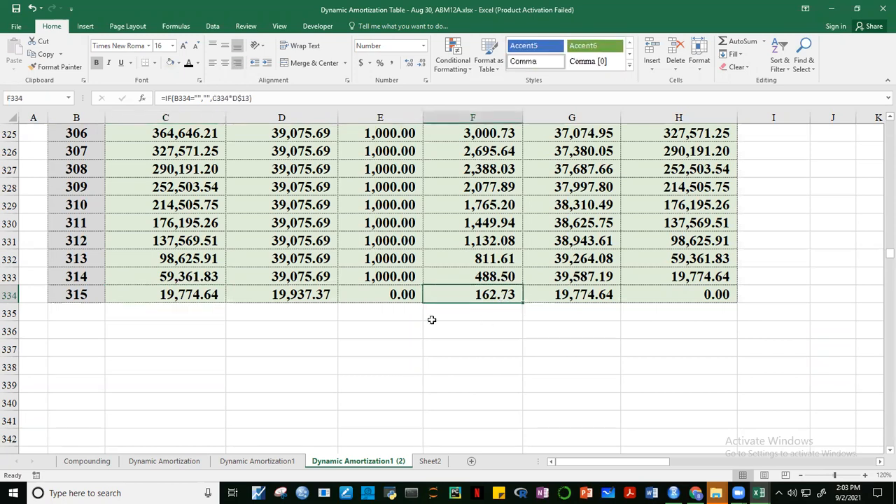
left_click(306, 296)
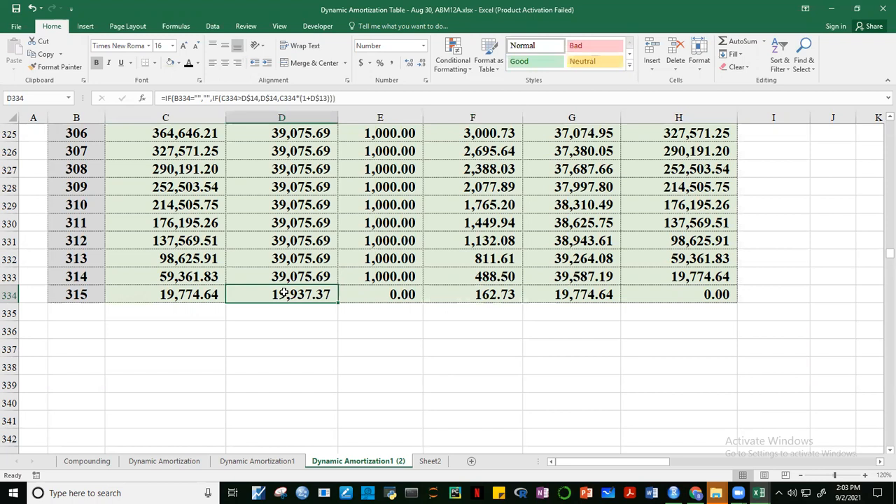
left_click(393, 300)
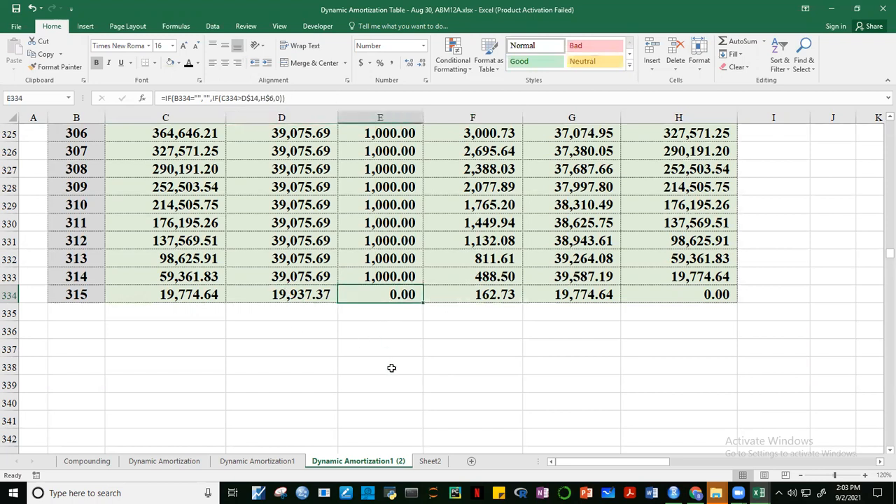
left_click(586, 295)
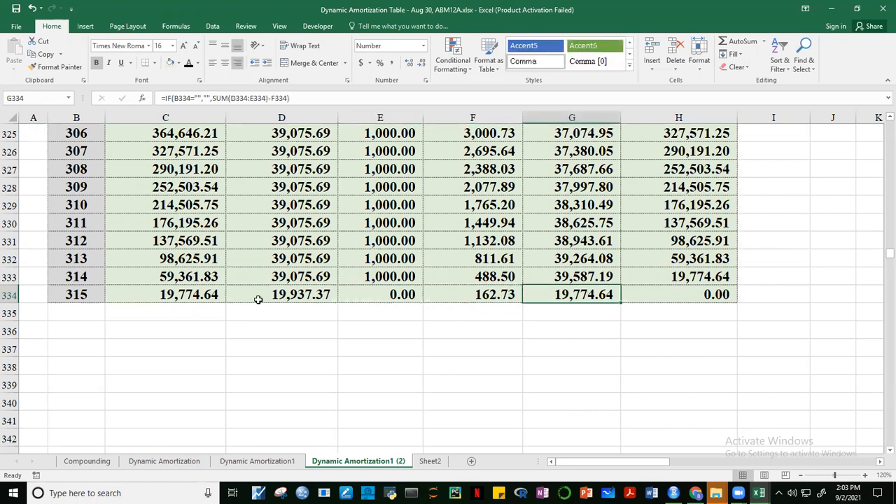
left_click(177, 296)
left_click(585, 294)
- Set the loan Term in D9 to 15-Yr Fixing
left_click_drag(885, 261, 884, 124)
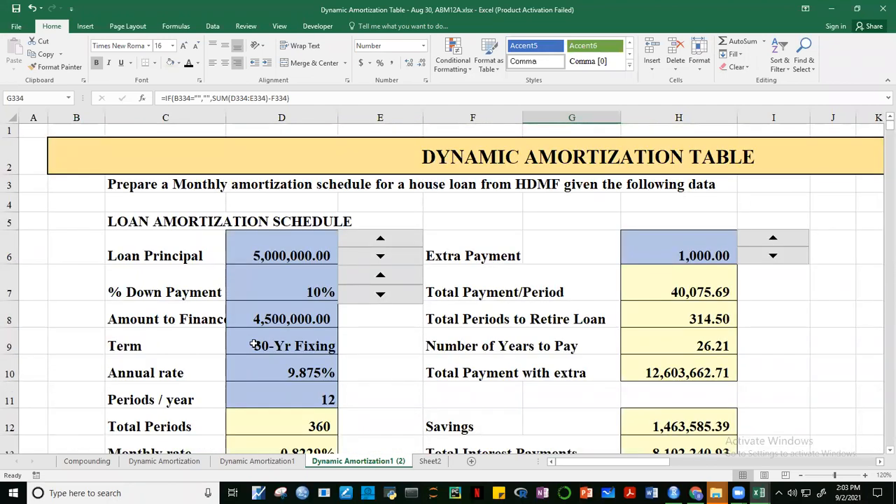
left_click(315, 347)
left_click(343, 348)
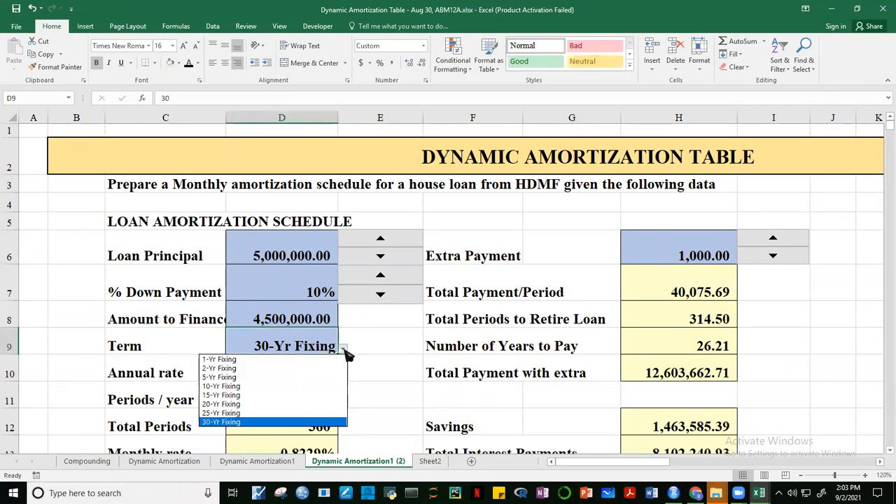
left_click(238, 394)
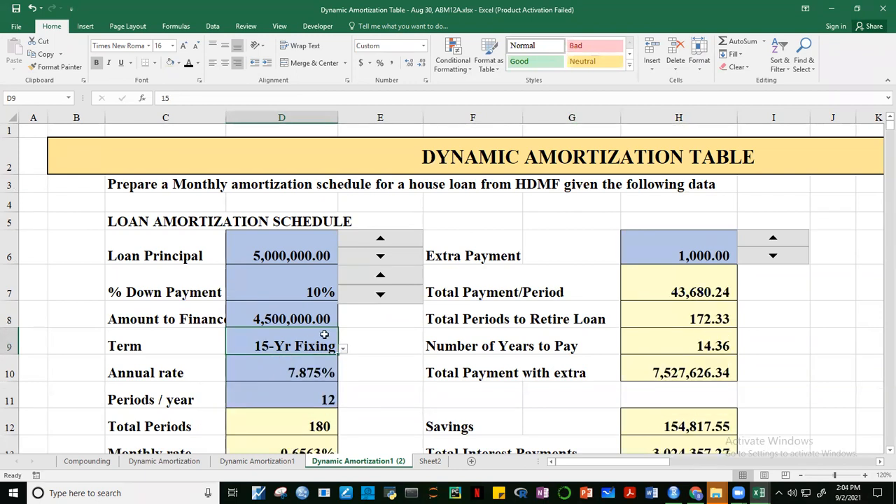
- Check the Total Periods to Retire Loan in H8 against the final payment row of the 15-year schedule
left_click(702, 318)
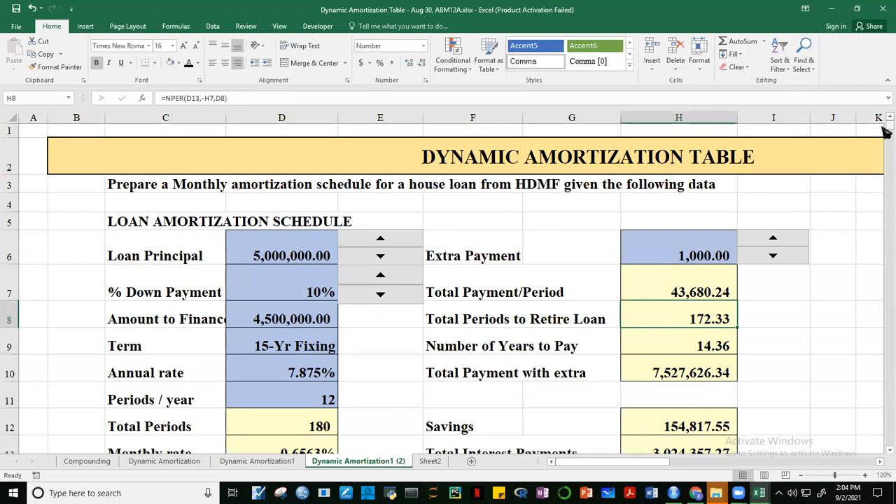
left_click_drag(885, 131, 885, 201)
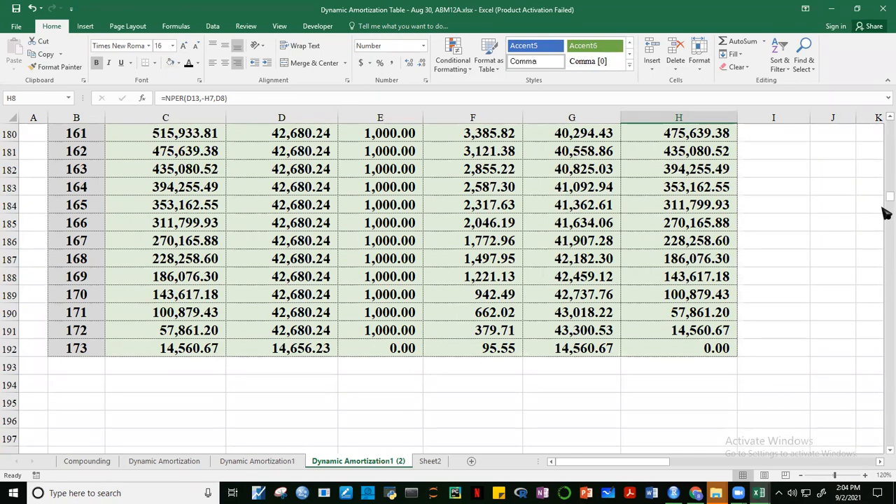
scroll(885, 201, "down", 1)
- Change the loan Term in D9 to 2-Yr Fixing
left_click_drag(886, 200, 880, 120)
left_click(318, 350)
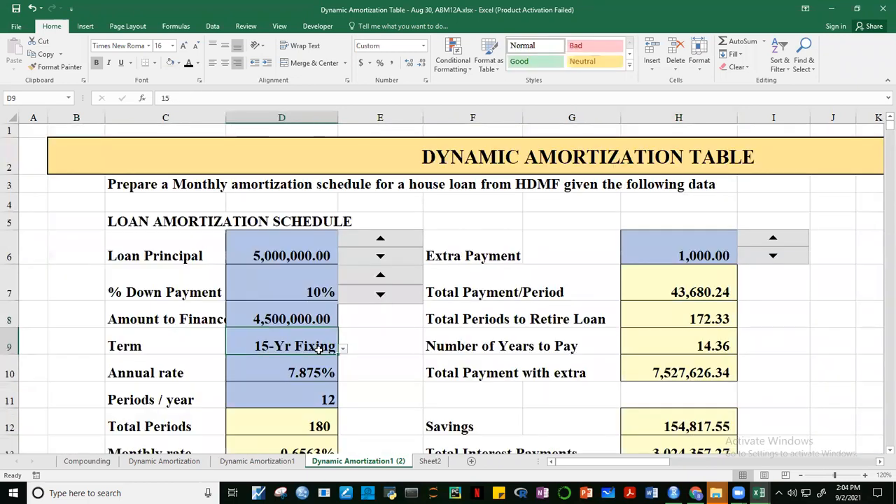
left_click(343, 349)
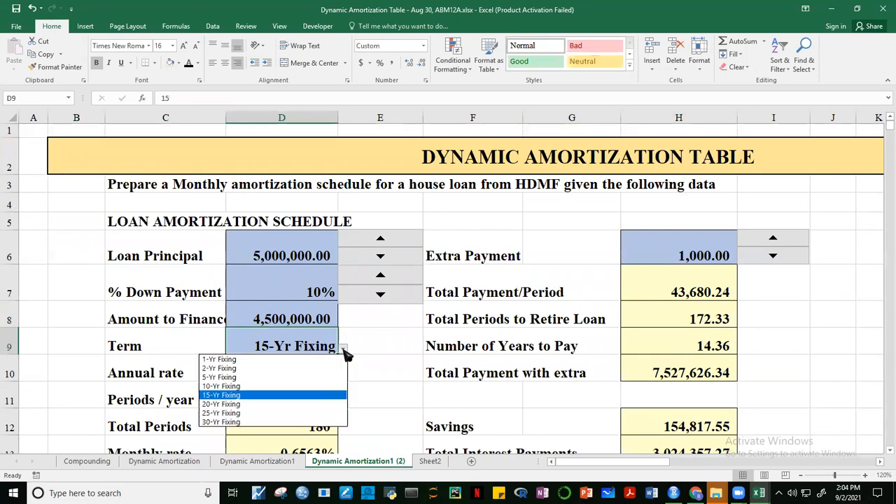
left_click(229, 368)
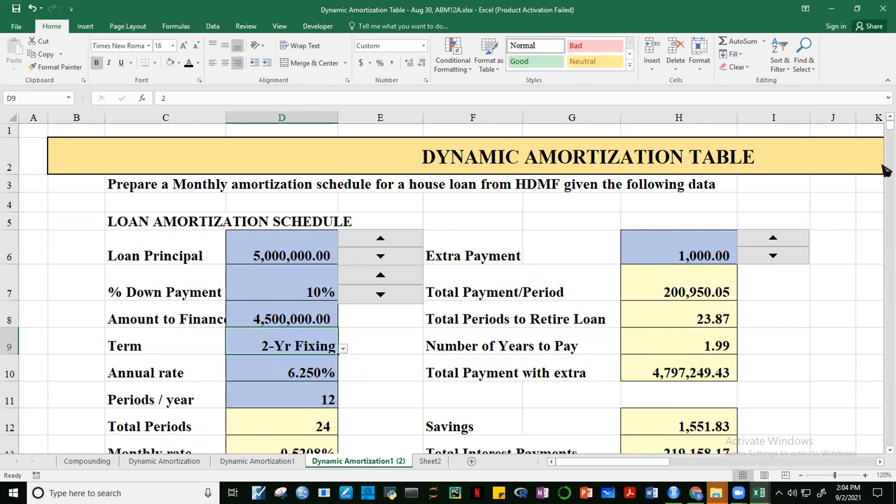
- Examine the 2-year schedule's final payment row and the Payment and Extra Payment IF formulas noted in rows 15 and 16
left_click(886, 451)
scroll(883, 453, "down", 10)
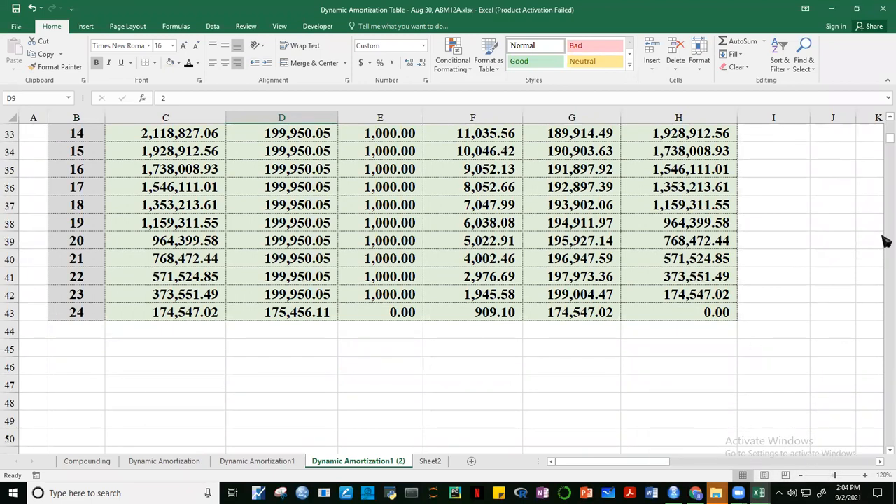
left_click(888, 117)
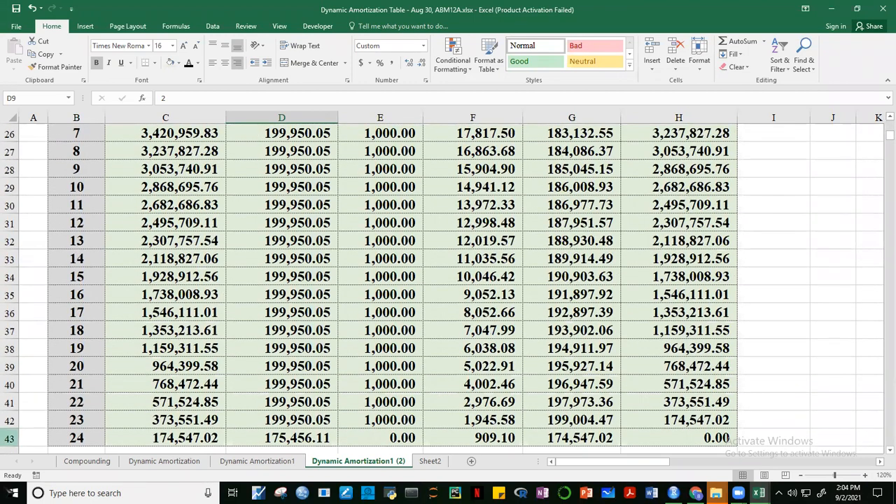
left_click(887, 117)
left_click(887, 118)
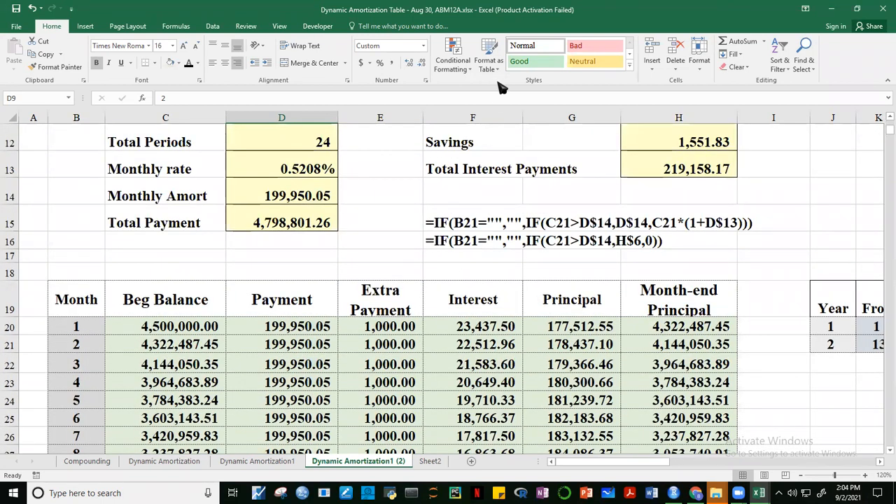
left_click(889, 450)
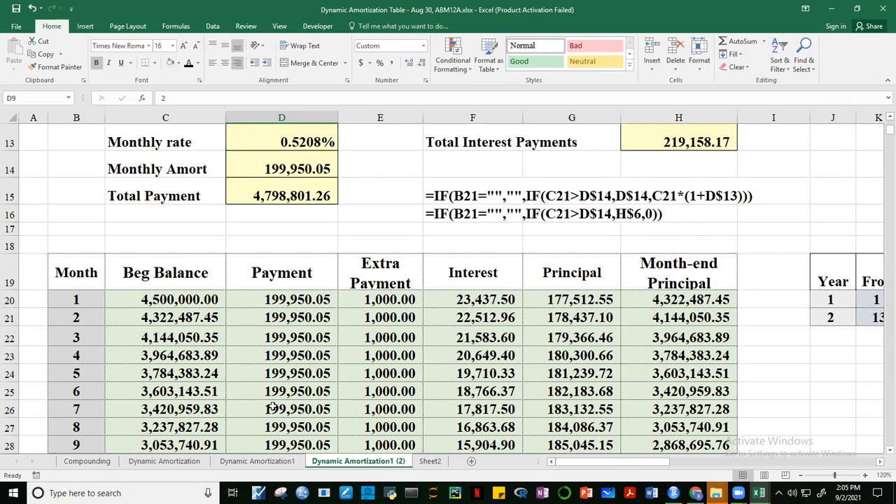
- Examine the yearly Cumulative Interest and Cumulative Payment table in J19:N21 and the adjacent figures in O20:P21
scroll(629, 463, "right", 2)
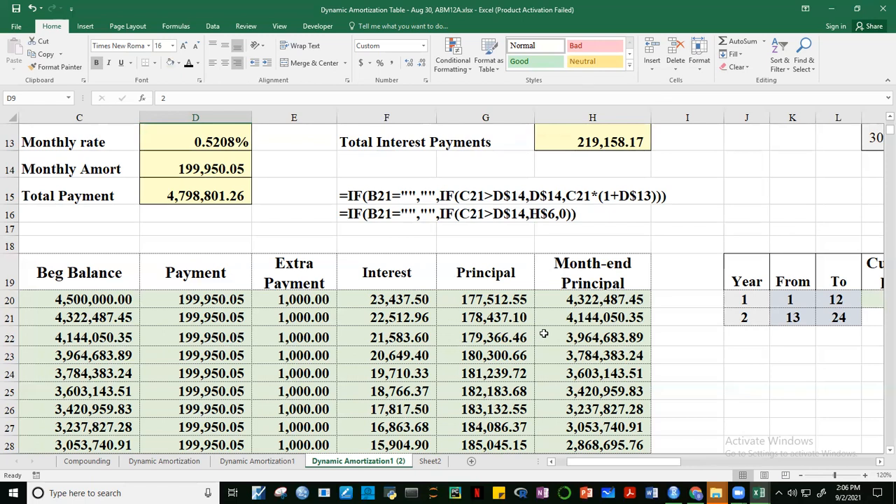
left_click_drag(638, 467, 665, 467)
left_click_drag(770, 307, 803, 317)
left_click(763, 353)
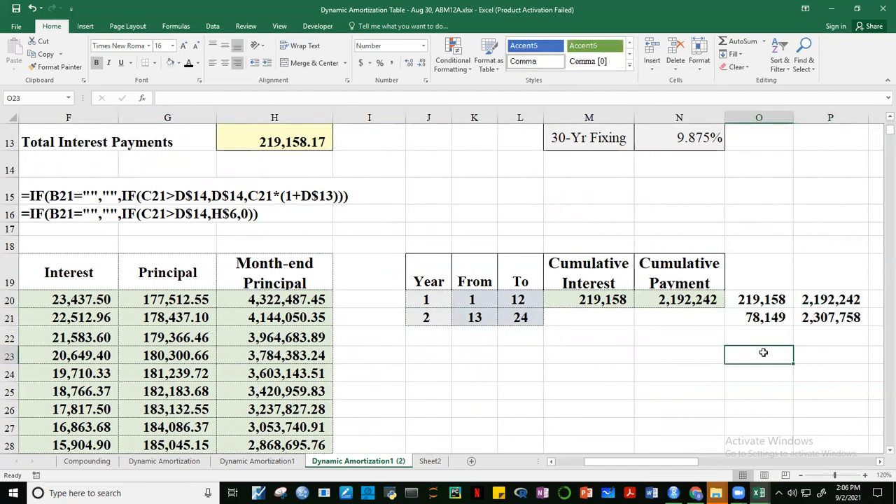
left_click(736, 386)
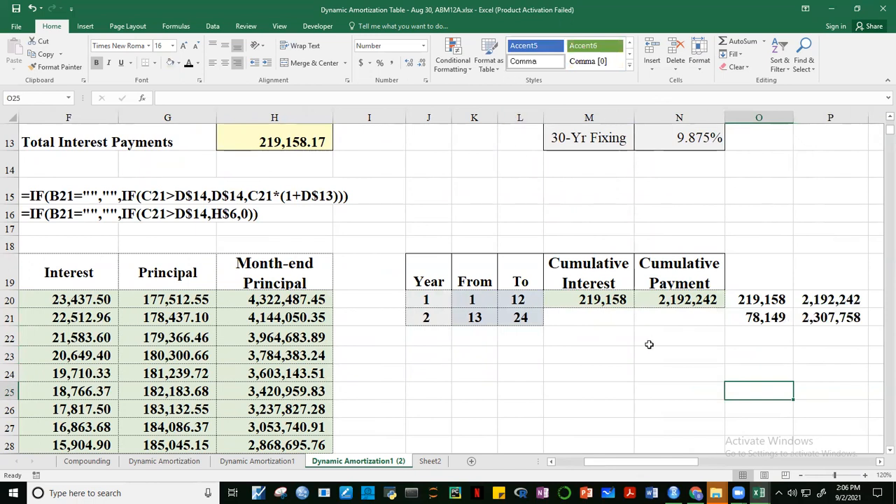
left_click_drag(637, 462, 683, 469)
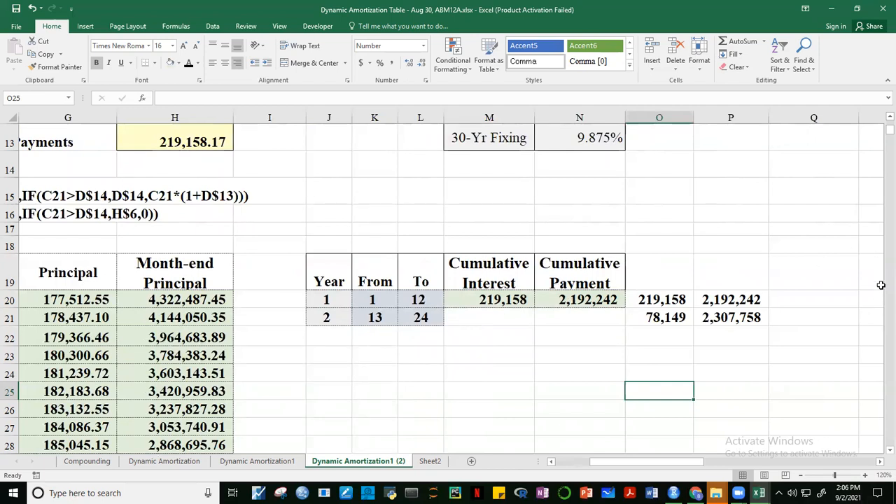
left_click(804, 407)
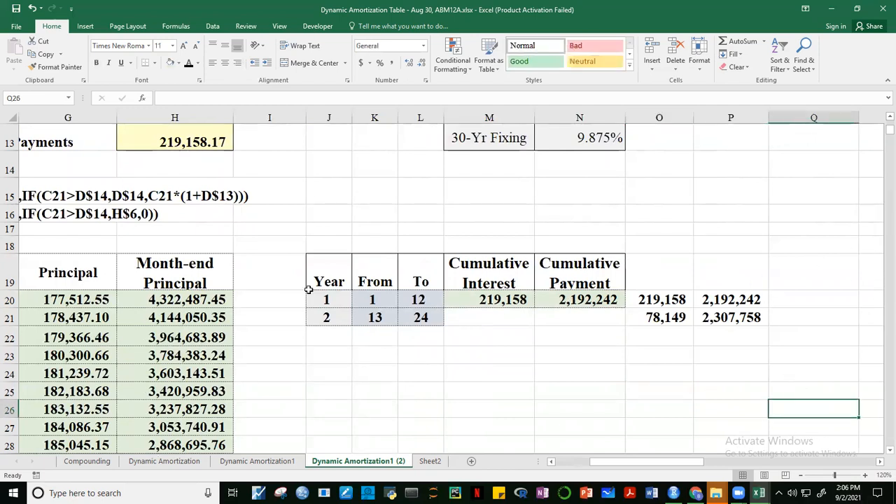
- Set the loan Term in D9 back to 30-Yr Fixing
left_click(888, 117)
left_click(888, 117)
left_click(888, 118)
left_click(888, 118)
left_click_drag(661, 463, 627, 463)
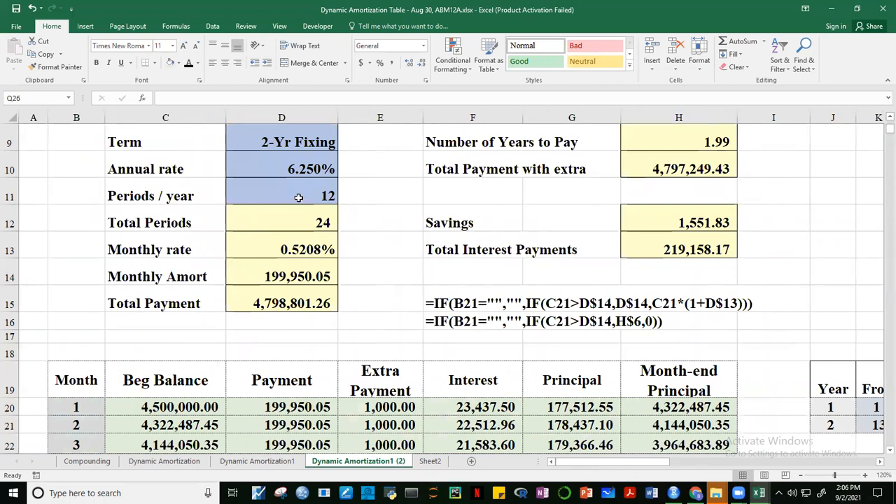
left_click(328, 143)
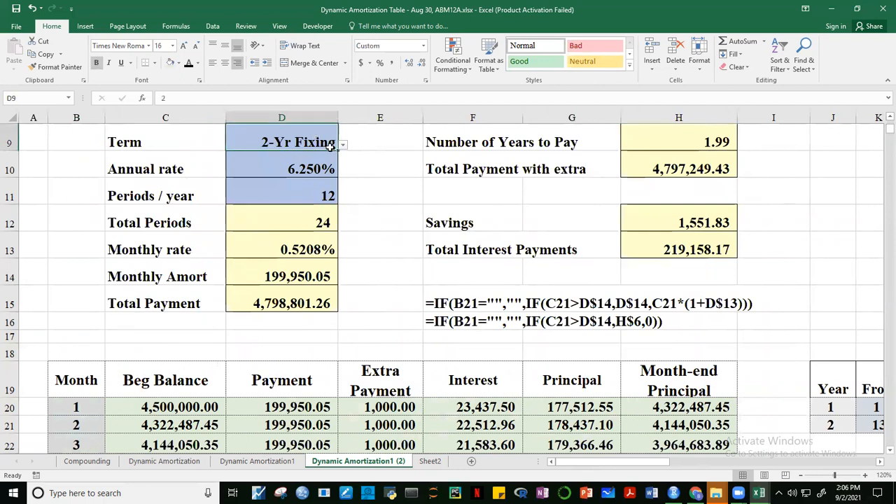
left_click(344, 147)
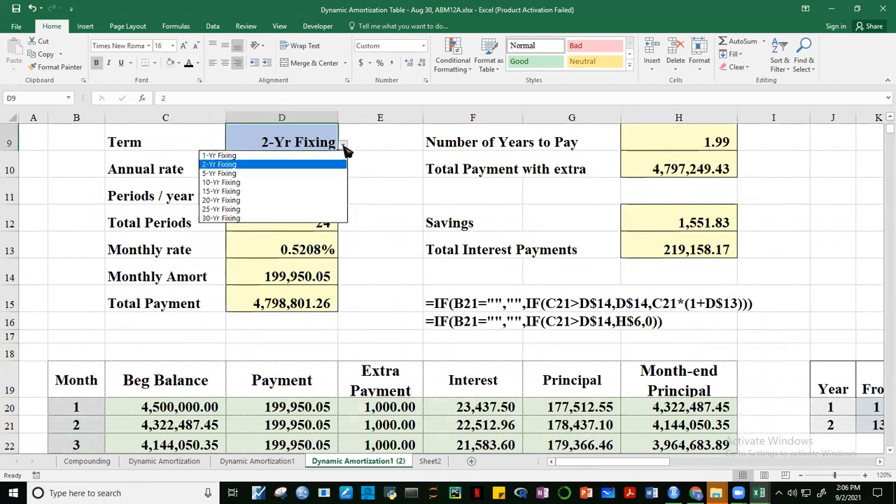
left_click(221, 218)
left_click(809, 270)
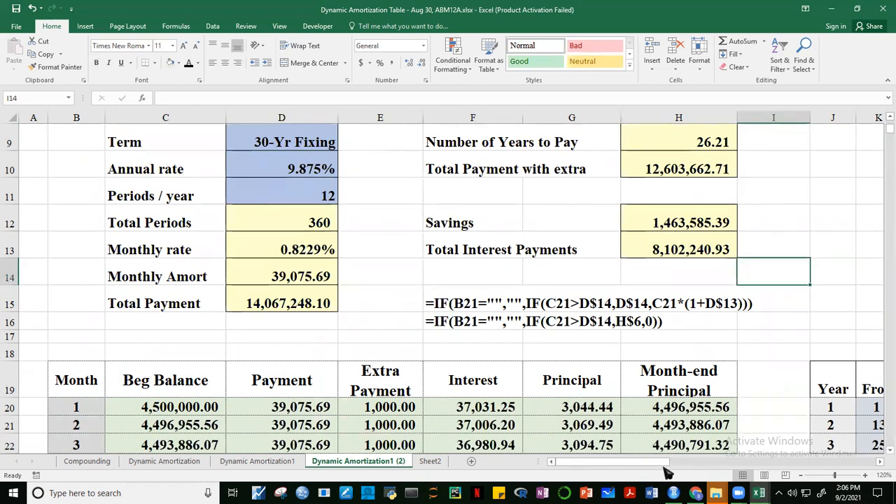
- Inspect the Number of Years to Pay formula in H9 and the Total Periods to Retire Loan formula in H8
mouse_move(668, 464)
left_mouse_down()
mouse_move(713, 465)
mouse_move(654, 466)
left_mouse_up()
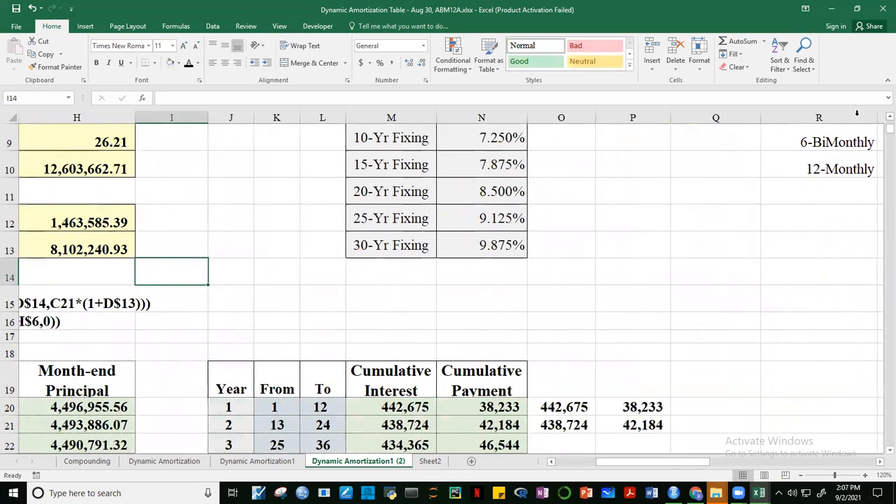
left_click(889, 117)
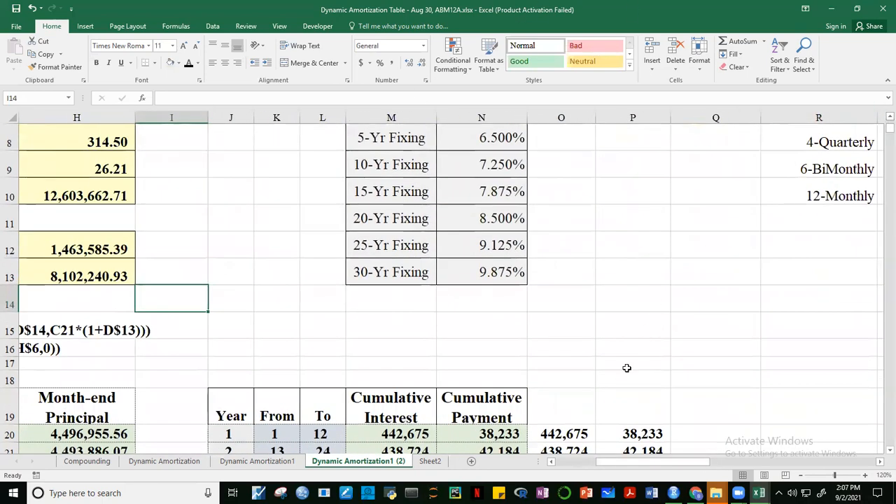
left_click_drag(612, 468, 498, 467)
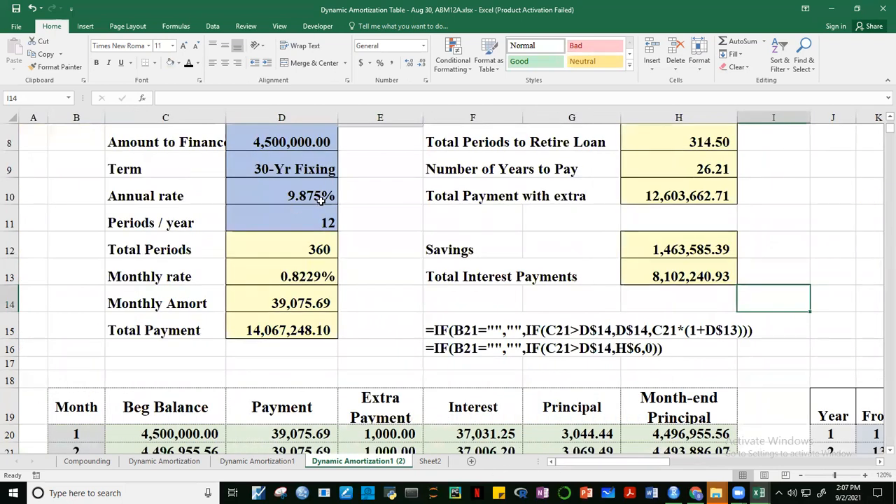
left_click(889, 116)
left_click(889, 117)
left_click(308, 239)
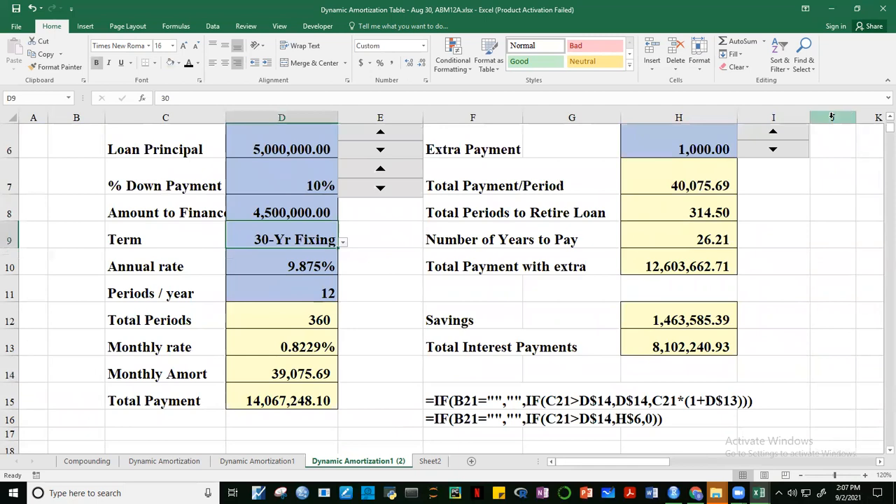
left_click(889, 116)
left_click(888, 116)
left_click(889, 116)
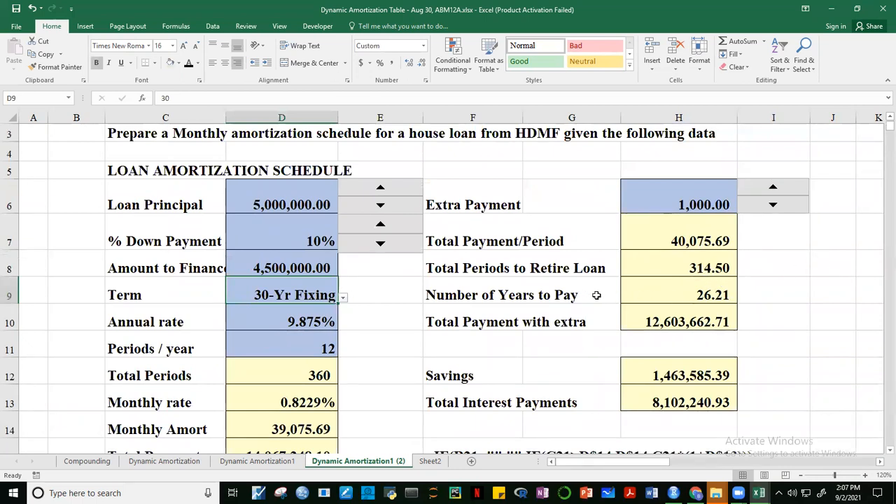
left_click(698, 294)
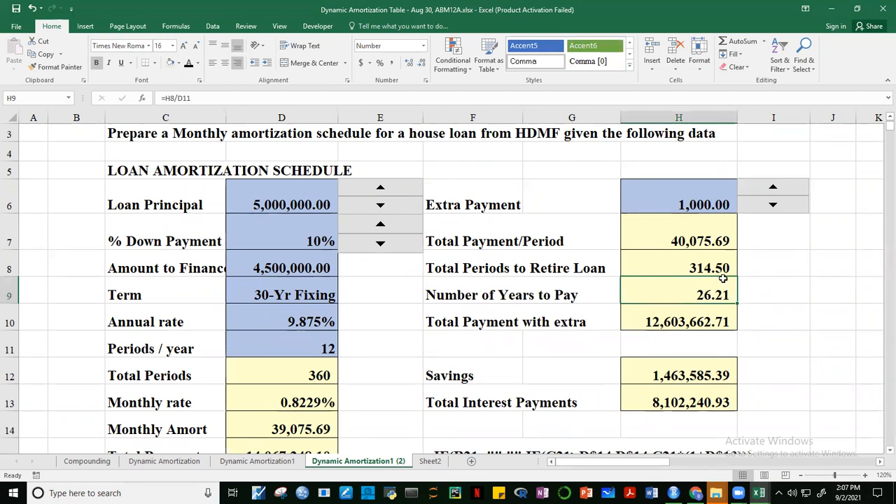
left_click(710, 268)
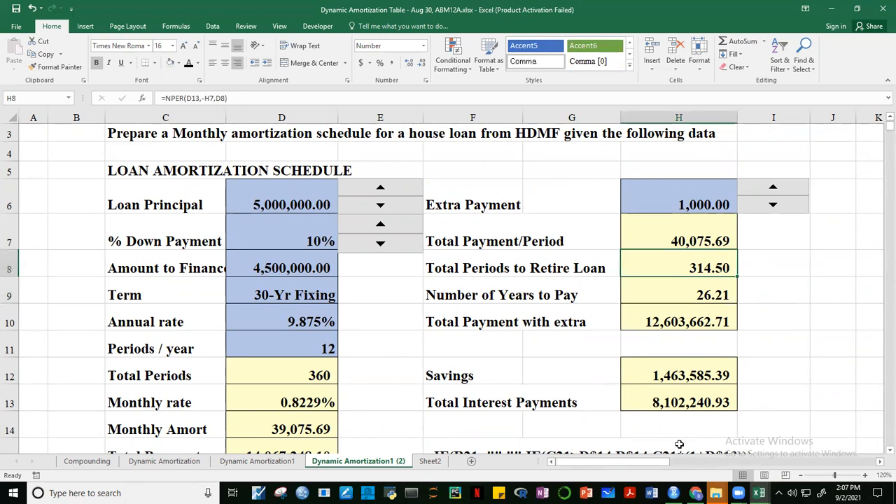
- Review the yearly Cumulative Interest and Cumulative Payment table from year 1 down to its last year
left_click_drag(663, 461, 697, 464)
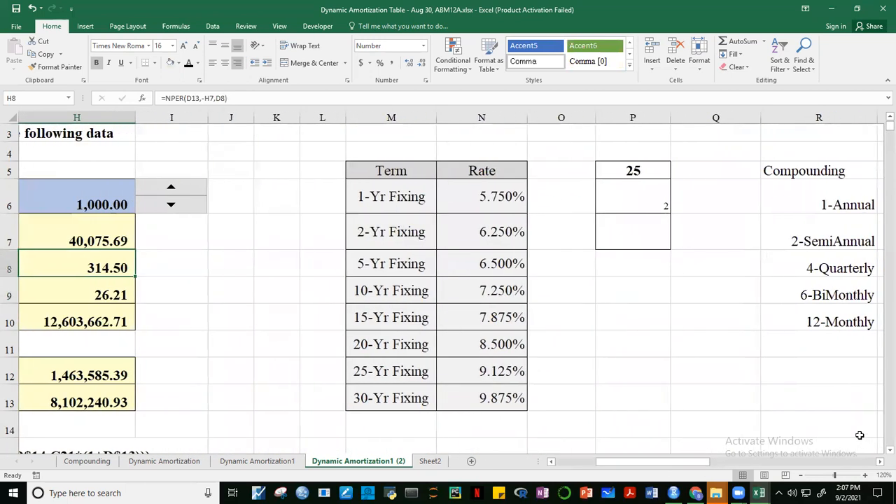
left_click(888, 450)
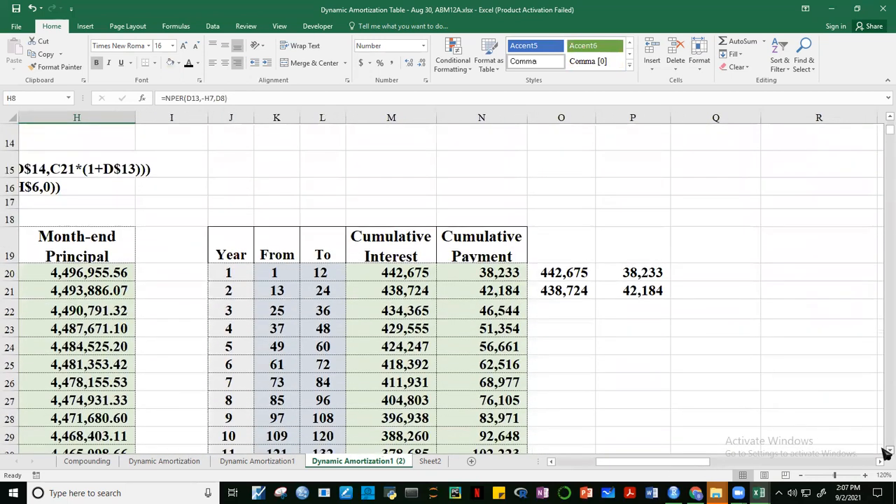
left_click(888, 451)
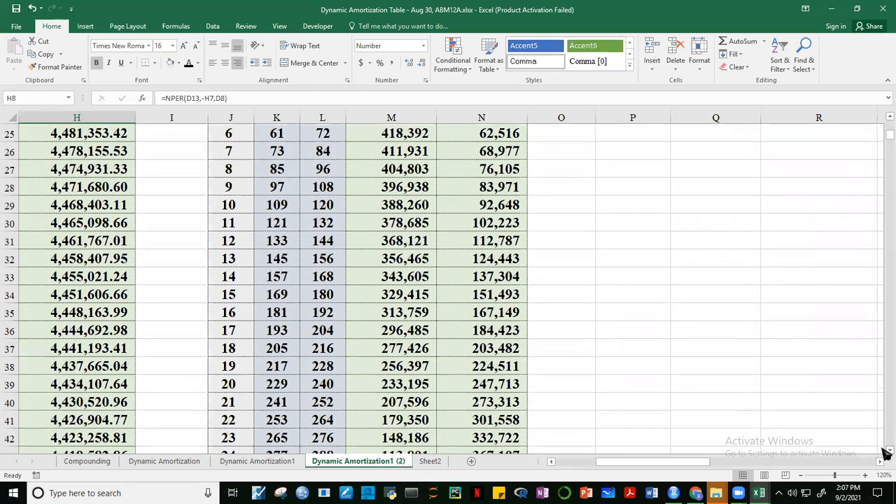
left_click(887, 452)
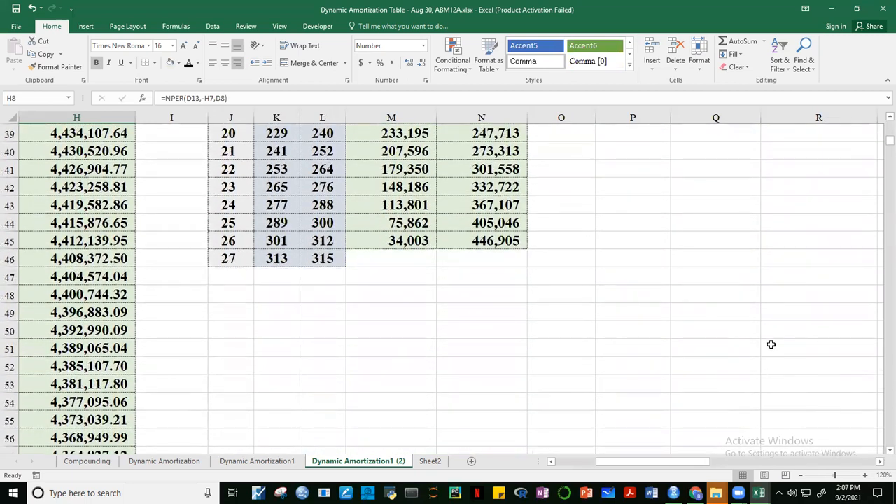
- Select the blank cumulative cells M46:N46 in the year 27 row and inspect the CUMIPMT formula in M46
left_click(770, 344)
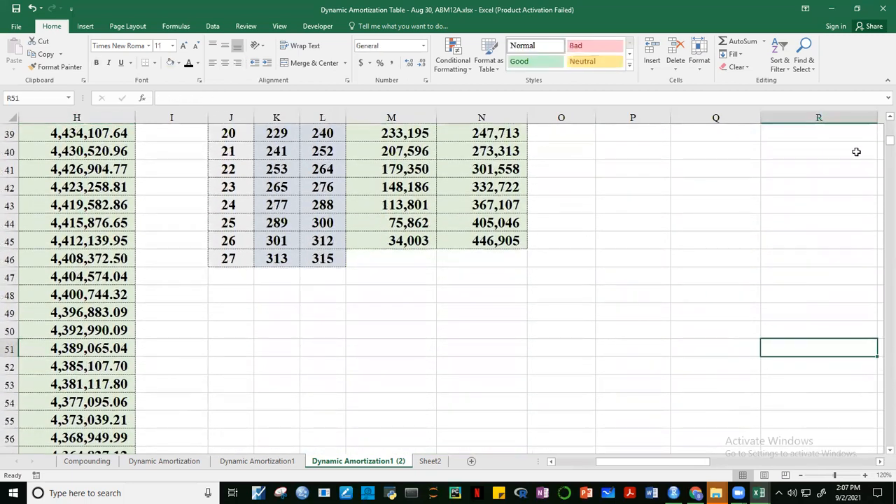
left_click(887, 117)
left_click(886, 118)
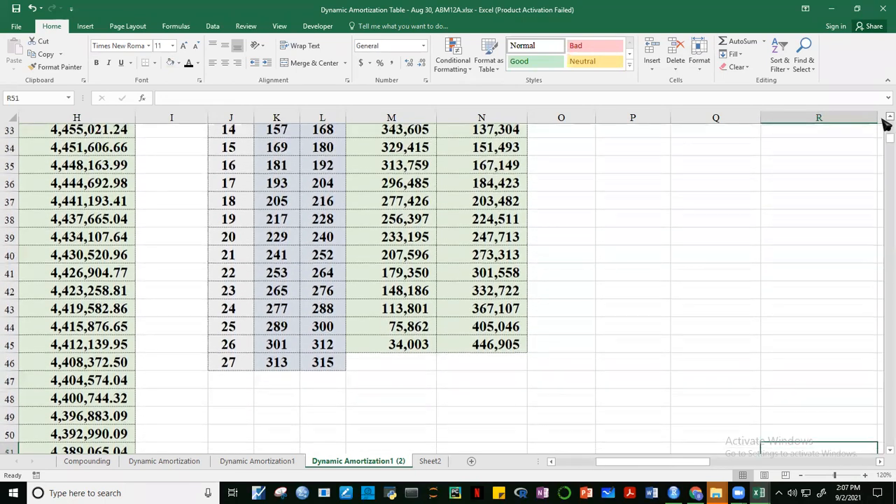
left_click(887, 118)
left_click(886, 118)
left_click_drag(368, 421, 407, 418)
mouse_move(479, 420)
left_mouse_down()
mouse_move(389, 422)
mouse_move(462, 420)
left_mouse_up()
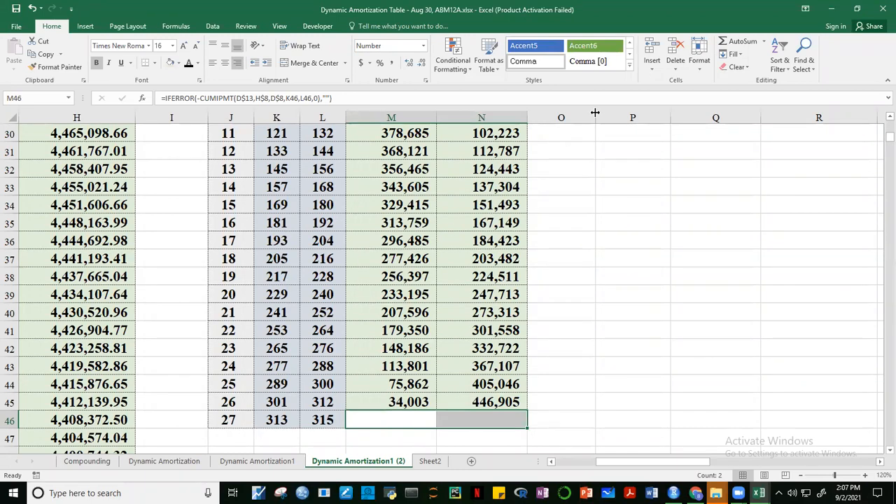
- Inspect the Year, From and To formulas in J46:L46 and select the whole year 27 row, J46:N46
left_click(233, 416)
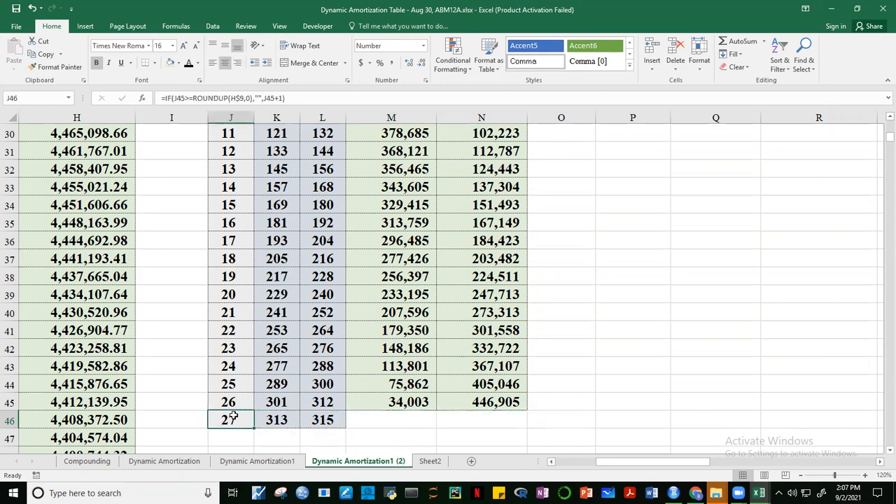
left_click(290, 422)
left_click(330, 419)
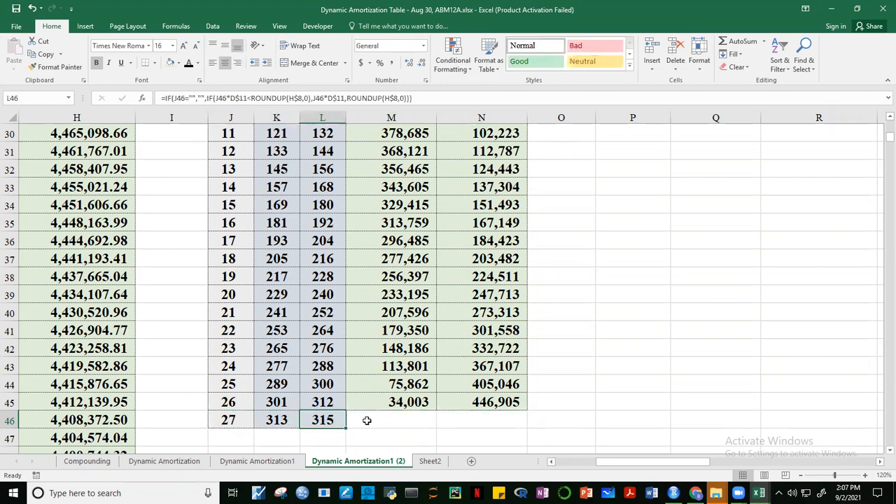
left_click_drag(228, 419, 474, 418)
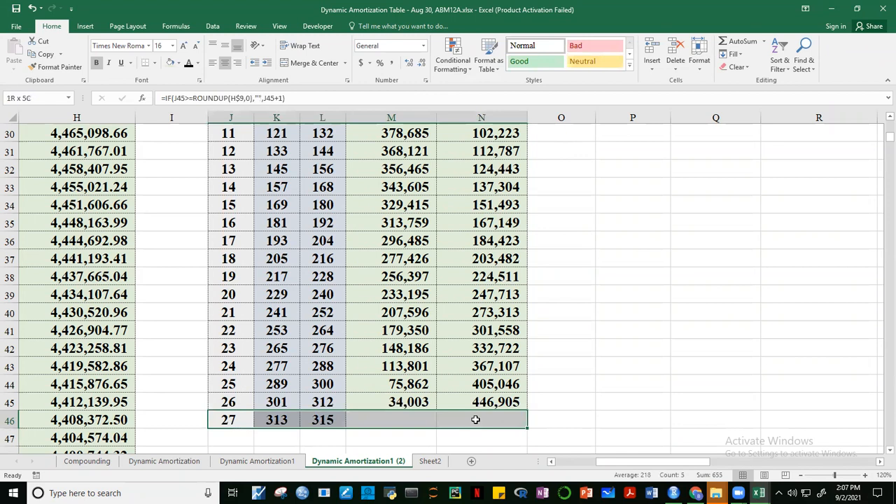
scroll(886, 147, "down", 6)
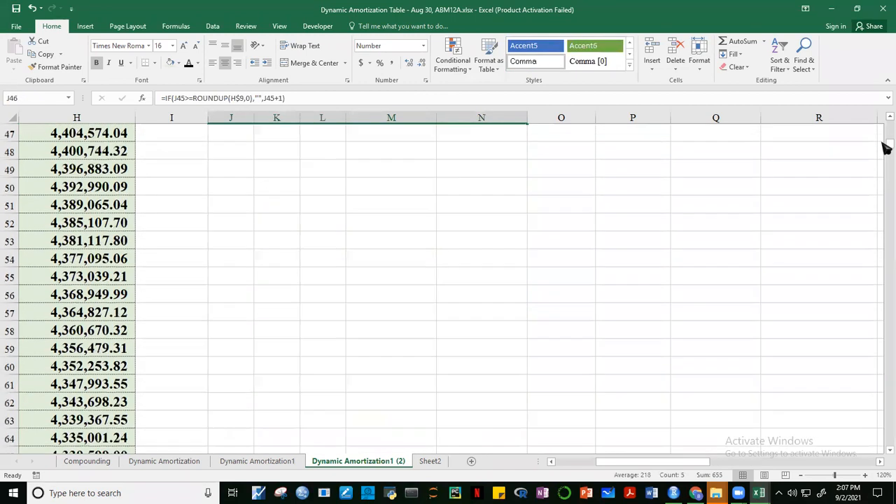
- Check the Total Periods to Retire Loan formula in H8 and raise the Extra Payment in H6 to 5,000
scroll(885, 129, "up", 1)
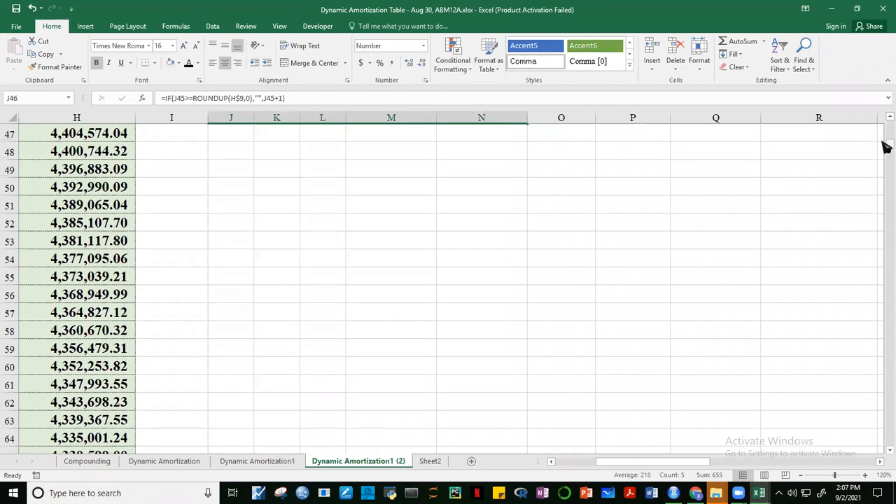
scroll(885, 133, "up", 8)
scroll(885, 123, "up", 7)
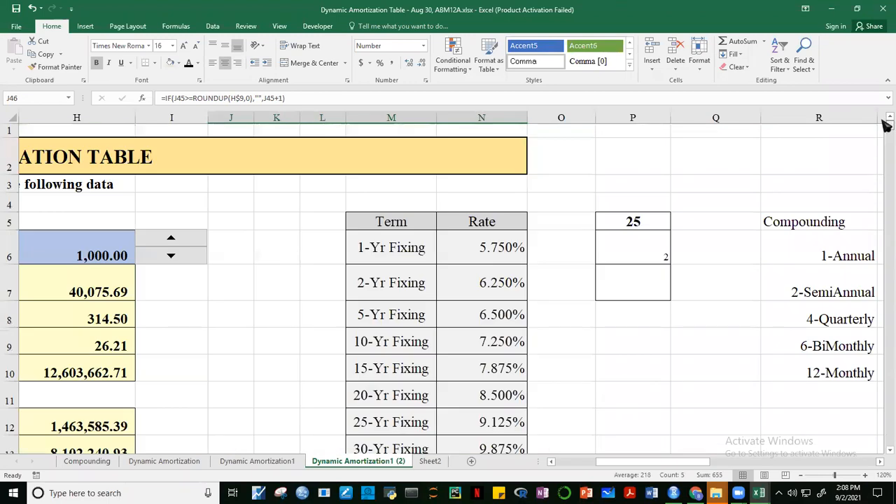
left_click_drag(652, 461, 610, 465)
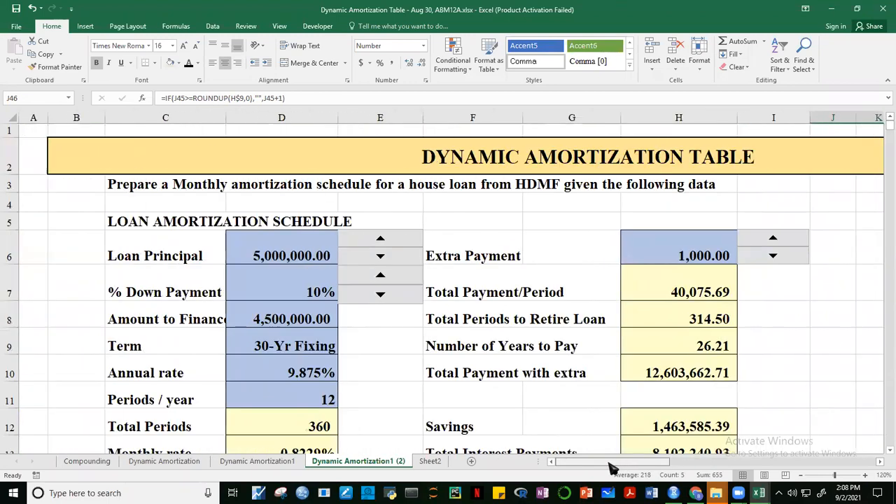
left_click(695, 320)
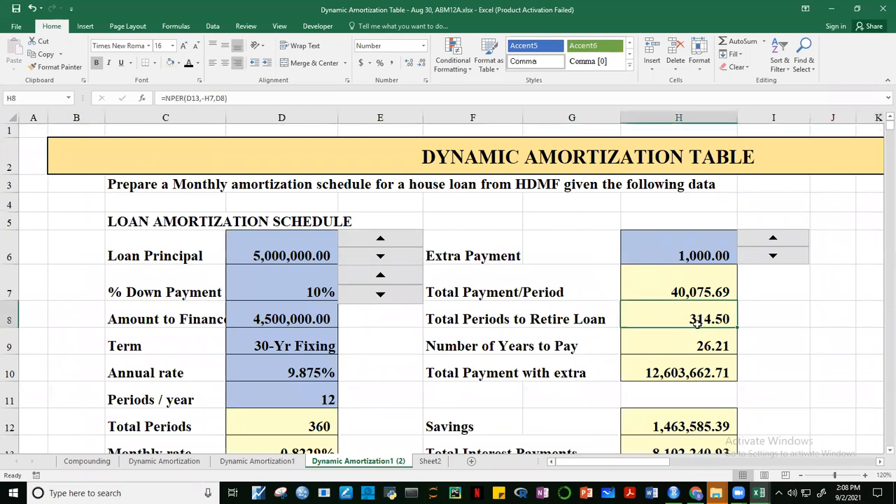
left_click(773, 240)
left_click(773, 240)
left_click(773, 241)
left_click(774, 241)
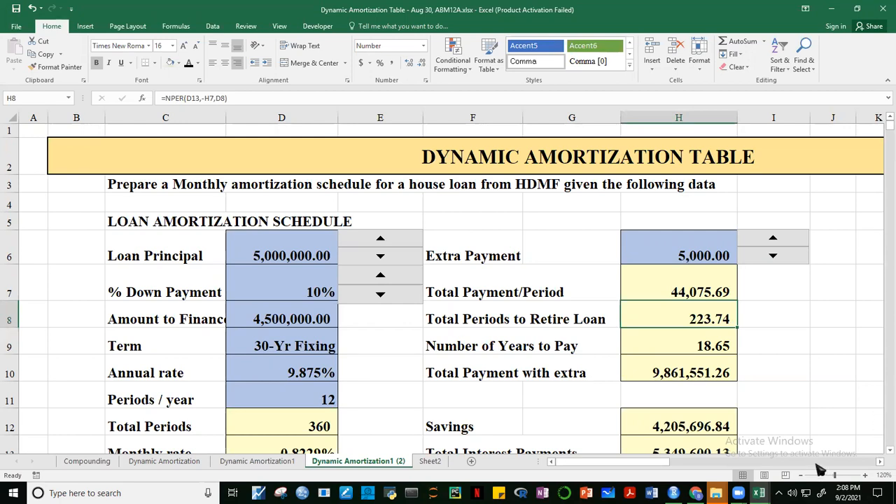
- Inspect the CUMIPMT formula in M38 and select the blank cumulative cells M38:N38 in the year 19 row
left_click_drag(618, 468, 675, 464)
scroll(886, 452, "down", 8)
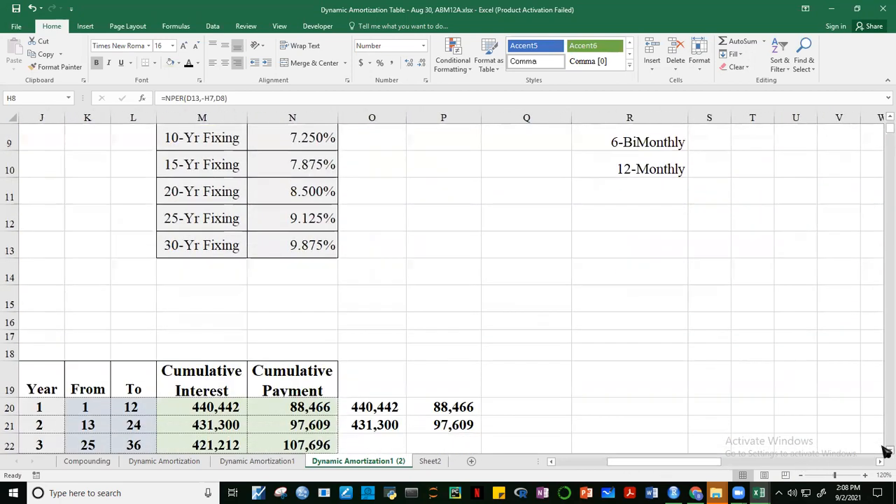
scroll(885, 451, "down", 1)
left_click_drag(648, 466, 627, 467)
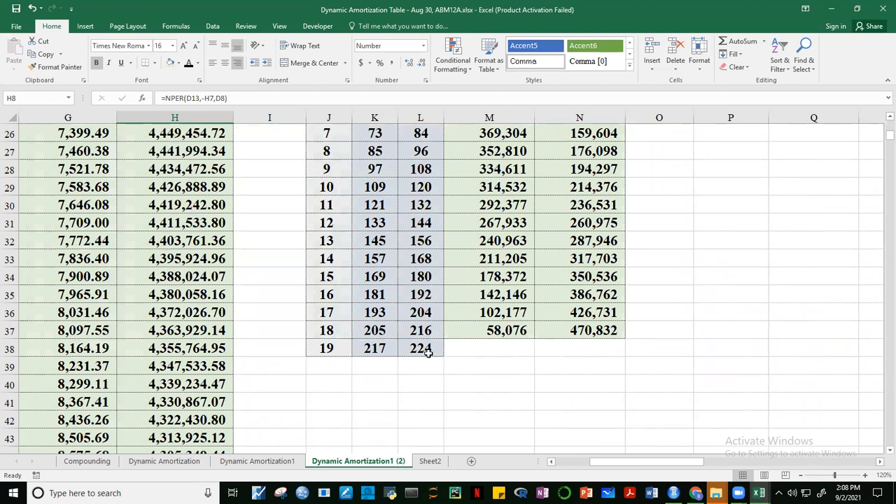
left_click_drag(518, 348, 552, 352)
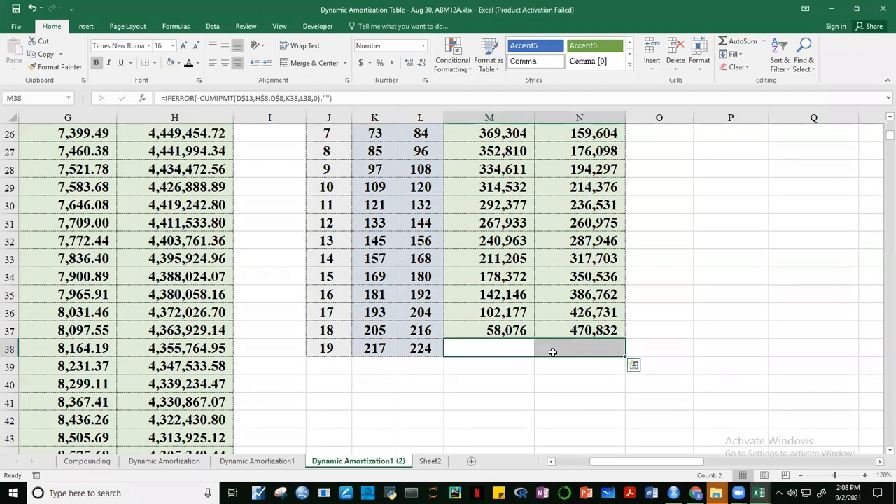
key("F2")
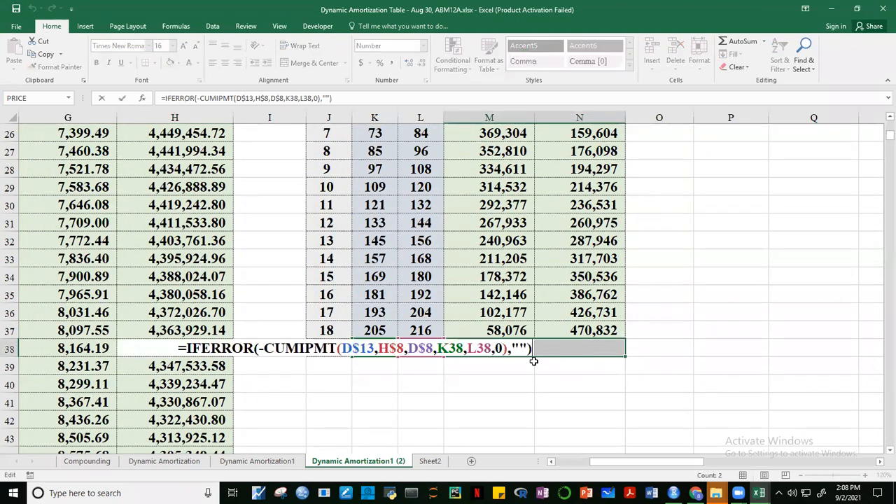
key("Escape")
left_click(582, 430)
left_click_drag(498, 354, 561, 350)
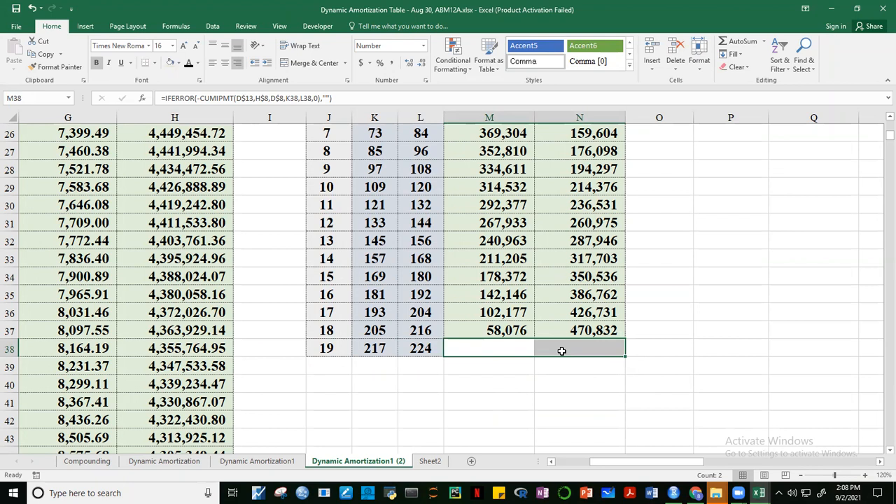
- Examine the starting Year, From and To values of the first year in J20, K20 and L20
scroll(885, 137, "up", 5)
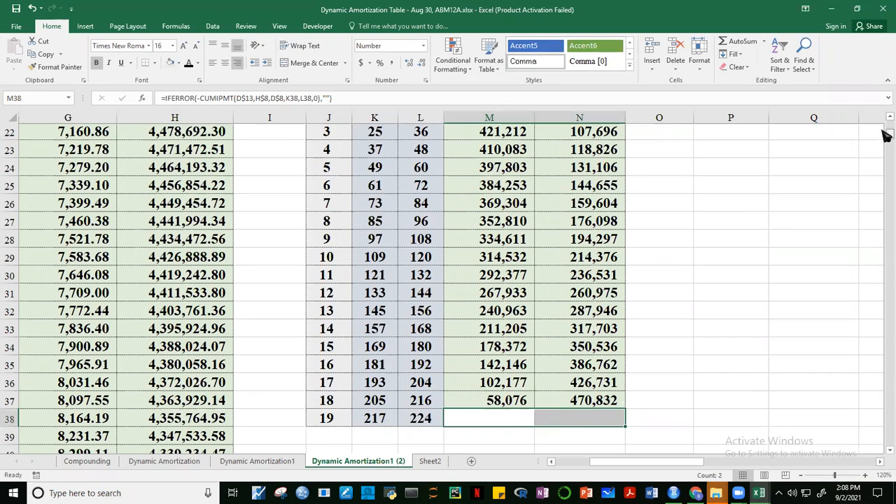
left_click(783, 366)
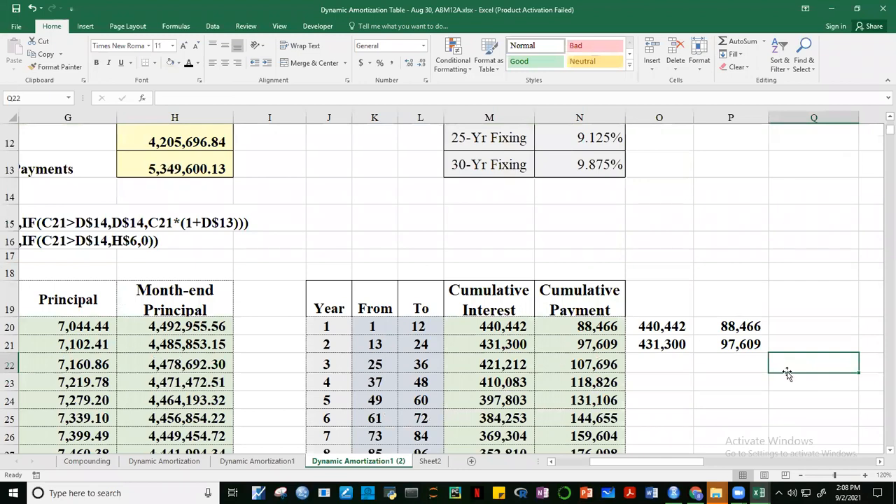
left_click(326, 324)
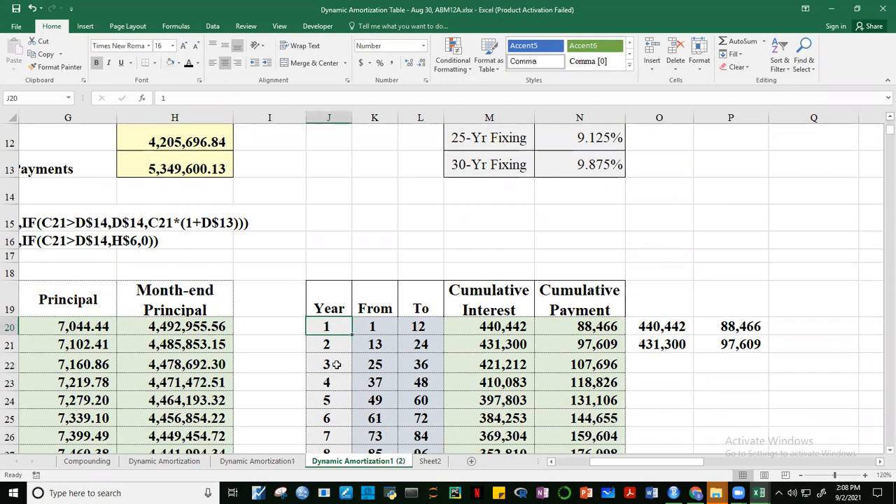
left_click(381, 326)
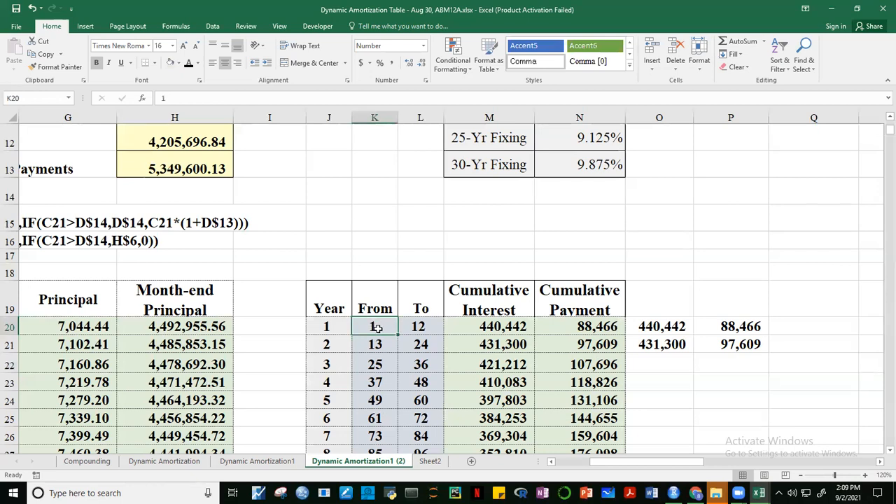
left_click(428, 327)
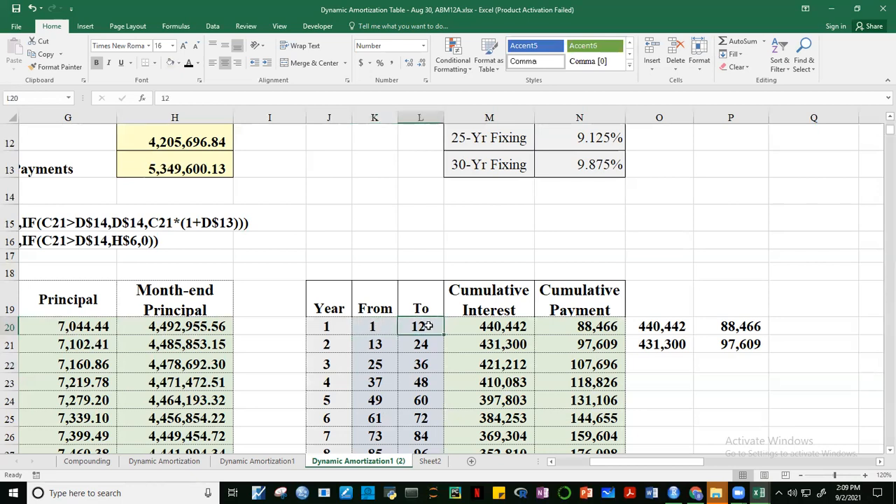
left_click(375, 327)
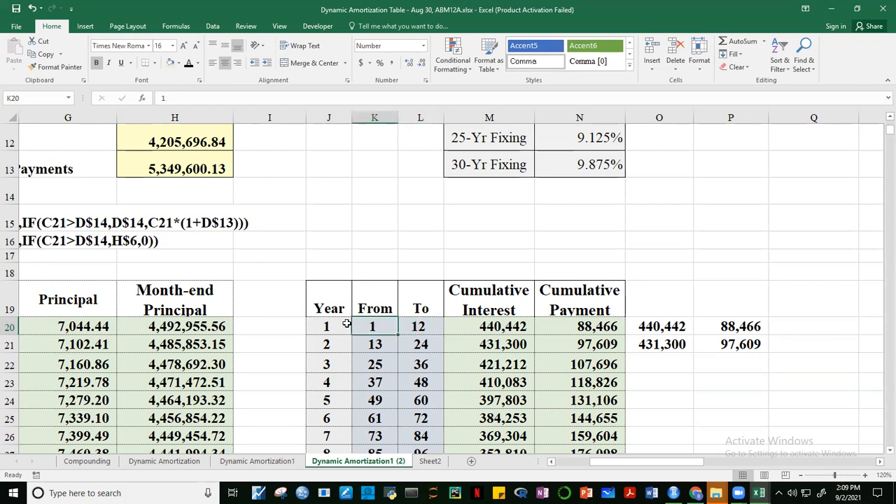
left_click(325, 328)
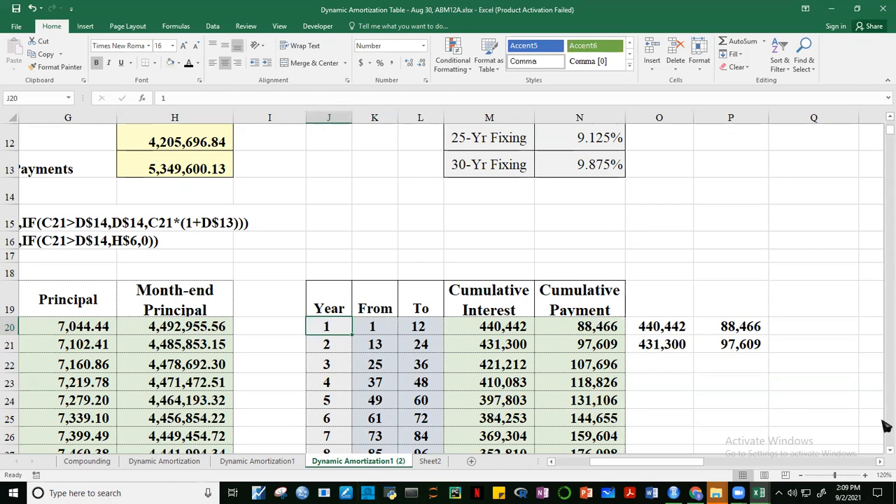
- Review the yearly table down to year 19, compare it with the loan summary, and return to the first-year rows
left_click(886, 451)
scroll(886, 451, "down", 4)
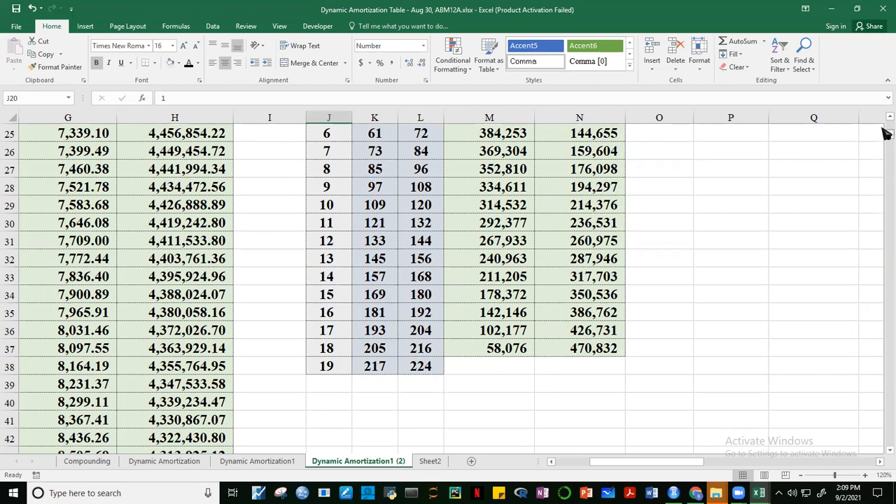
left_click_drag(886, 137, 885, 124)
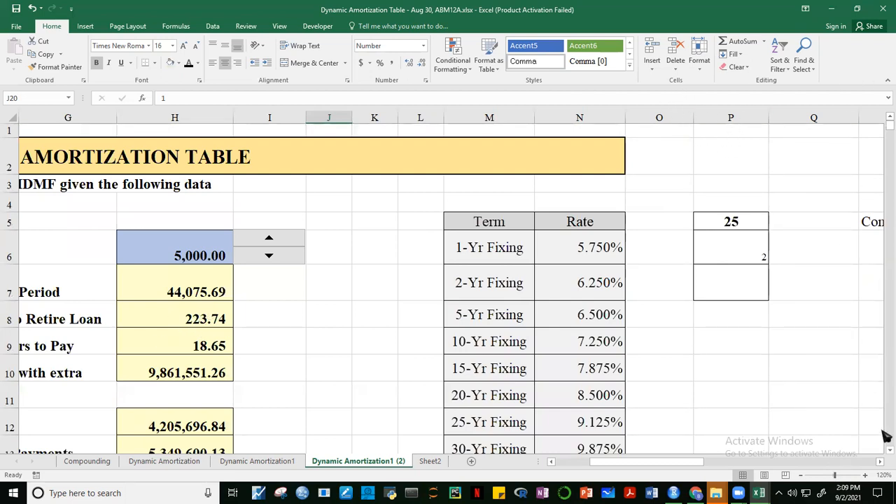
left_click(887, 450)
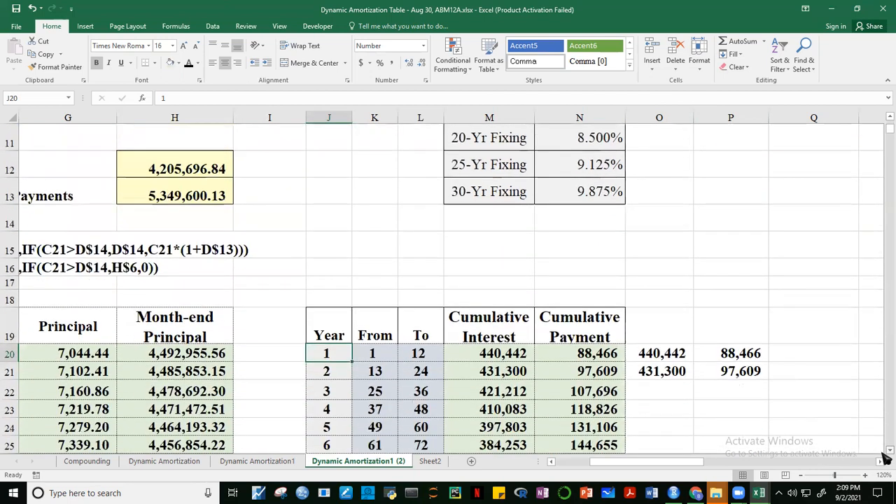
left_click(826, 365)
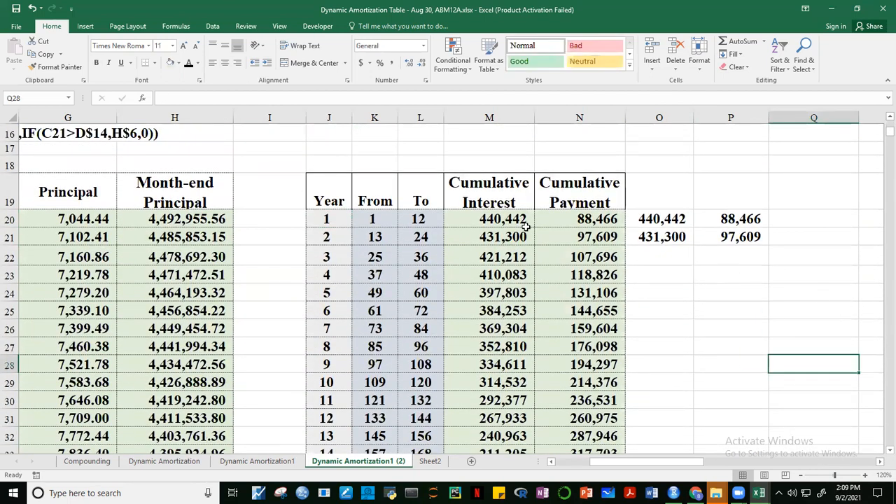
- Open the first-year Cumulative Interest formula in M20 and examine its negated CUMIPMT function
left_click(494, 221)
key("F2")
key("Escape")
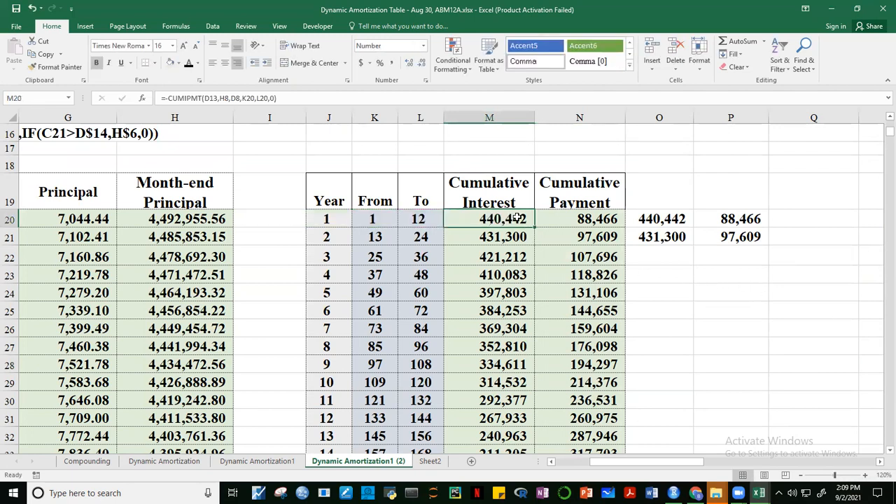
key("F2")
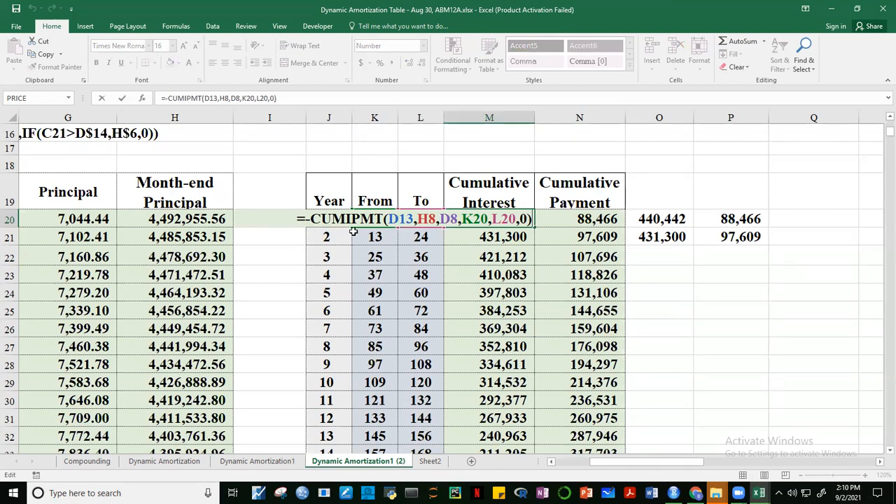
left_click(313, 219)
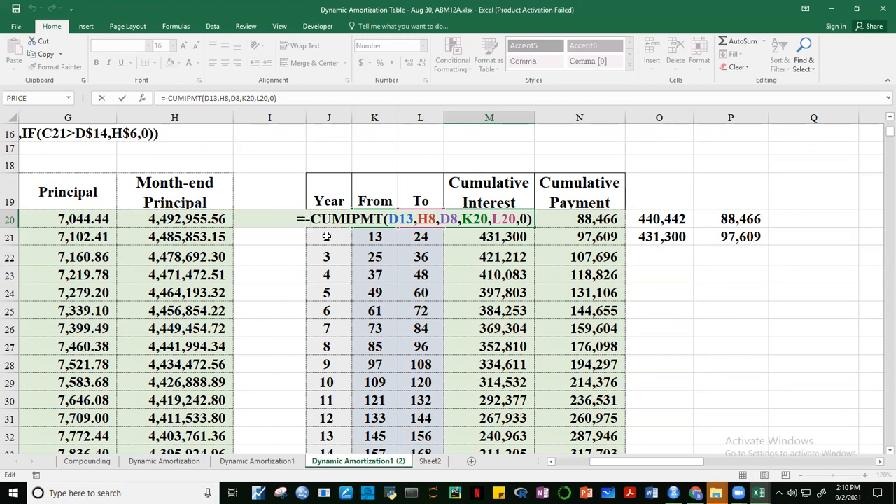
- Trace the rate argument D13 of the CUMIPMT formula in M20 to the Monthly rate cell
left_click(404, 221)
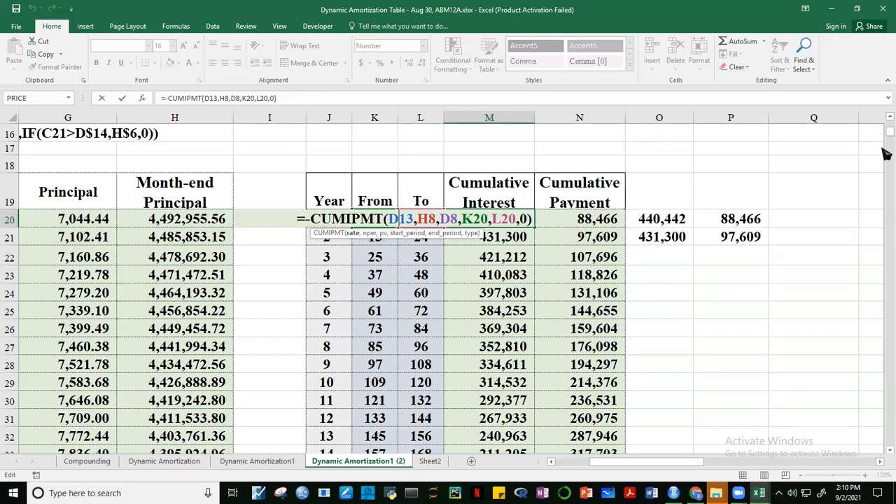
scroll(885, 140, "up", 1)
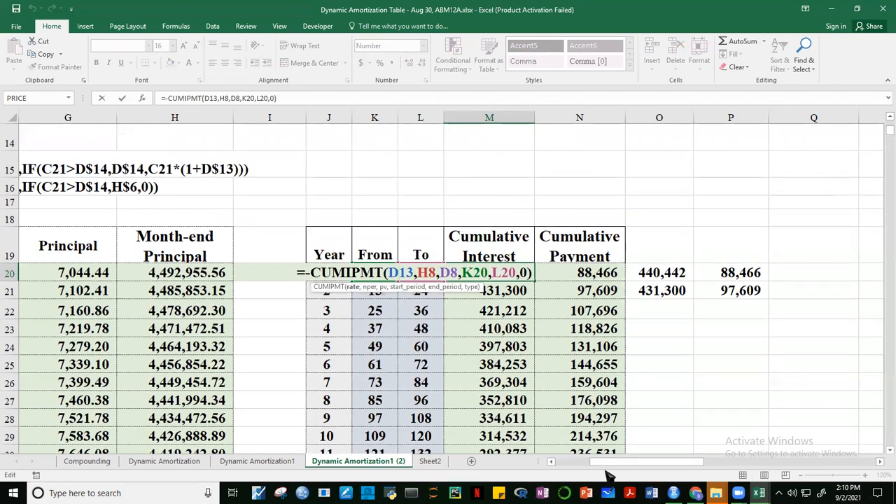
scroll(608, 476, "left", 3)
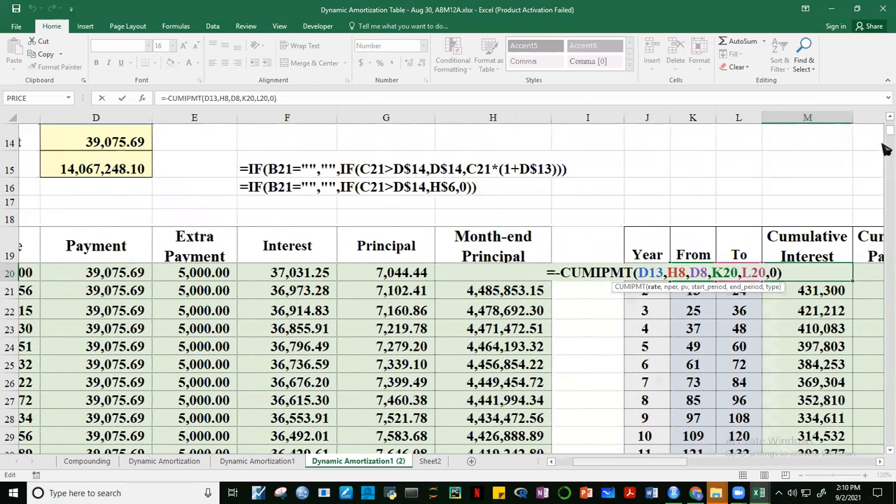
scroll(879, 124, "up", 3)
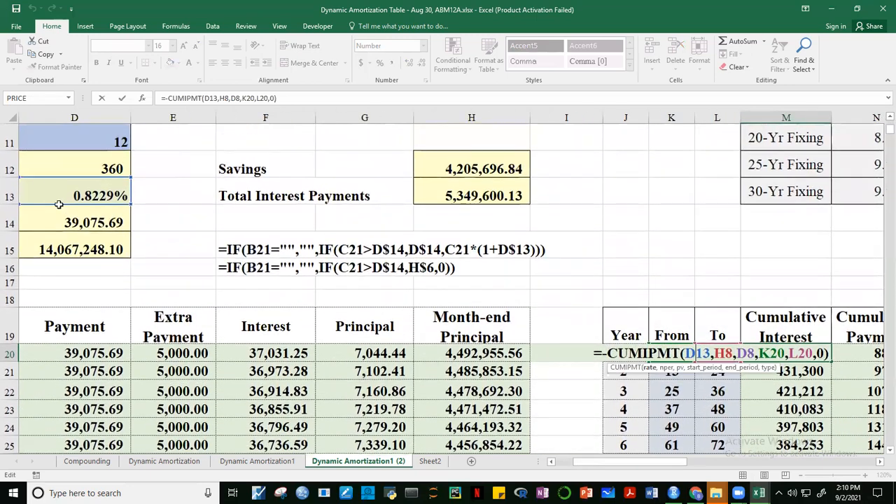
scroll(640, 473, "right", 2)
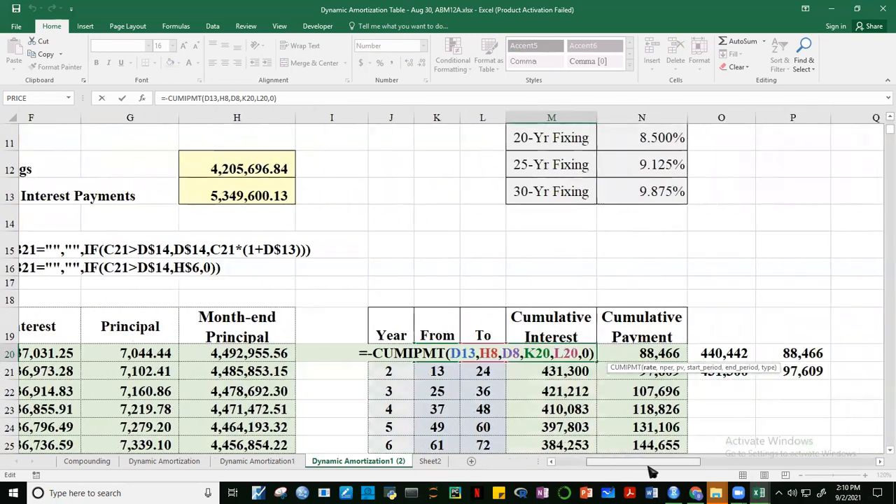
scroll(651, 472, "right", 1)
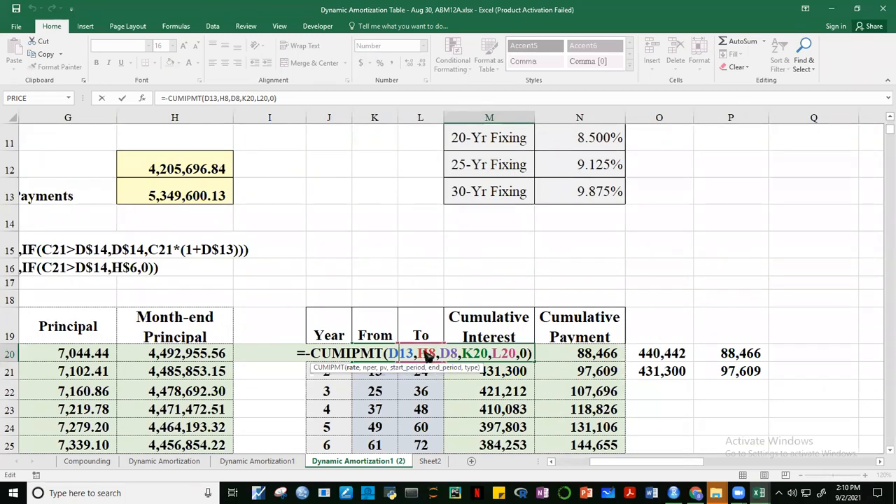
- Trace the nper argument H8 of the first-year CUMIPMT formula to Total Periods to Retire Loan
left_click(429, 355)
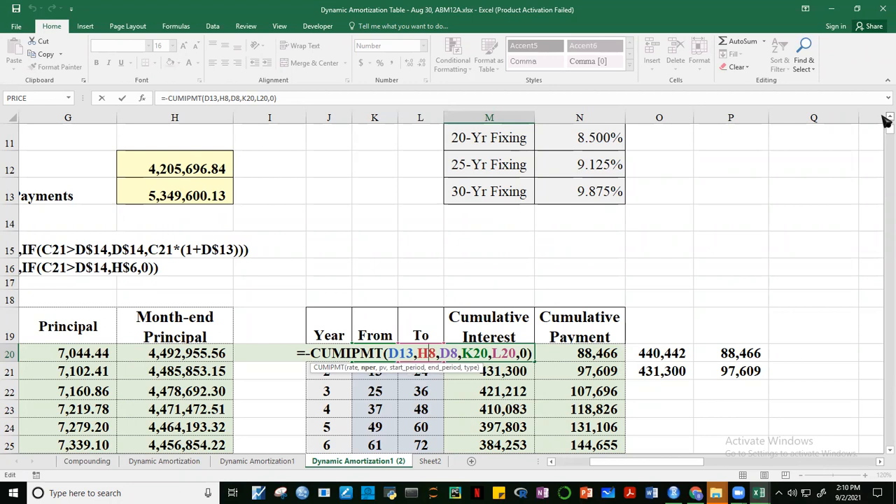
scroll(885, 121, "up", 4)
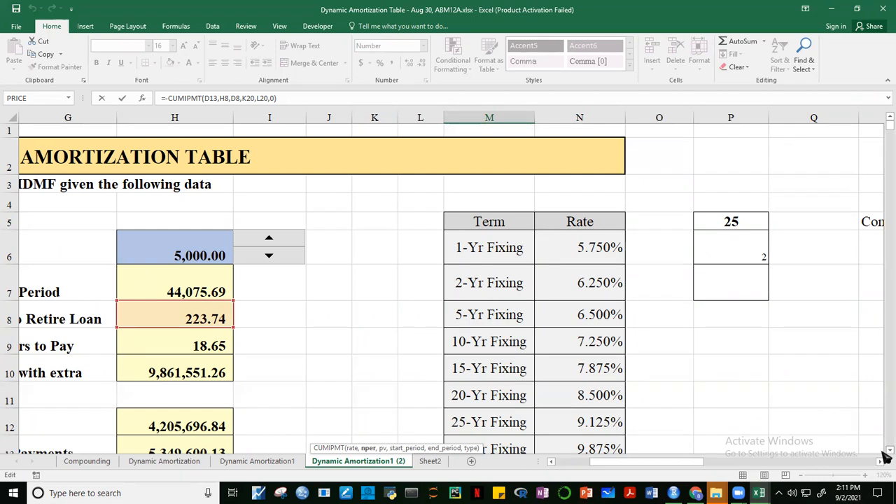
scroll(885, 455, "down", 7)
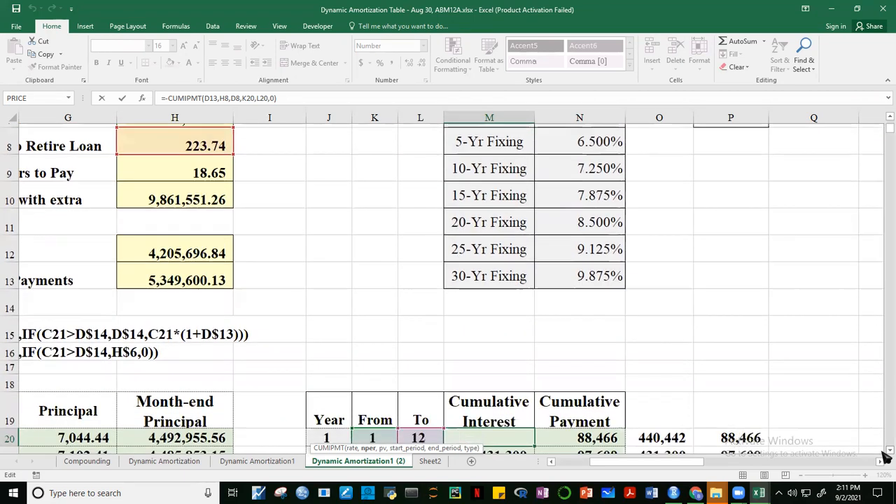
scroll(885, 456, "down", 3)
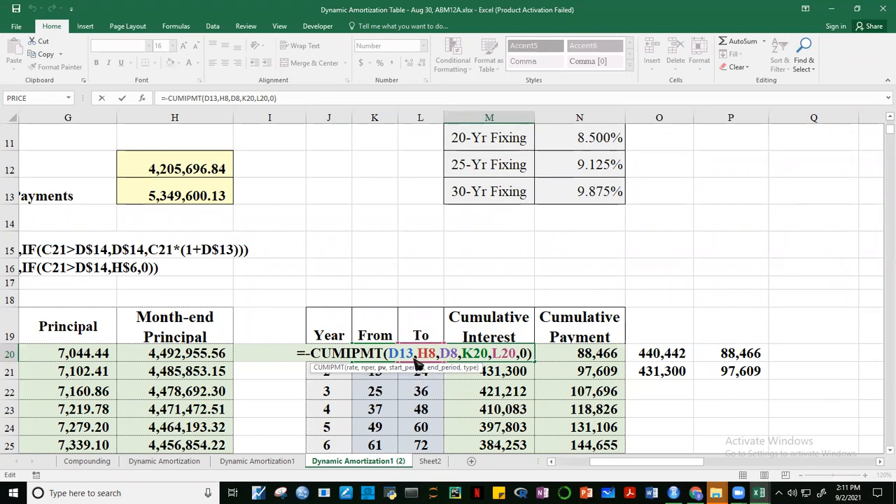
- Examine the nper, start_period, end_period and type arguments of the CUMIPMT formula in M20, then close the formula
left_click(430, 354)
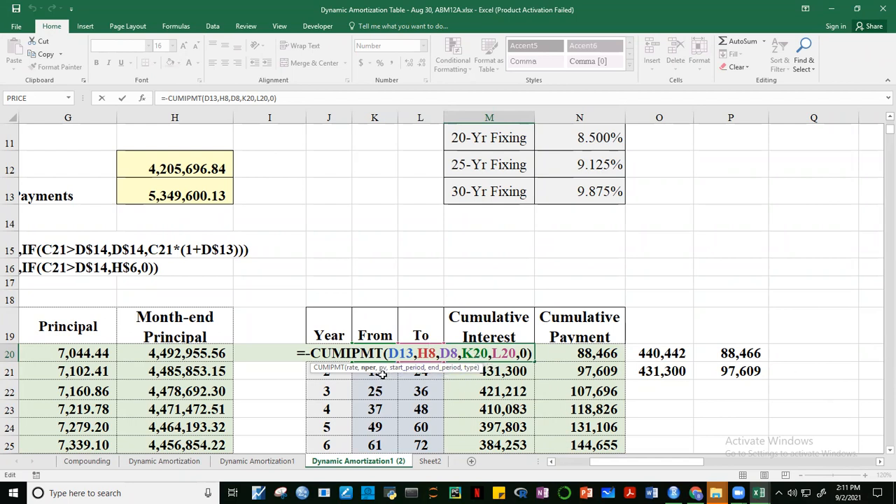
left_click(476, 354)
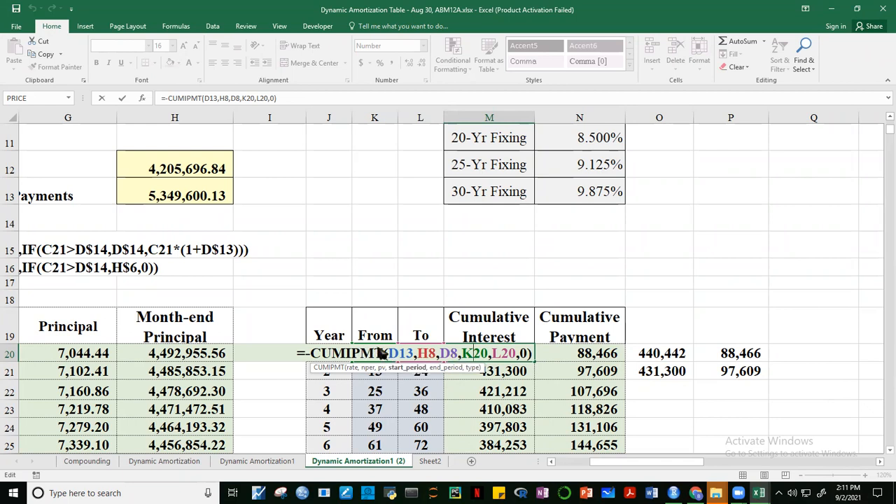
left_click(501, 355)
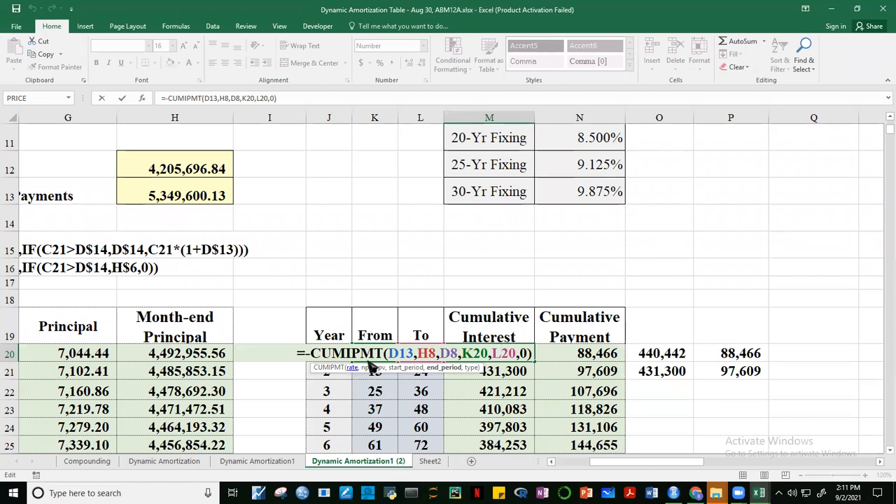
left_click(529, 356)
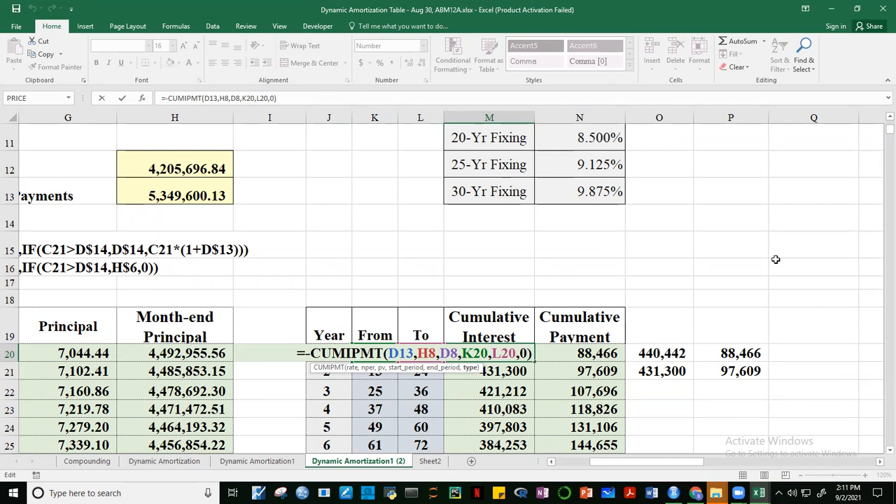
key("ctrl+Return")
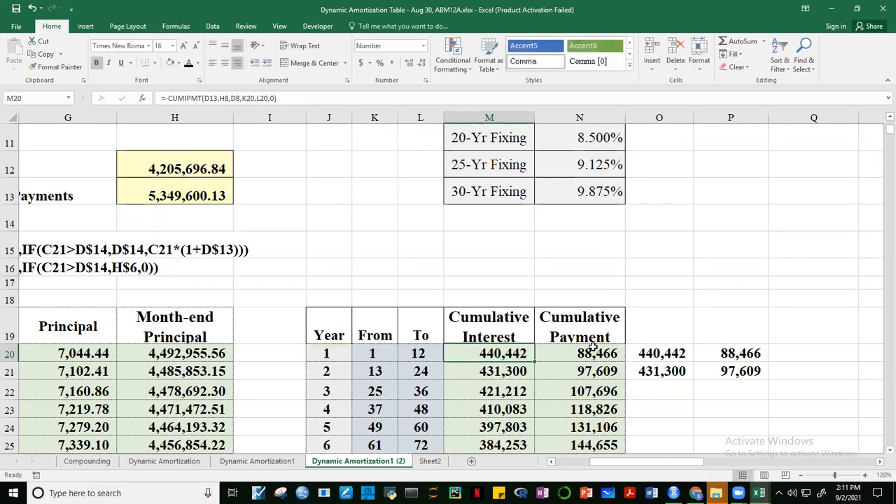
- Open the first-year Cumulative Payment formula in N20, examine its negated CUMPRINC function, and close it
left_click(591, 347)
key("F2")
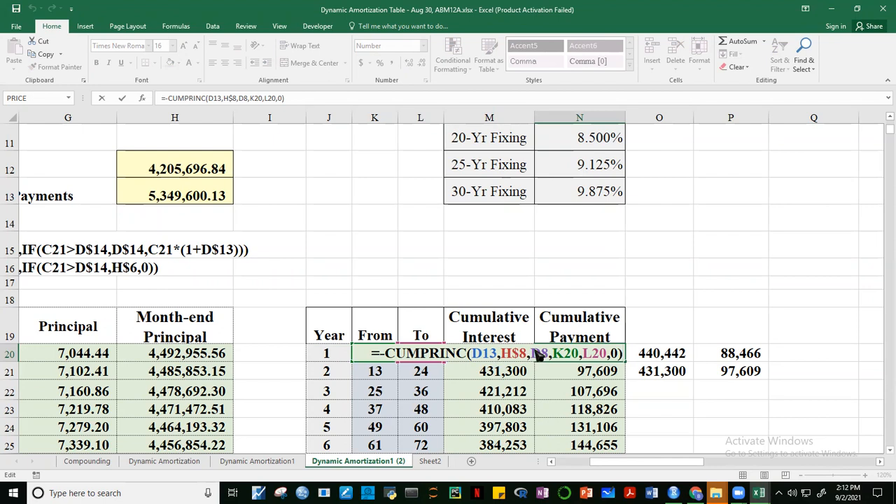
left_click(777, 242)
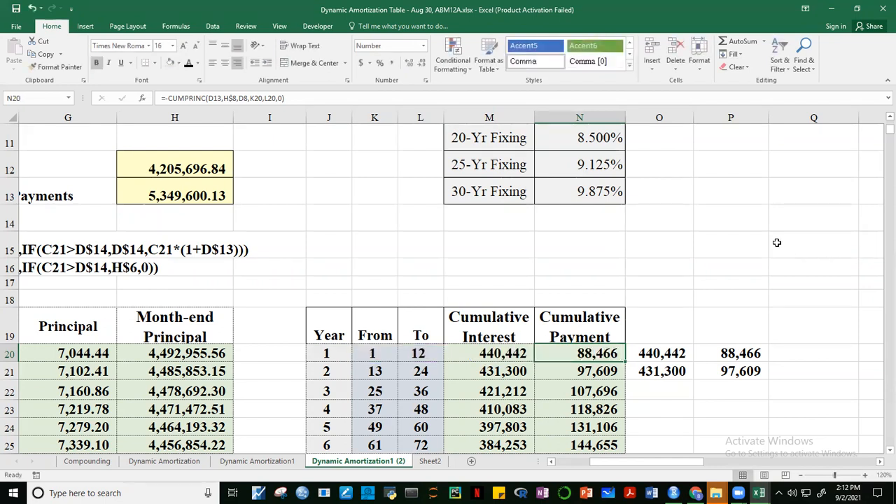
- Compare the first-year Cumulative Interest in M20 with the sum of the monthly interest for months 1 to 12, F20:F31
left_click(498, 355)
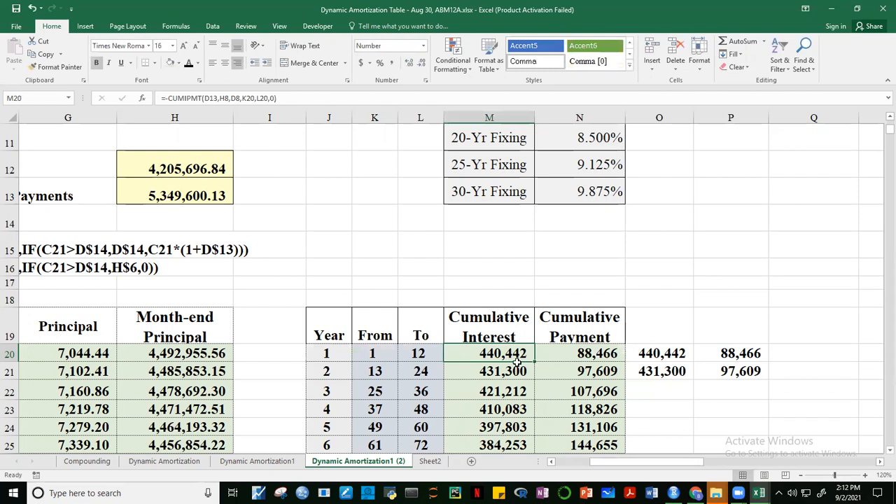
left_click_drag(655, 467, 634, 466)
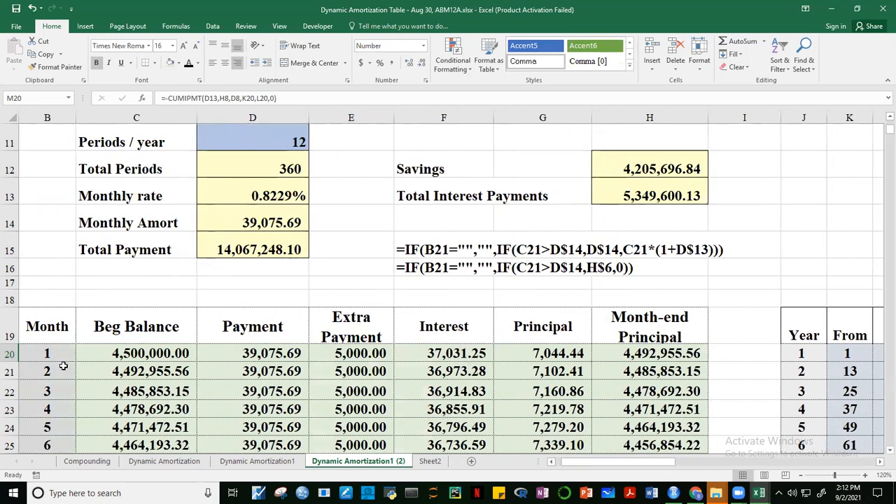
left_click_drag(462, 353, 456, 416)
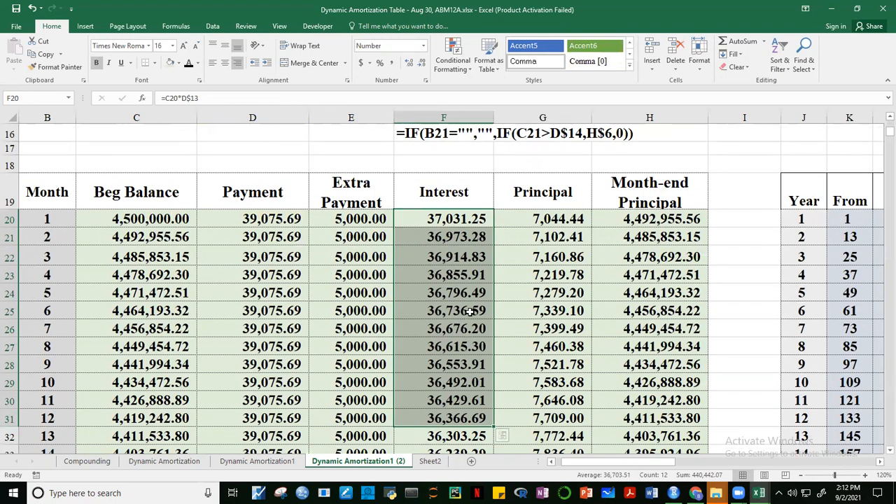
- Inspect the SUM(F20:F31) check formula in O20 and compare its result with the Cumulative Interest in M20
left_click_drag(664, 467, 707, 467)
left_click(578, 374)
left_click(382, 216)
key("F2")
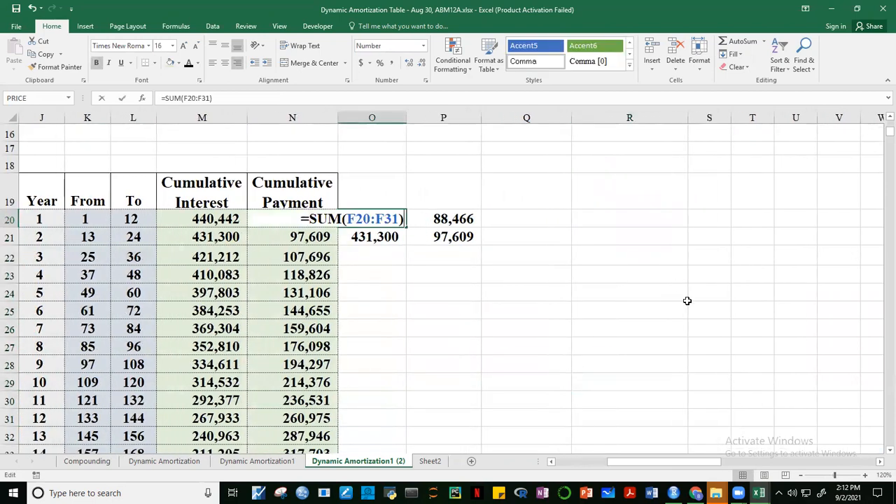
mouse_move(637, 465)
left_mouse_down()
mouse_move(597, 470)
mouse_move(633, 471)
left_mouse_up()
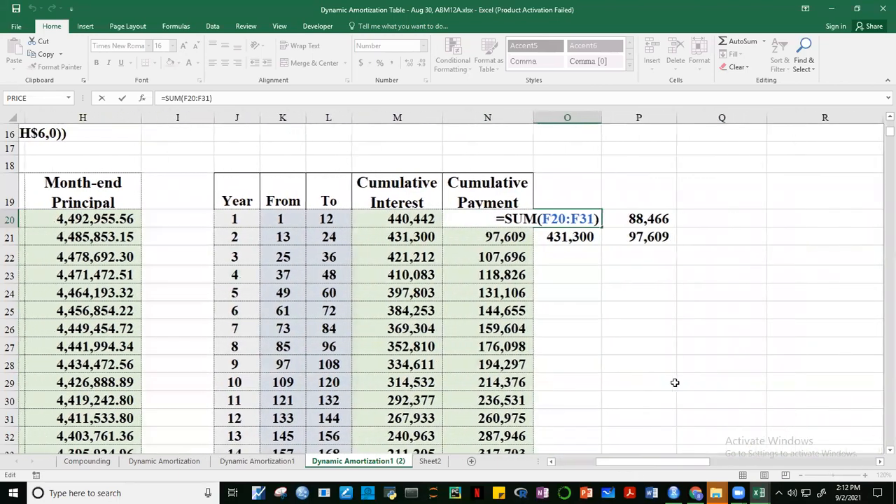
key("ctrl+Return")
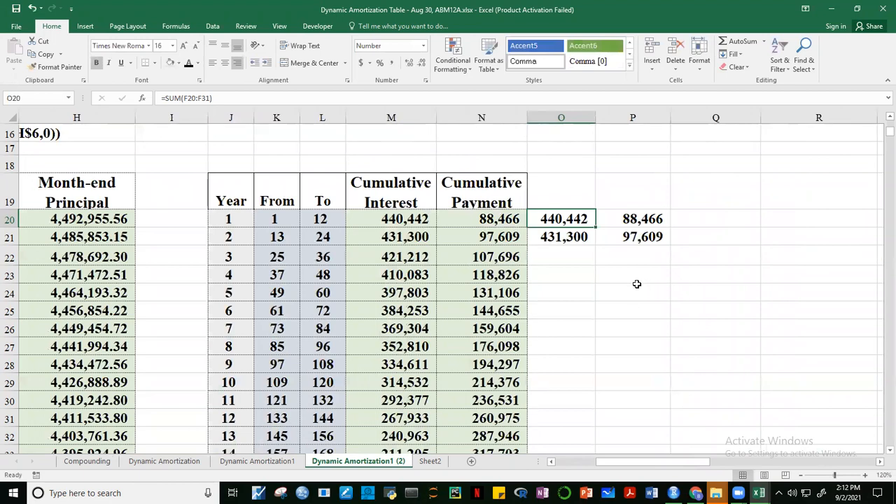
left_click(396, 216)
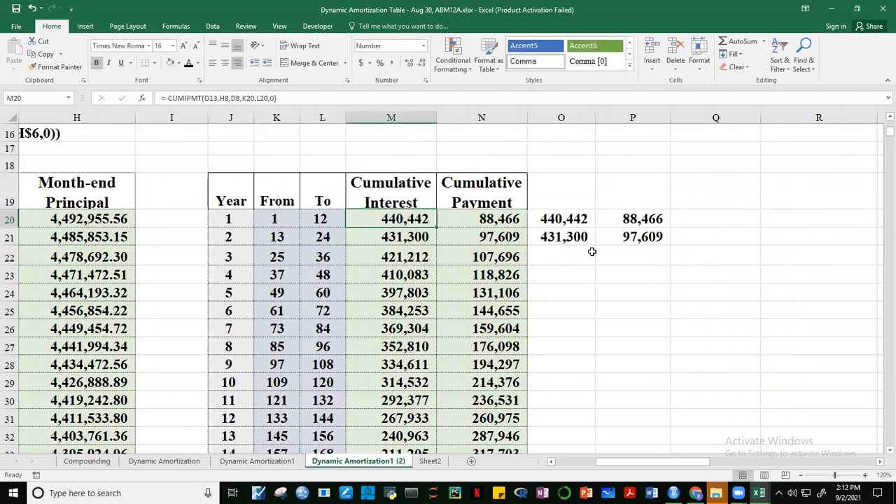
- Inspect the check formula in P20 against the Principal range G20:G31 it sums, and close it without changes
left_click(613, 228)
key("F2")
mouse_move(620, 454)
left_mouse_down()
mouse_move(623, 461)
mouse_move(612, 462)
left_mouse_up()
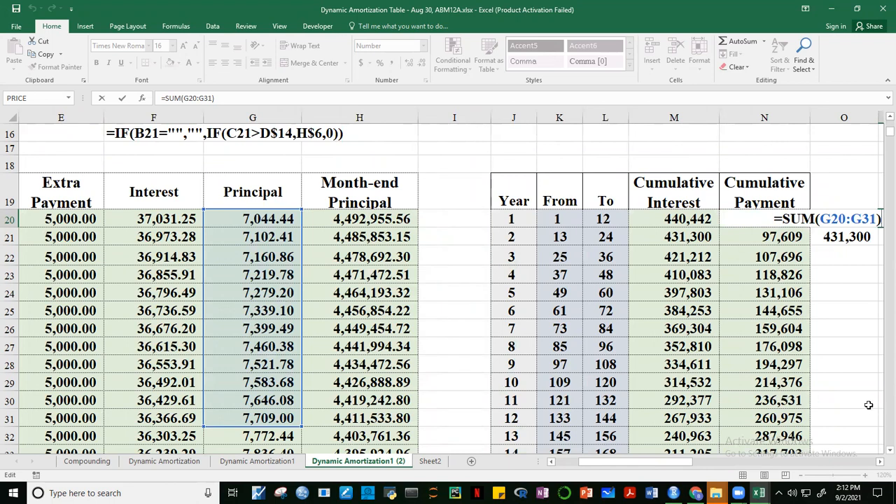
key("Escape")
left_click(833, 310)
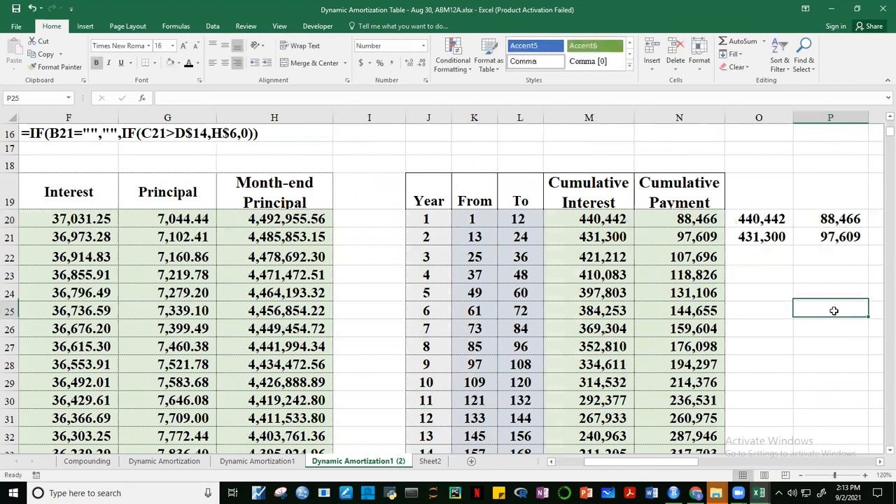
- Check the second-year comparison values in O21 and P21 beside the yearly table
left_click(761, 238)
left_click(820, 239)
left_click(757, 328)
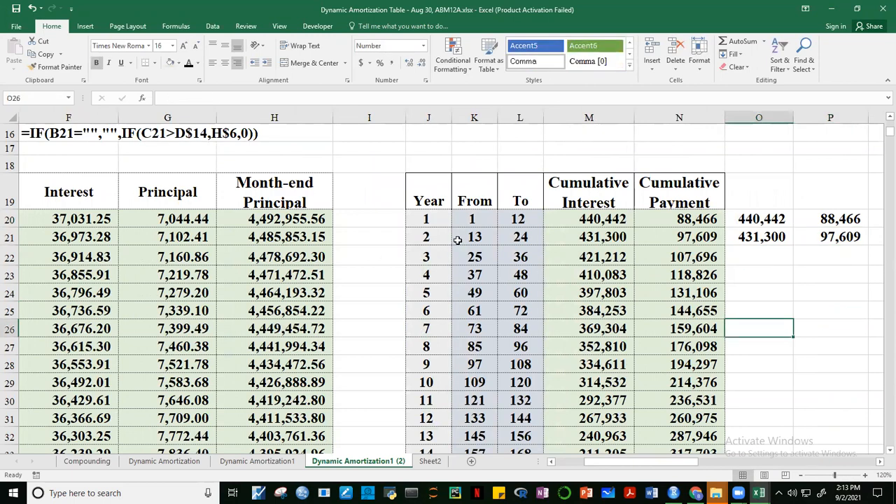
- Select the yearly table rows from year 2 onward to review them down to year 19, and return to the table's start
left_click_drag(435, 236, 648, 369)
left_click(753, 298)
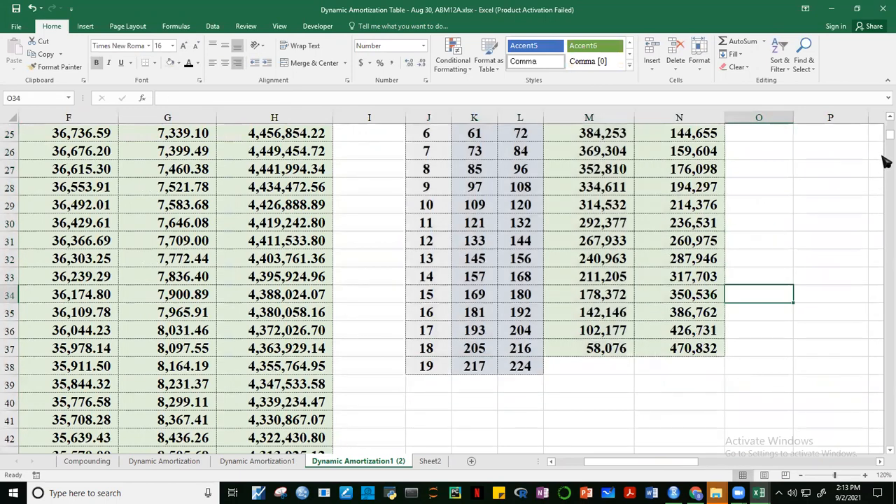
left_click(885, 120)
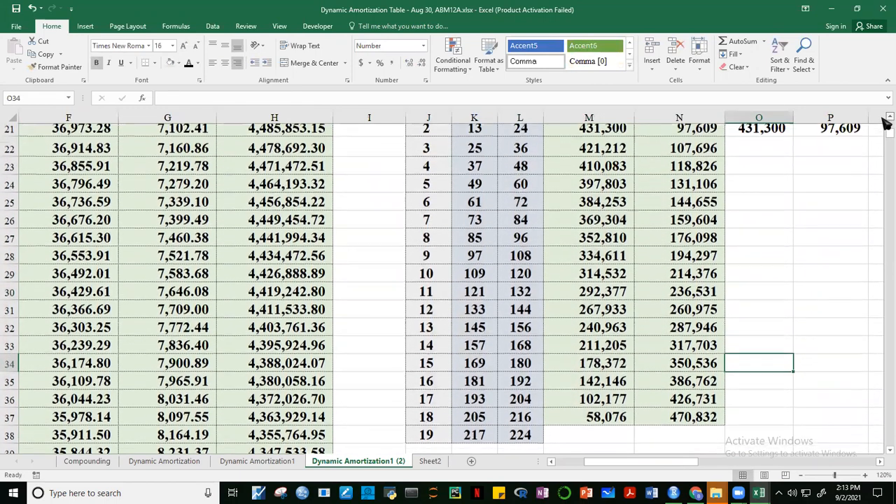
left_click(884, 121)
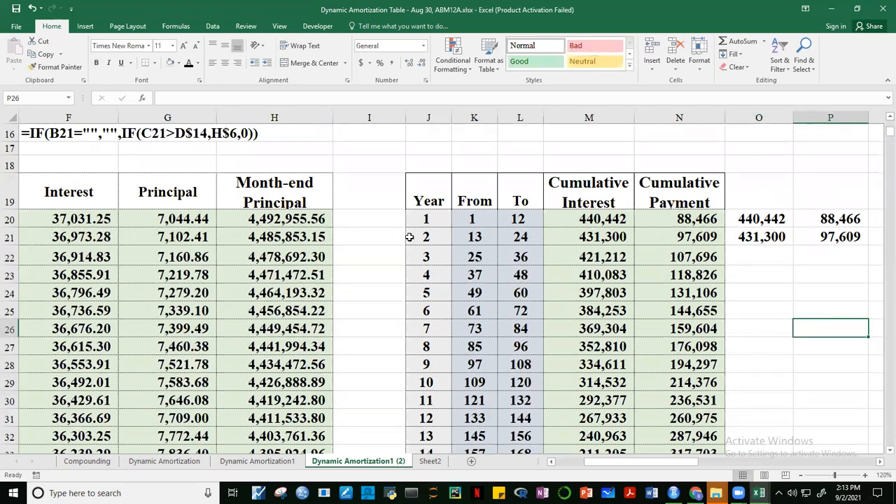
- Open the year-counter formula in J21 and trace its H$9 reference to Number of Years to Pay, leaving the formula unchanged
left_click(420, 236)
key("F2")
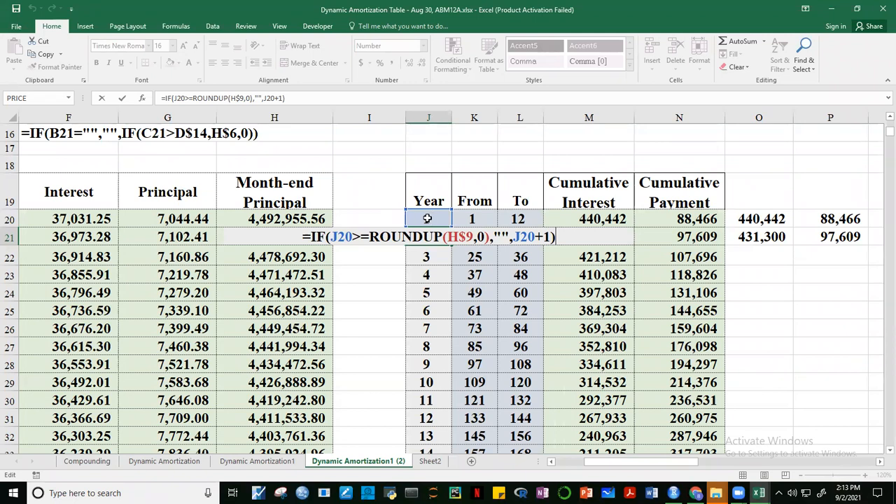
left_click(889, 118)
left_click(888, 118)
left_click(889, 118)
left_click(889, 117)
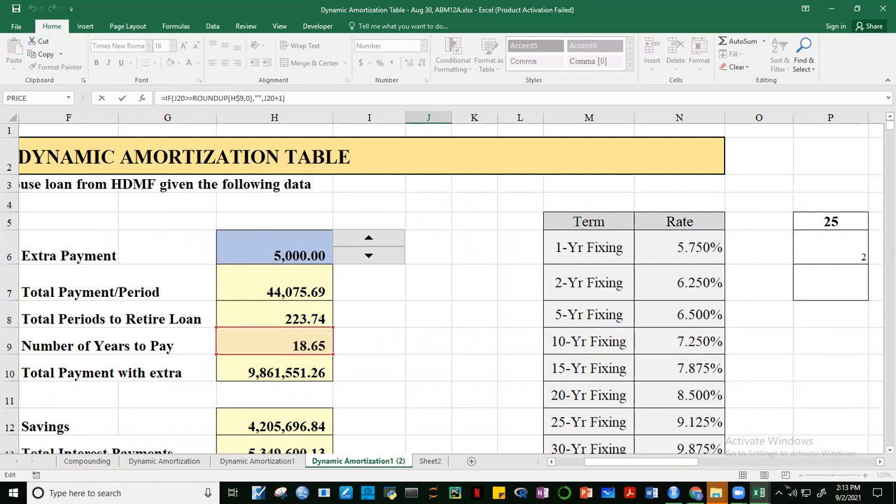
left_click(889, 449)
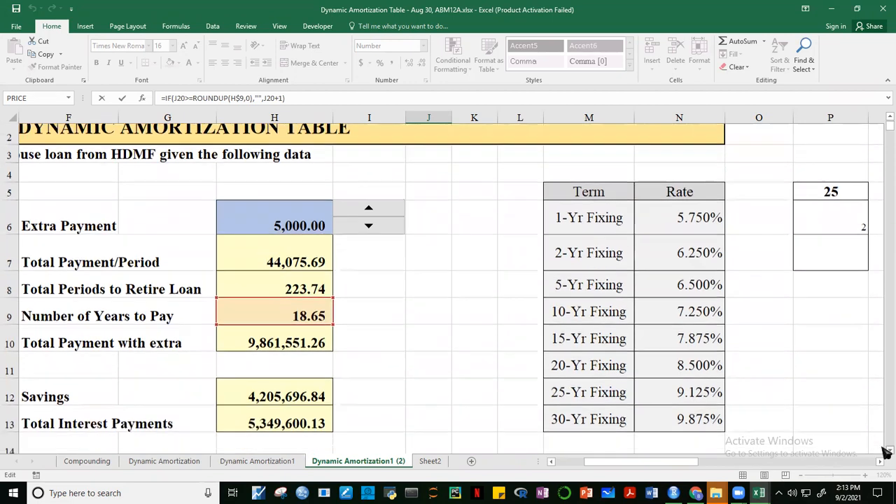
scroll(886, 451, "down", 3)
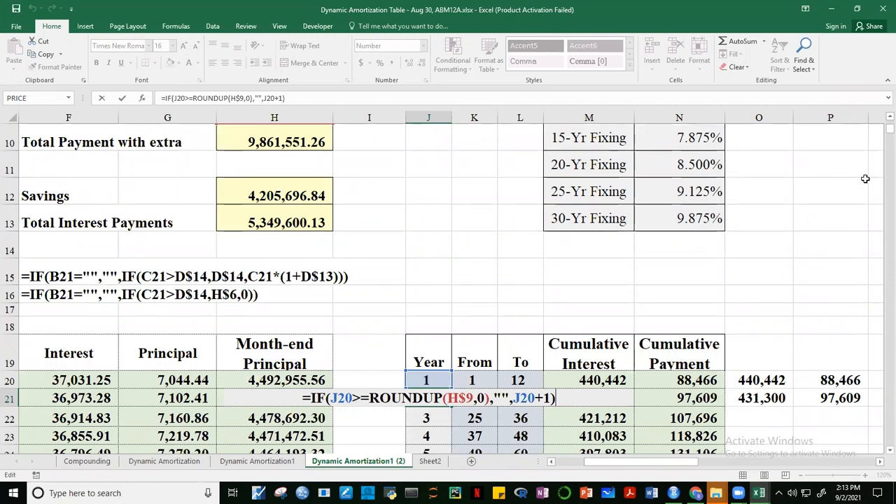
key("ctrl+Return")
left_click(888, 118)
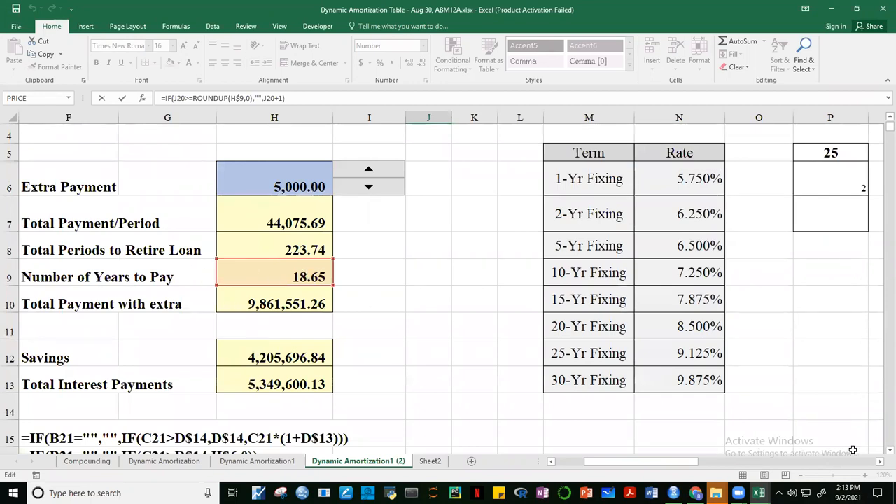
scroll(418, 382, "down", 3)
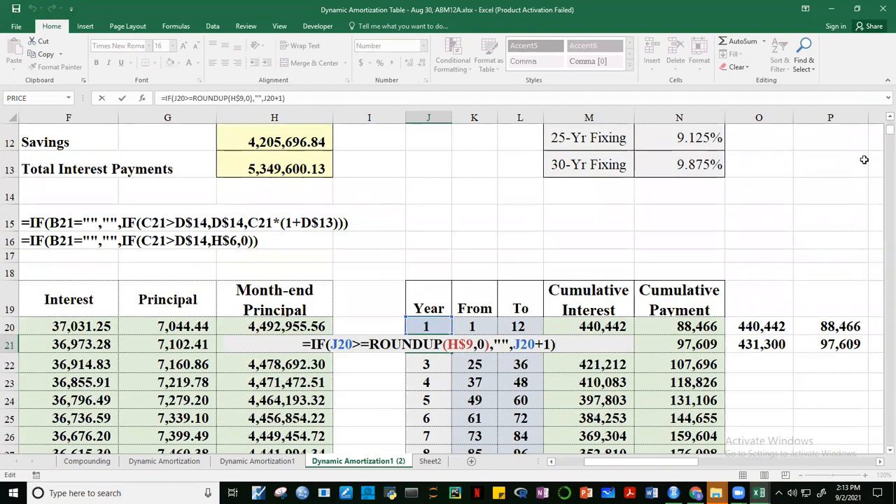
scroll(348, 240, "up", 3)
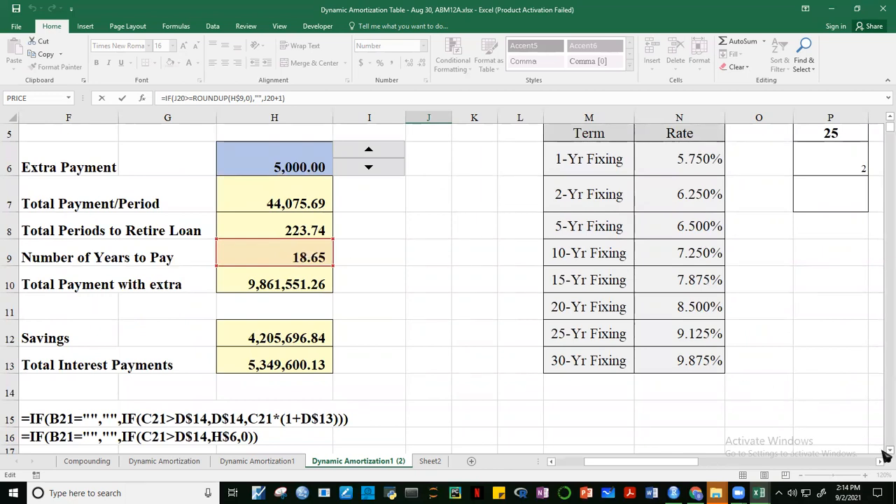
scroll(885, 451, "down", 3)
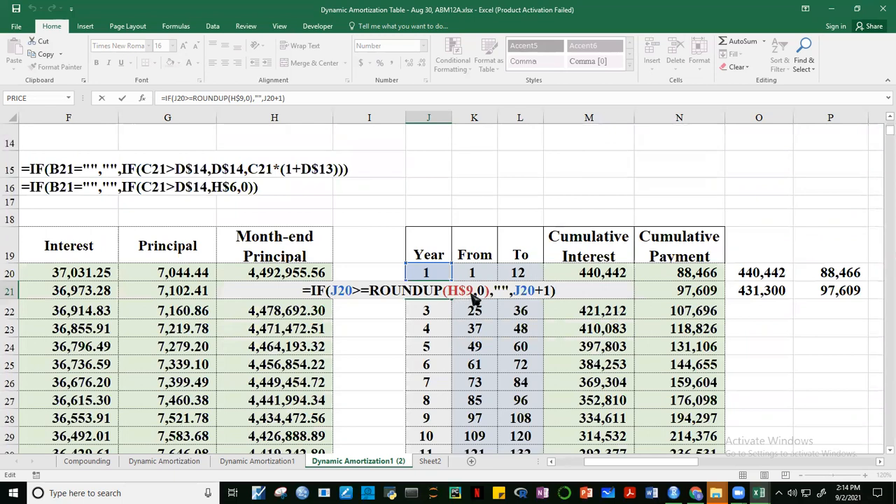
- Try substituting 19 for ROUNDUP(H$9,0) in J21's formula, check it against Number of Years to Pay, and undo the substitution
left_click(475, 300)
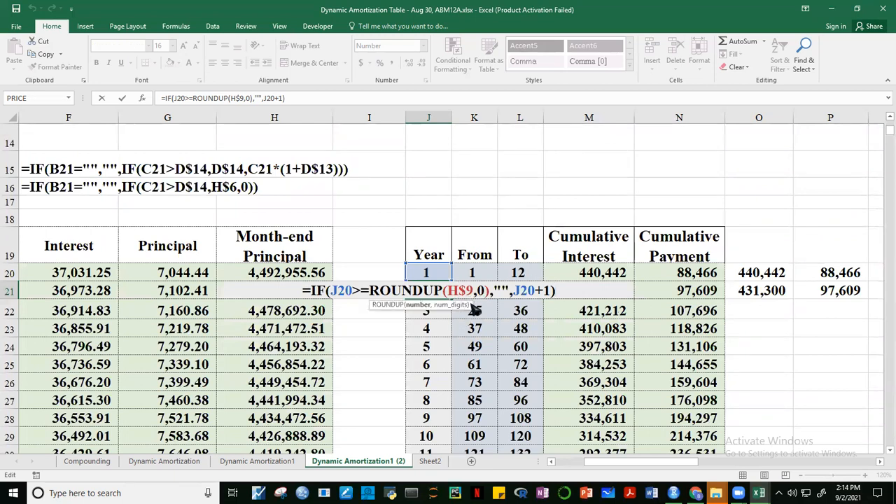
left_click(480, 295)
left_click_drag(371, 292, 494, 298)
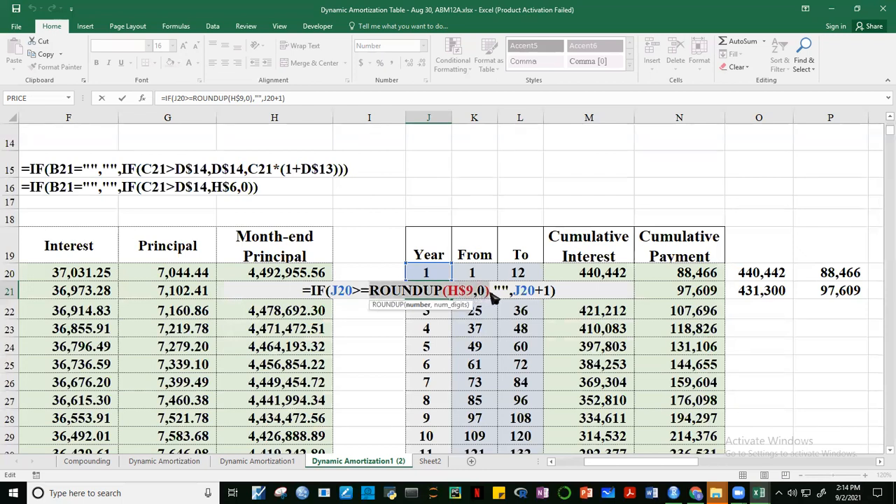
type("19")
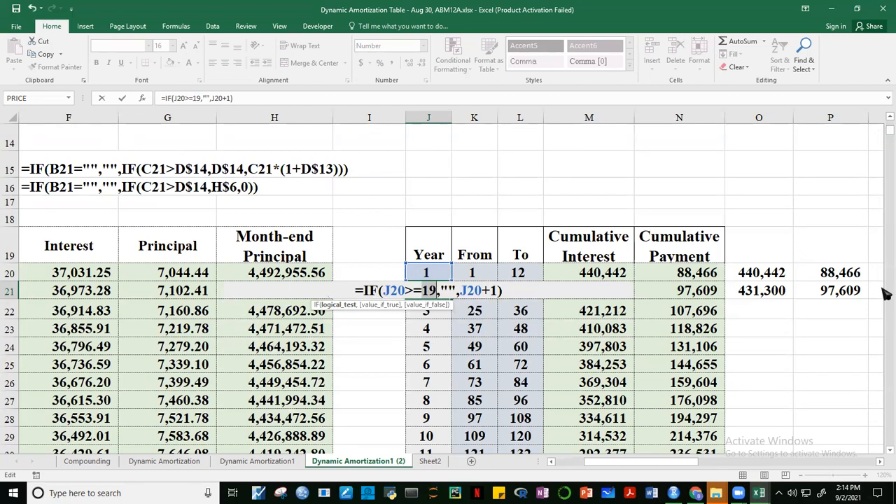
left_click(889, 117)
left_click(887, 119)
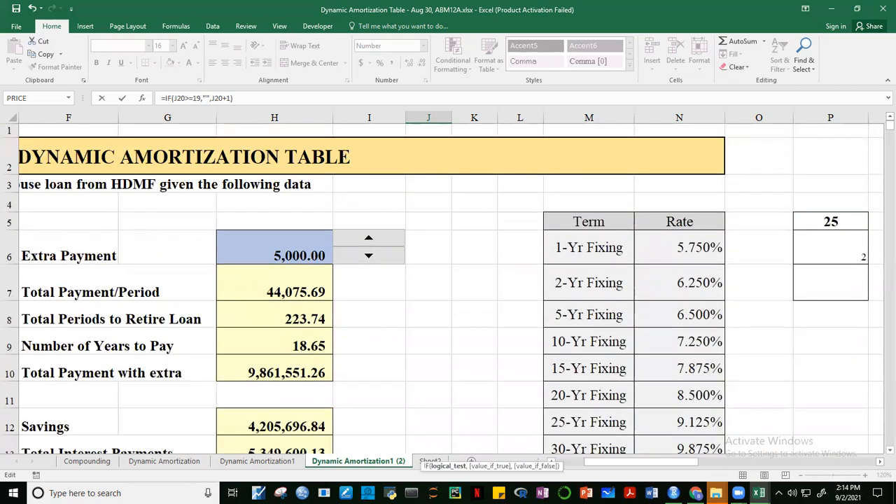
left_click(887, 450)
left_click(888, 452)
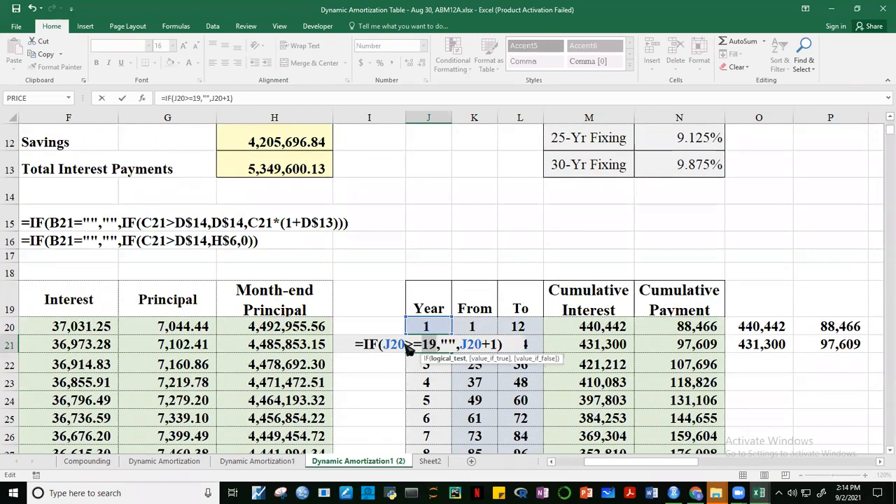
key("ctrl+z")
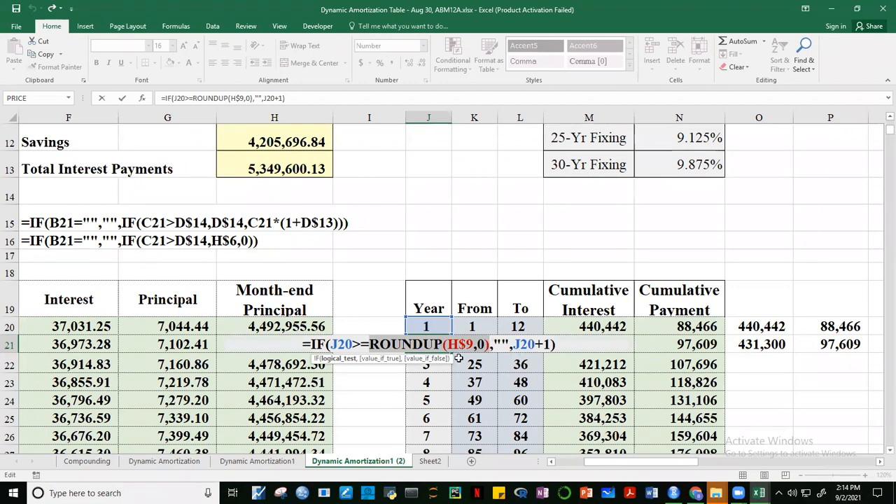
- Examine the blank result and J20+1 arguments of J21's IF formula, recheck H9, and close the formula without changes
left_click(503, 347)
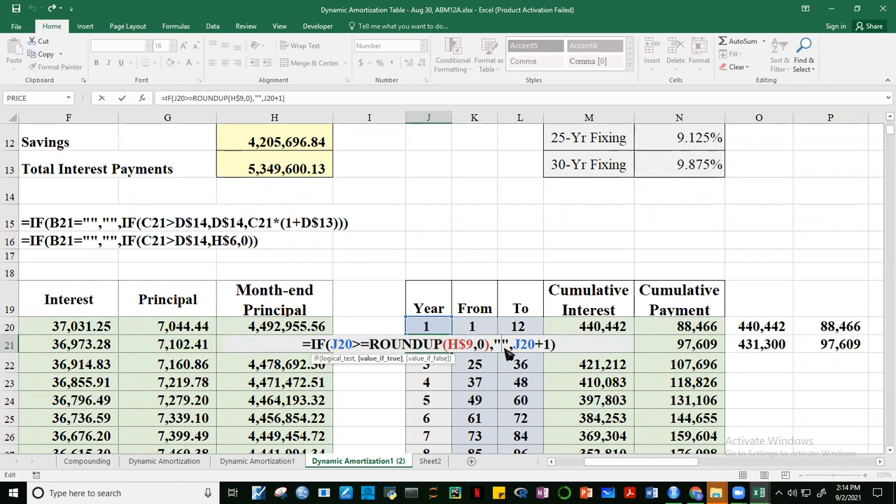
left_click(531, 345)
key("Right")
key("Right")
key("Right")
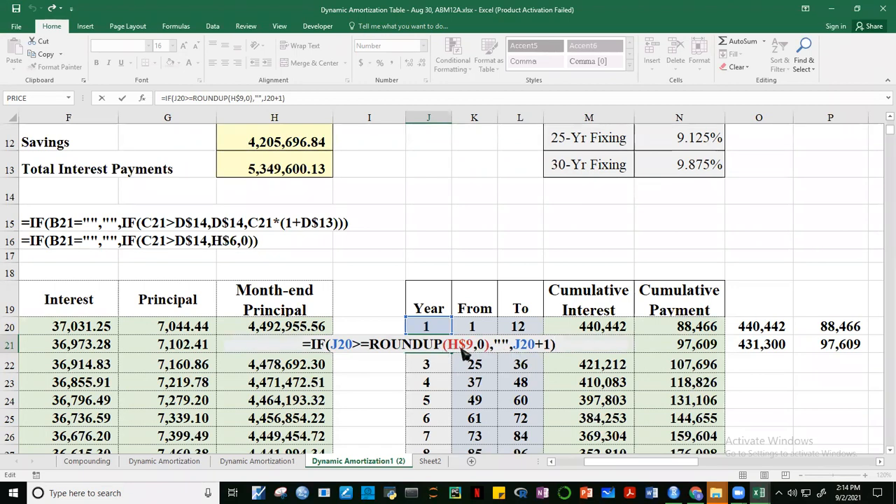
left_click(885, 124)
left_click(885, 124)
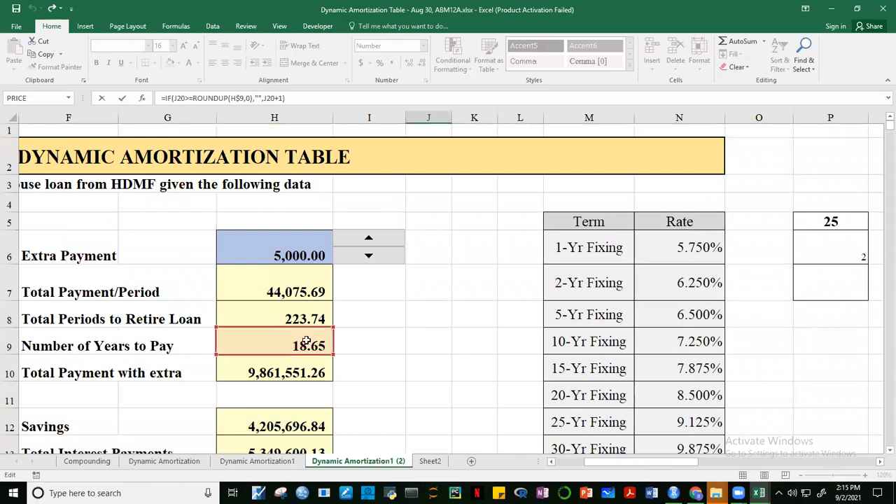
left_click(885, 451)
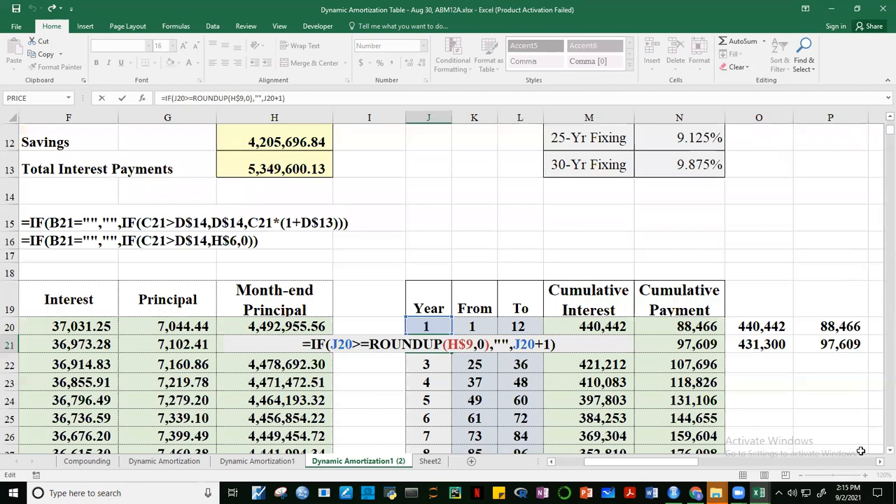
key("Escape")
left_click(434, 358)
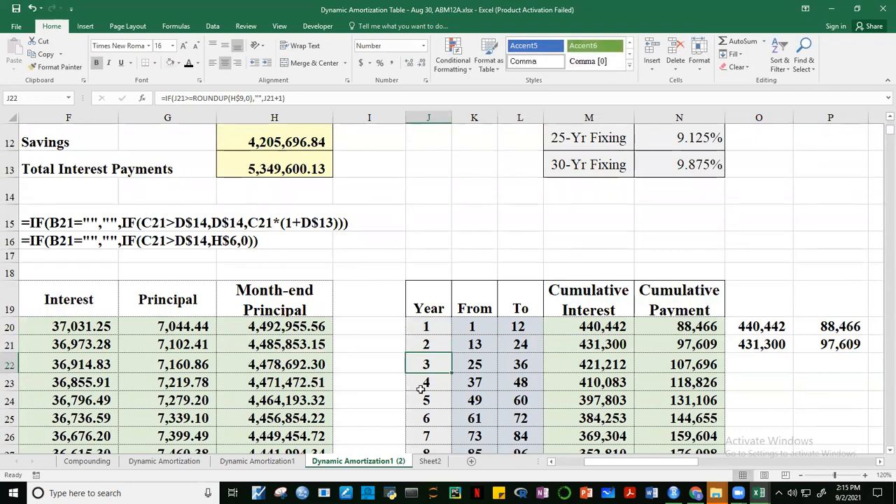
- Compare the From and To periods of years 2 to 4, and year 1's To with year 2's From
left_click(476, 348)
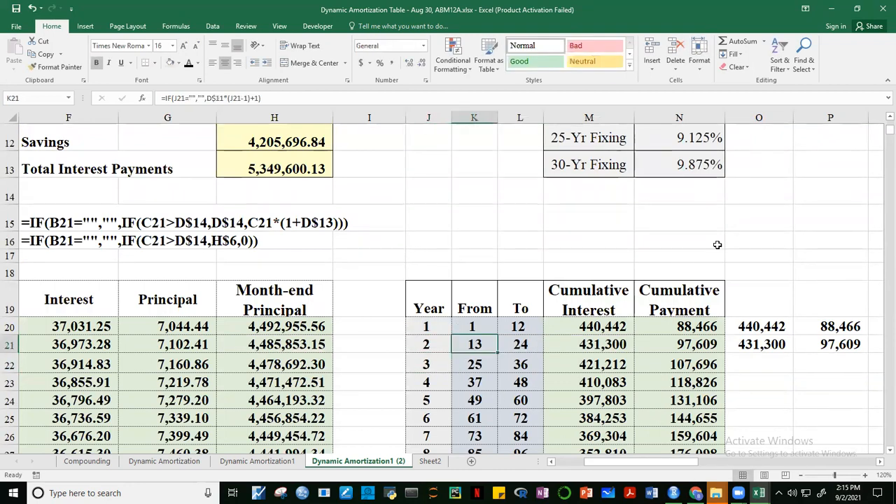
left_click(530, 348)
left_click(484, 364)
left_click(525, 365)
left_click(475, 382)
left_click(521, 382)
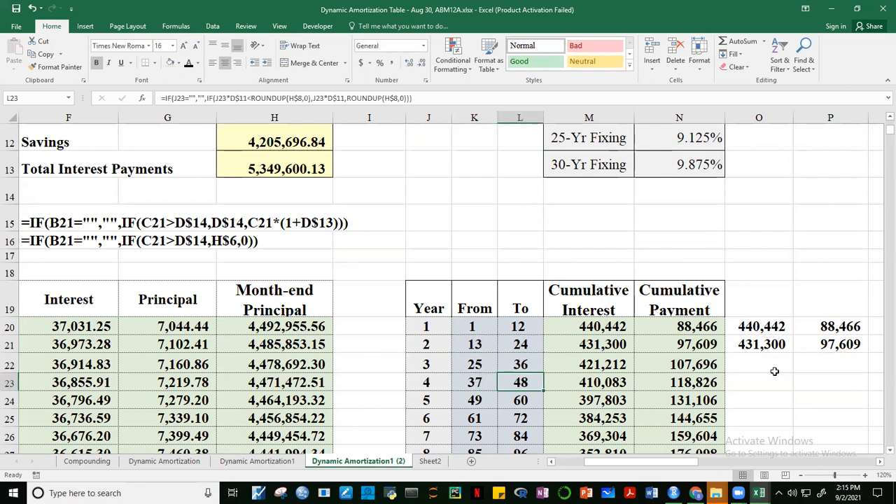
left_click(481, 345)
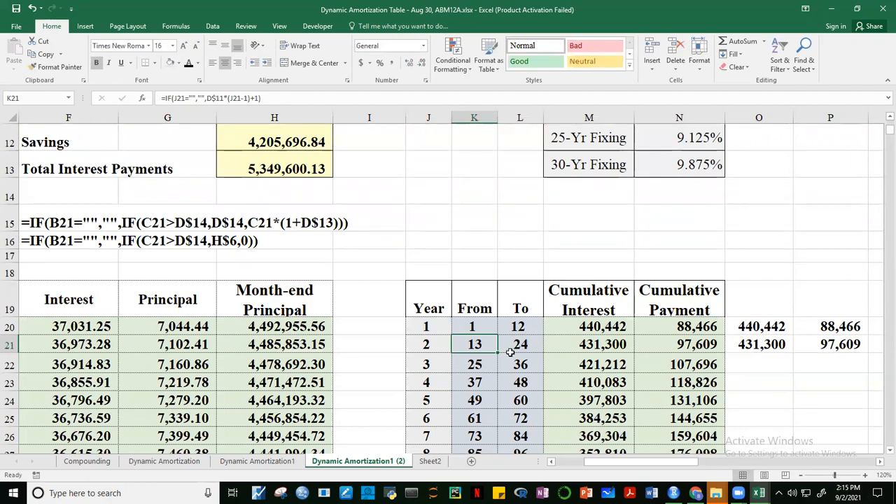
left_click(522, 327)
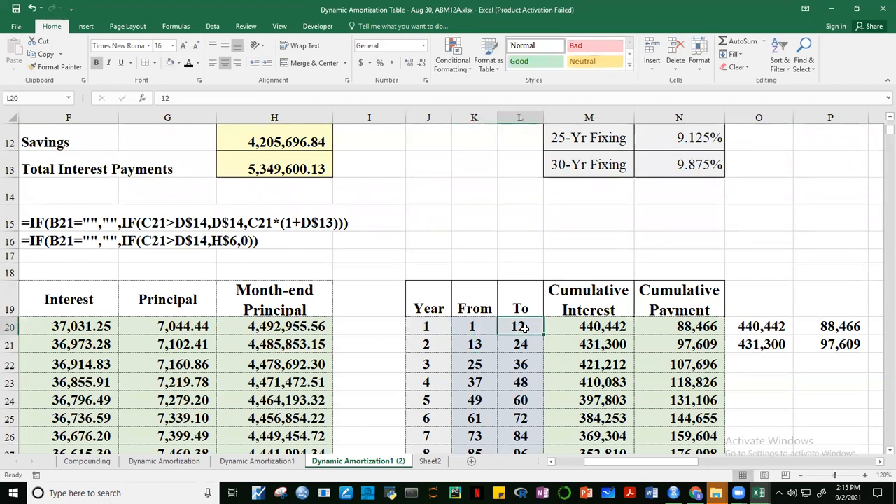
left_click(482, 346)
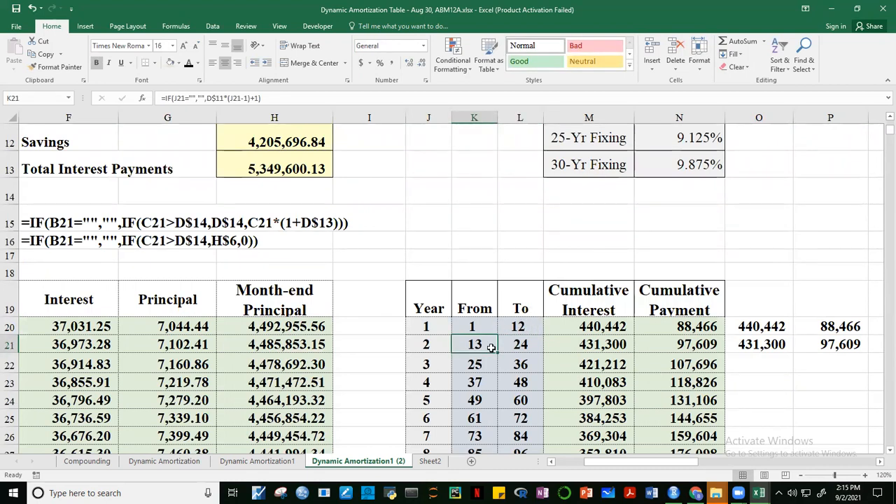
- Inspect the From formula in K21 and the year cell J21 it refers to, closing the formula without changes
double_click(486, 345)
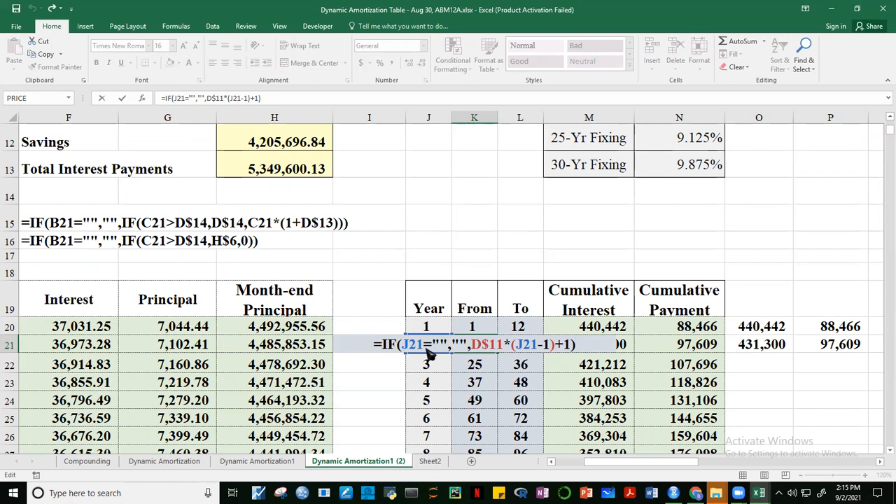
key("Escape")
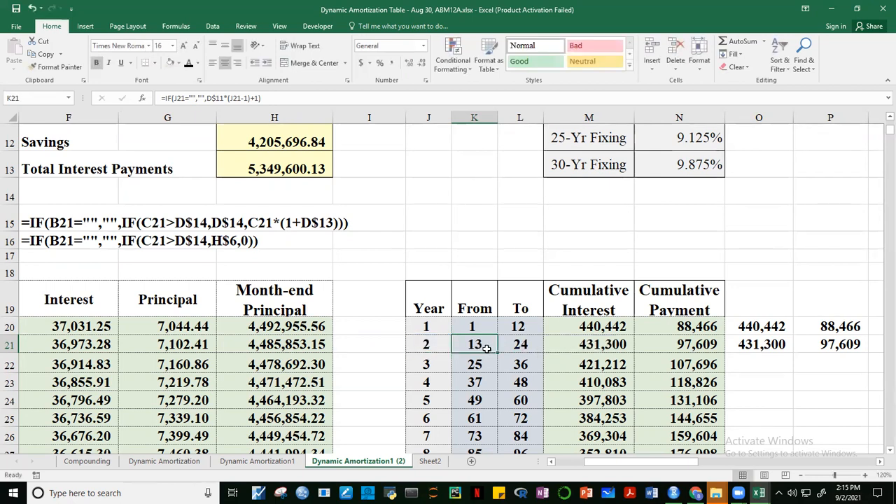
key("F2")
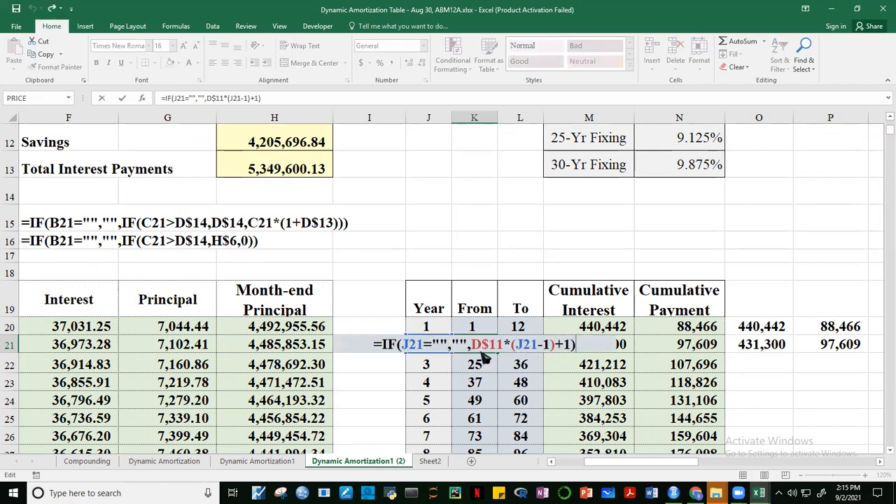
key("Escape")
left_click(428, 344)
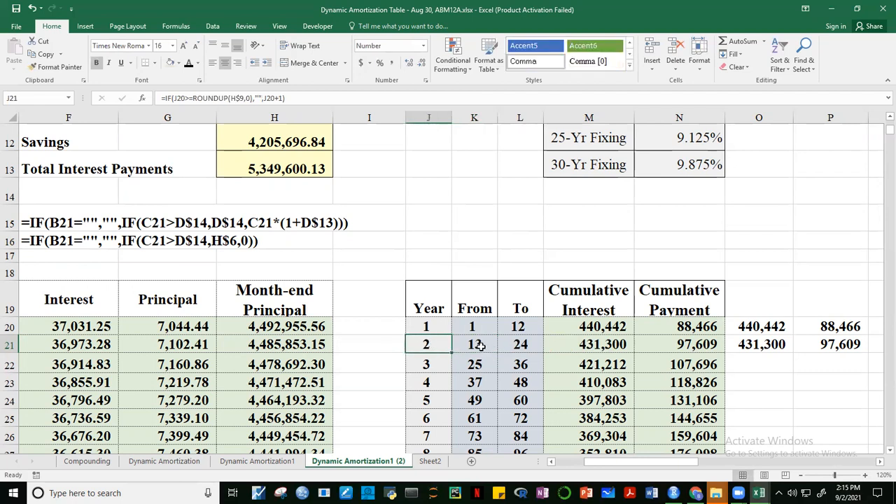
left_click(462, 345)
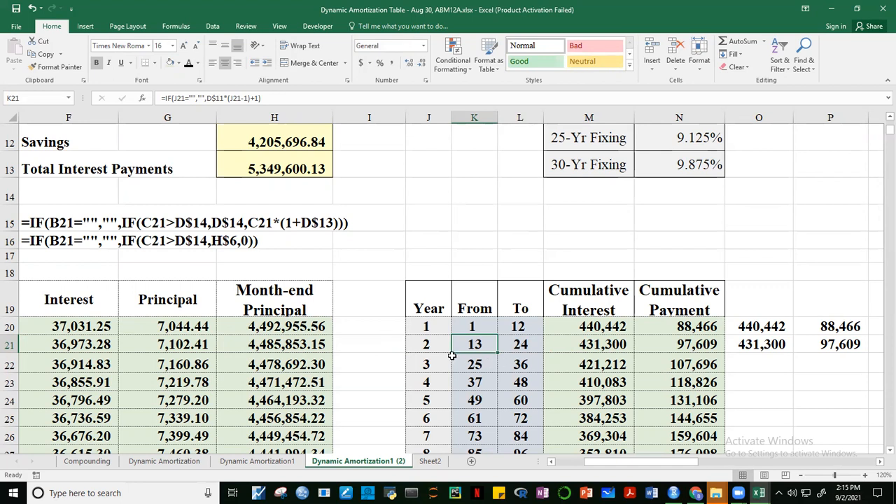
- Reopen K21's formula, trace its D$11 reference to Periods / year, and return to the yearly table
key("F2")
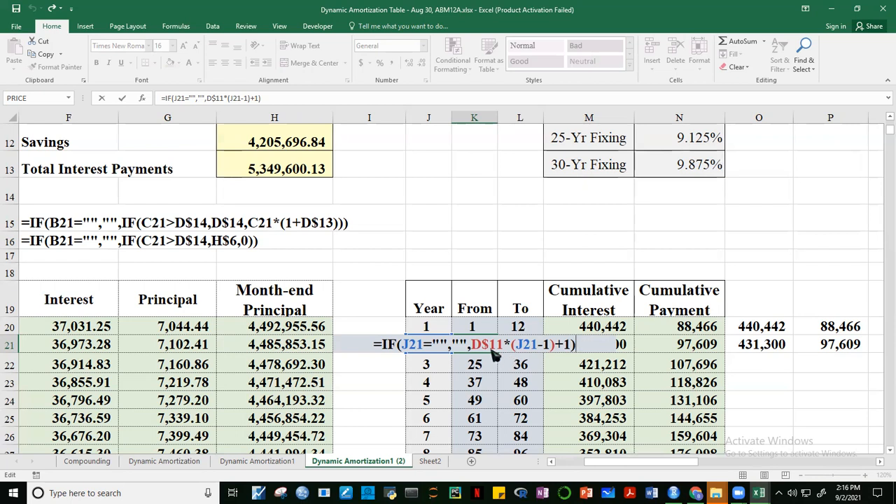
left_click(491, 354)
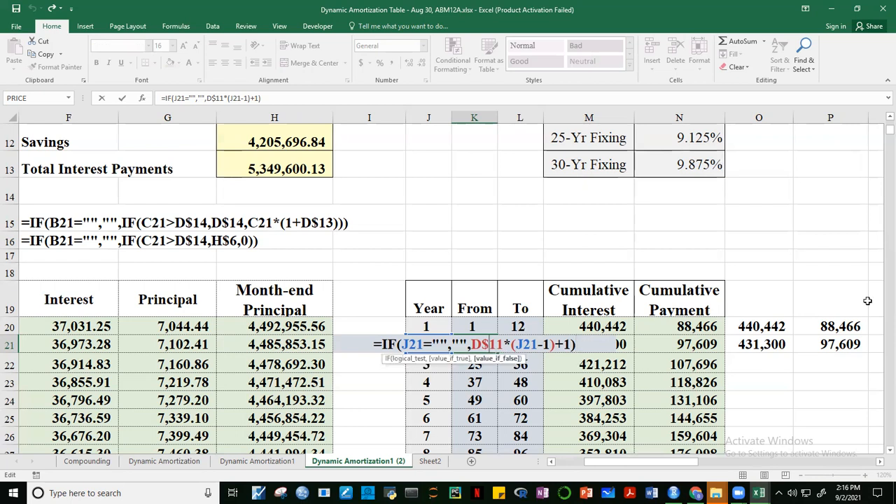
left_click(889, 117)
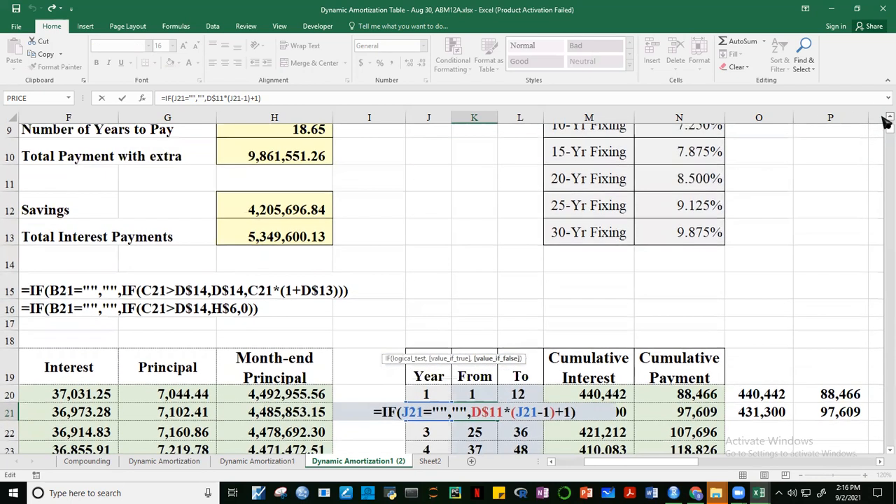
left_click(888, 117)
left_click(888, 117)
left_click(889, 117)
left_click(889, 117)
left_click_drag(658, 460, 630, 461)
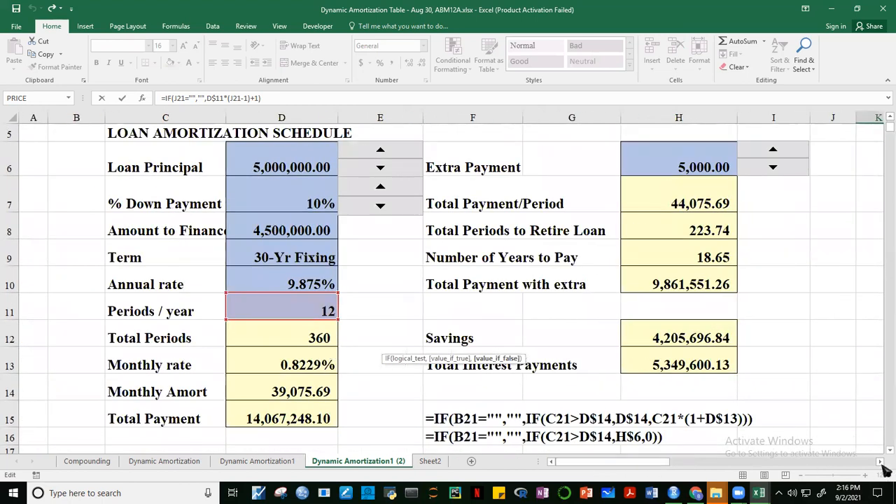
scroll(630, 368, "down", 3)
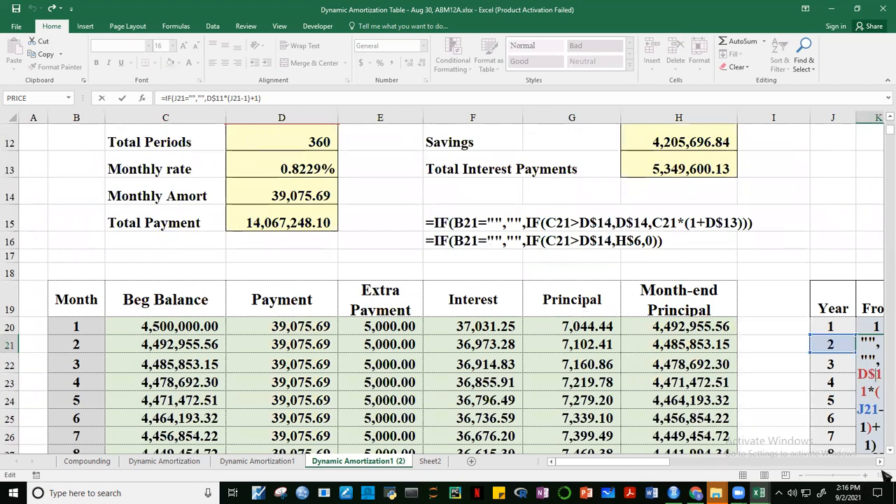
left_click(880, 463)
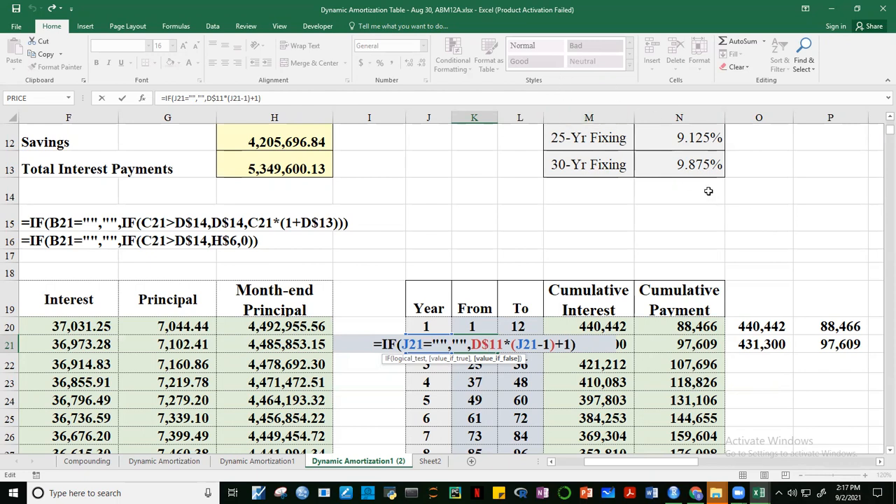
- Review the D$11*(J21-1)+1 argument in K21's From formula and close the formula without changes
left_click(584, 83)
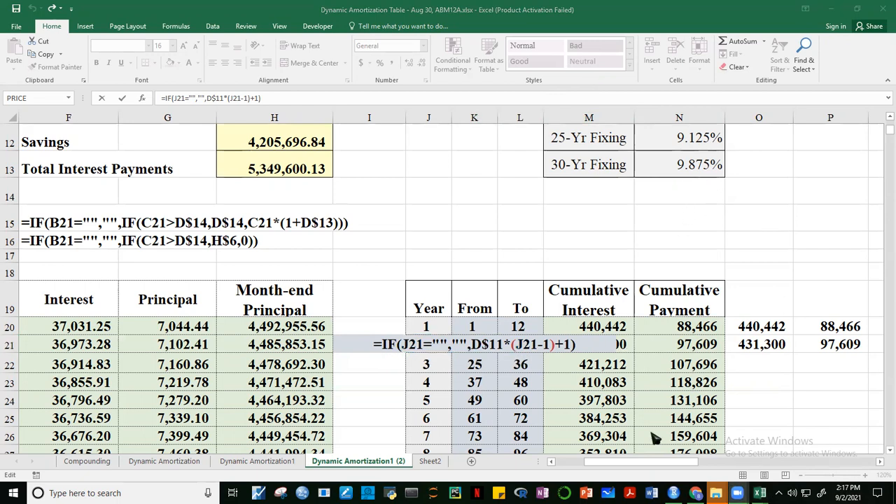
left_click(583, 354)
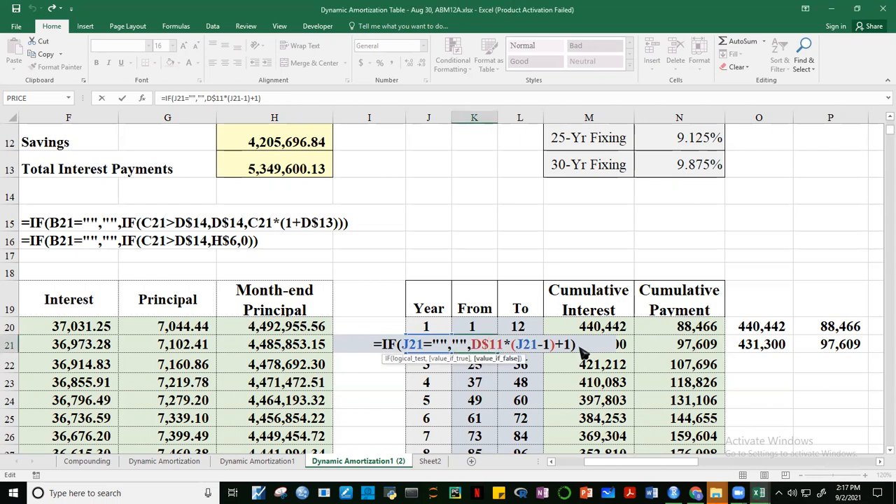
key("Escape")
- Inspect the To formula in L21, trace its H$8 reference to Total Periods to Retire Loan, and close the formula without changes
left_click(519, 343)
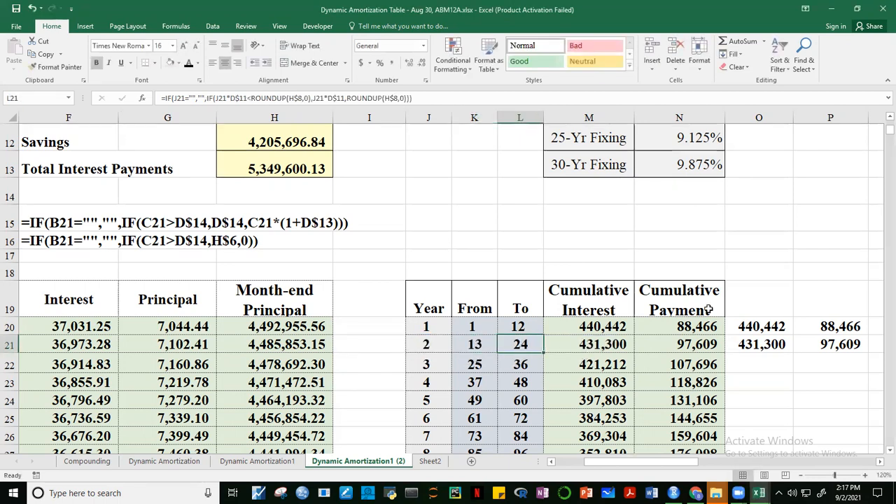
key("F3")
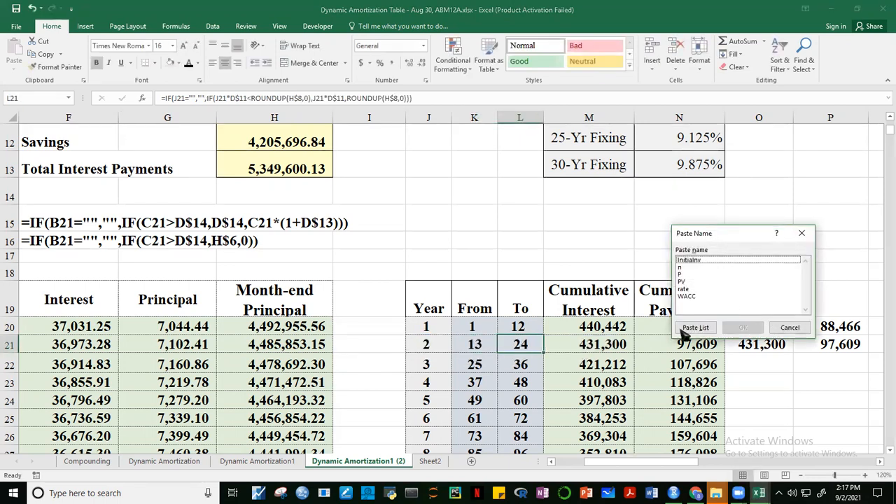
left_click(802, 234)
key("F2")
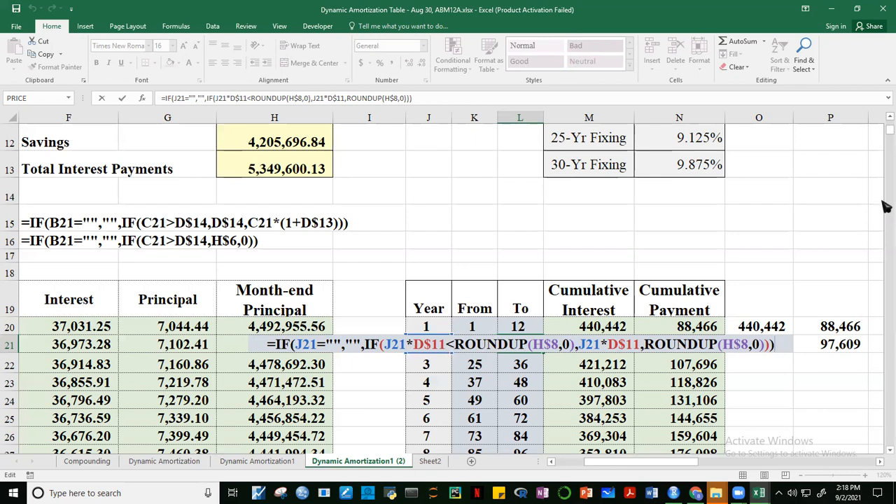
scroll(374, 265, "up", 3)
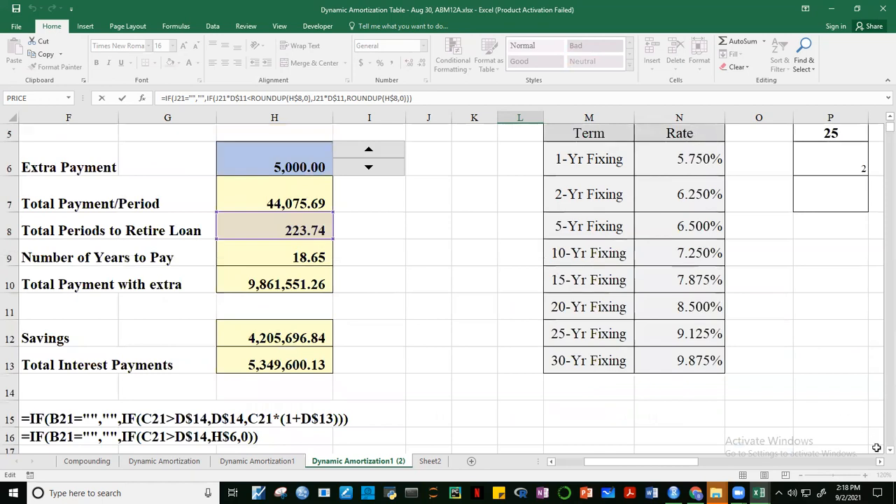
scroll(885, 455, "down", 3)
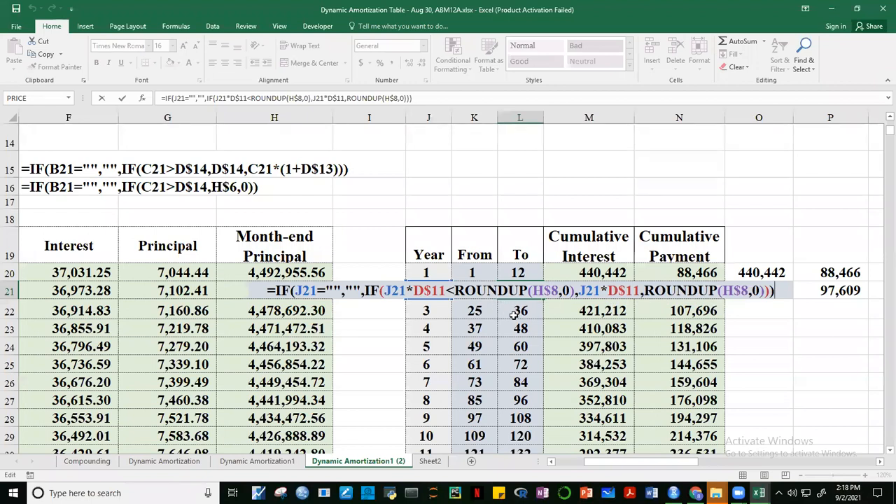
key("Escape")
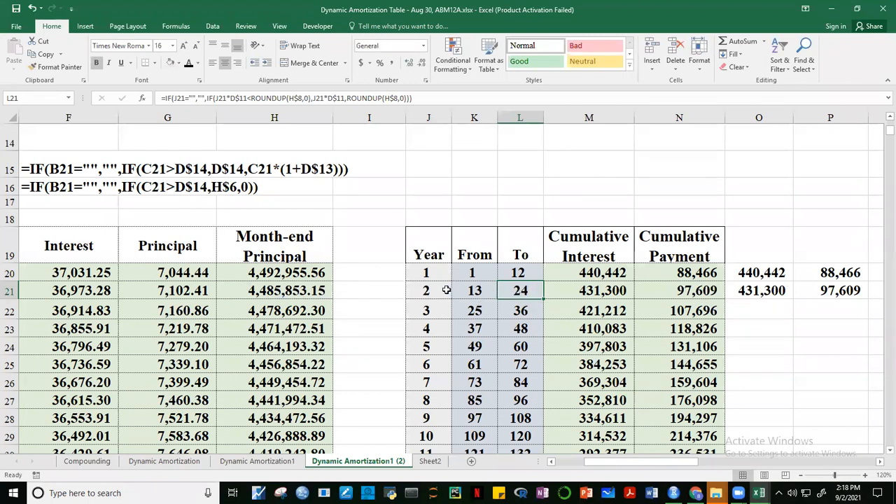
- Check the year cell J22 and the To formula in L24, and examine the NPER formula in H8 that the To formula rounds up
left_click(419, 310)
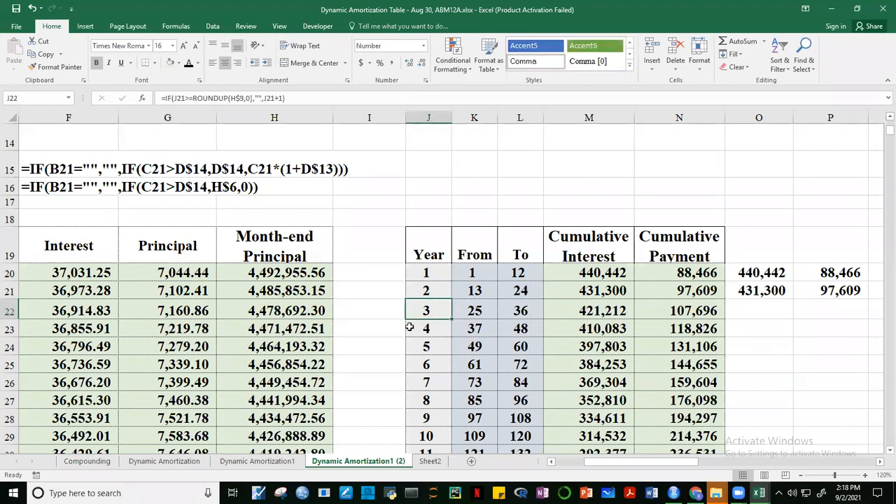
left_click(533, 348)
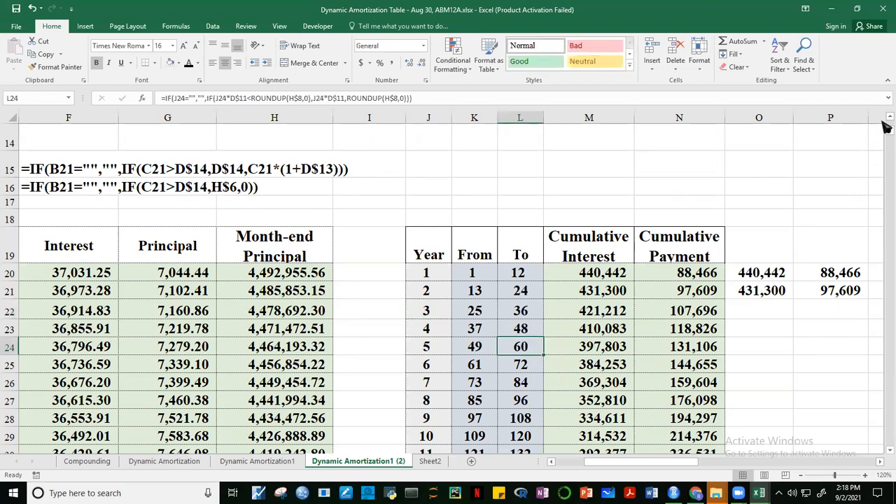
scroll(612, 238, "up", 4)
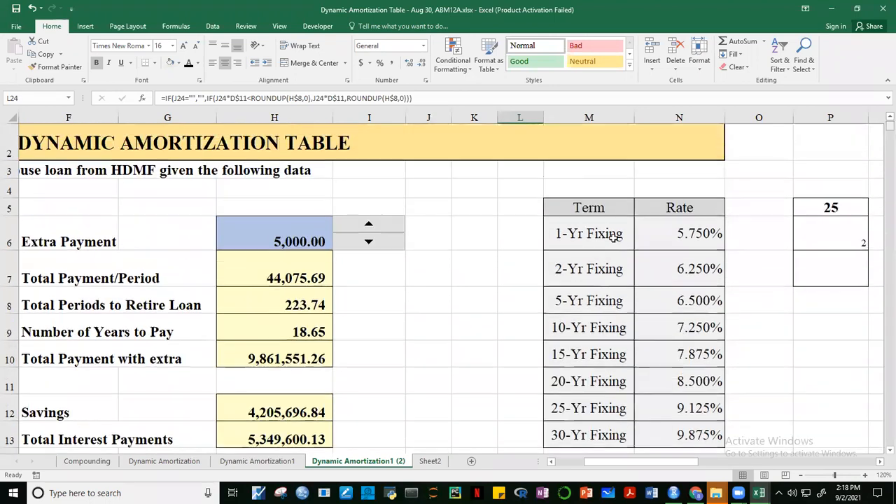
left_click(305, 308)
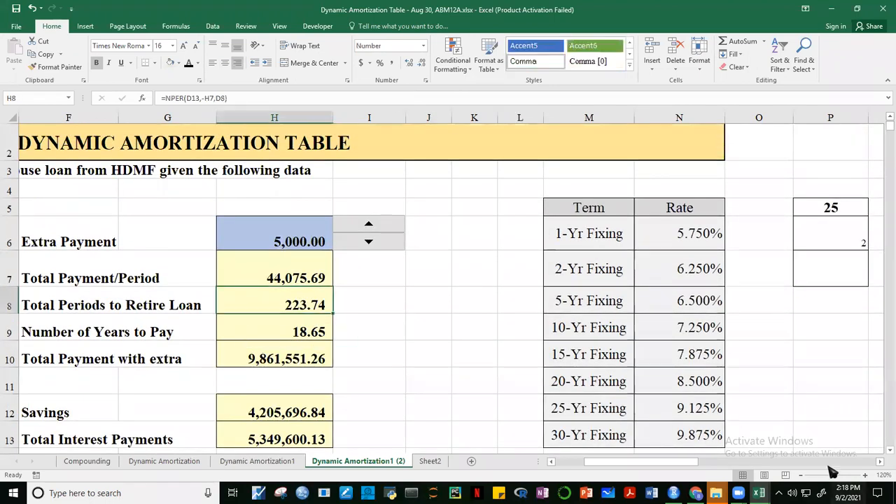
scroll(874, 446, "down", 4)
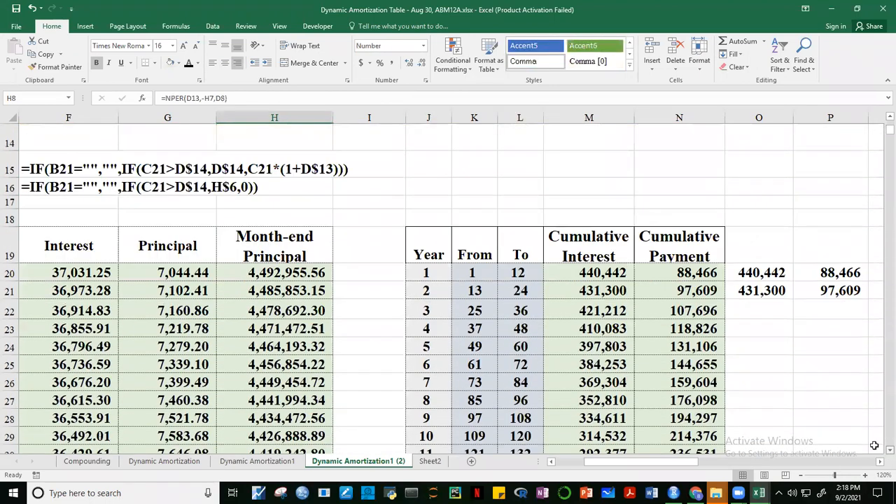
left_click(772, 397)
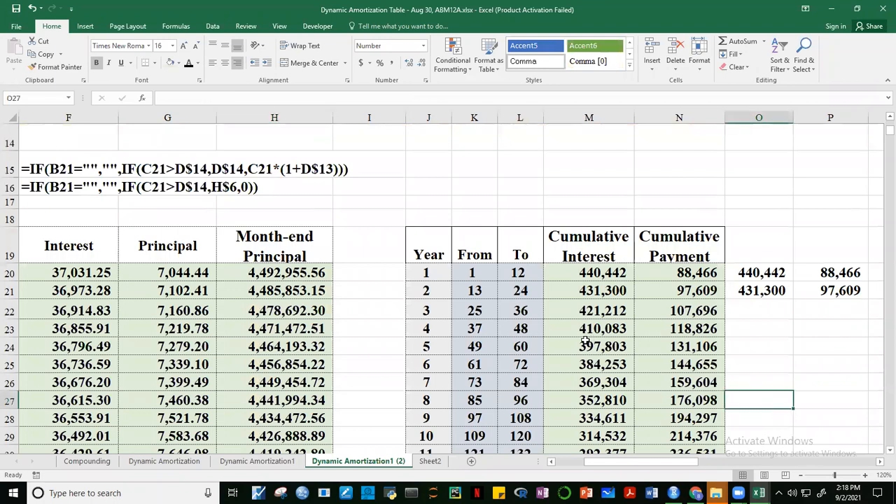
- Inspect the IFERROR-wrapped CUMIPMT formula in M21 and CUMPRINC formula in N21, closing both without changes
double_click(600, 294)
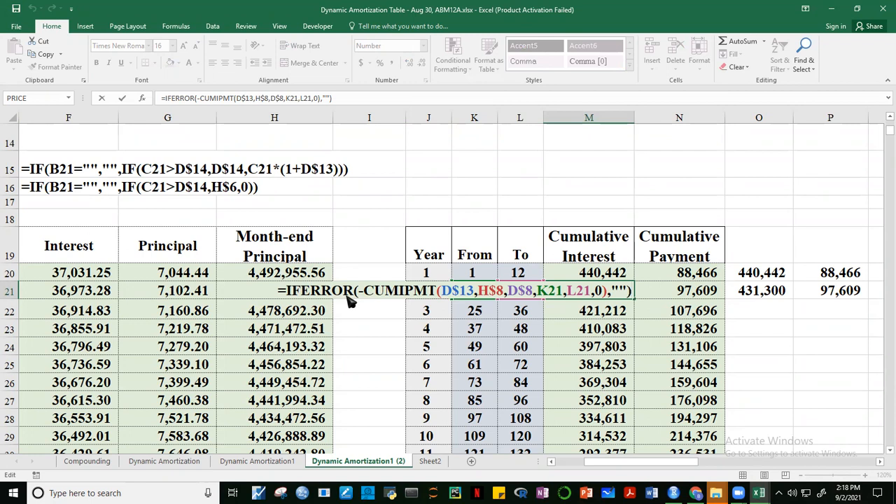
key("Escape")
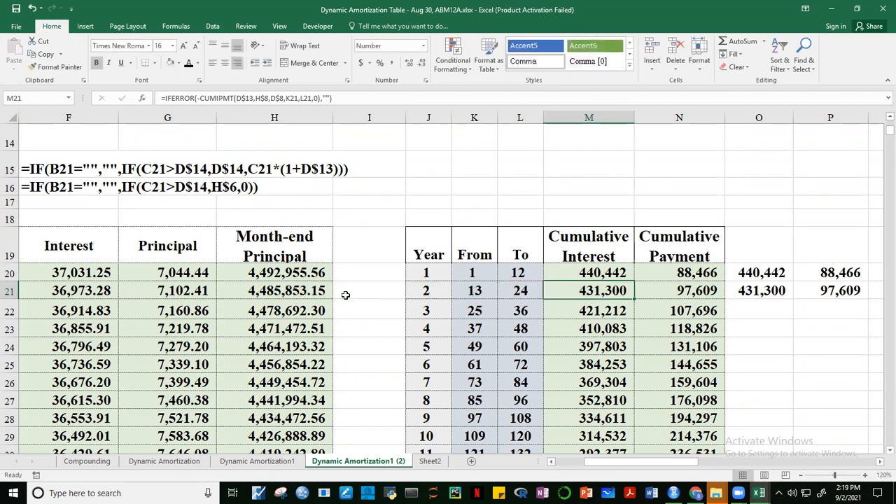
left_click(693, 290)
key("F2")
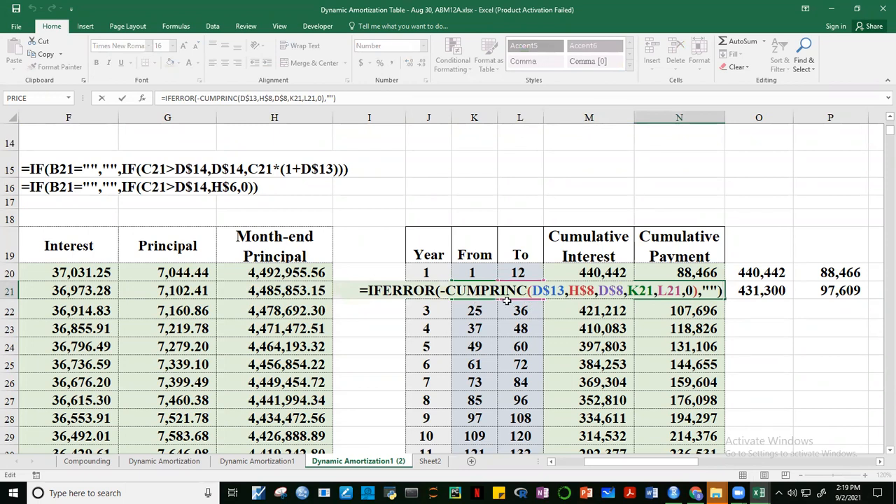
left_click(761, 334)
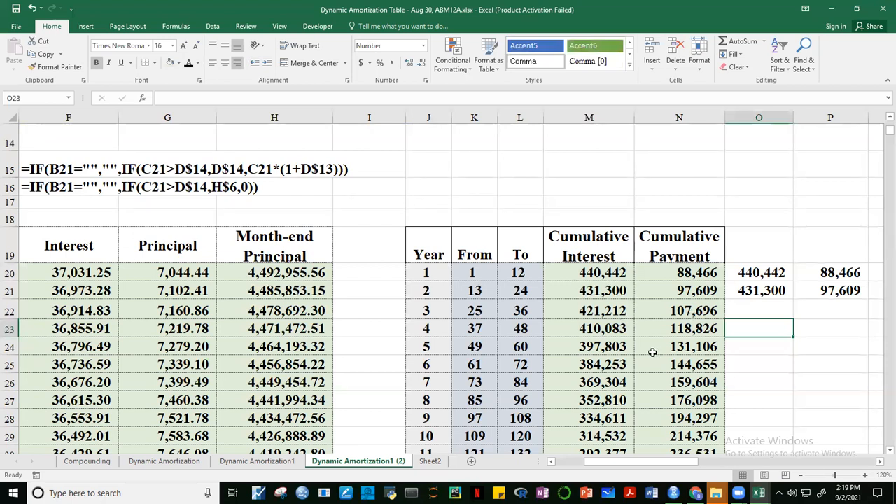
left_click(772, 384)
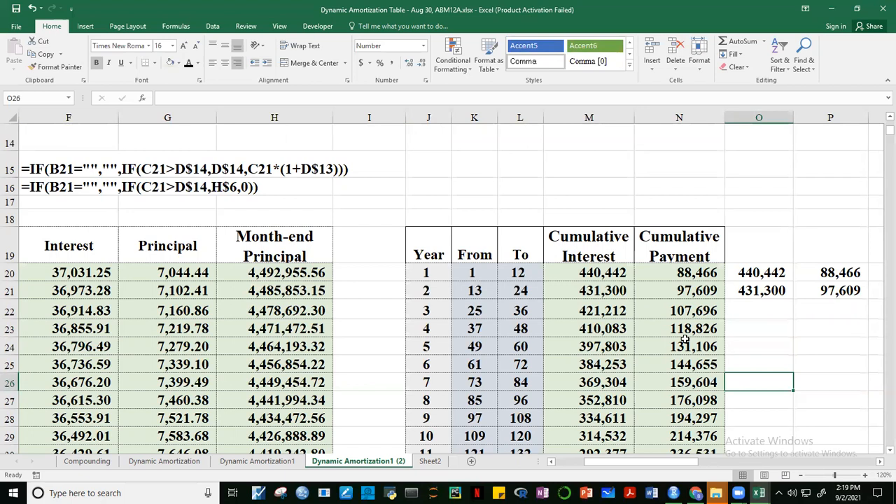
left_click(854, 392)
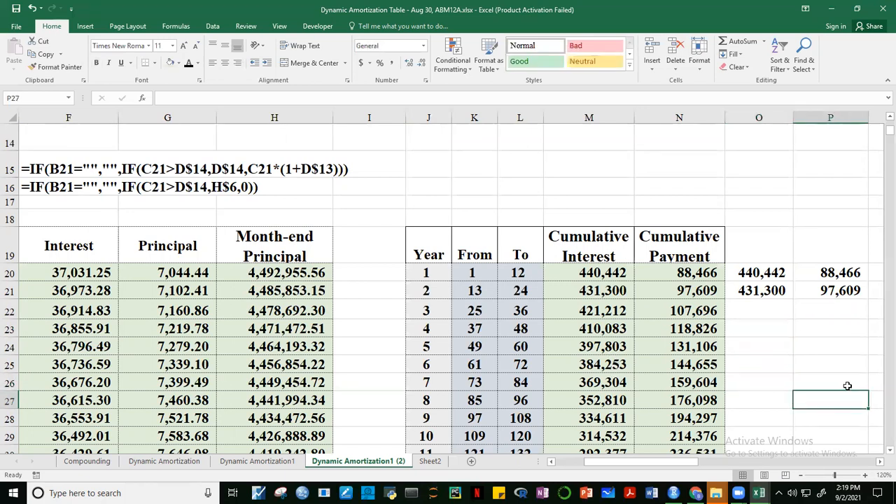